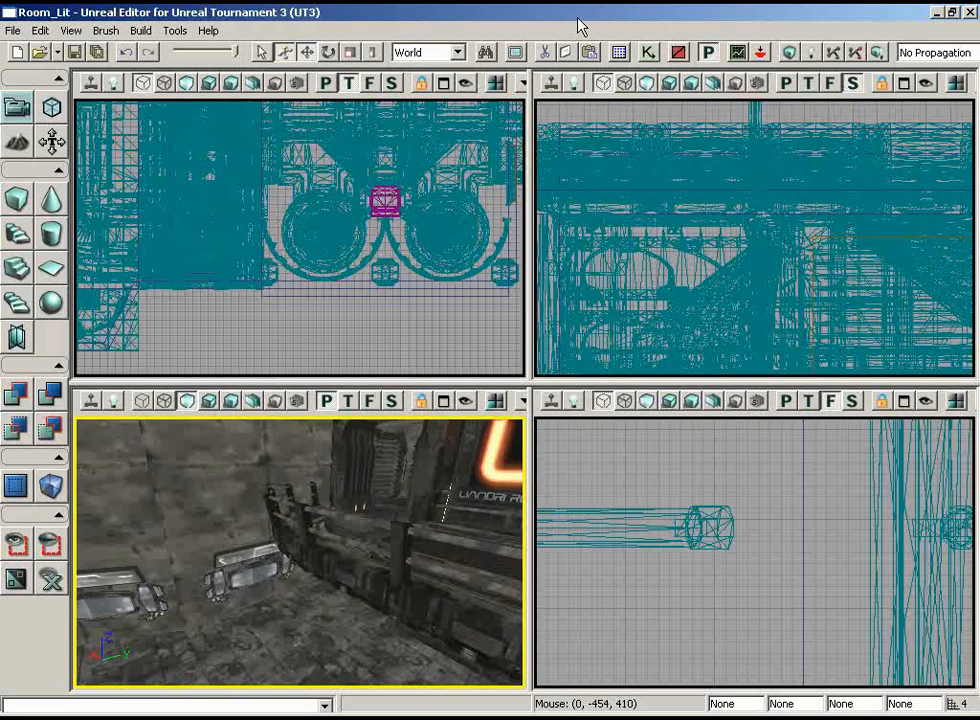
Step: Select the long fluorescent wall light and locate its static mesh in the Generic Browser, keeping the browser clear of the perspective view
mouse_move(377, 525)
right_mouse_down()
mouse_move(184, 486)
mouse_move(77, 441)
mouse_move(102, 416)
mouse_move(73, 446)
mouse_move(92, 470)
mouse_move(427, 466)
mouse_move(376, 527)
mouse_move(358, 600)
mouse_move(398, 540)
mouse_move(390, 536)
right_mouse_up()
left_click(350, 537)
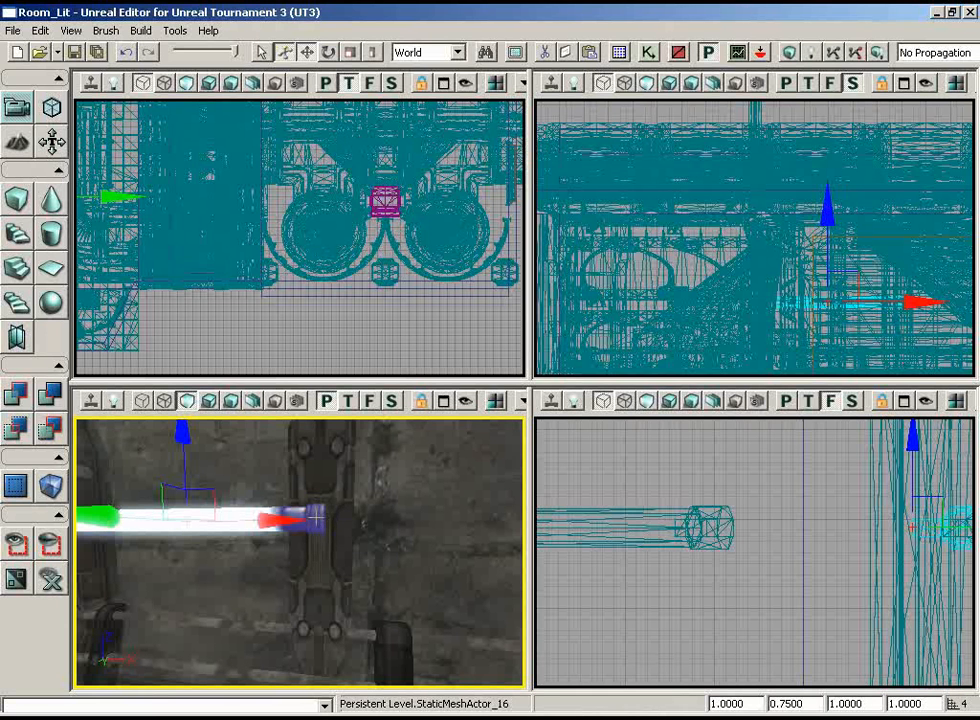
right_click(316, 521)
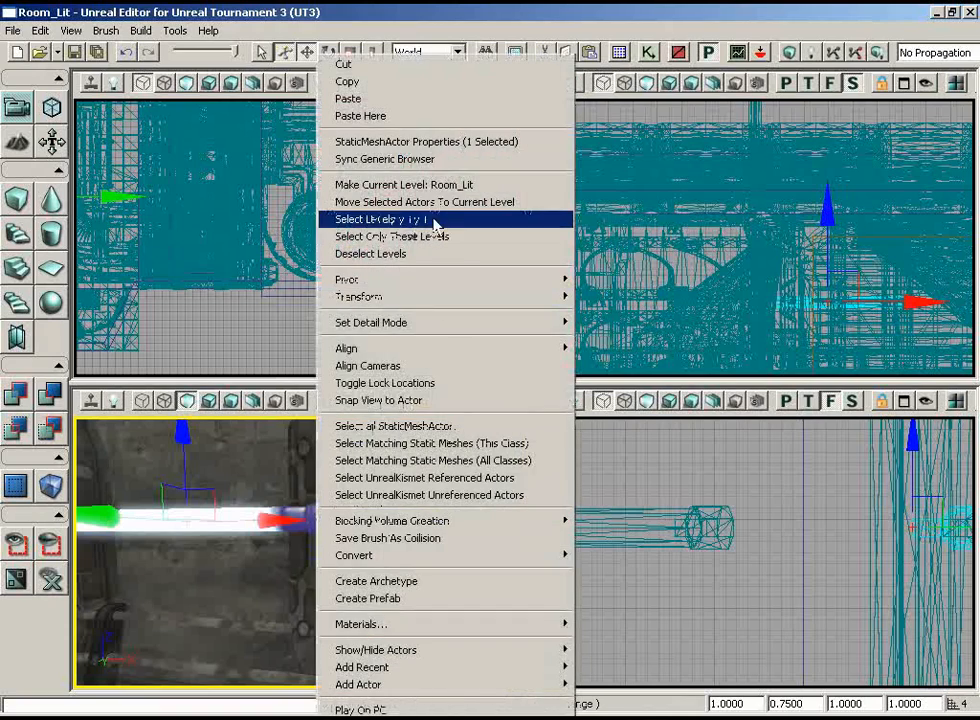
left_click(433, 160)
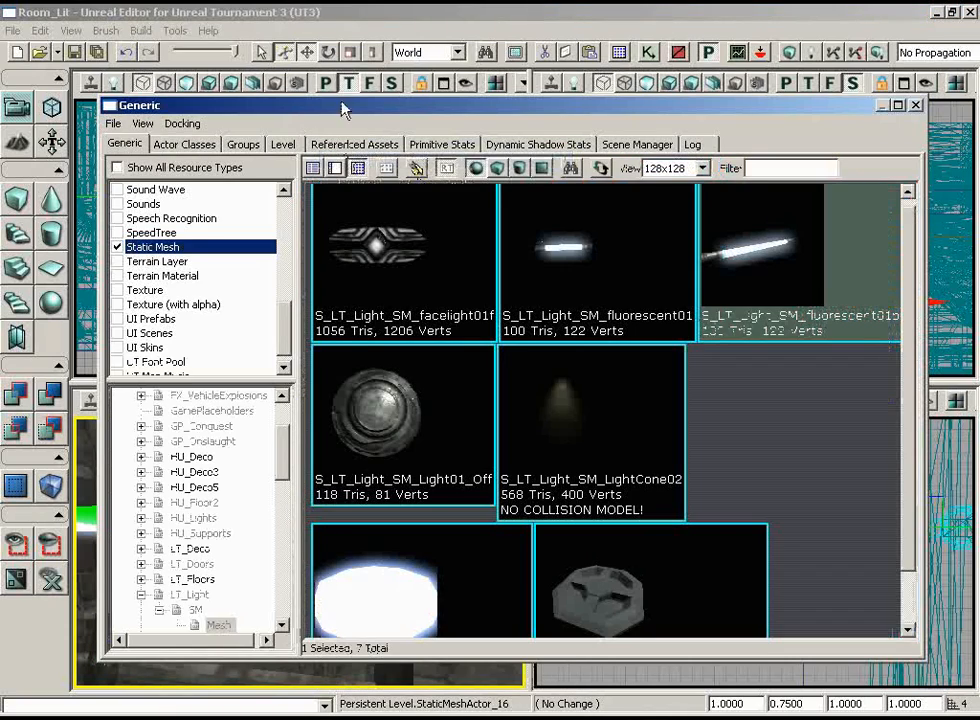
left_click_drag(343, 107, 397, 53)
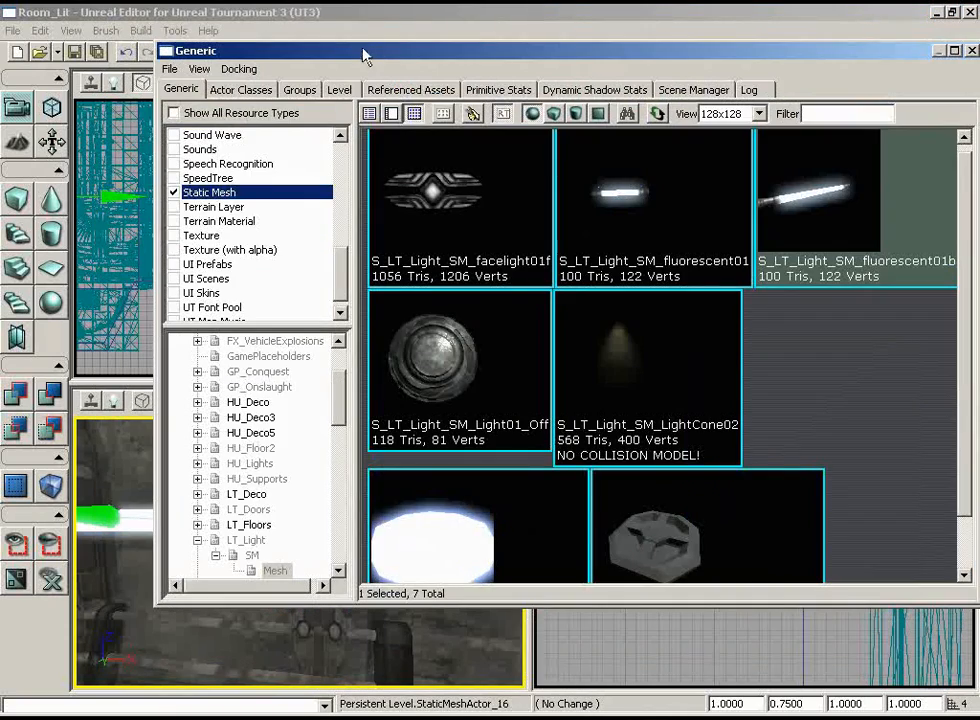
left_click_drag(332, 84, 521, 76)
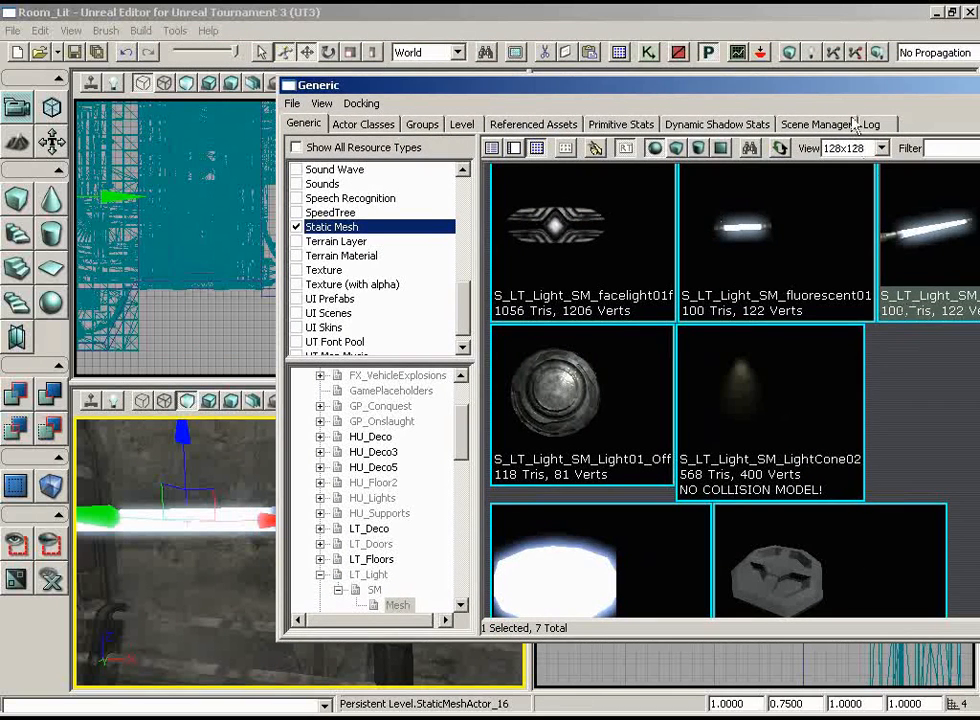
left_click_drag(853, 90, 755, 90)
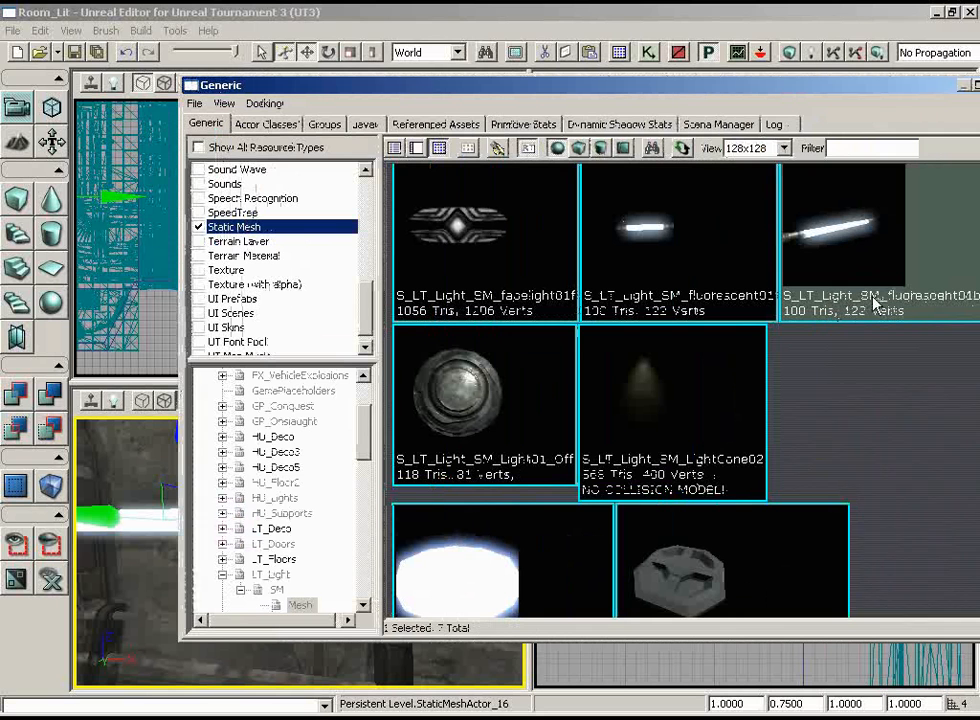
left_click_drag(878, 93, 803, 98)
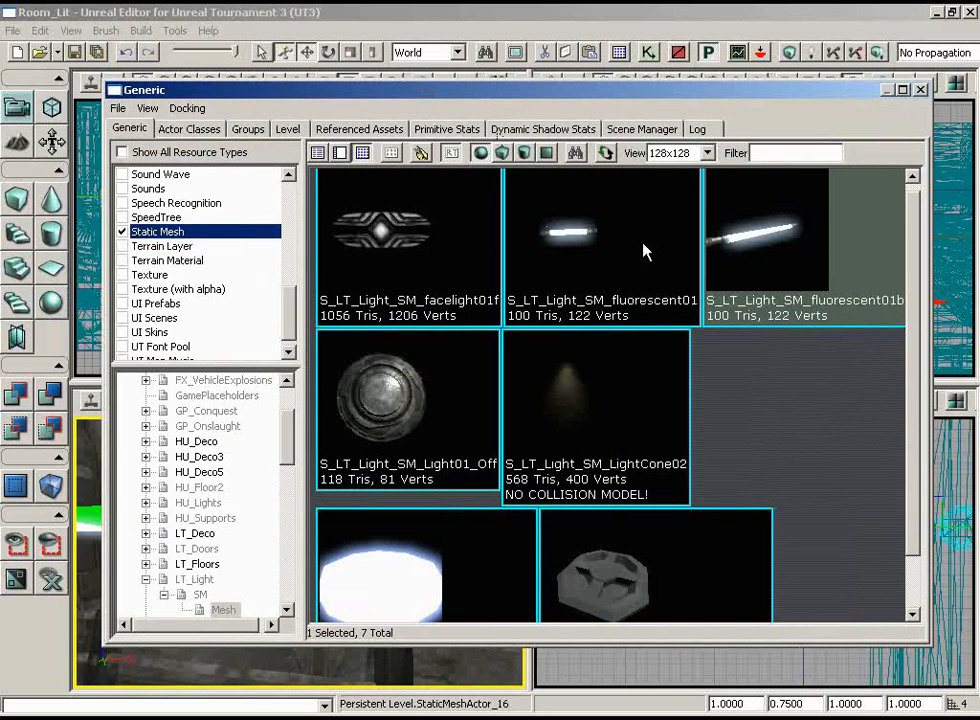
left_click_drag(415, 97, 827, 145)
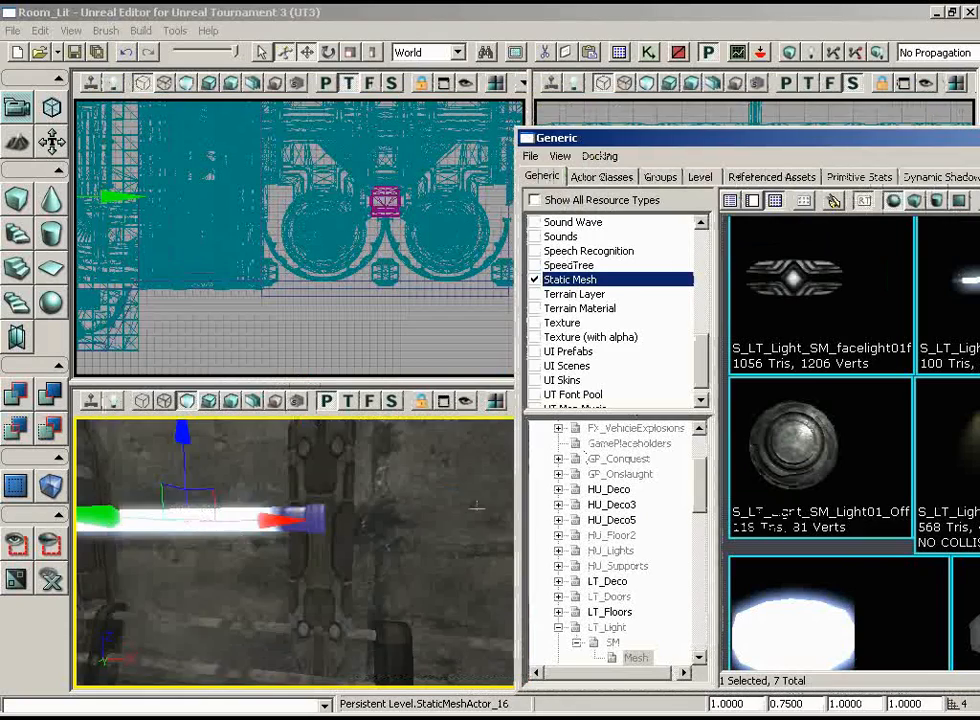
Step: Select both static meshes of the shorter fluorescent wall light and hide the transform widget
left_click_drag(524, 572, 432, 509)
right_click(395, 512)
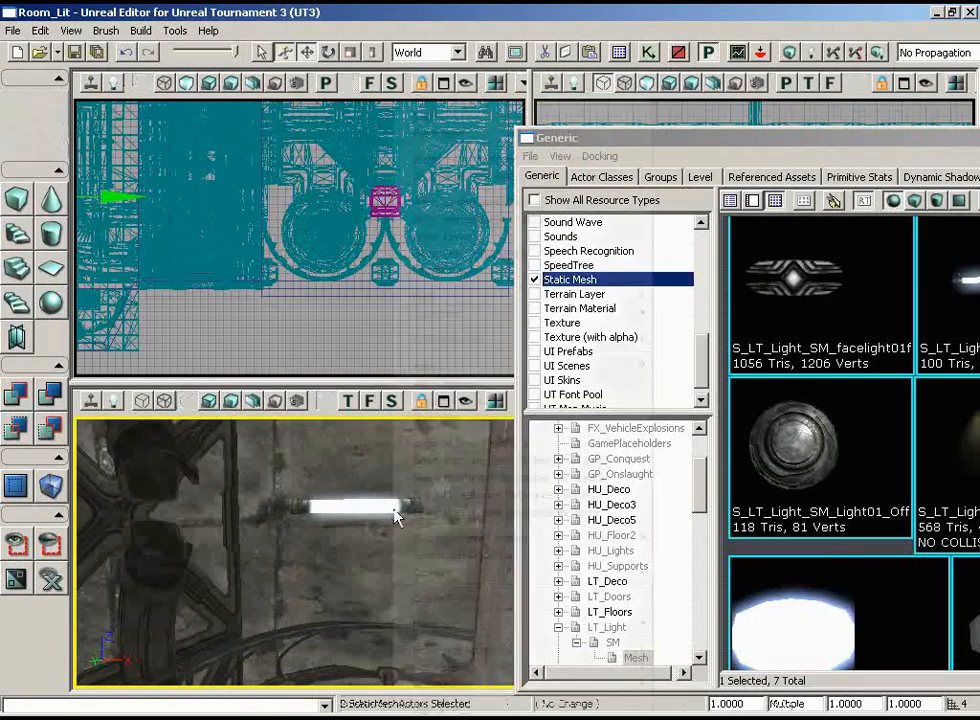
left_click(351, 506)
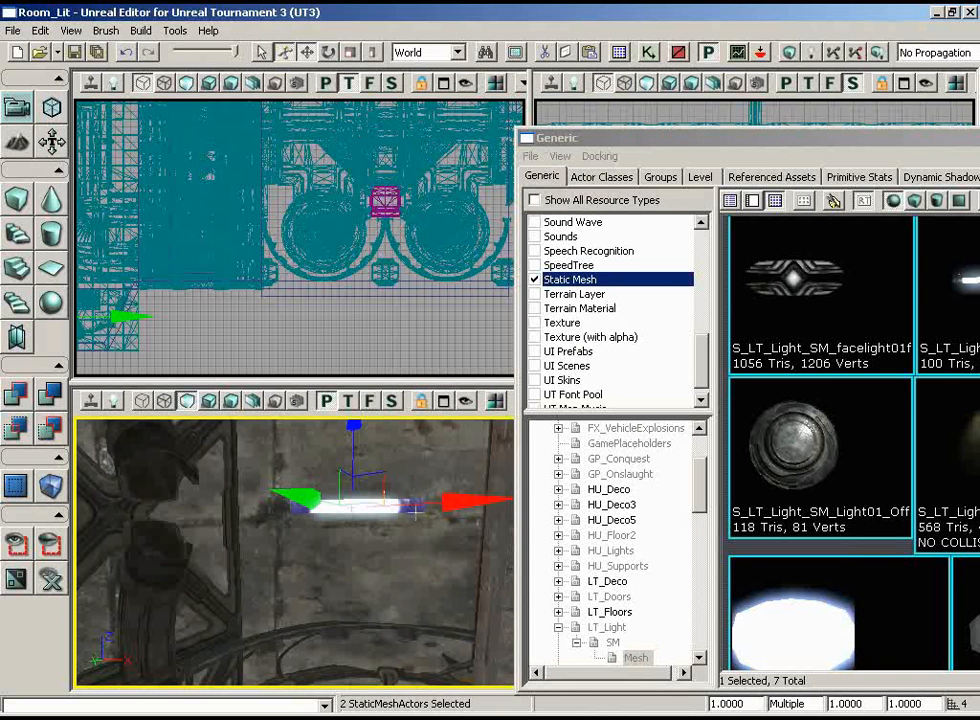
left_click(286, 56)
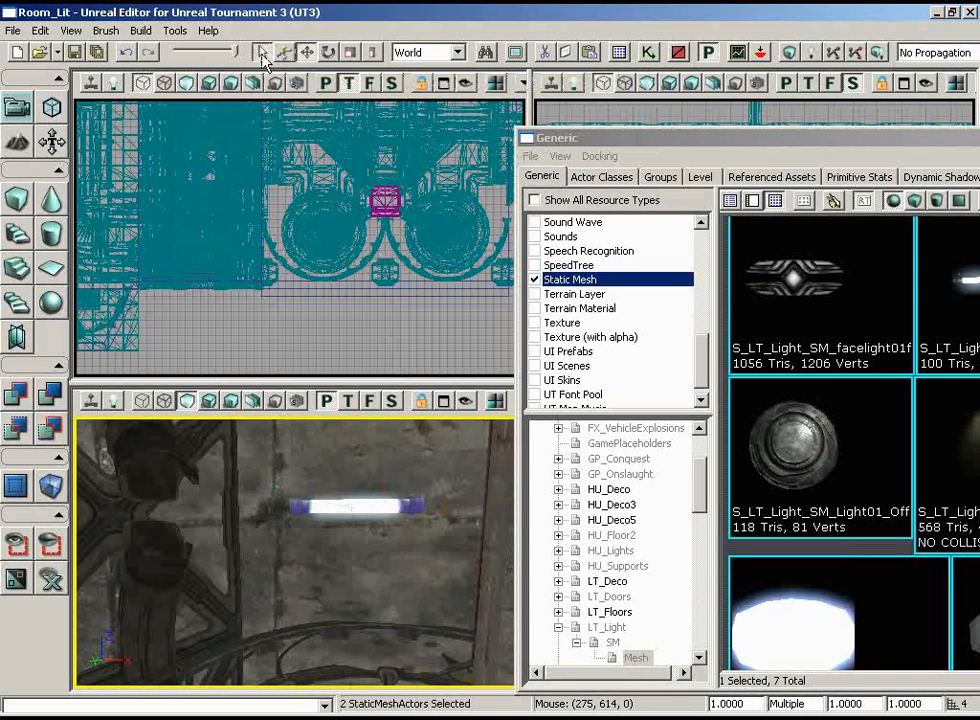
Step: Locate the two selected fluorescent light meshes in the Generic Browser and move the browser aside
right_click_drag(383, 480, 372, 478)
left_click_drag(372, 478, 333, 419)
right_click_drag(333, 419, 333, 510)
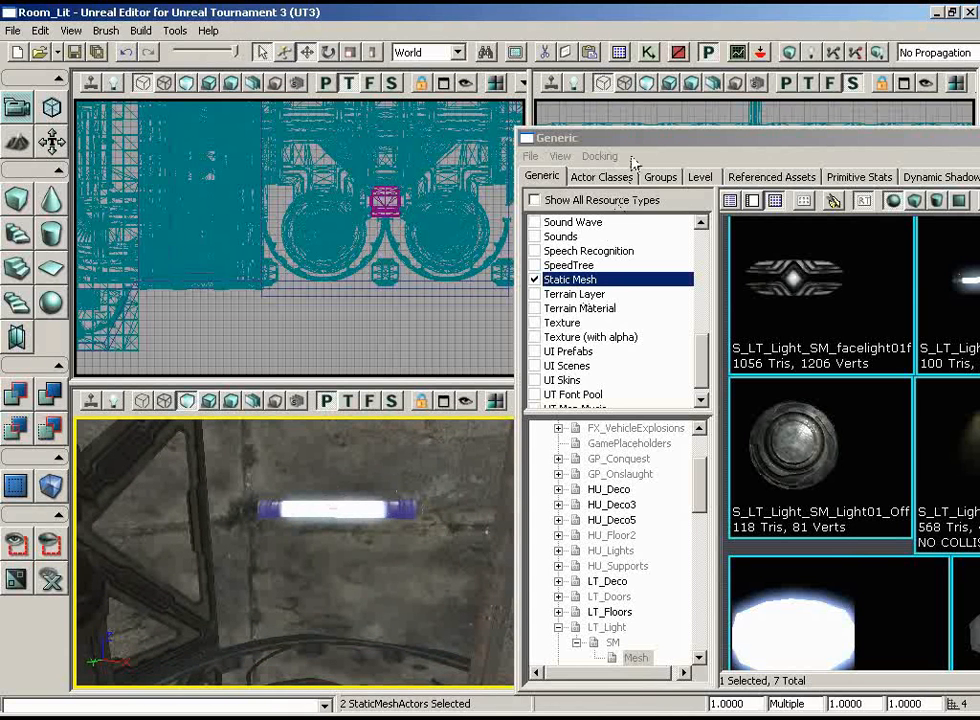
right_click(377, 510)
left_click(443, 176)
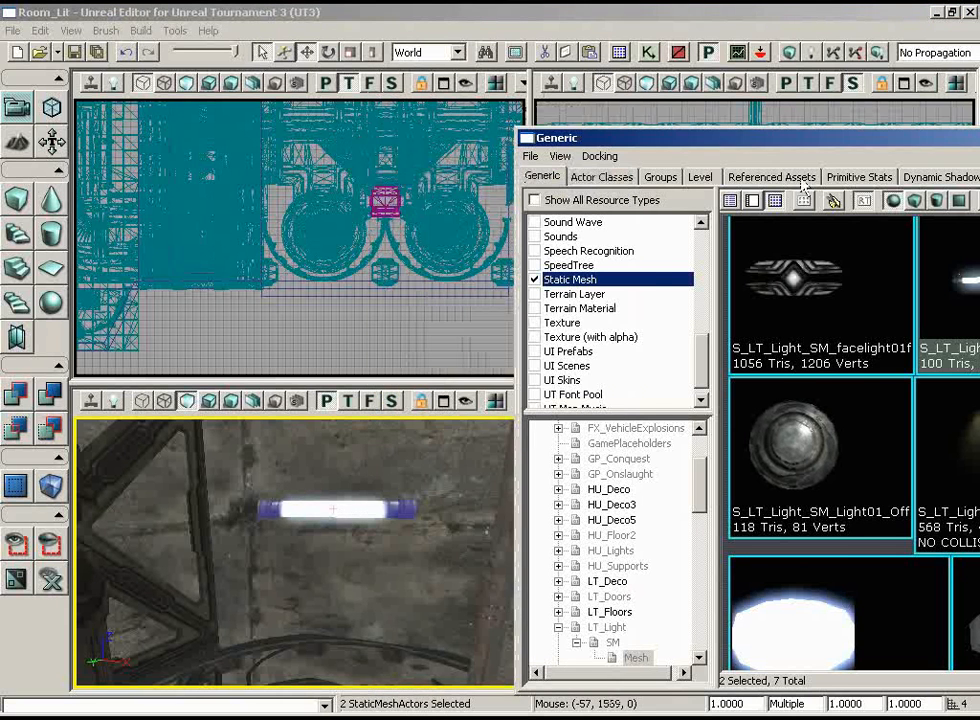
left_click_drag(818, 148, 501, 141)
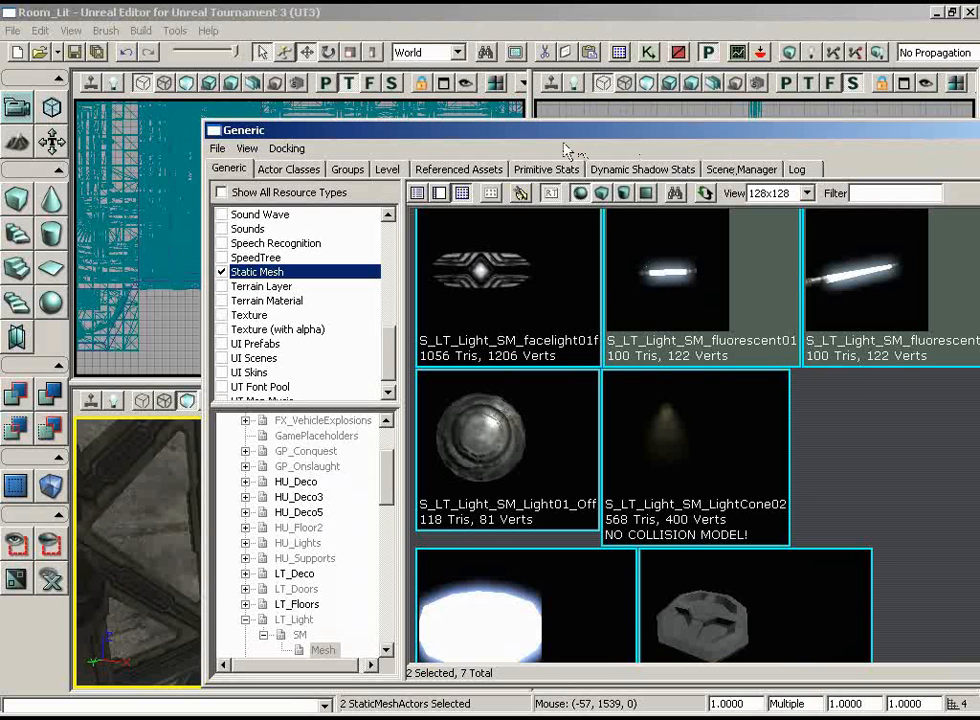
left_click_drag(535, 134, 978, 140)
Step: Examine the fluorescent lights mounted on walls around the room, ending at the vertical light fixture
left_click_drag(333, 510, 239, 632)
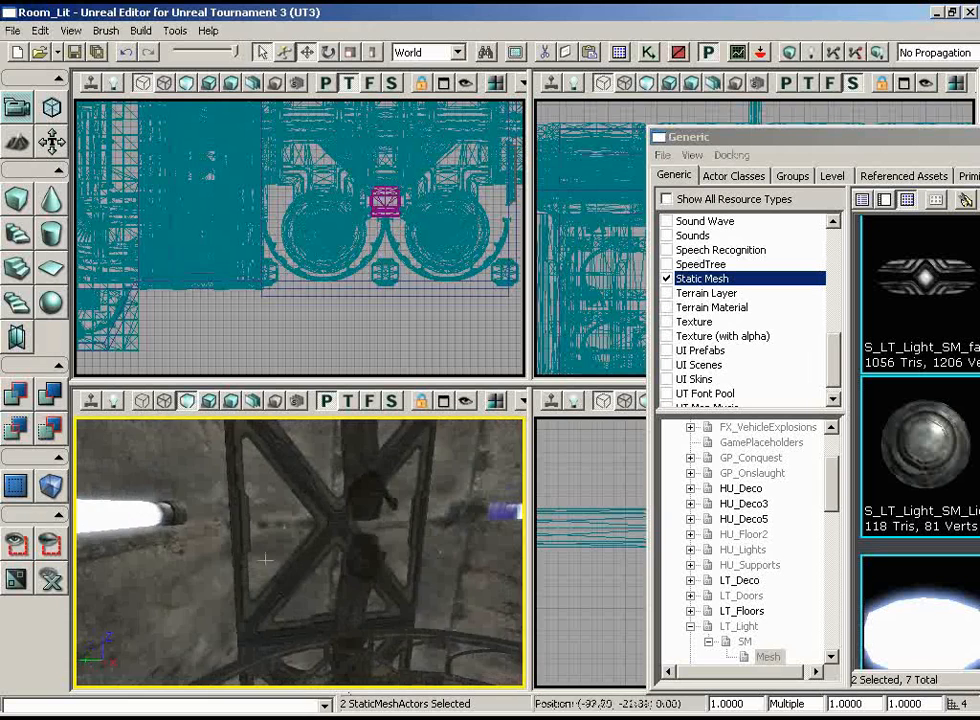
left_click_drag(265, 560, 268, 545)
right_click_drag(268, 545, 327, 490)
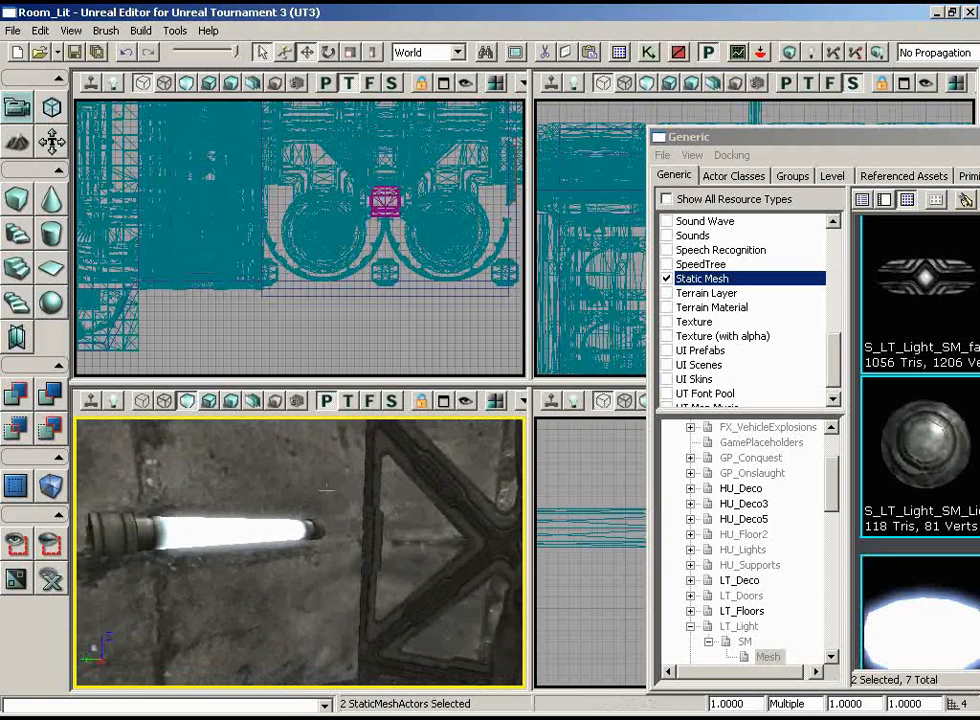
left_click_drag(327, 490, 318, 490)
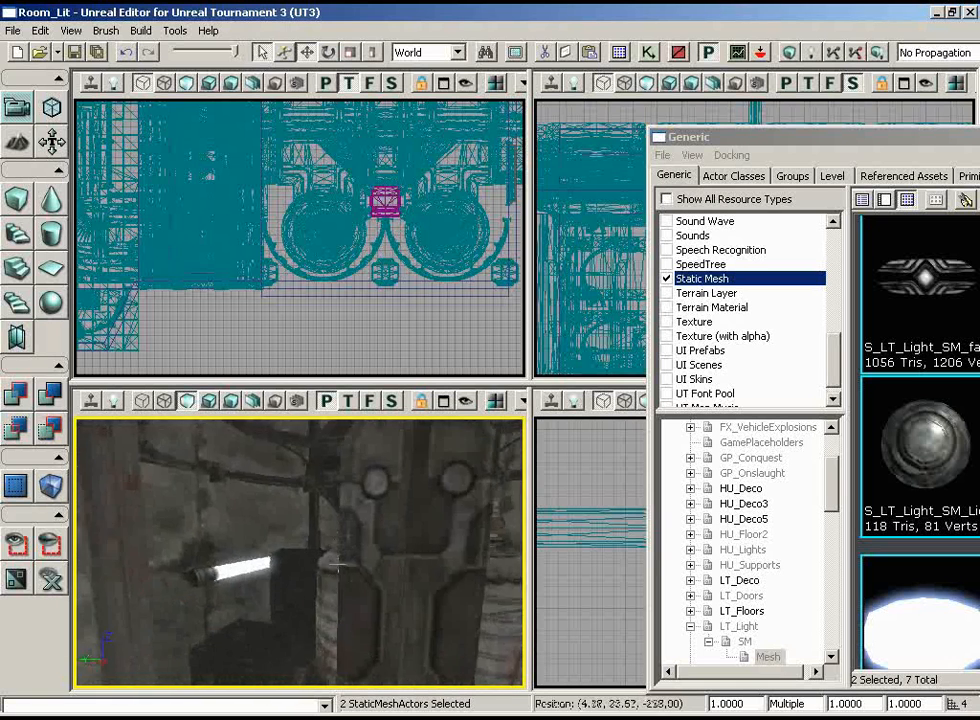
left_click_drag(390, 556, 296, 478)
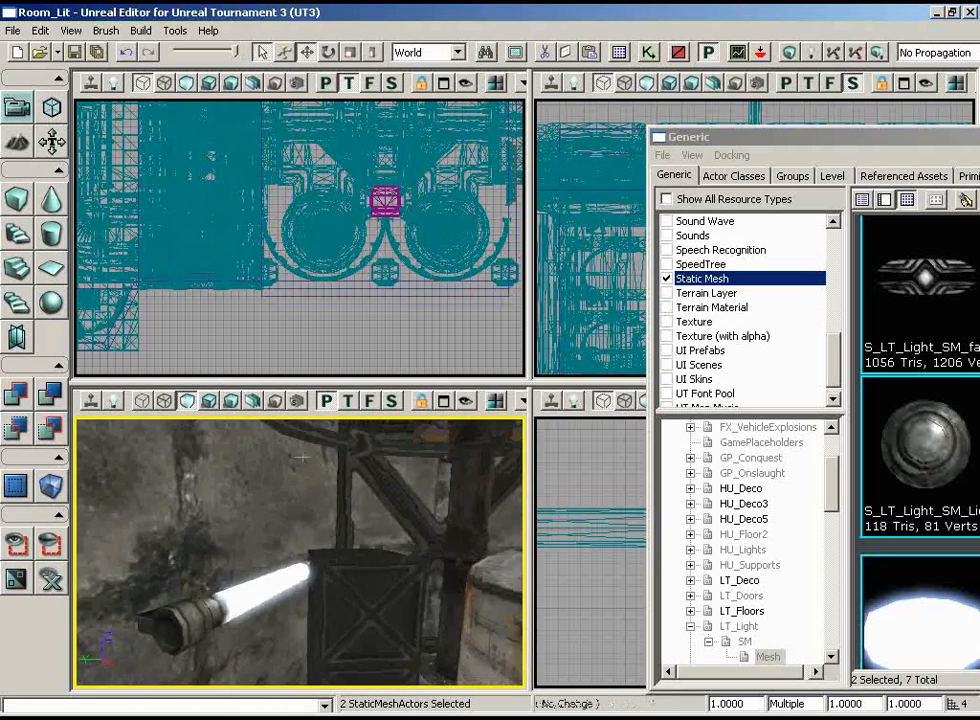
left_click_drag(455, 456, 513, 457)
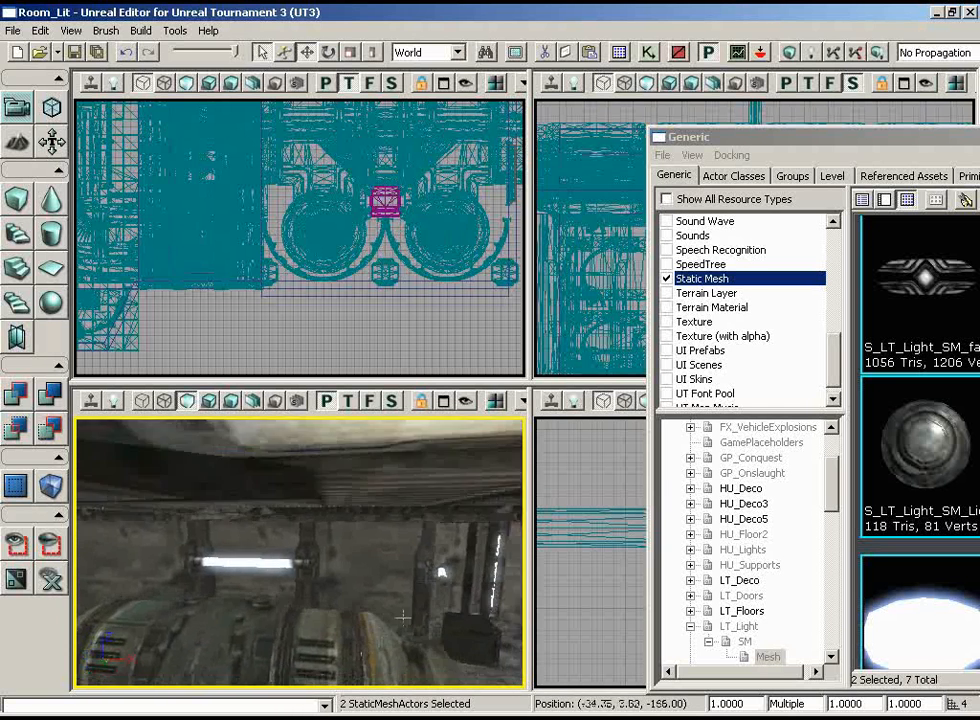
mouse_move(387, 505)
right_mouse_down()
mouse_move(389, 584)
mouse_move(376, 513)
right_mouse_up()
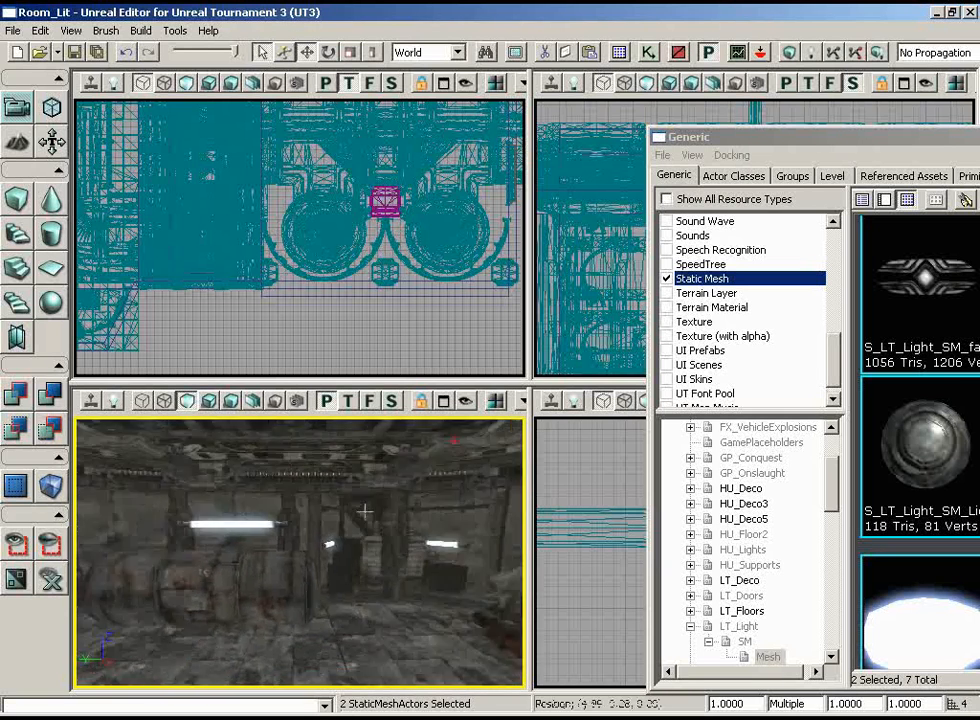
left_click_drag(526, 465, 95, 417)
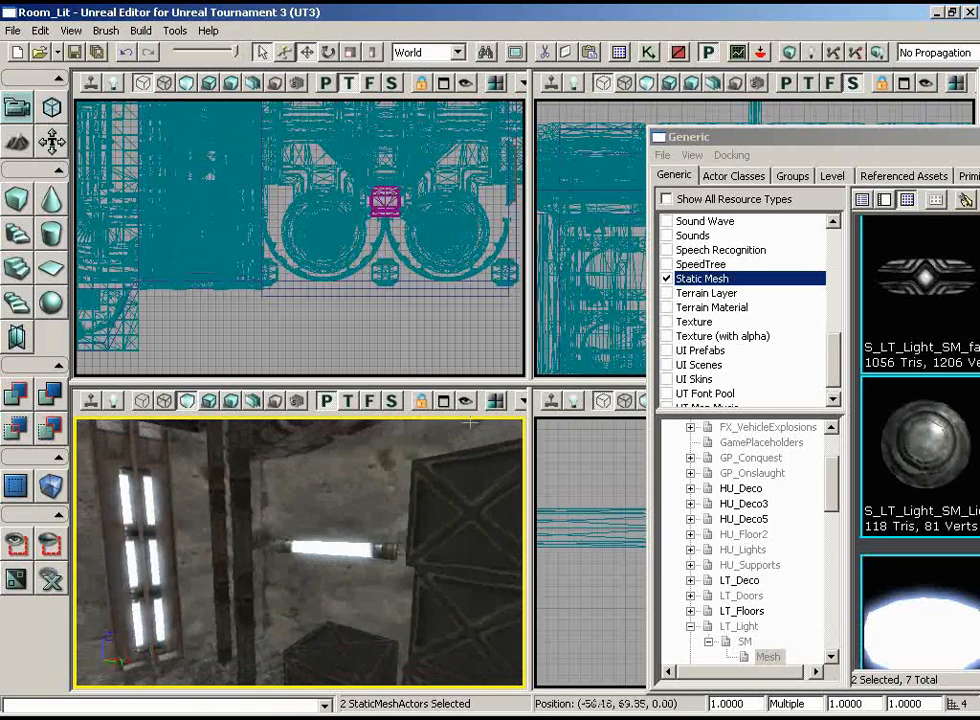
left_click_drag(275, 418, 203, 418)
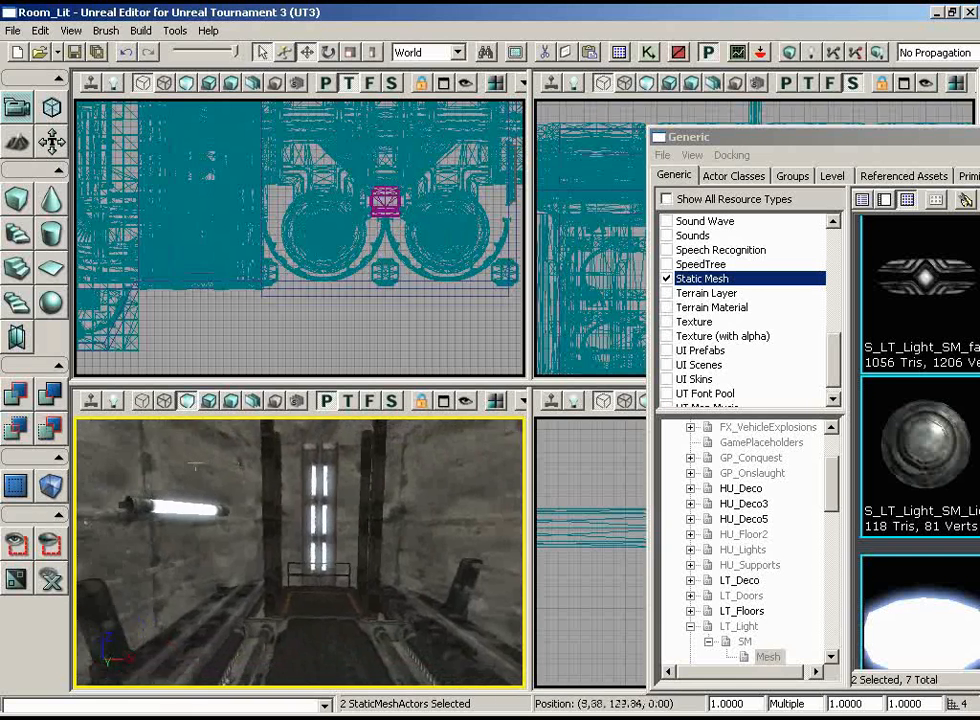
left_click_drag(205, 425, 270, 470)
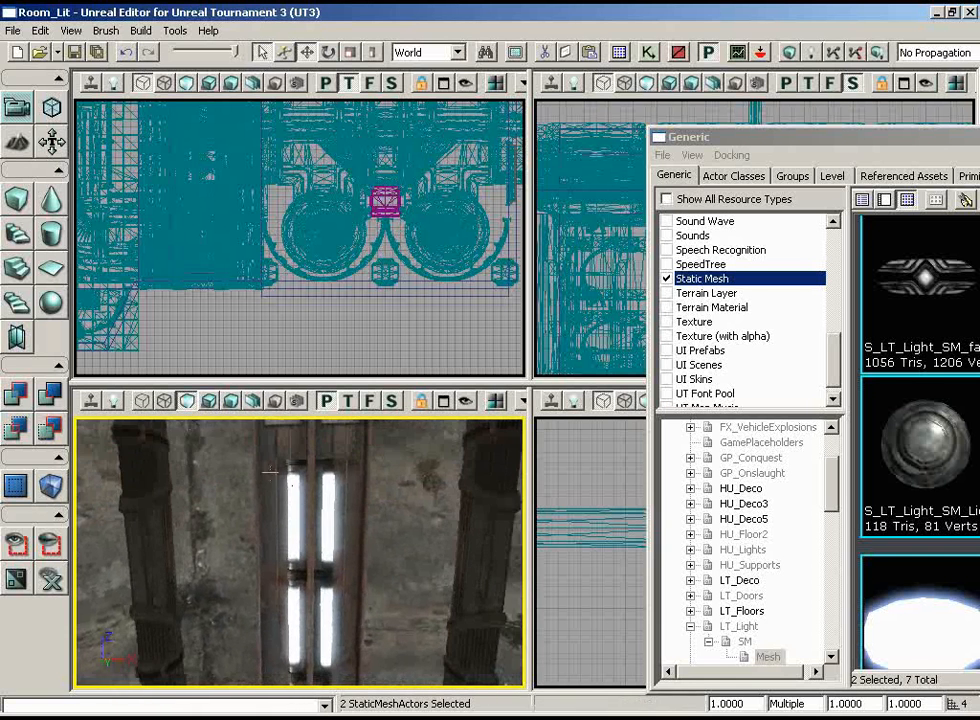
Step: Select a tube in the vertical wall fixture, locate its mesh in the Generic Browser, and close the browser
right_click(298, 470)
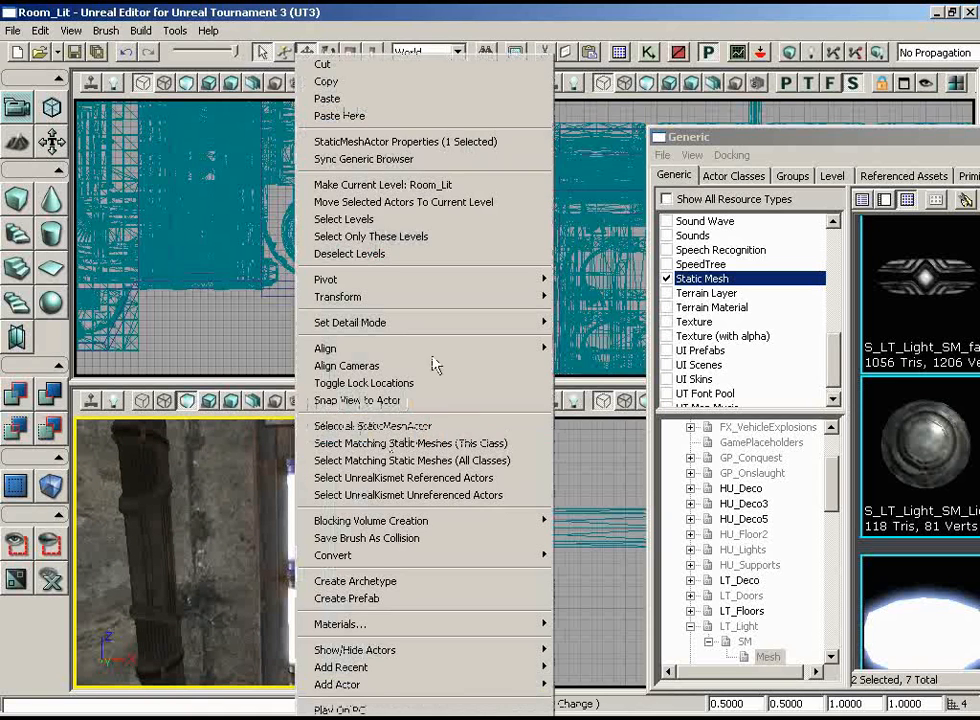
left_click(379, 165)
left_click_drag(766, 138, 368, 126)
left_click_drag(775, 132, 639, 129)
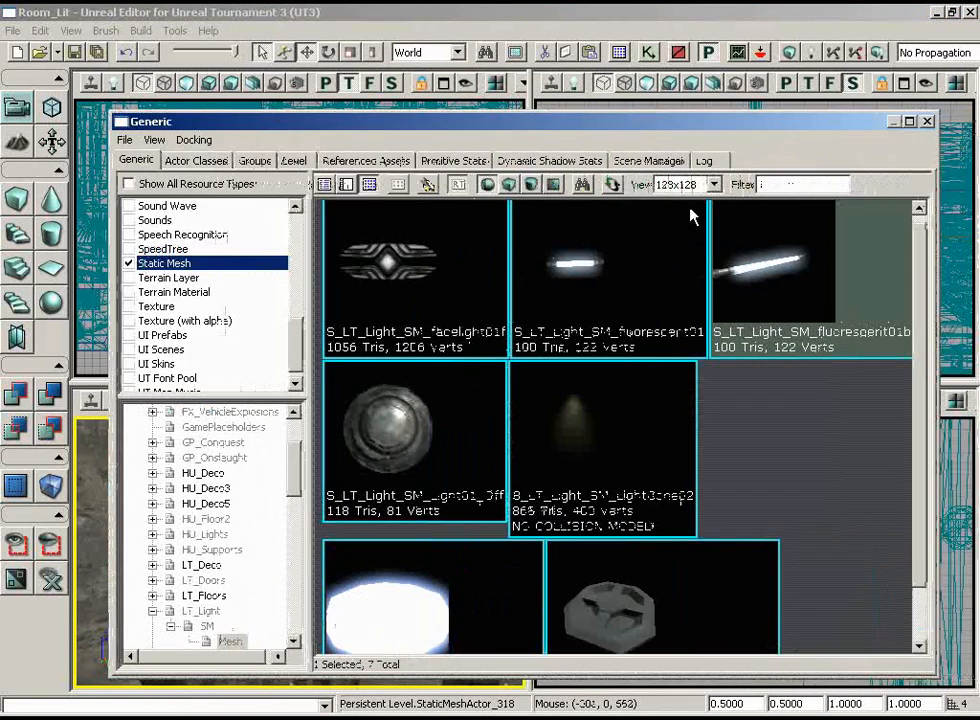
left_click(927, 121)
Step: Inspect the scale and paired arrangement of the vertical fixture's tubes in the perspective and Top views
left_click_drag(365, 558, 350, 555)
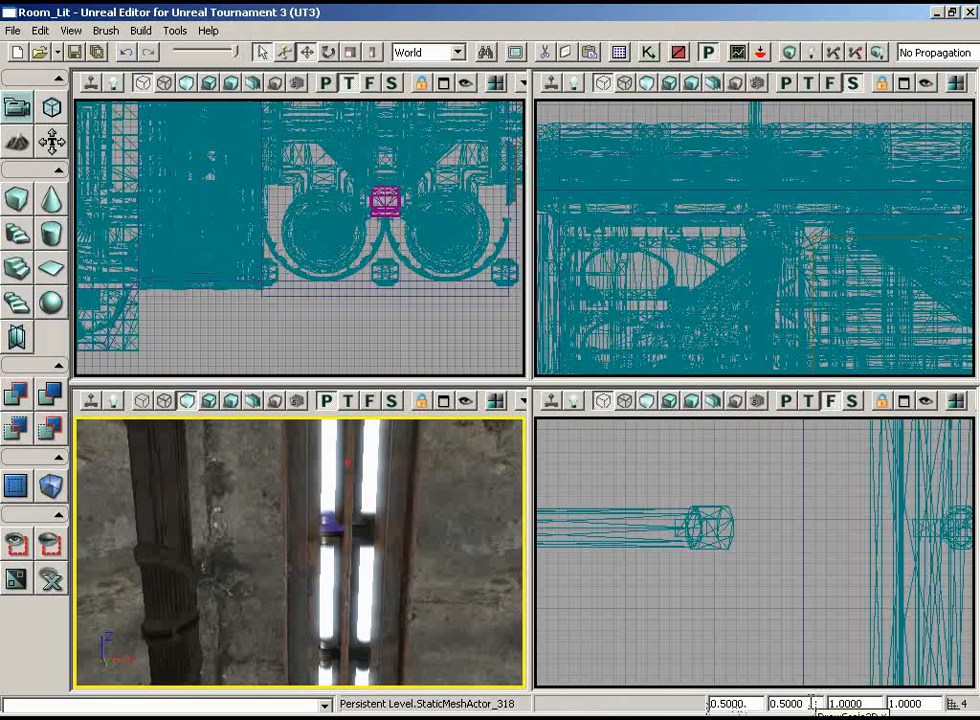
left_click_drag(412, 531, 390, 520)
left_click_drag(308, 526, 464, 470)
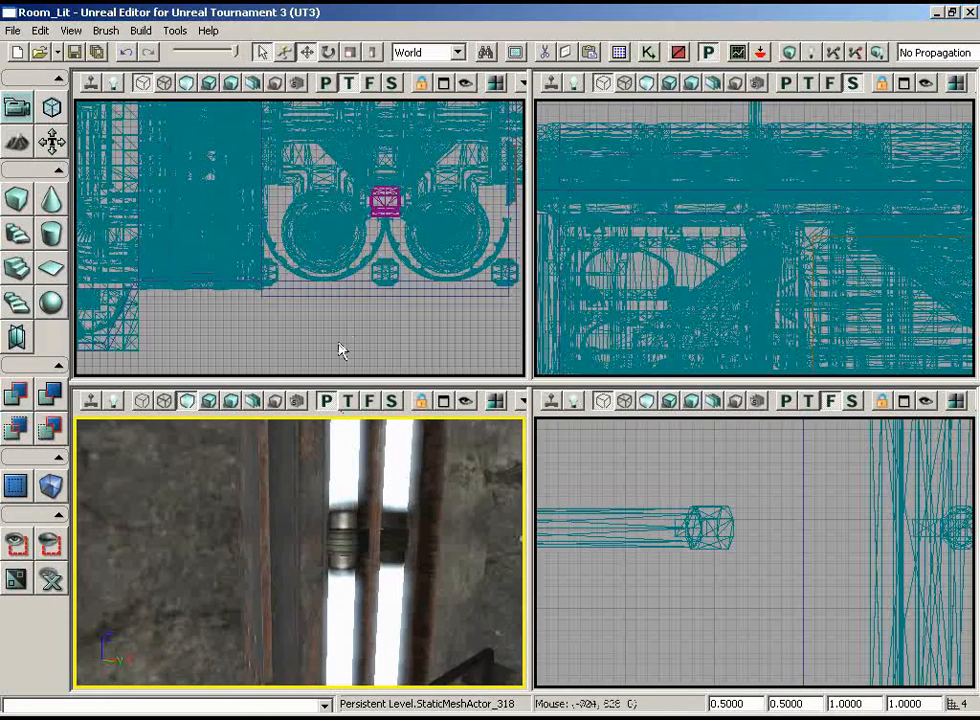
left_click_drag(339, 343, 453, 281)
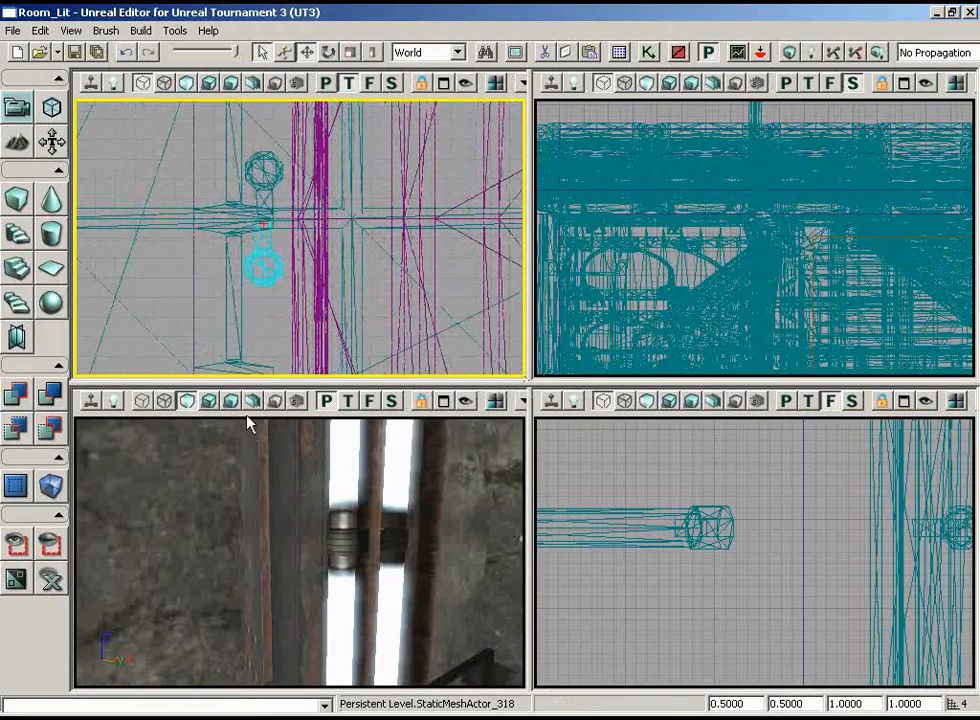
left_click(238, 326)
left_click(266, 281)
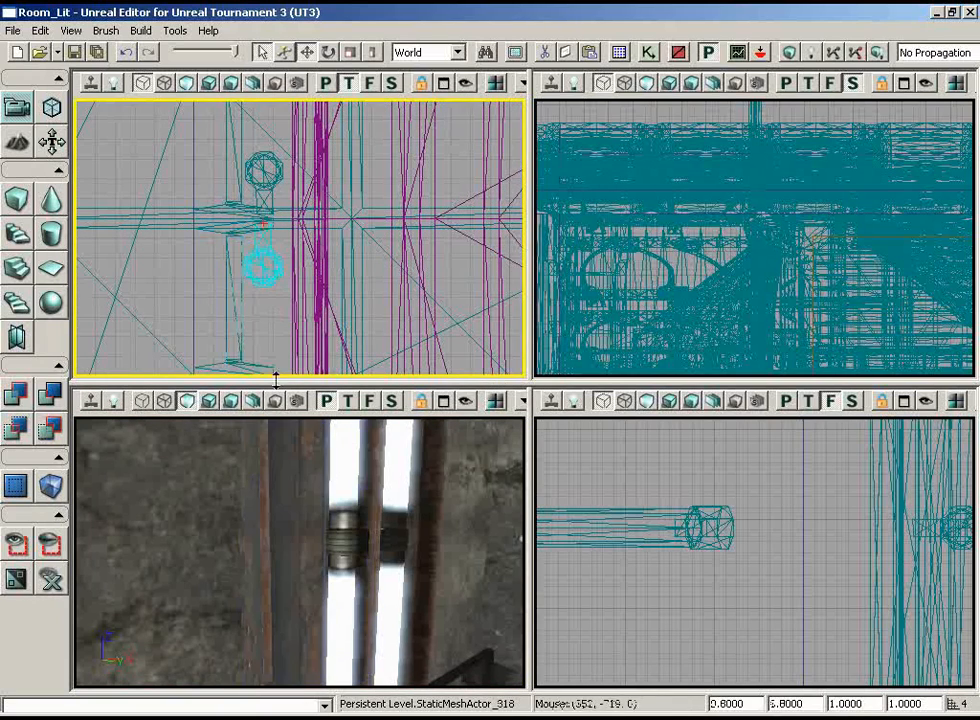
left_click_drag(264, 572, 258, 418)
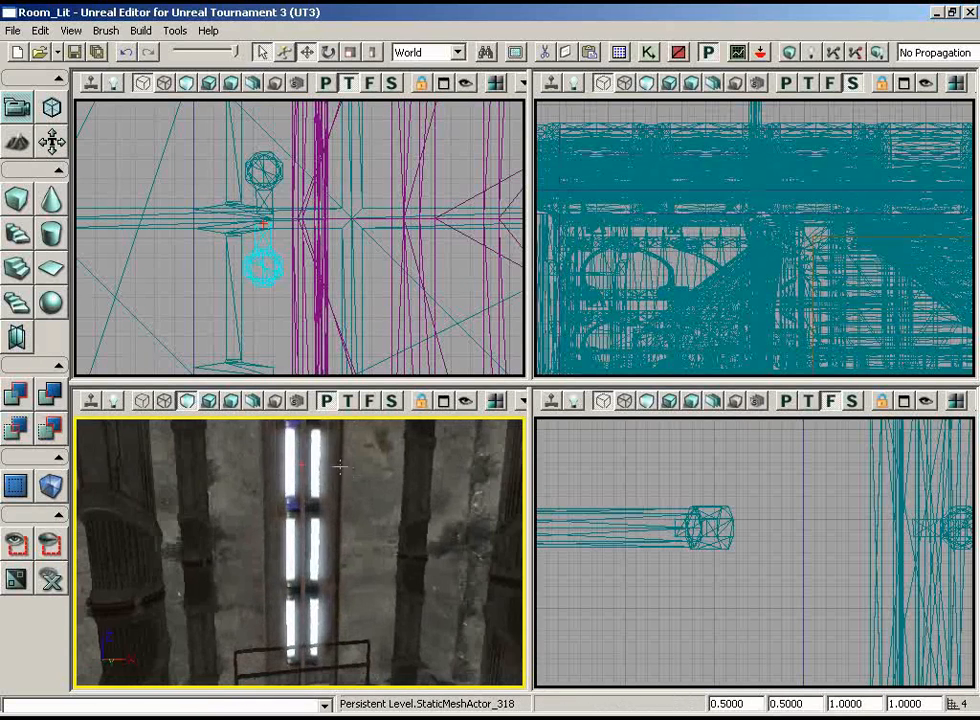
Step: Examine the glowing strip light recessed along the railing and select the meshes surrounding it
left_click_drag(340, 466, 437, 476)
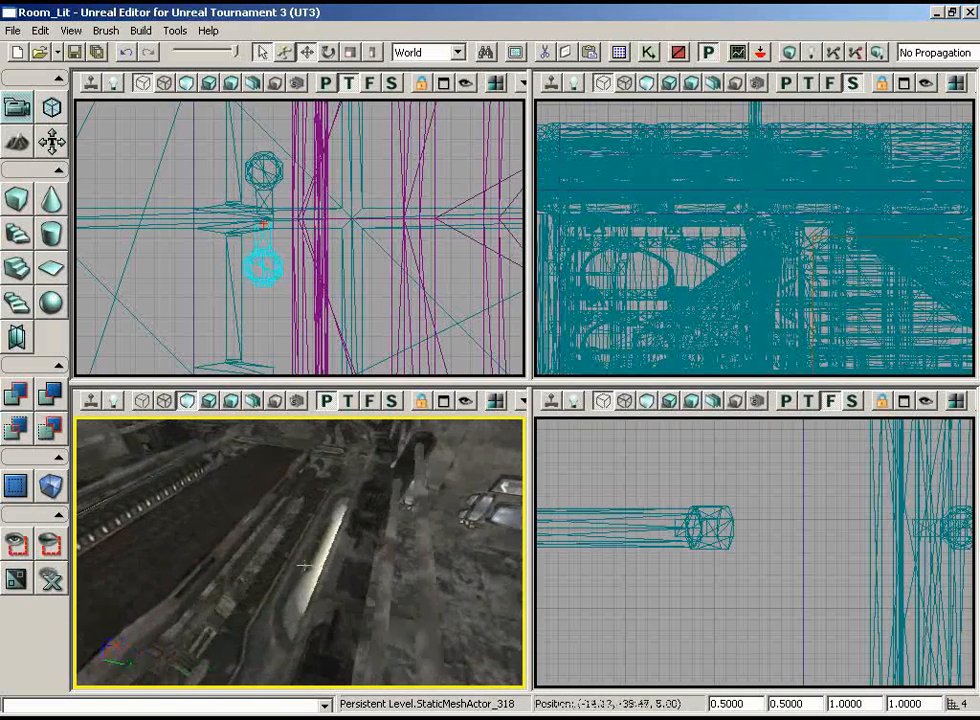
left_click(303, 537)
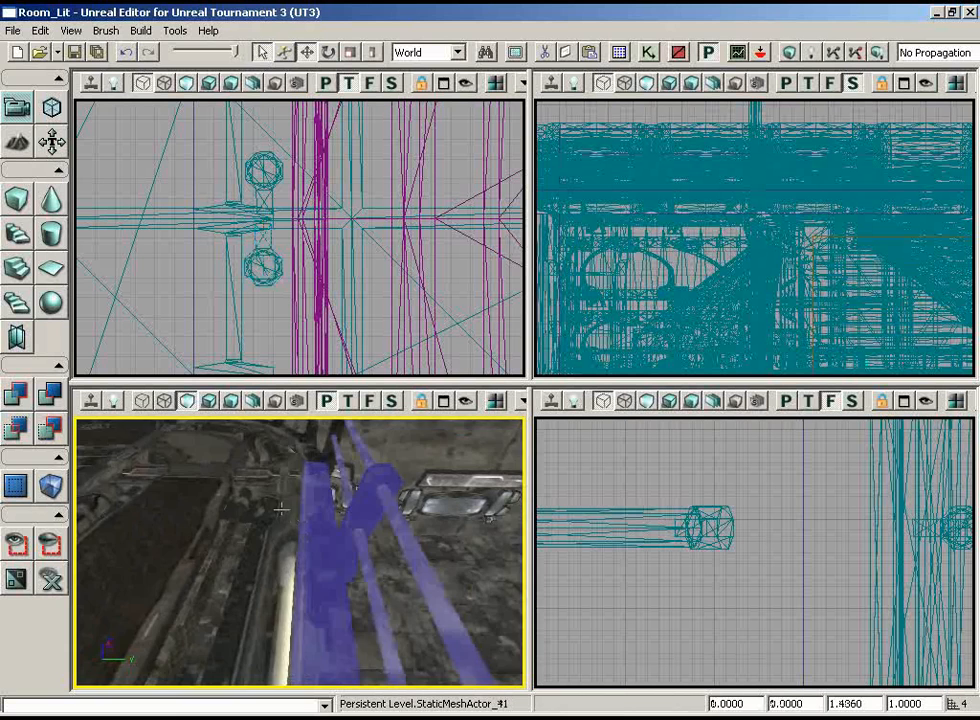
left_click(259, 526)
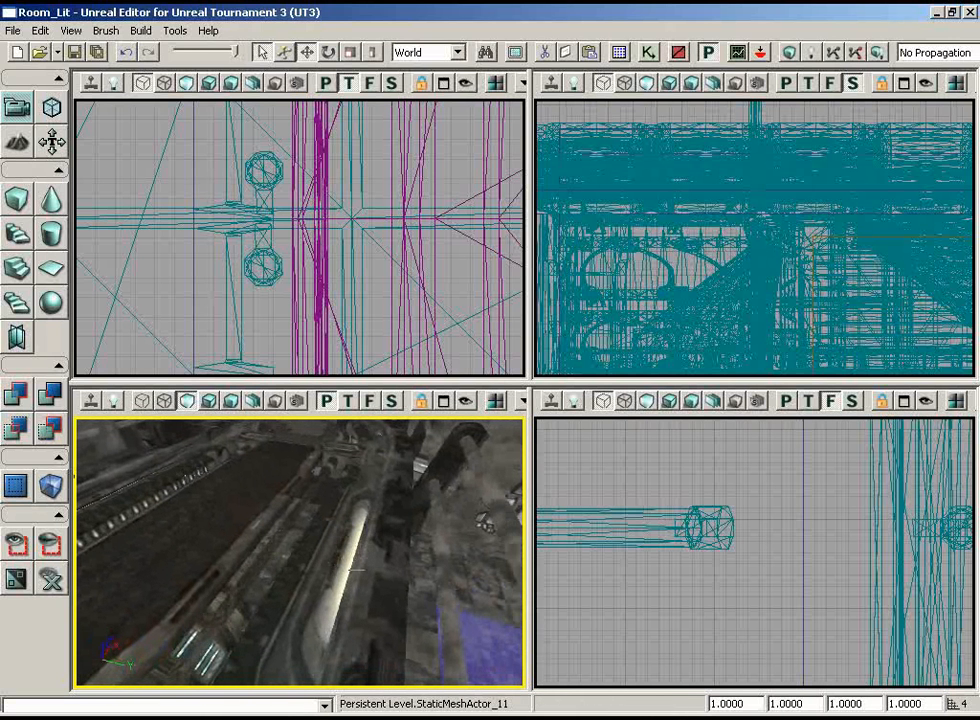
Step: Examine the large round ceiling light in front of the LRC sign from below
right_click_drag(341, 584, 494, 424)
left_click_drag(420, 520, 525, 550)
right_click_drag(525, 550, 497, 522)
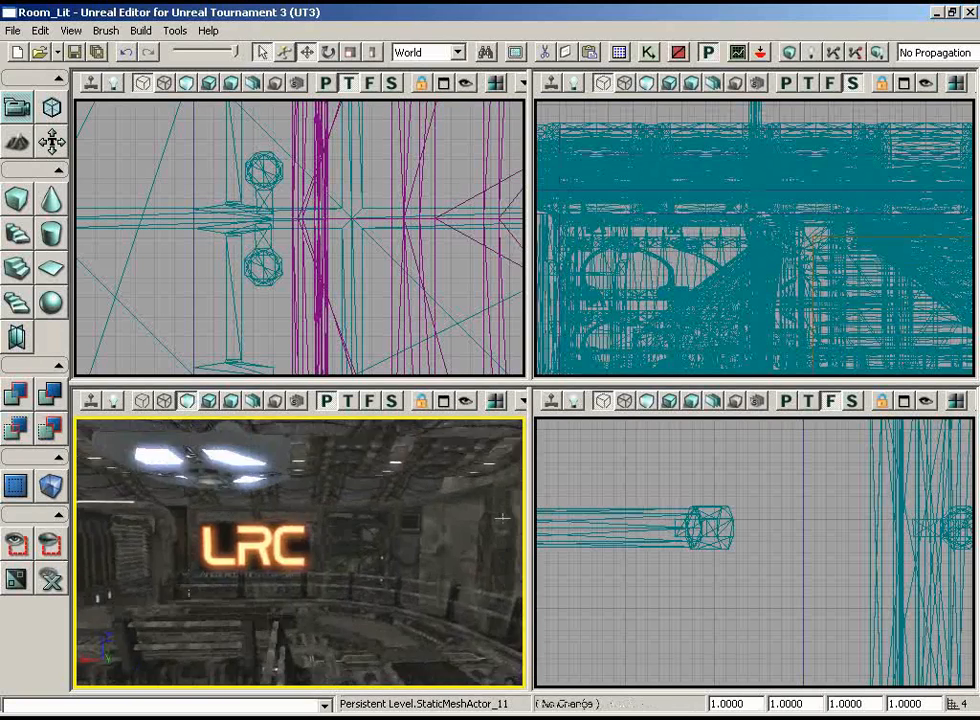
left_click_drag(497, 522, 372, 597)
right_click_drag(372, 597, 362, 417)
left_click_drag(362, 450, 335, 416)
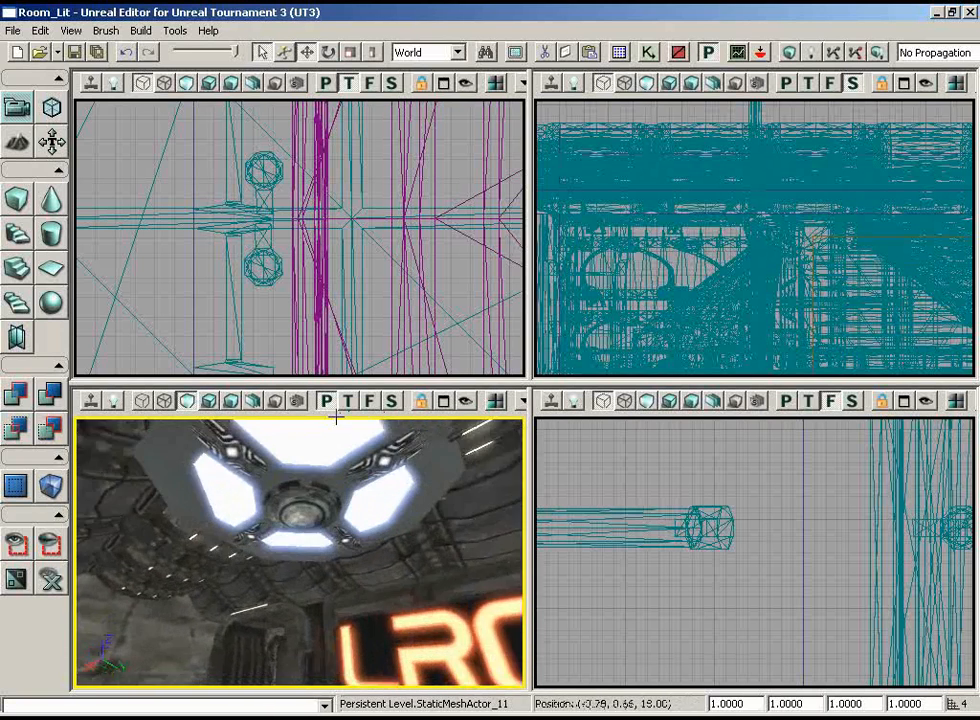
Step: Select the frame of the round ceiling light and locate its mesh in the Generic Browser, keeping the light in view
right_click_drag(335, 416, 335, 411)
left_click_drag(335, 411, 343, 576)
right_click_drag(400, 613, 334, 476)
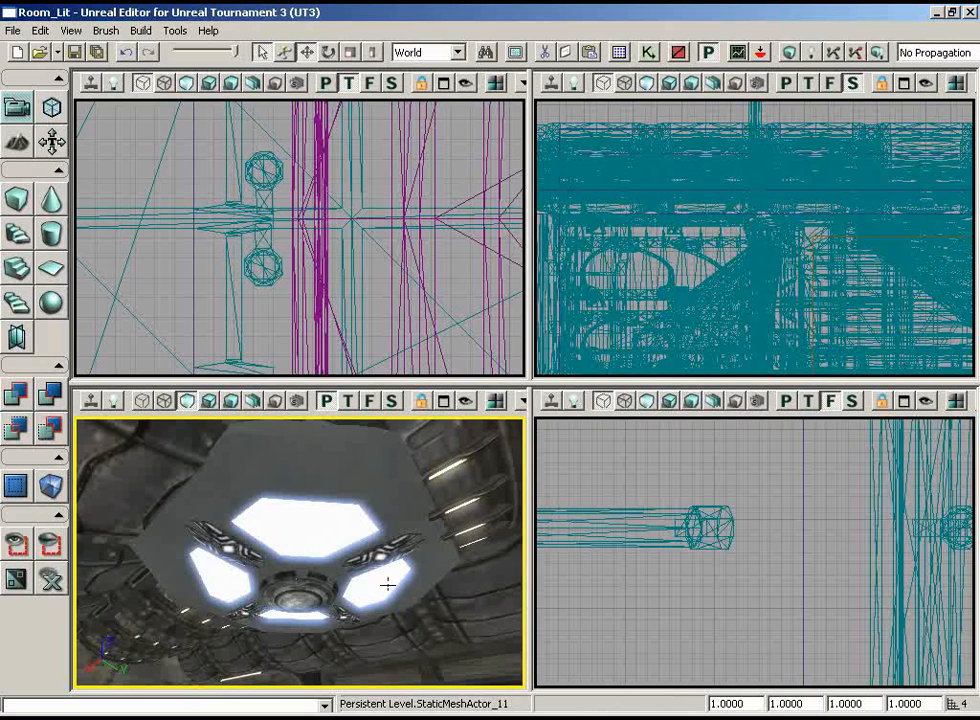
middle_click_drag(377, 485, 382, 535)
right_click_drag(382, 535, 389, 516)
left_click_drag(389, 516, 361, 470)
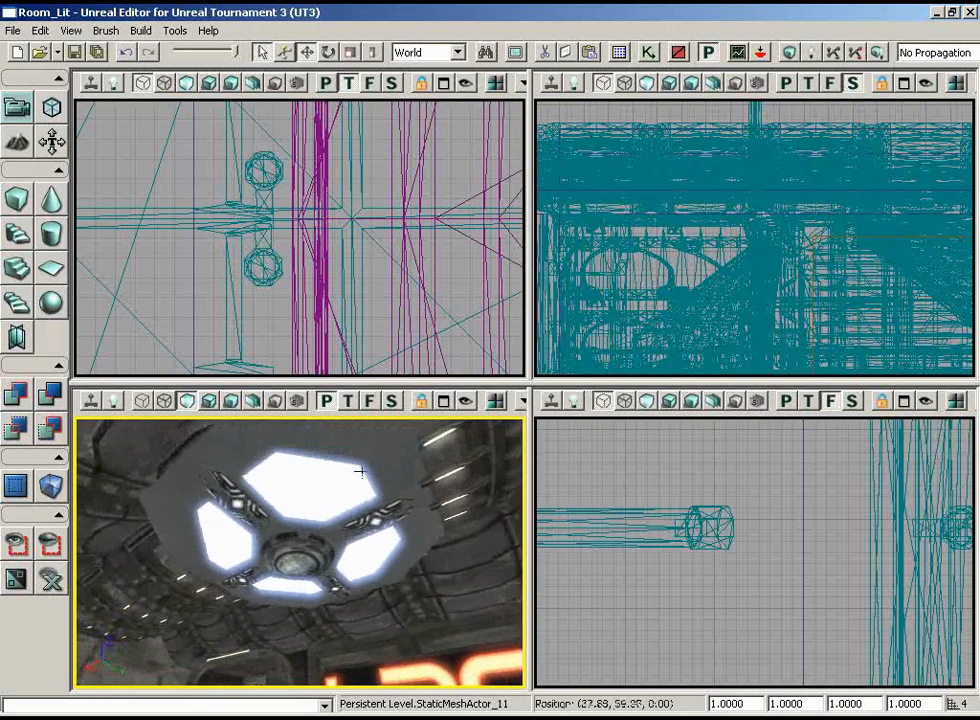
middle_click_drag(361, 470, 362, 471)
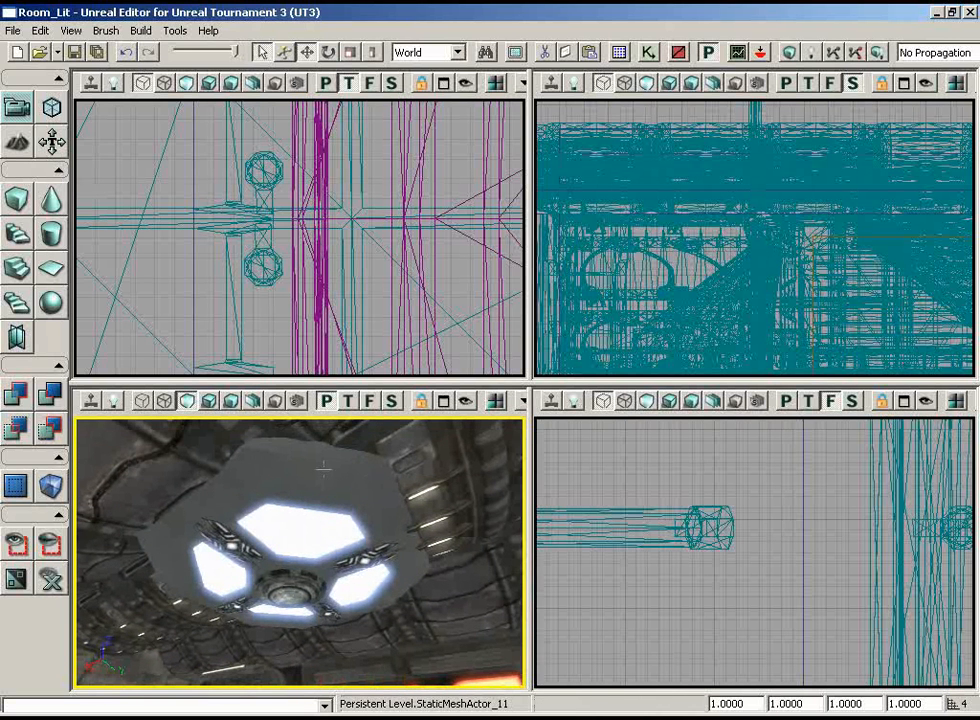
left_click(342, 478)
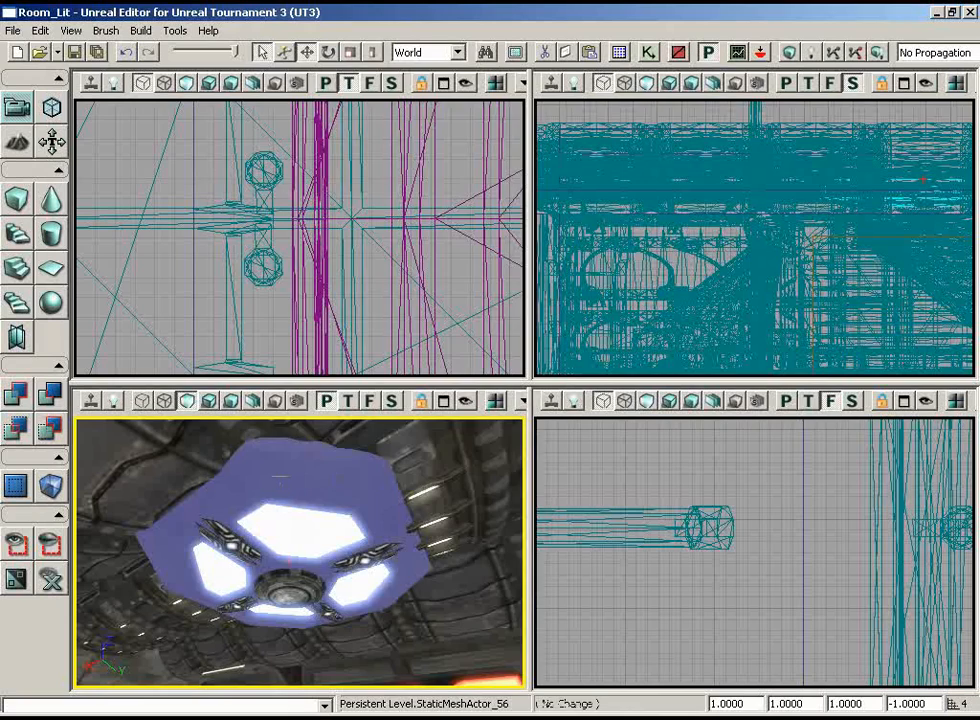
right_click(340, 478)
left_click(330, 159)
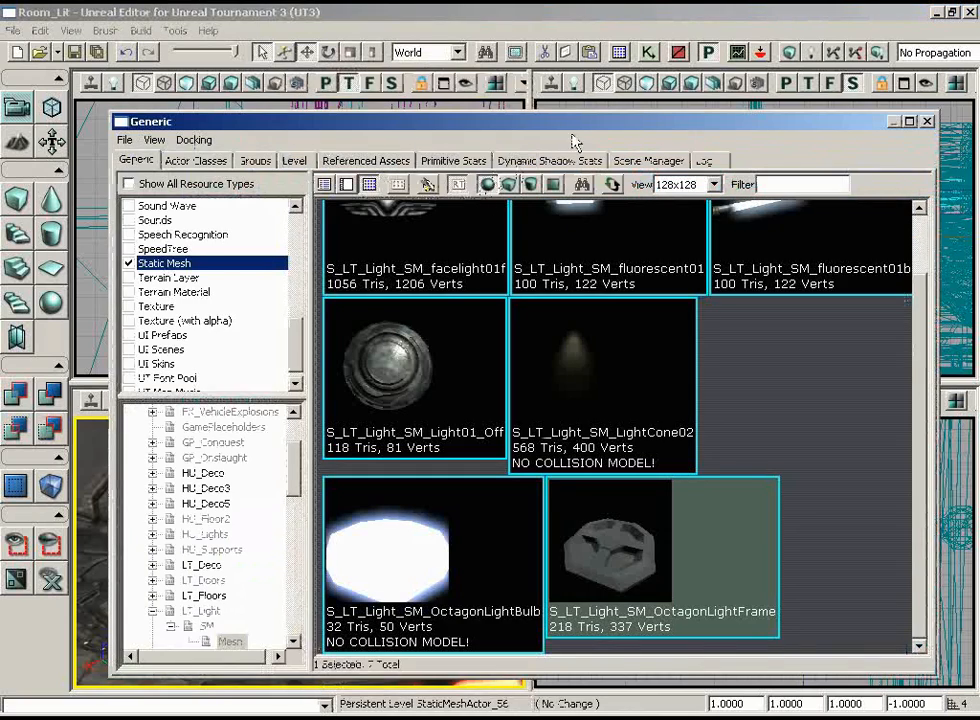
left_click_drag(572, 131, 625, 88)
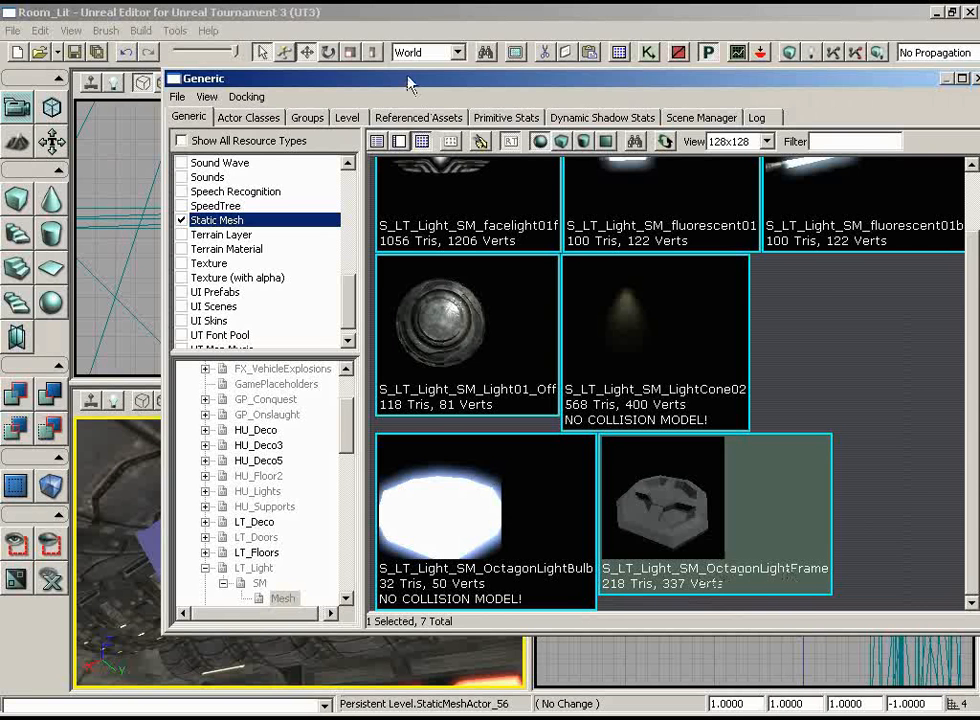
left_click_drag(268, 77, 470, 76)
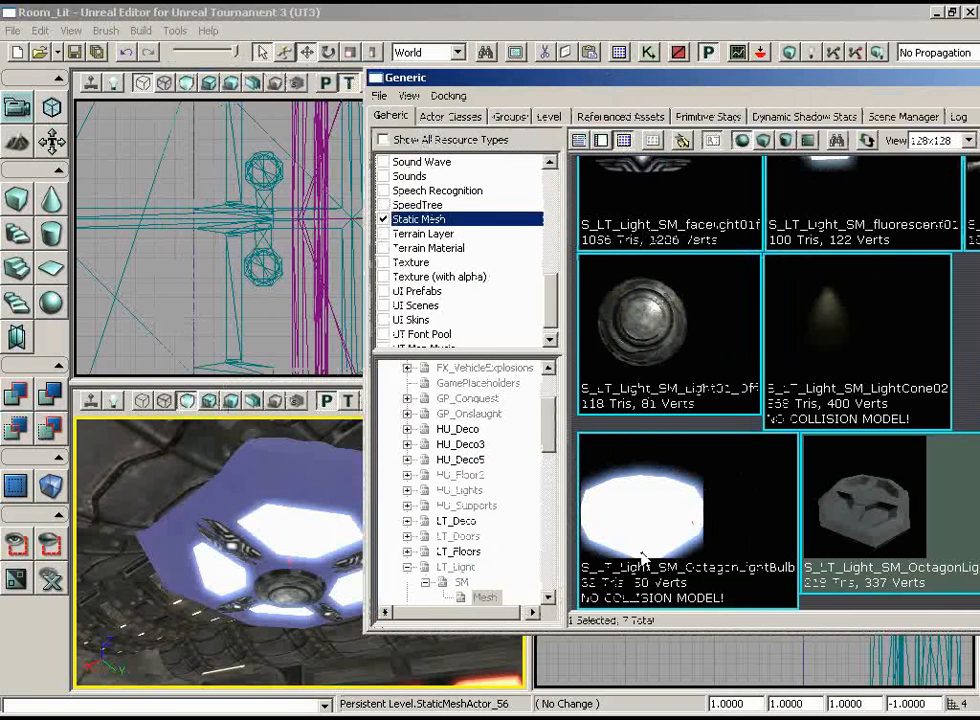
Step: Select the inner parts of the round ceiling light and compare them with the LT_Light meshes in the browser
left_click(300, 525)
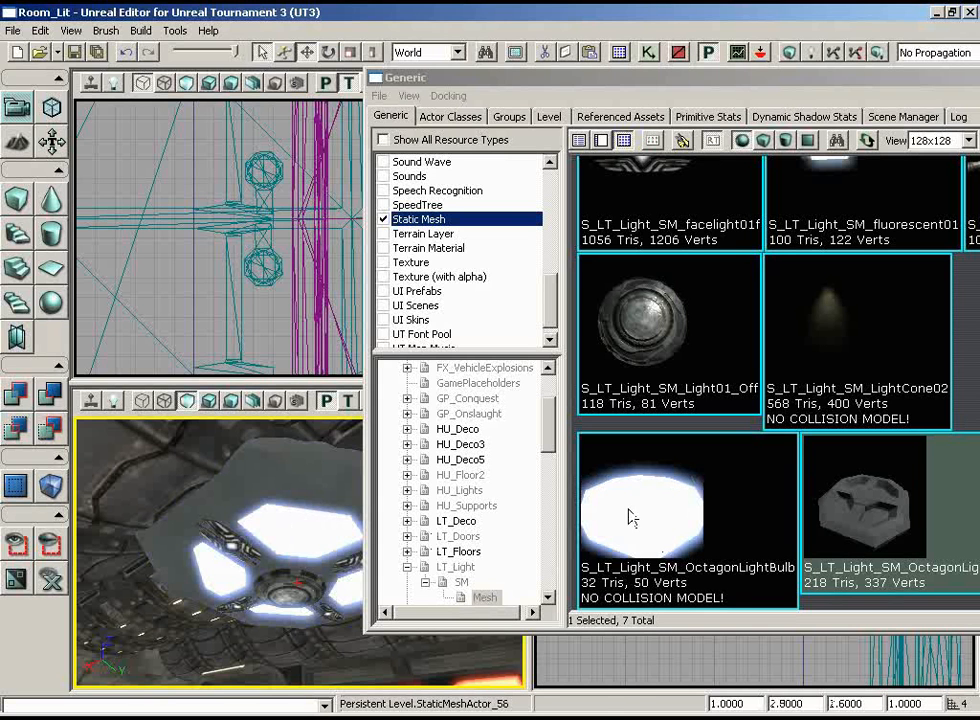
left_click(270, 495)
left_click_drag(256, 481, 206, 437)
left_click_drag(295, 457, 258, 474)
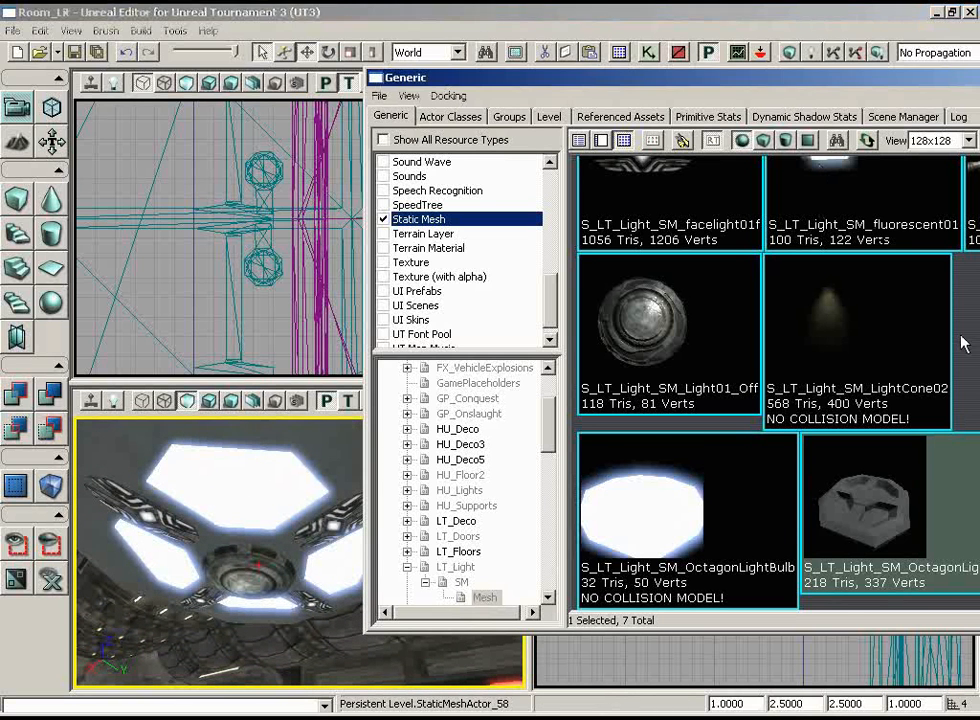
scroll(738, 266, "up", 2)
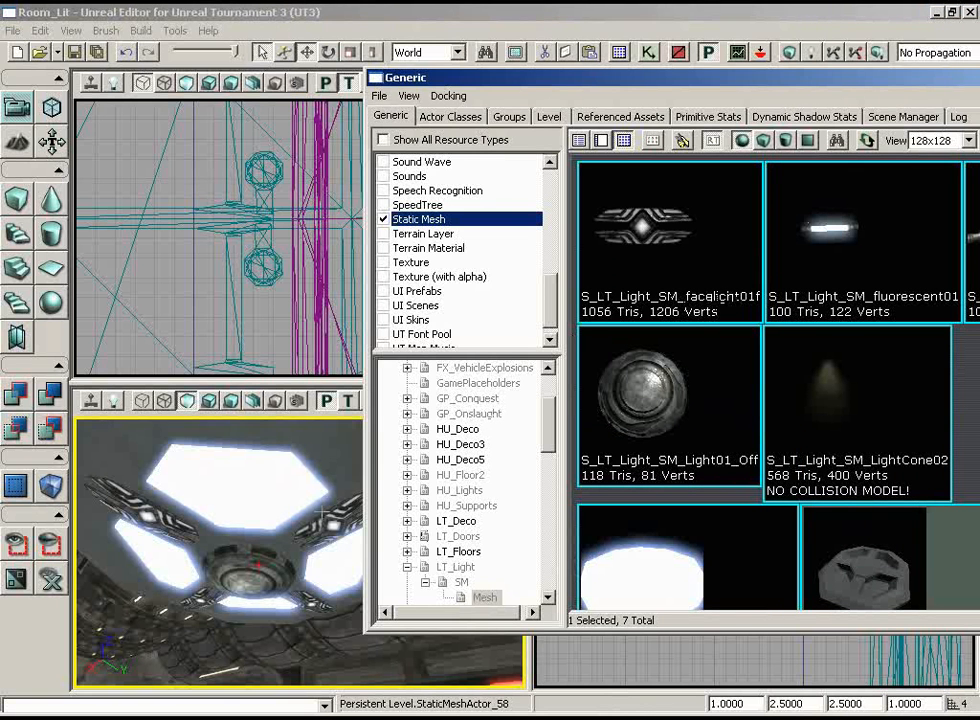
Step: Select a floodlight near the vertical tube fixtures and locate its mesh in the Generic Browser
right_click_drag(322, 512, 312, 503)
left_click_drag(312, 503, 249, 416)
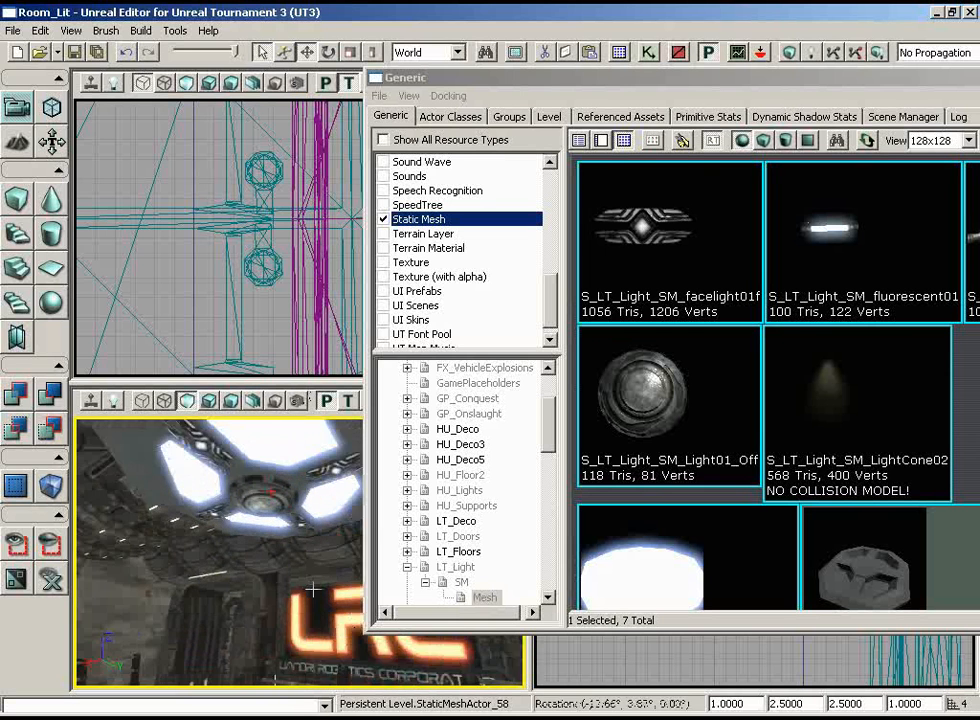
right_click_drag(313, 591, 285, 653)
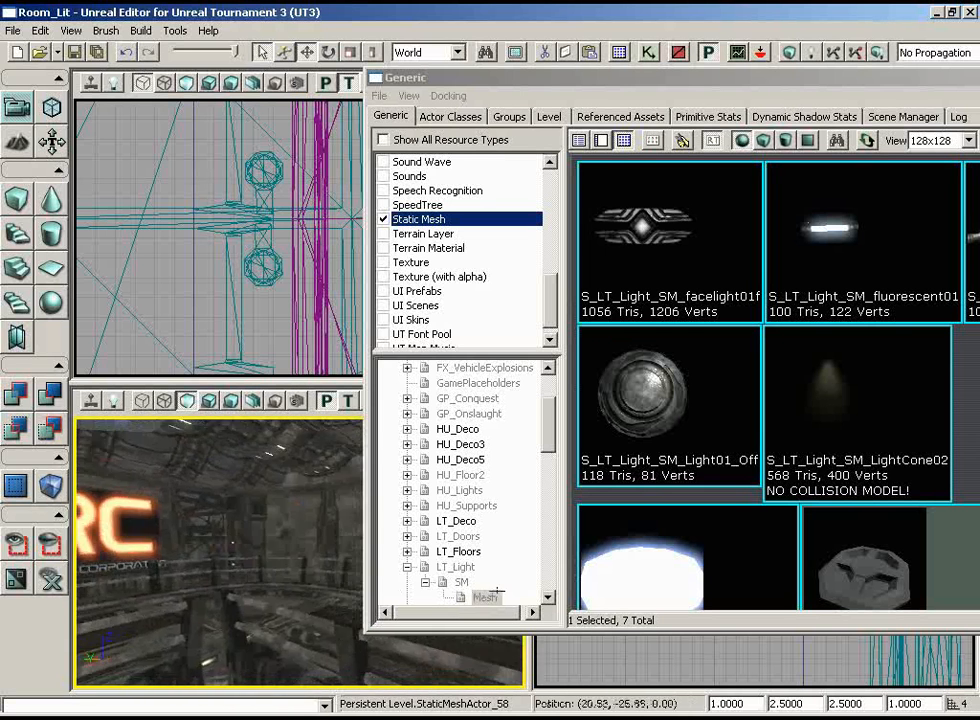
right_click_drag(497, 591, 258, 601)
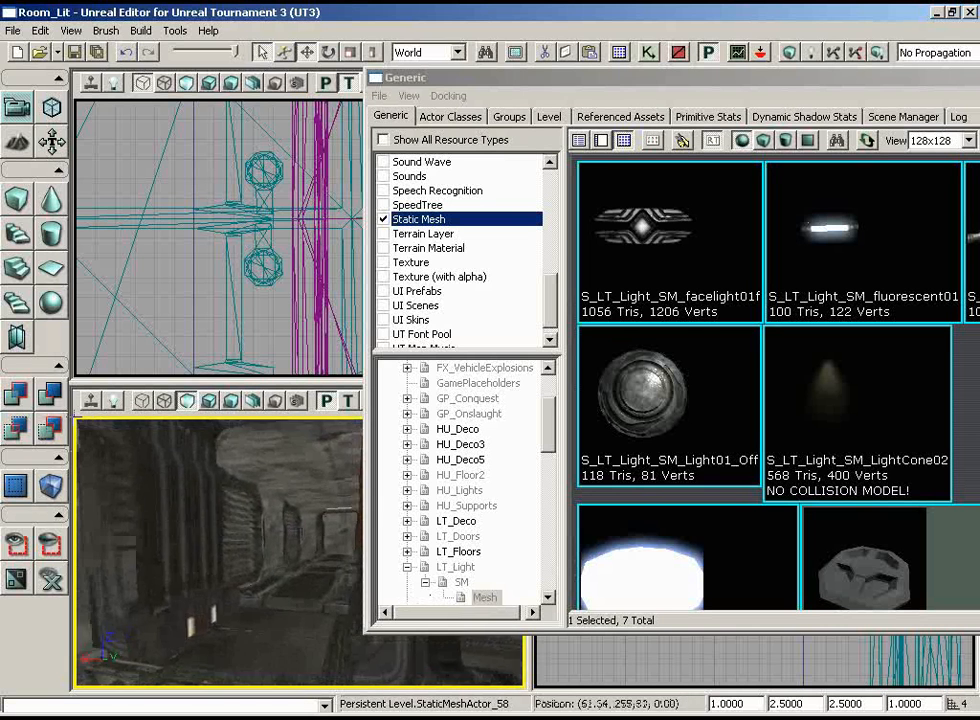
left_click_drag(443, 415, 293, 415)
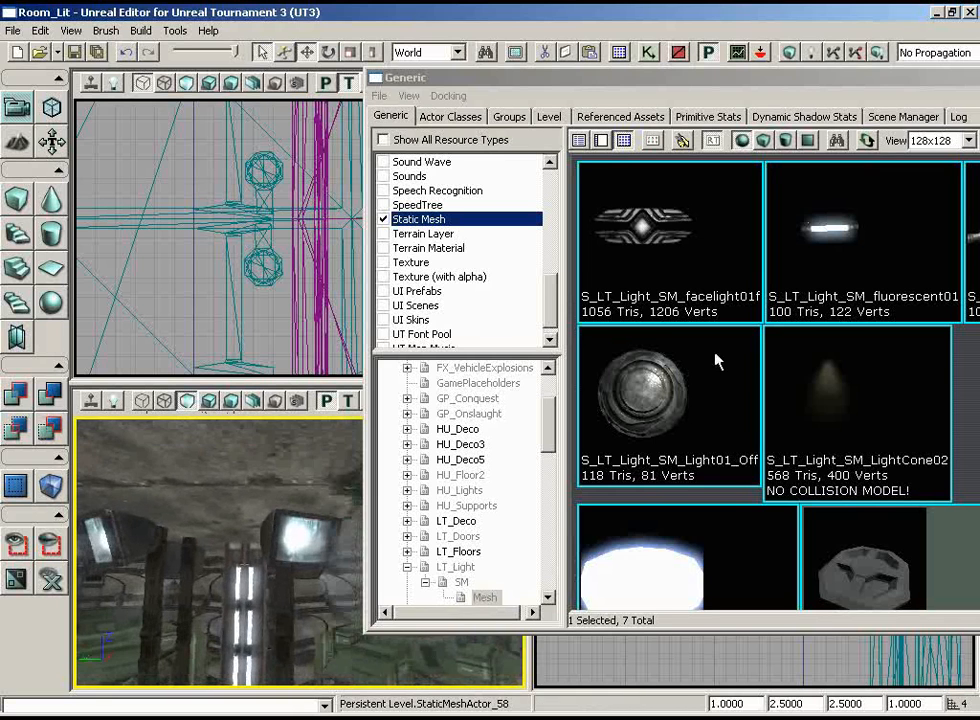
left_click_drag(575, 78, 682, 75)
left_click_drag(326, 437, 229, 443)
right_click_drag(229, 443, 329, 452)
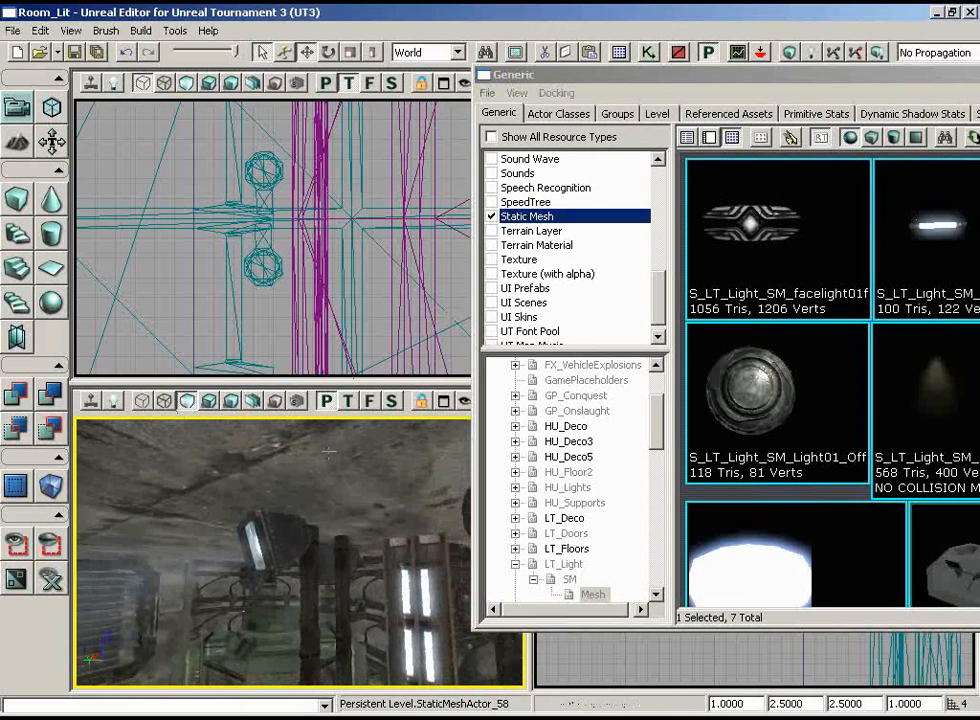
right_click(283, 530)
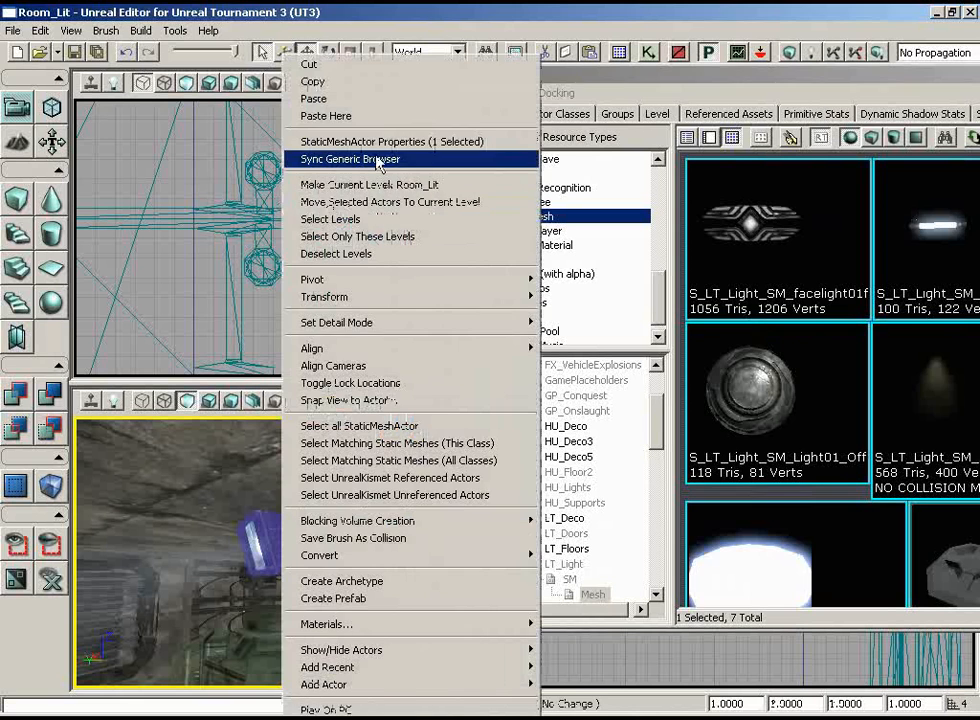
left_click(320, 157)
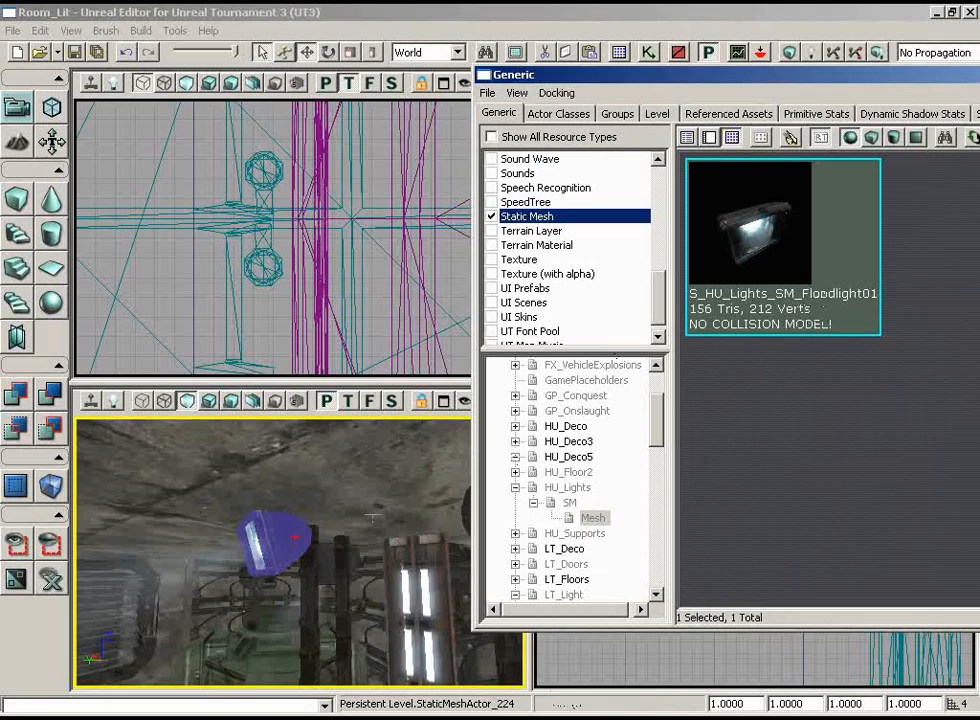
Step: Select the light cone in front of the floodlight and locate its mesh in the Generic Browser
left_click_drag(240, 518, 330, 470)
left_click_drag(487, 489, 289, 533)
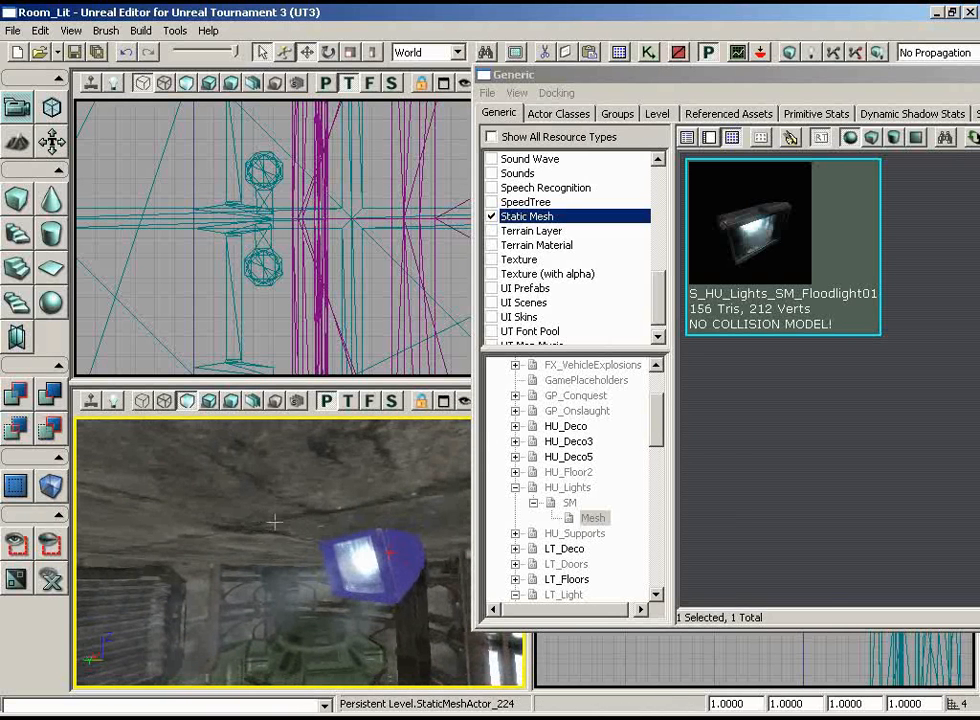
left_click(290, 591)
right_click(254, 591)
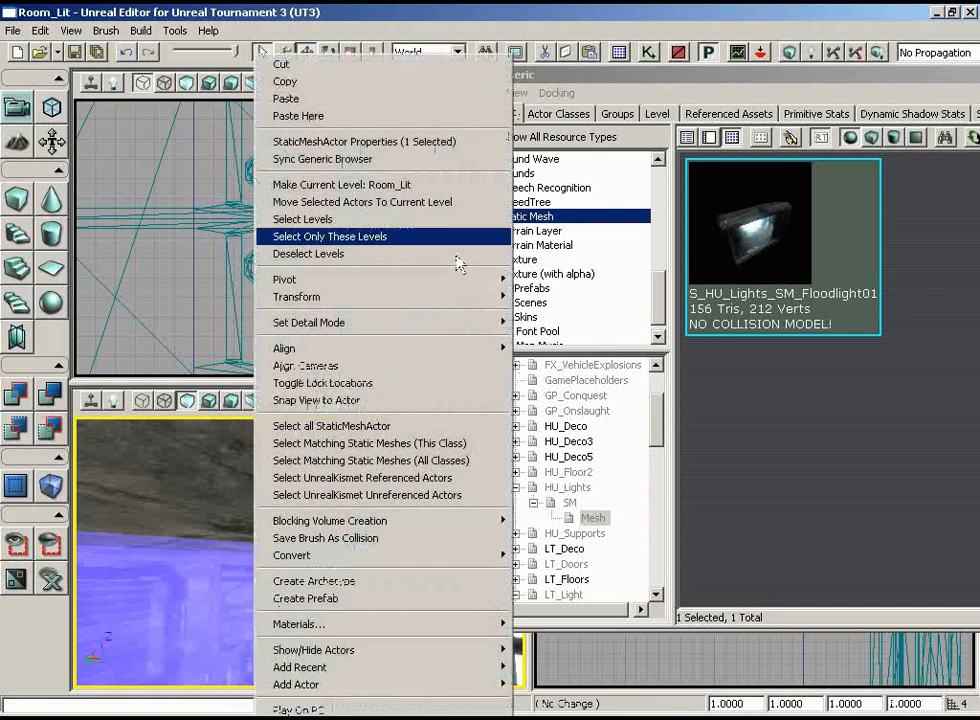
left_click(430, 160)
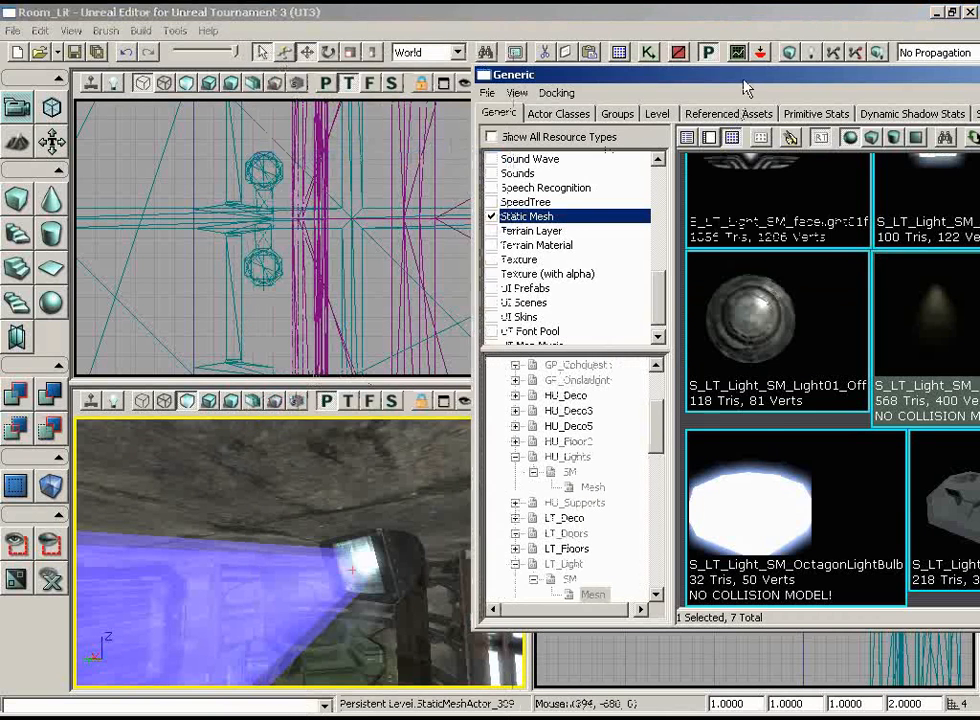
left_click_drag(744, 80, 472, 84)
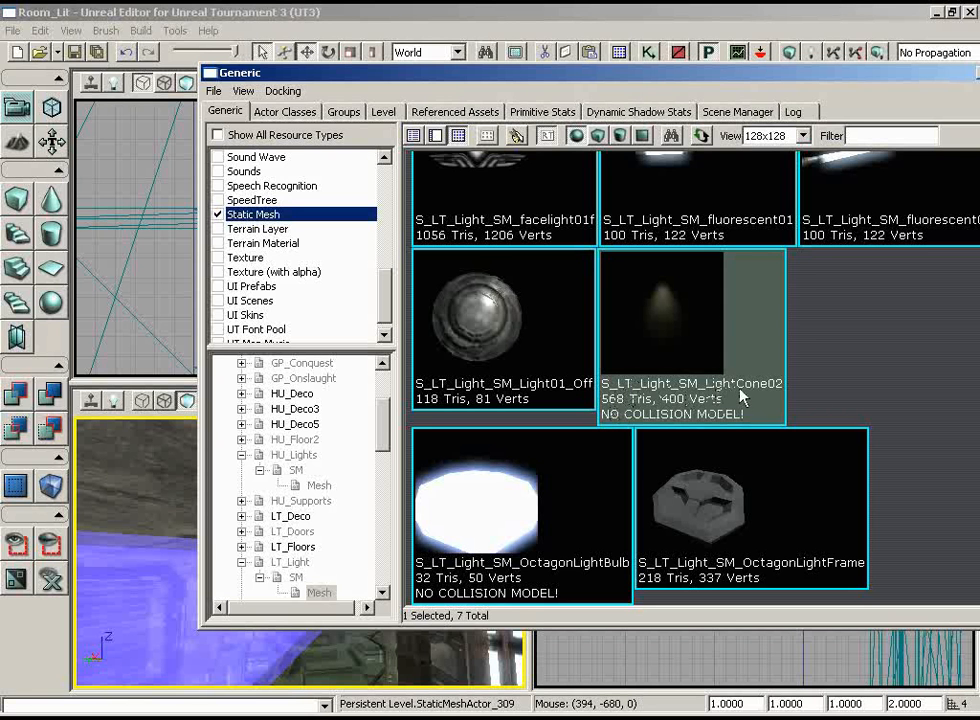
left_click_drag(502, 73, 532, 23)
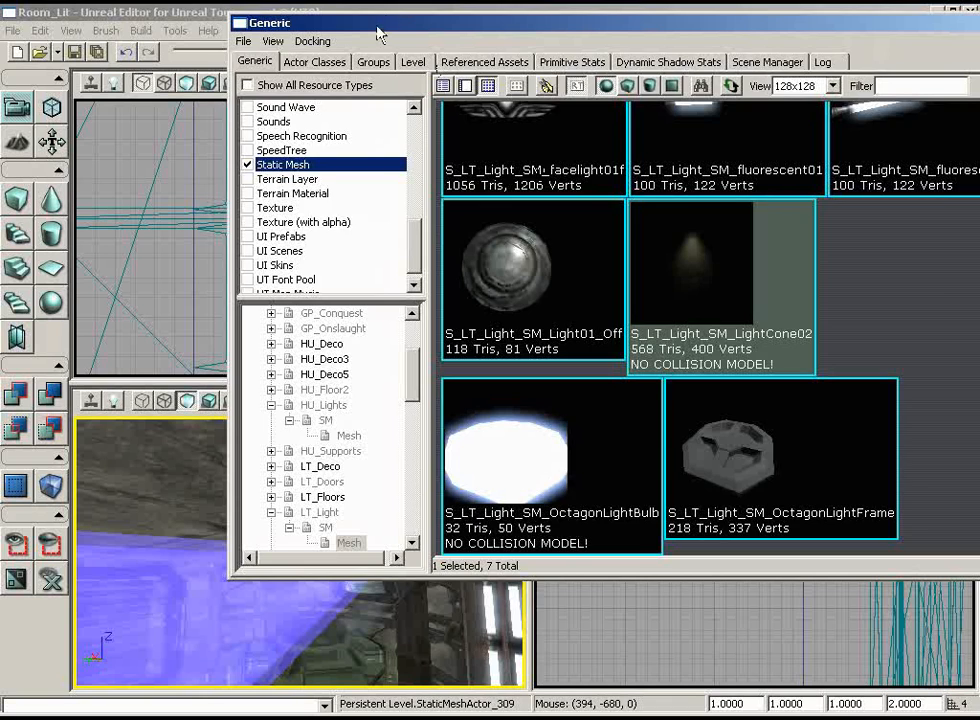
left_click_drag(378, 33, 571, 121)
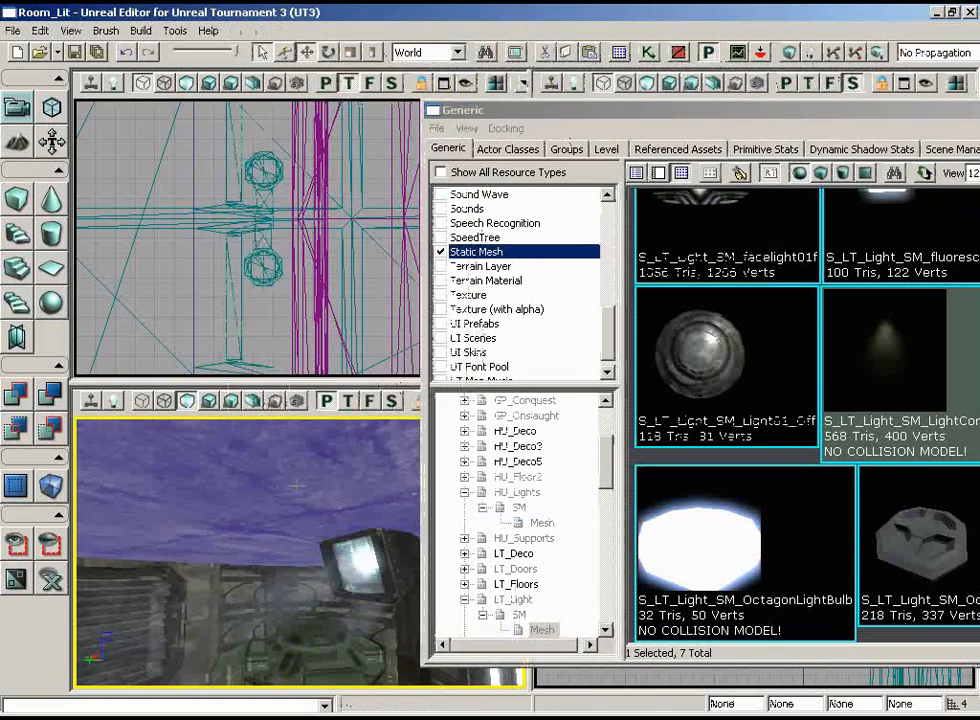
Step: Examine the floodlight's beam up close and reselect its light cone mesh
left_click(297, 486)
left_click_drag(297, 486, 228, 451)
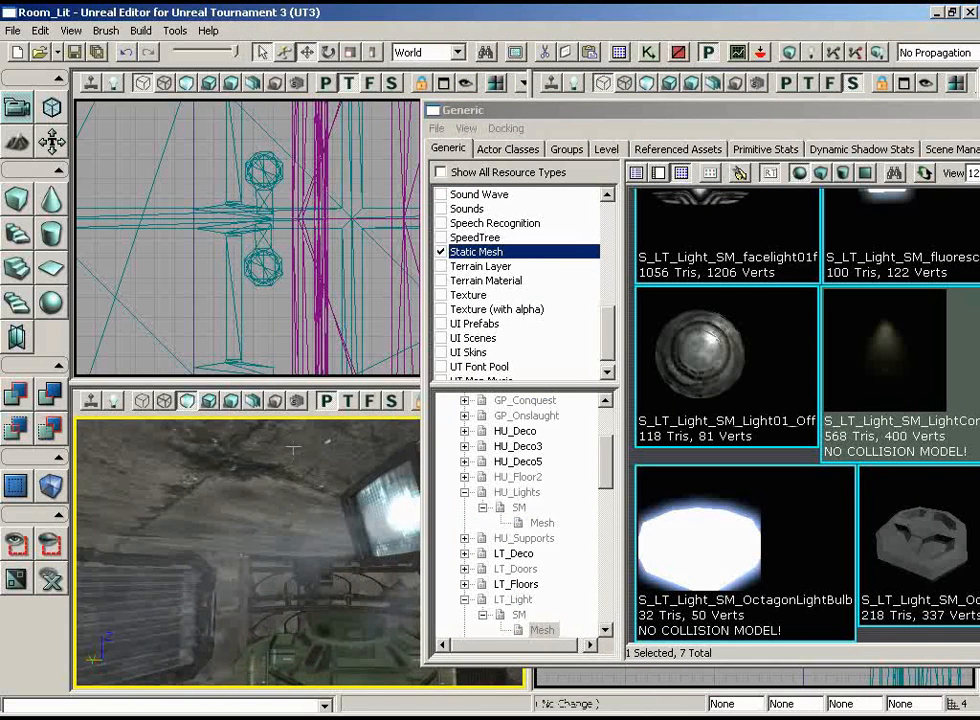
left_click_drag(292, 450, 234, 465)
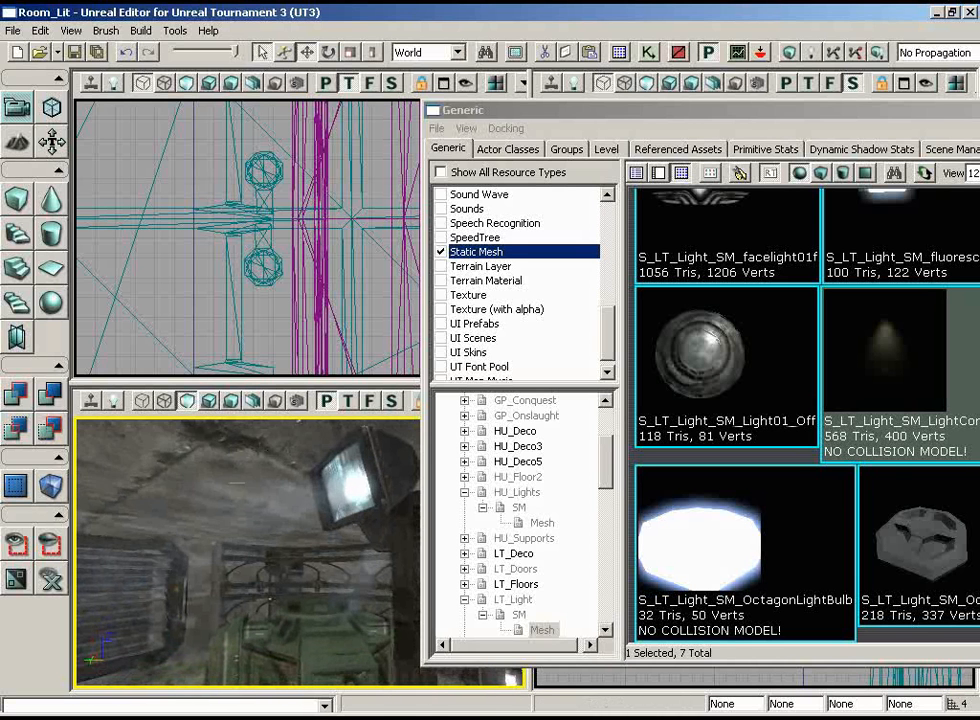
left_click(166, 481)
right_click(166, 481)
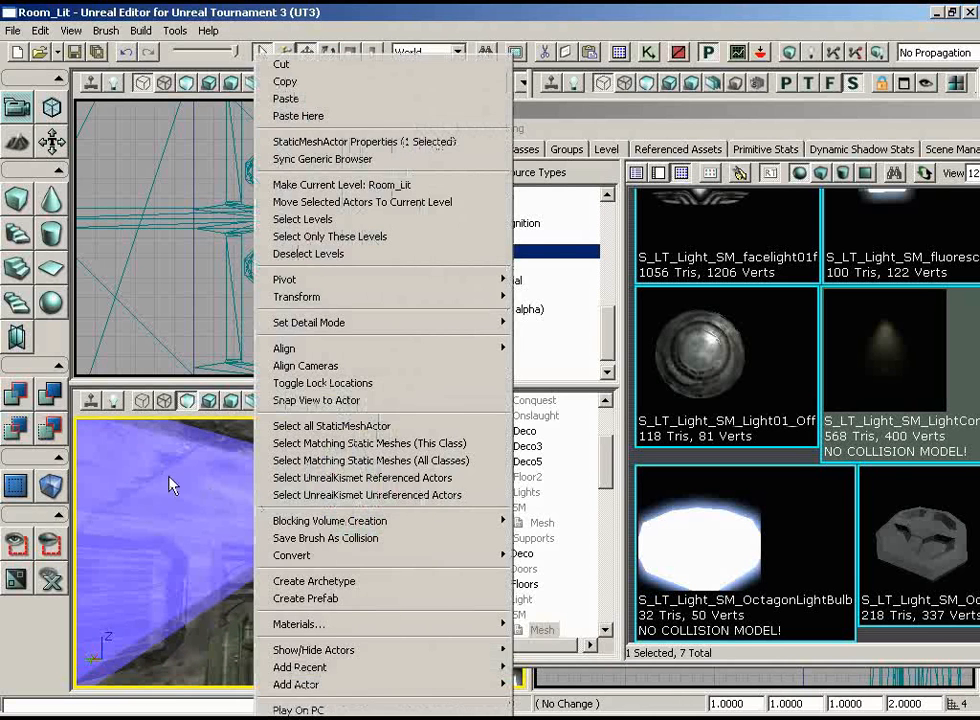
left_click(182, 489)
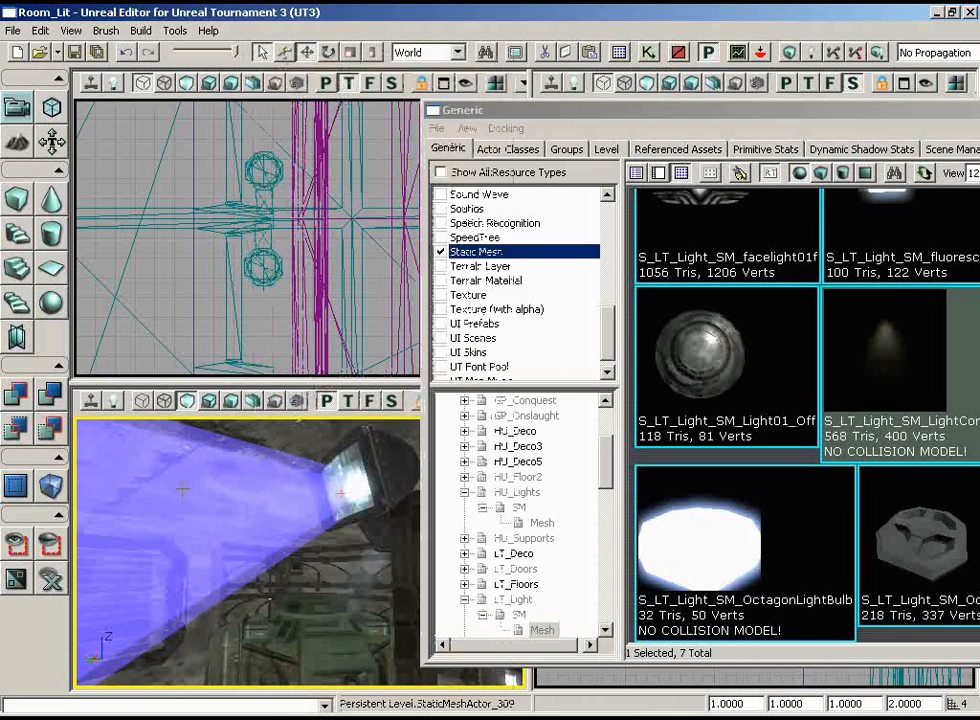
Step: Open the light cone's properties and inspect the material assigned to slot [0] under StaticMeshComponent's Materials
double_click(182, 489)
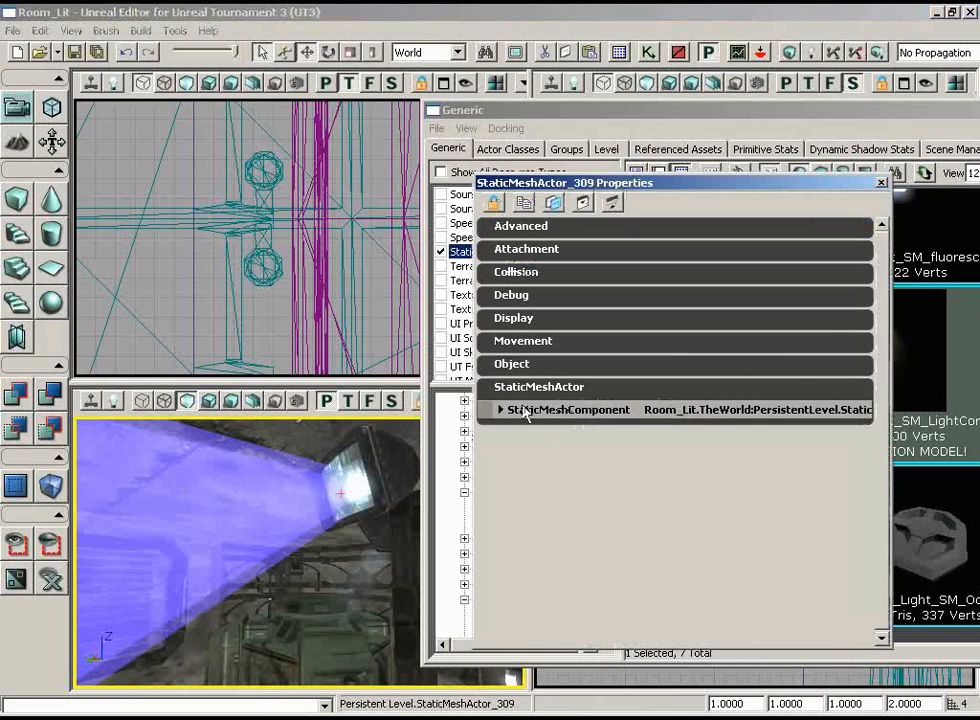
left_click(525, 413)
left_click_drag(884, 306, 880, 588)
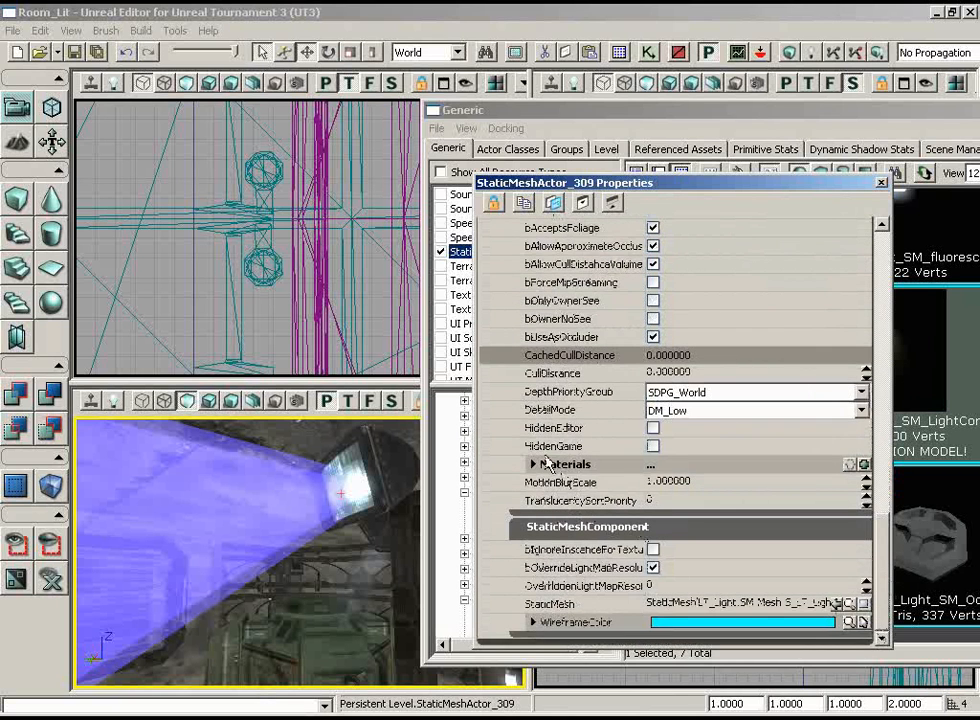
left_click(534, 464)
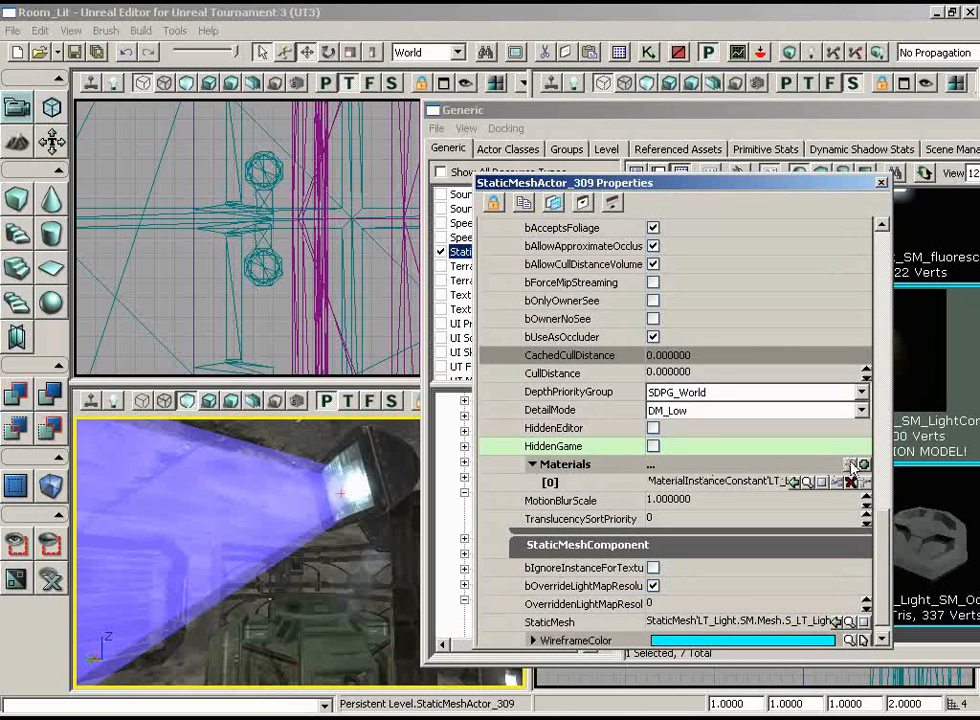
left_click(718, 482)
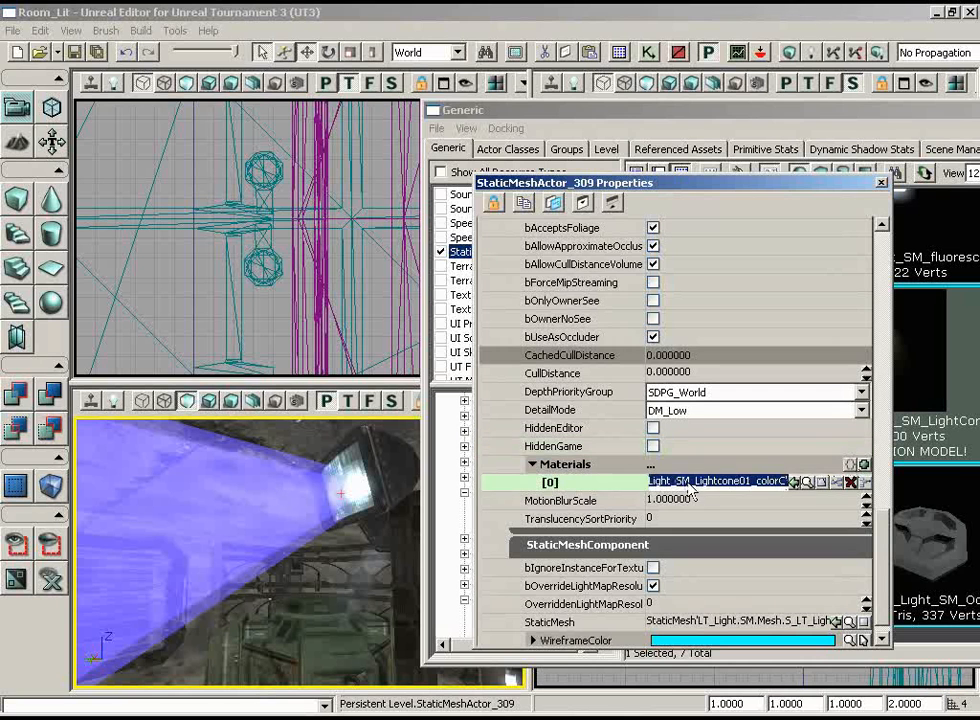
Step: Show the light cone's assigned material instance in the Generic Browser and examine it beside its parent material
left_click(808, 482)
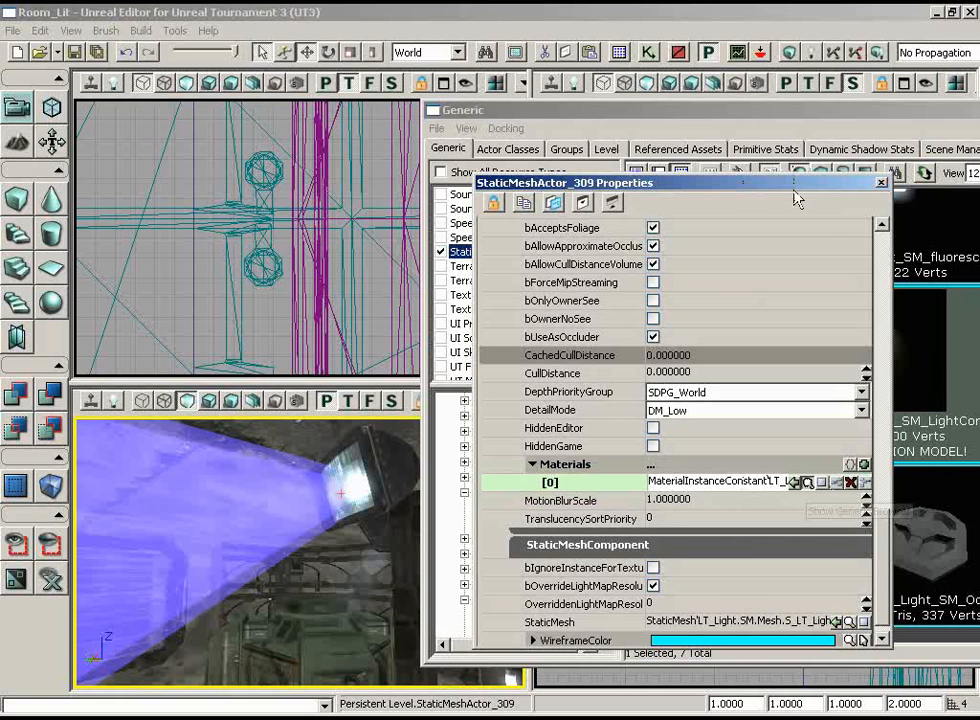
left_click(881, 182)
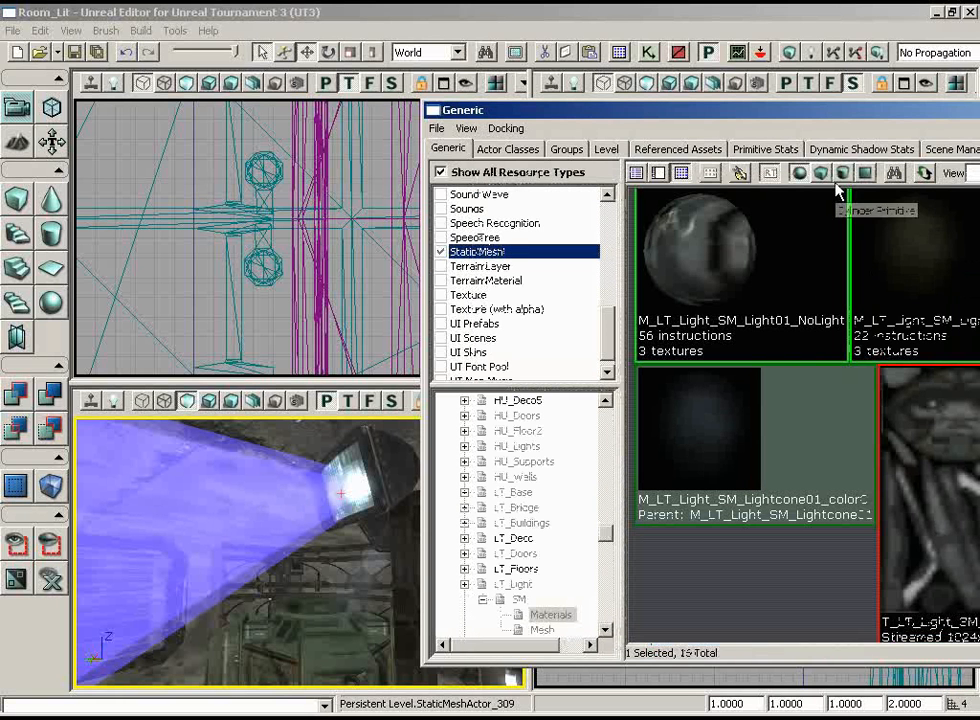
left_click_drag(820, 113, 657, 38)
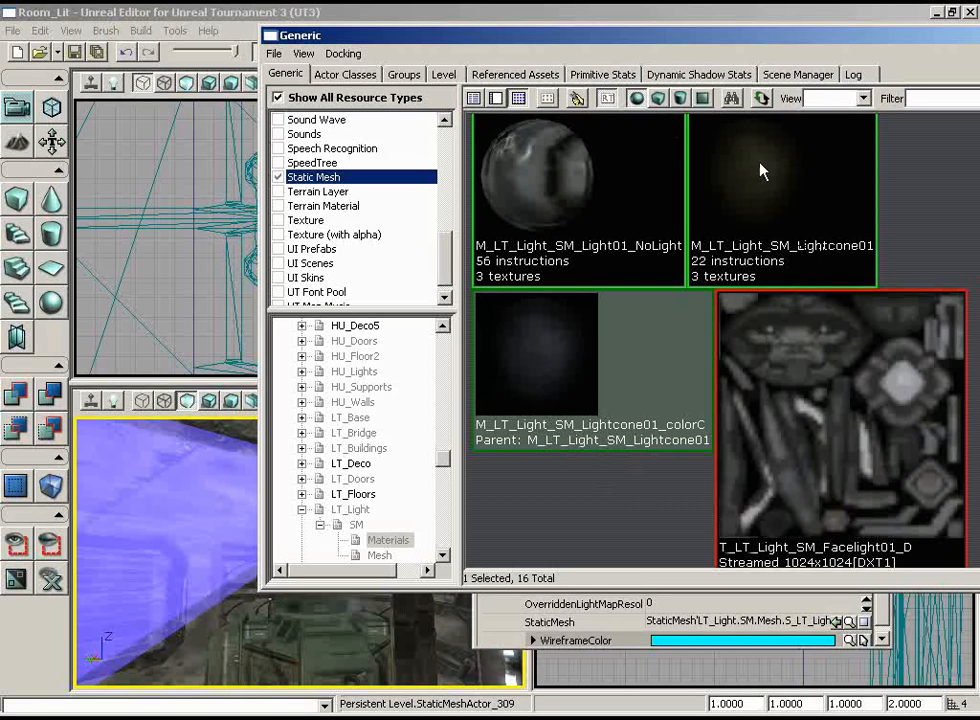
left_click_drag(424, 40, 268, 75)
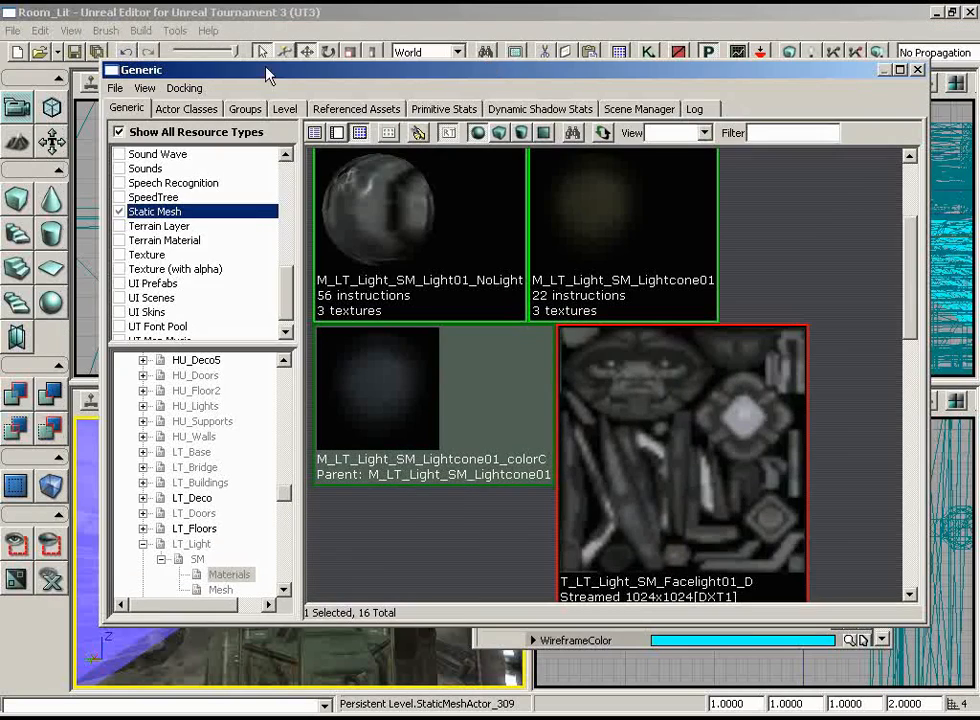
Step: Close the Generic Browser, clear the selection and look out over the whole room from the perspective viewport
left_click(918, 70)
right_click_drag(314, 449, 320, 494)
left_click(320, 494)
left_click(320, 494)
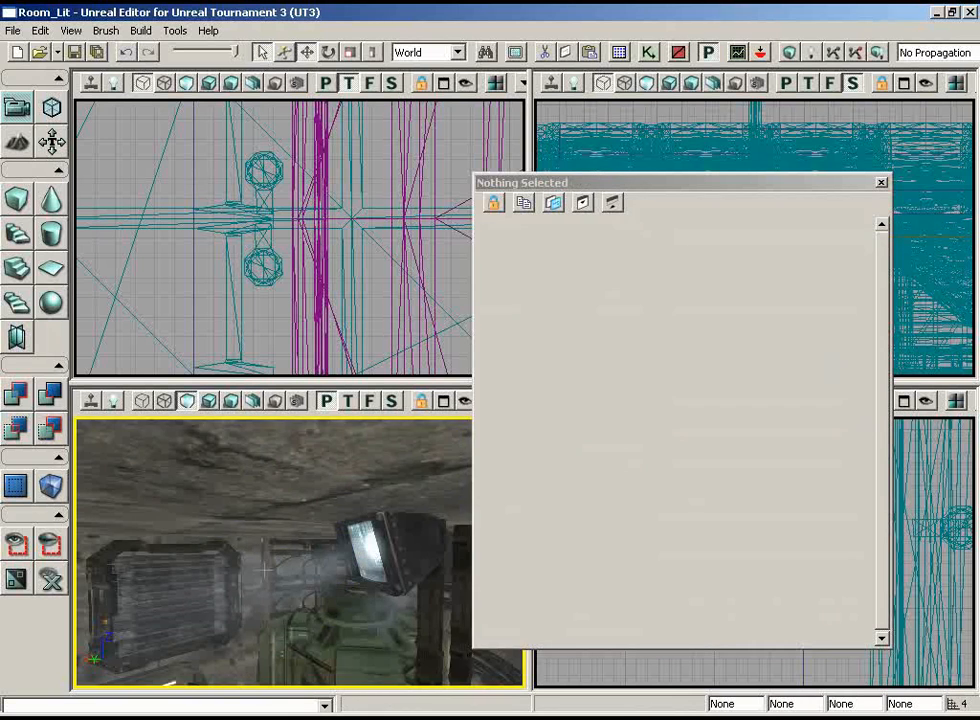
mouse_move(331, 525)
right_mouse_down()
mouse_move(350, 556)
mouse_move(331, 525)
right_mouse_up()
left_click_drag(331, 525, 403, 605)
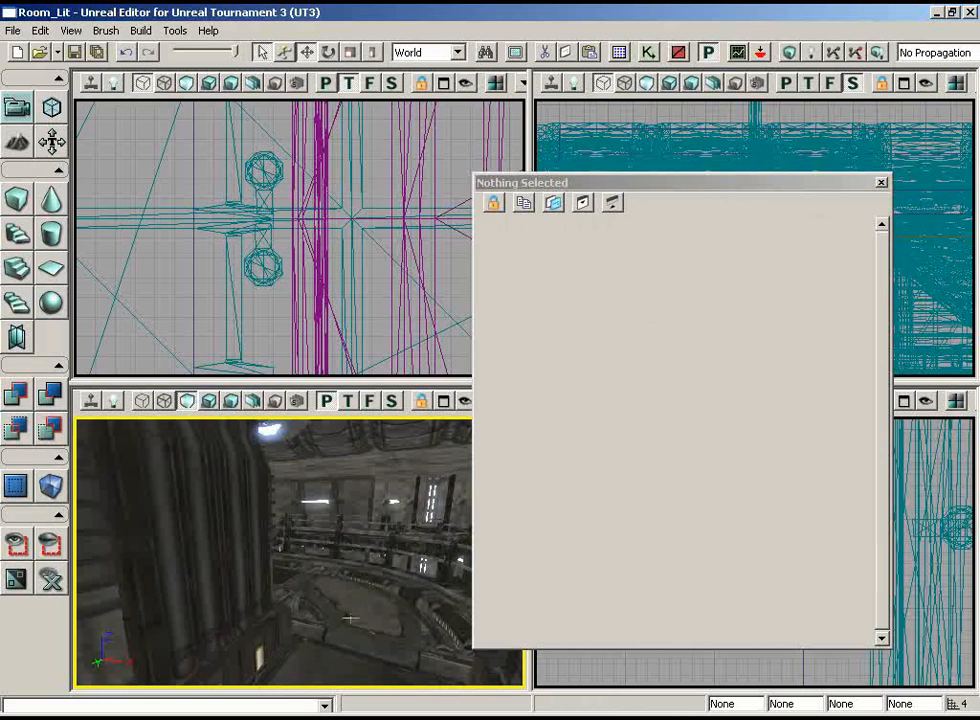
Step: Switch the perspective viewport to Lit mode and close the empty properties window
left_click(209, 400)
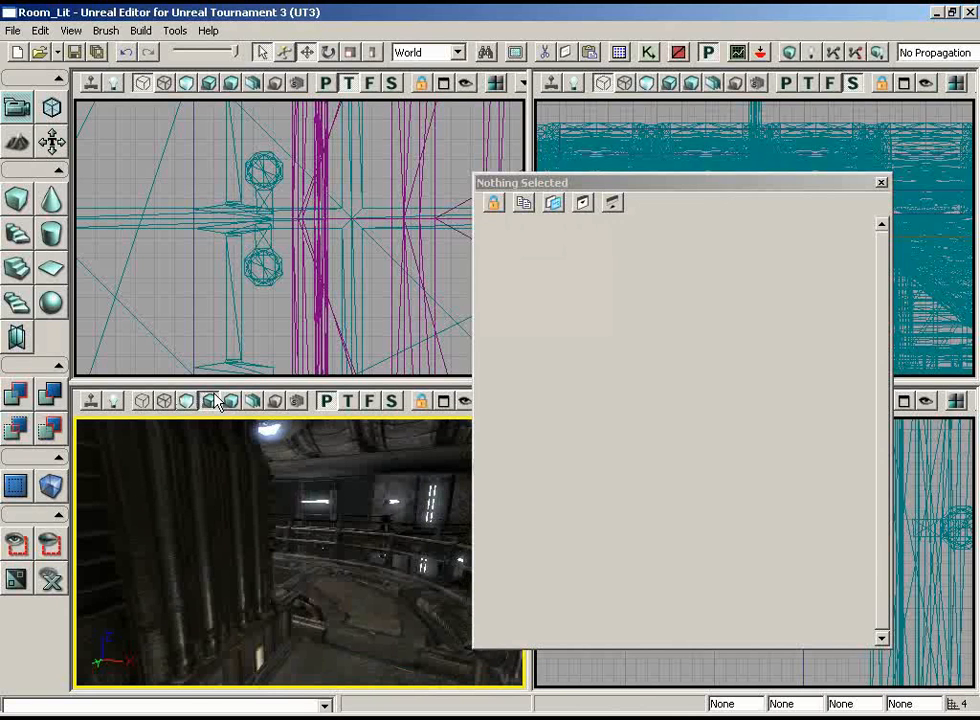
left_click(881, 182)
left_click_drag(311, 462, 290, 592)
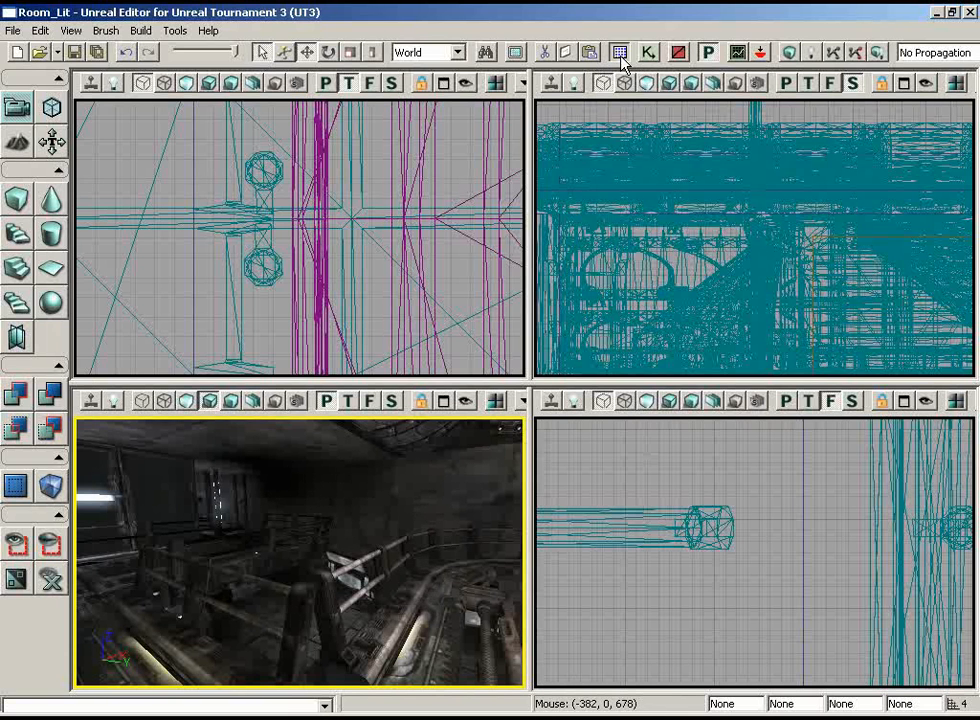
Step: Make the Lights group visible in the Groups browser and close the browser
left_click(484, 51)
left_click(243, 110)
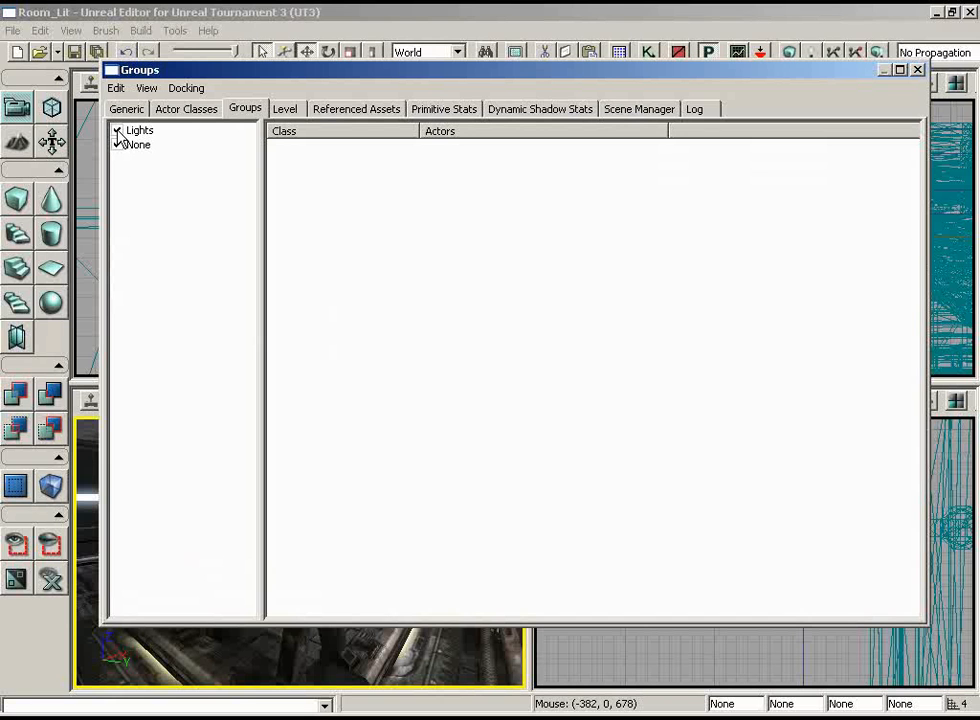
left_click(917, 70)
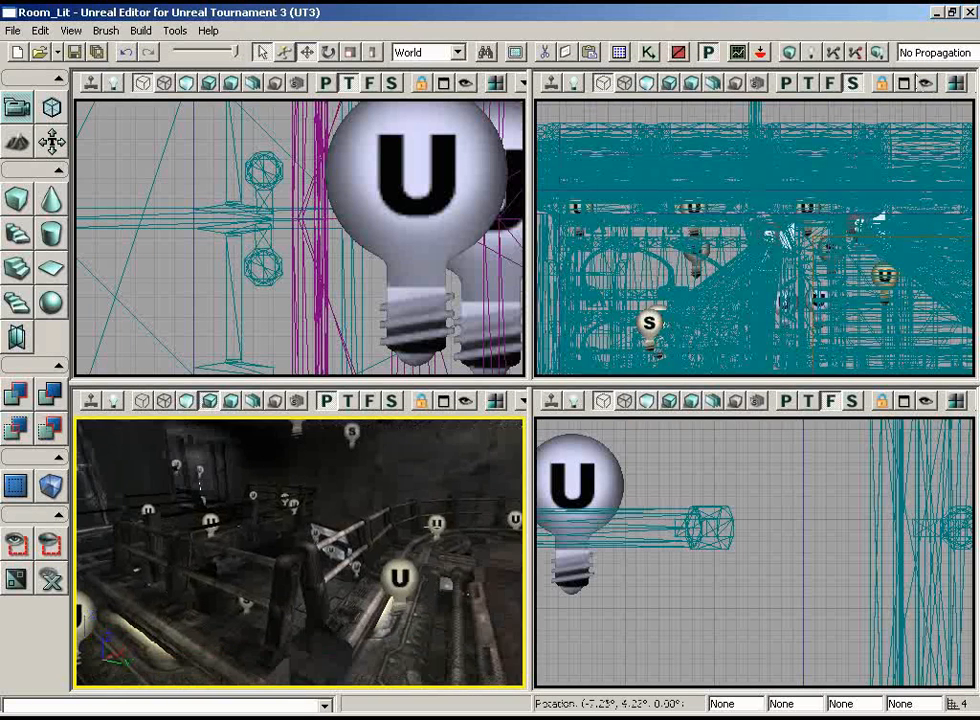
Step: Select the point light in front of the horizontal wall tube and open its properties at the LightComponent settings
left_click_drag(289, 471, 425, 507)
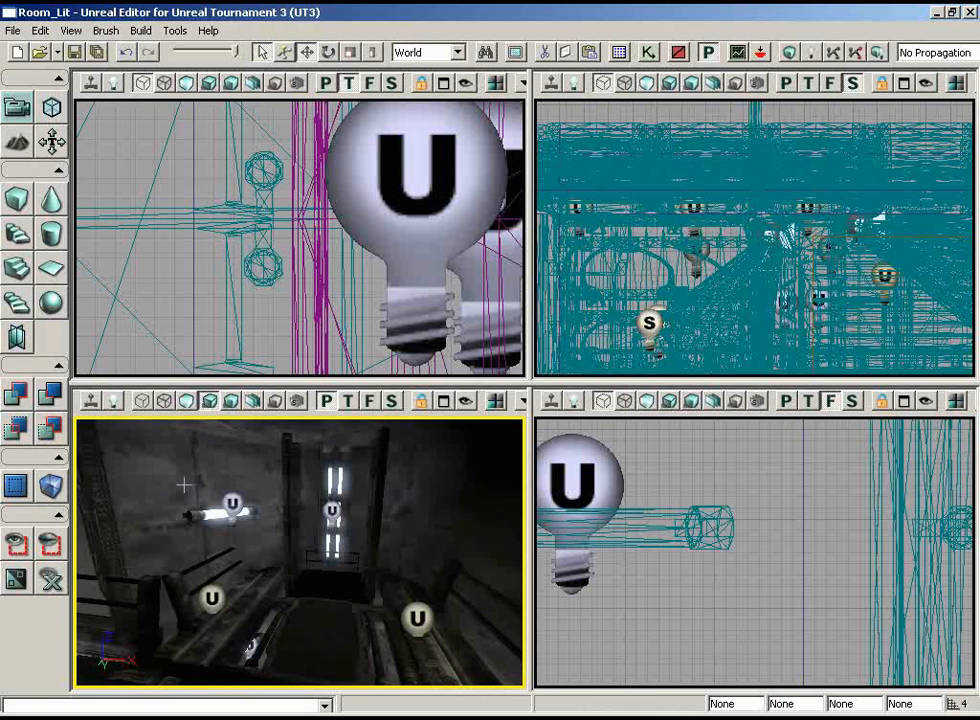
left_click_drag(184, 485, 205, 478)
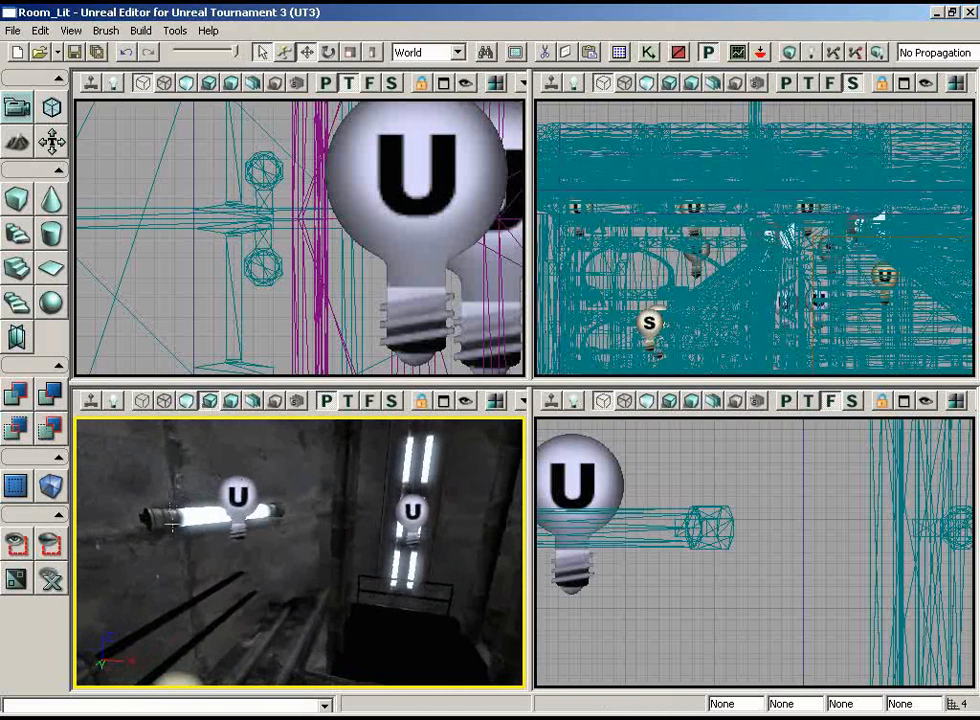
left_click_drag(170, 525, 197, 516)
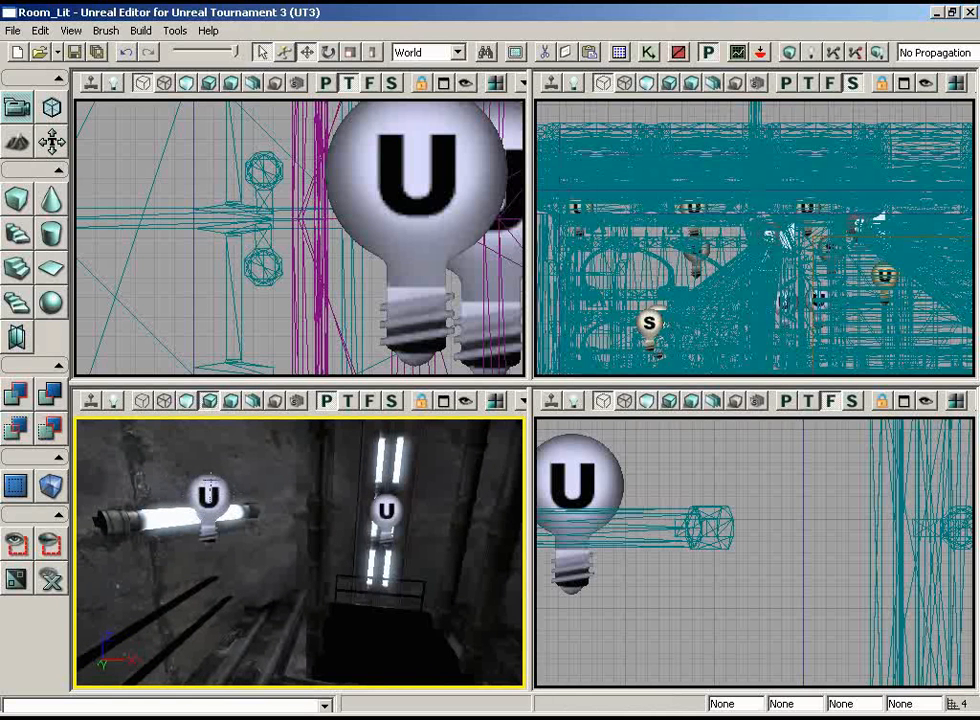
left_click(208, 497)
key("F4")
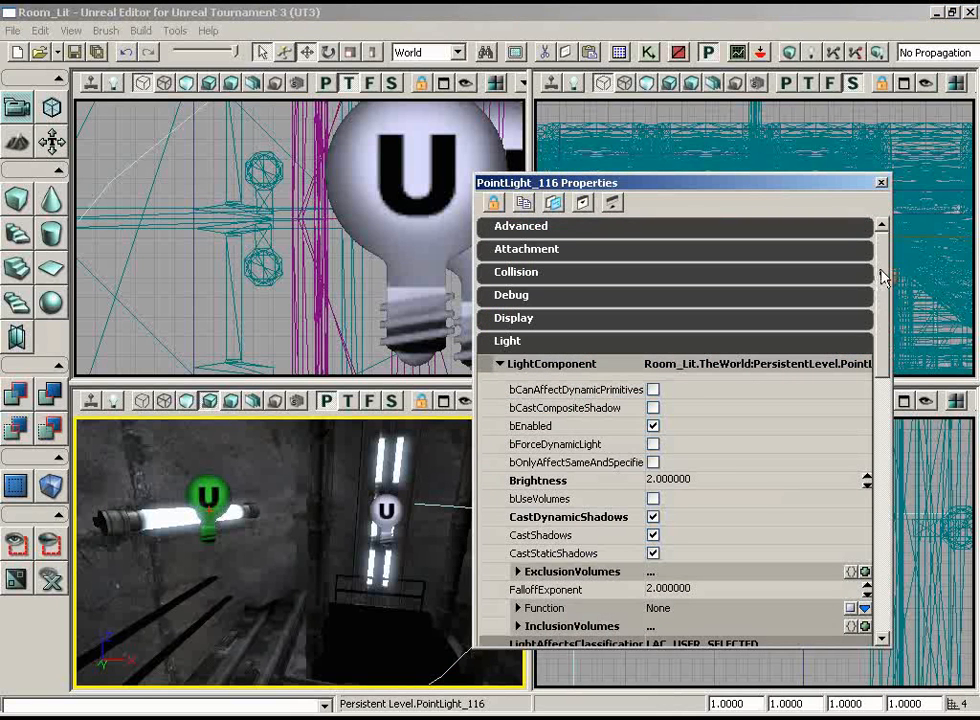
scroll(885, 268, "down", 1)
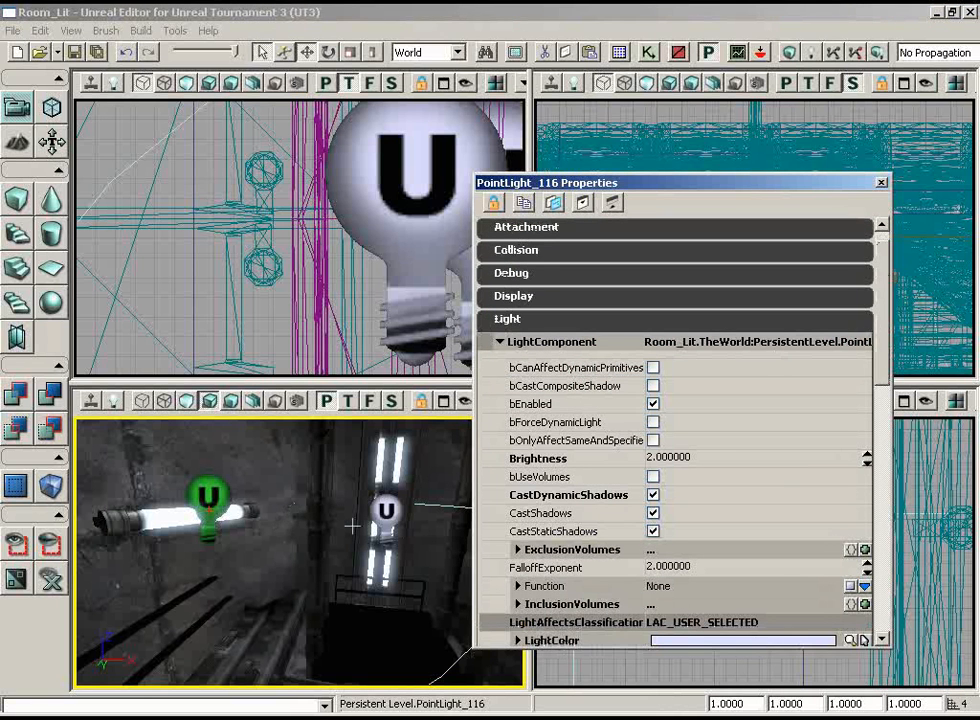
Step: Inspect the point light's LightColor values in the colour picker and close the picker without changing them
right_click_drag(332, 488, 390, 488)
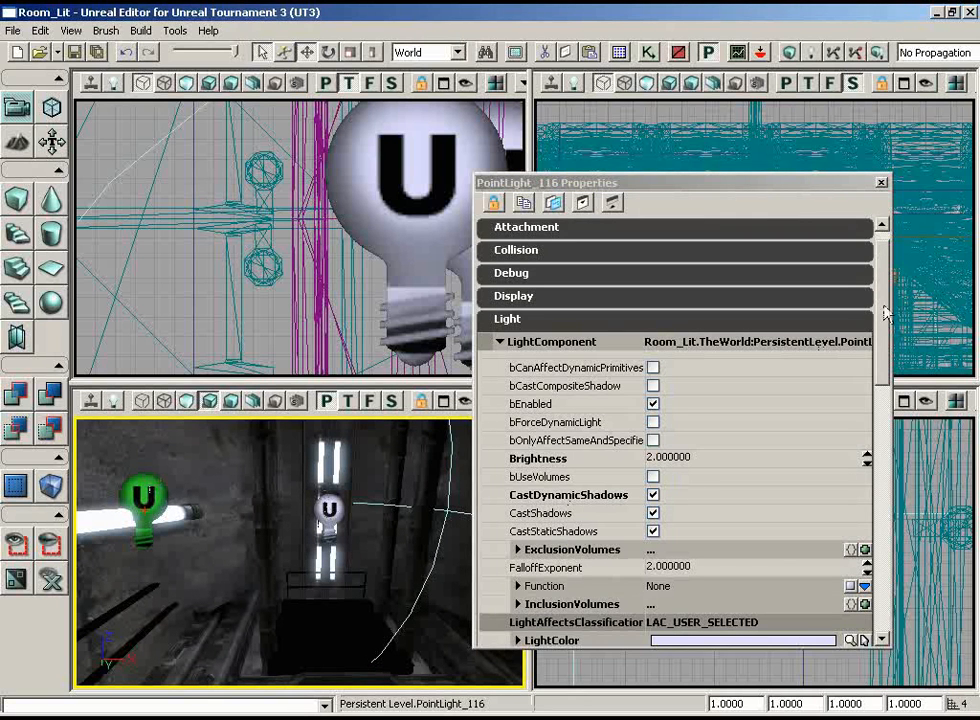
scroll(884, 313, "down", 3)
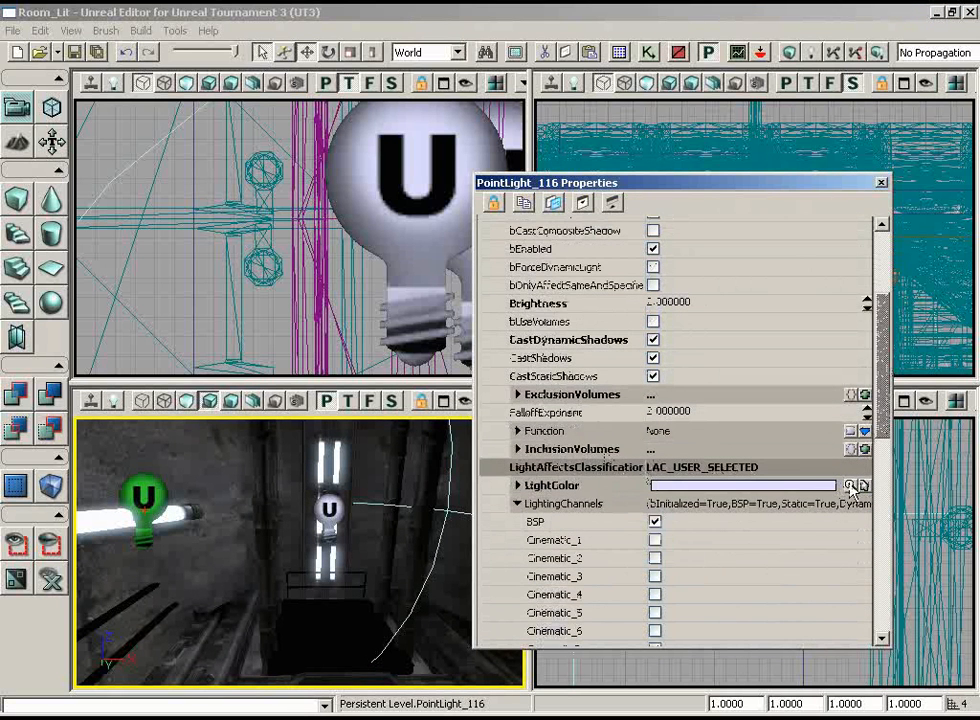
left_click(849, 485)
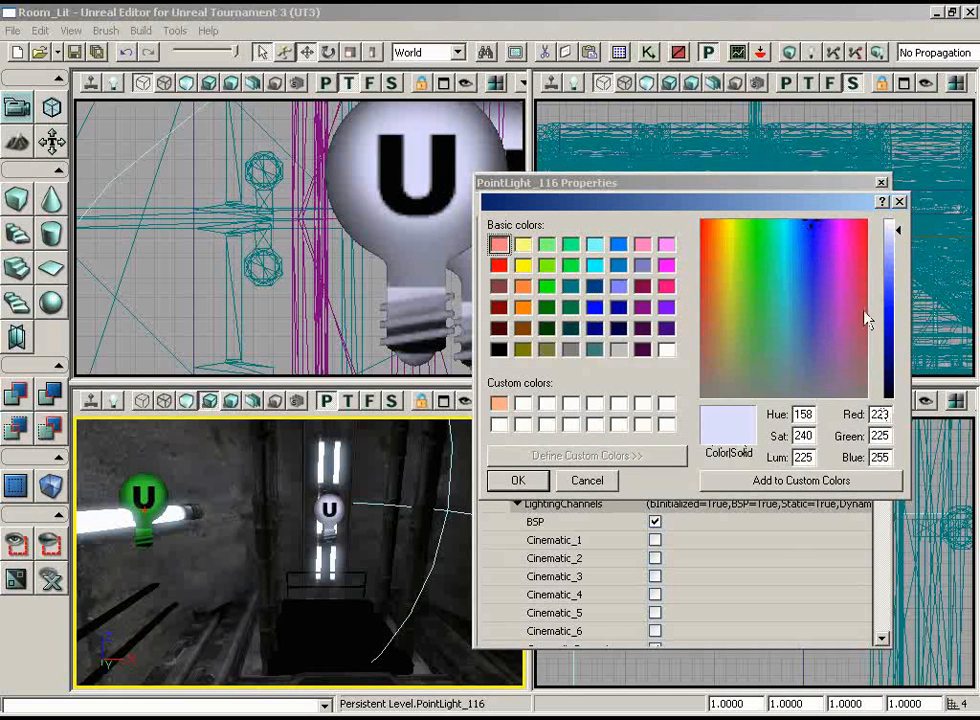
left_click(900, 204)
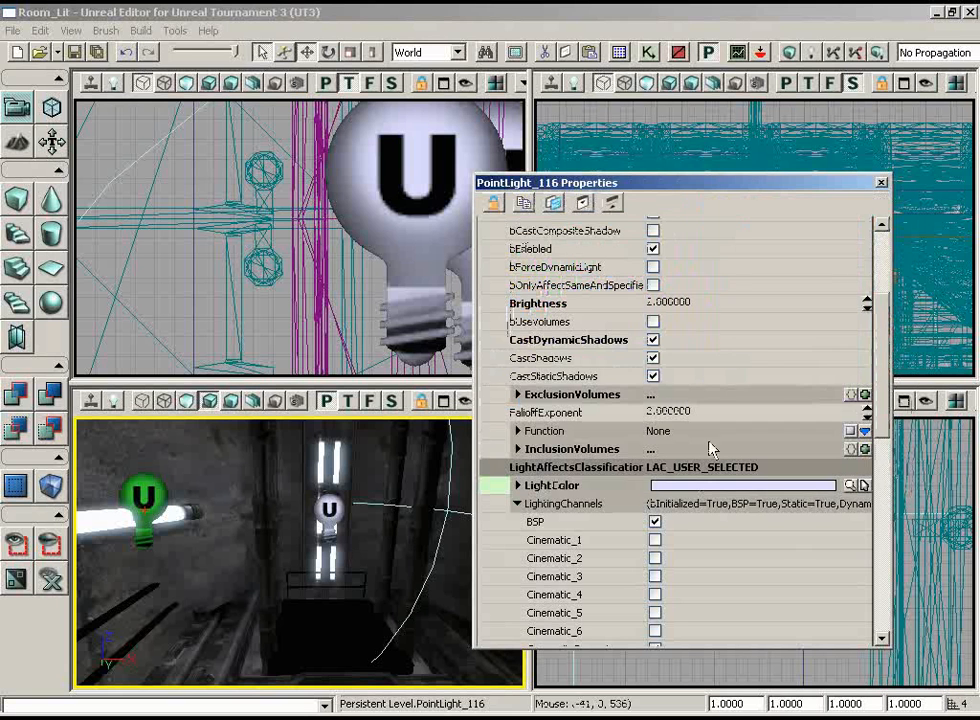
Step: Examine the wall tube's lighting, collapse LightingChannels and inspect the point light's settings from Brightness down to Radius
right_click_drag(186, 511, 114, 516)
left_click_drag(114, 516, 222, 552)
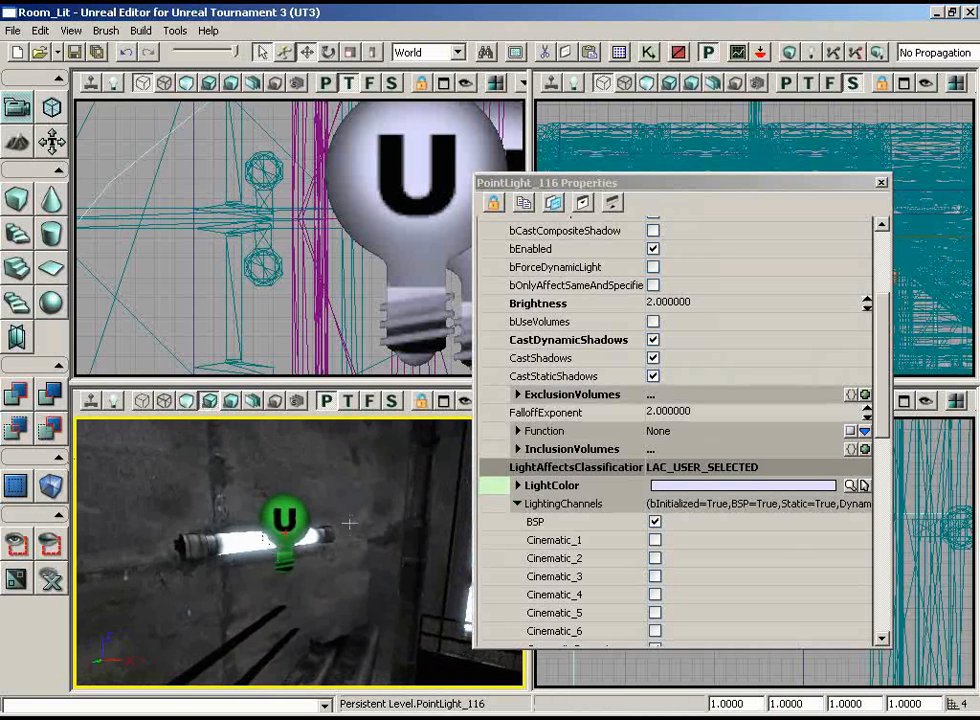
right_click_drag(349, 523, 396, 530)
left_click_drag(396, 530, 328, 494)
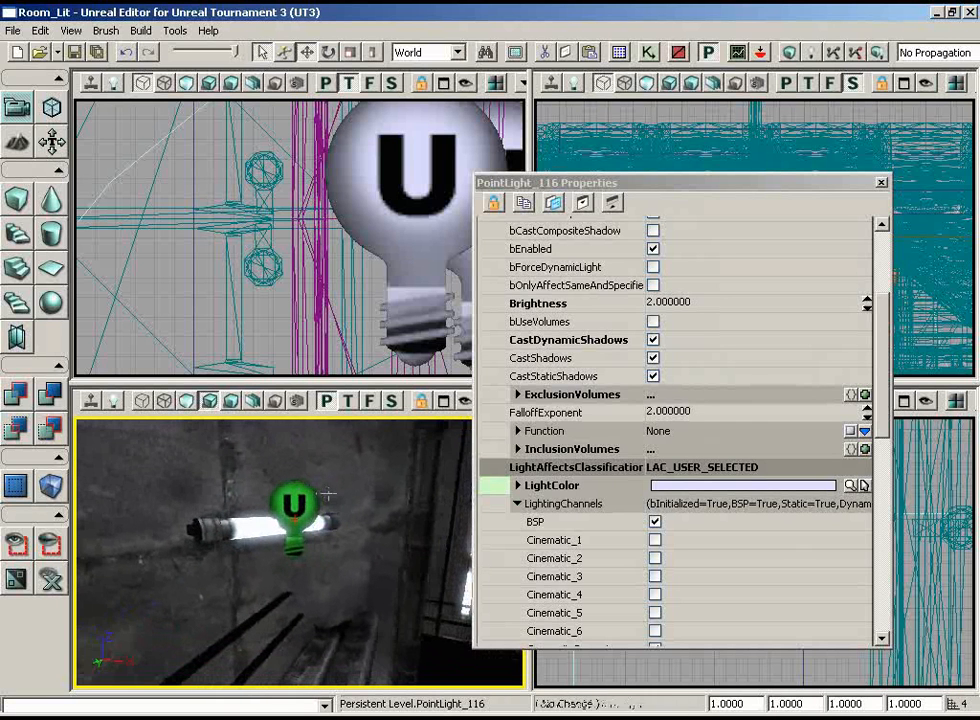
mouse_move(886, 322)
left_mouse_down()
mouse_move(884, 335)
mouse_move(884, 303)
left_mouse_up()
mouse_move(340, 551)
right_mouse_down()
mouse_move(322, 538)
mouse_move(340, 551)
right_mouse_up()
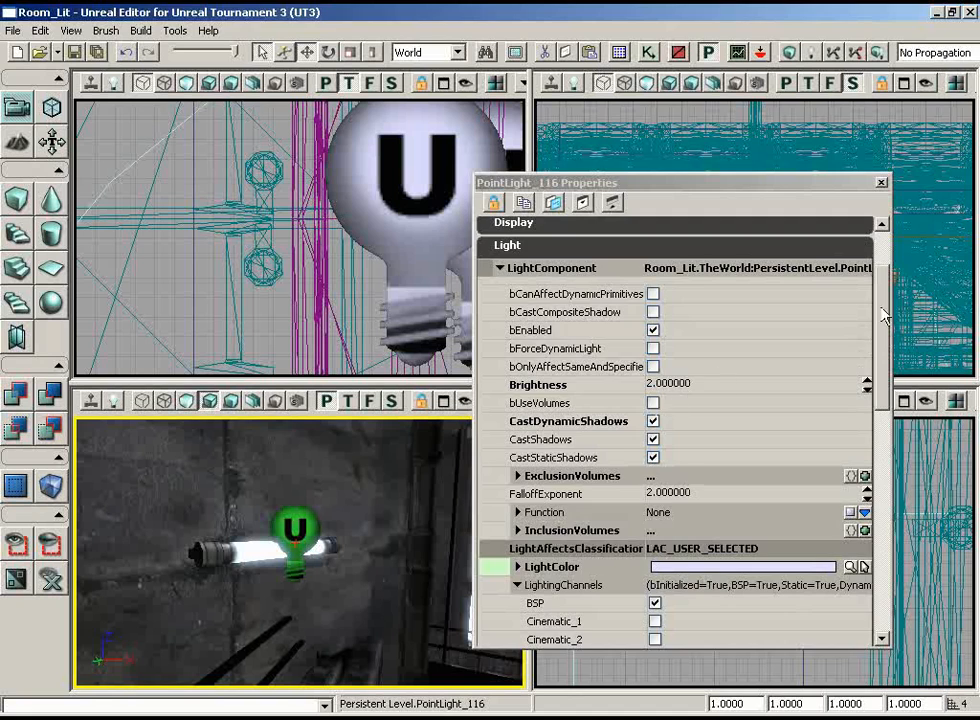
left_click_drag(883, 316, 874, 405)
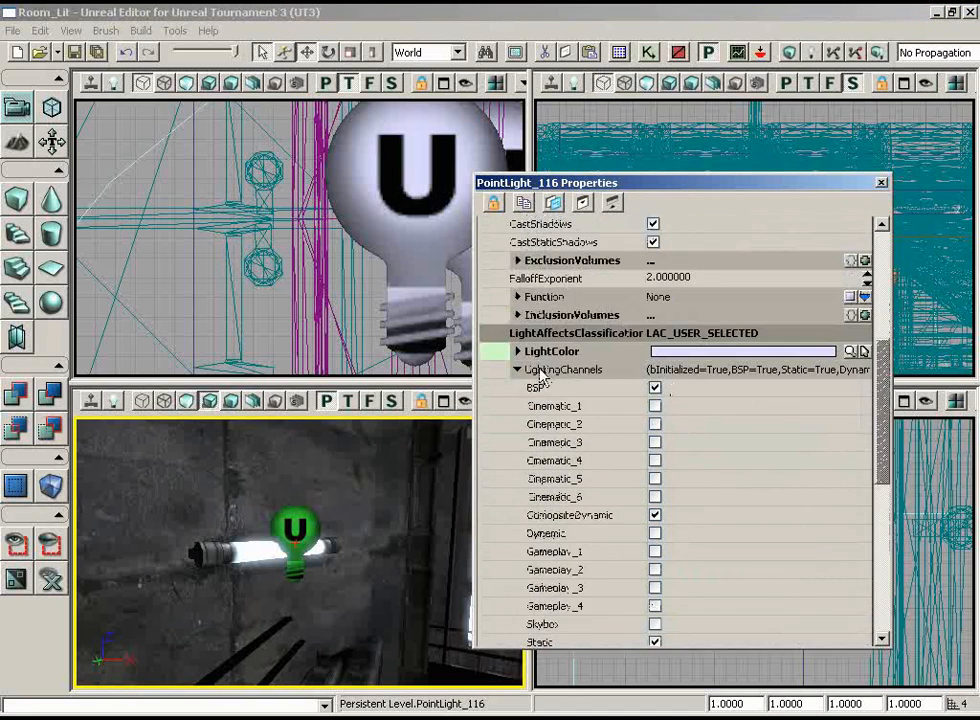
left_click(540, 369)
left_click_drag(881, 465, 880, 518)
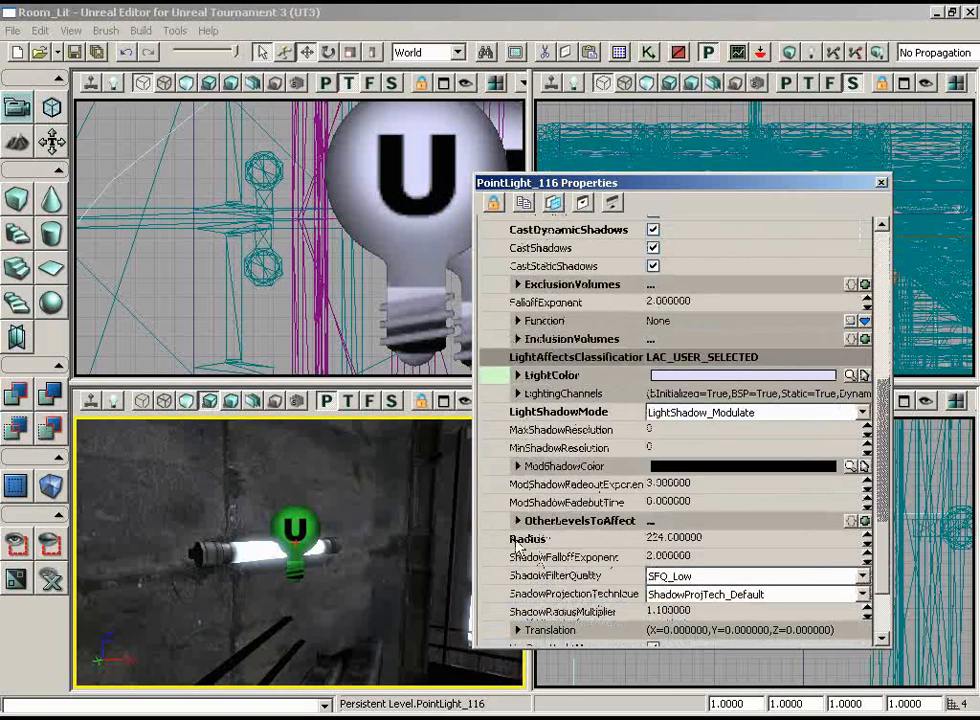
Step: Select the point light at the vertical wall tubes and compare its Brightness, LightColor and Radius with the horizontal tube's light
left_click_drag(430, 515, 397, 424)
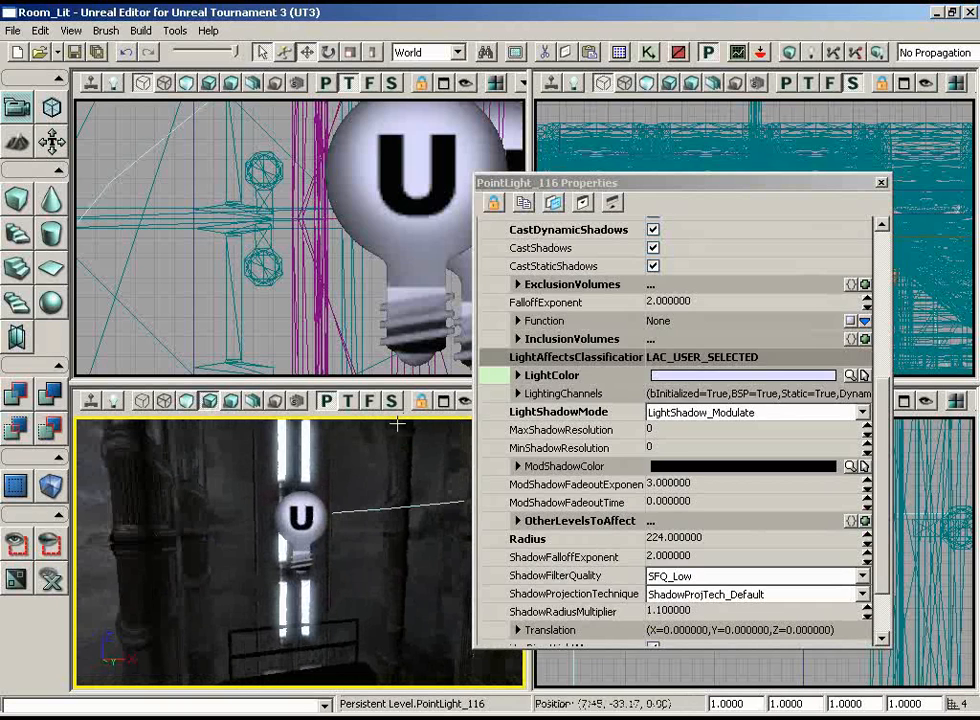
left_click(300, 520)
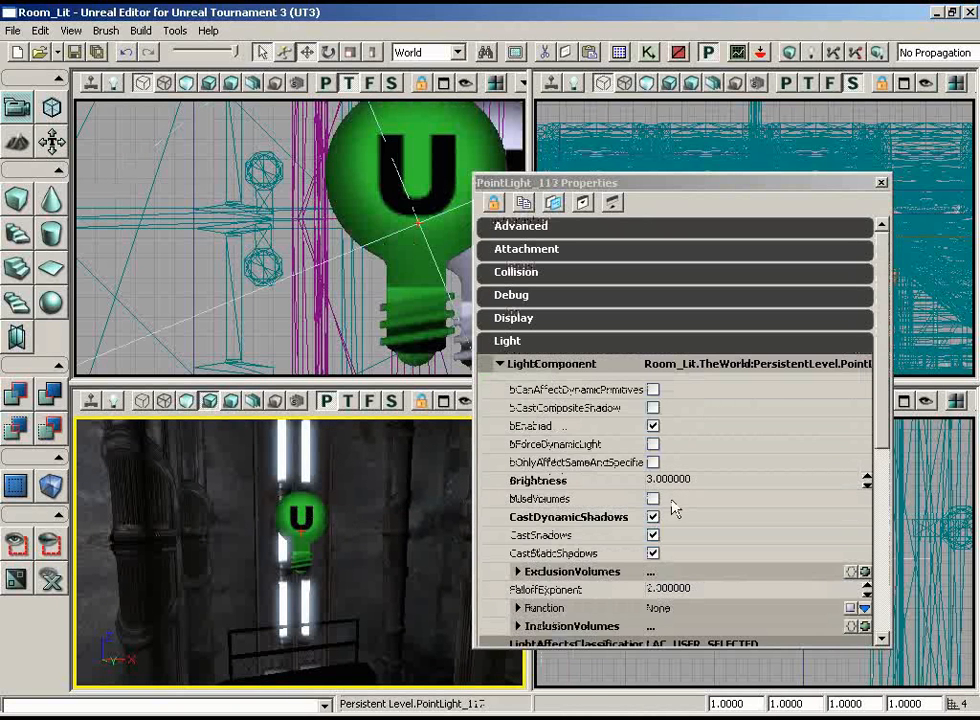
left_click_drag(884, 394, 884, 476)
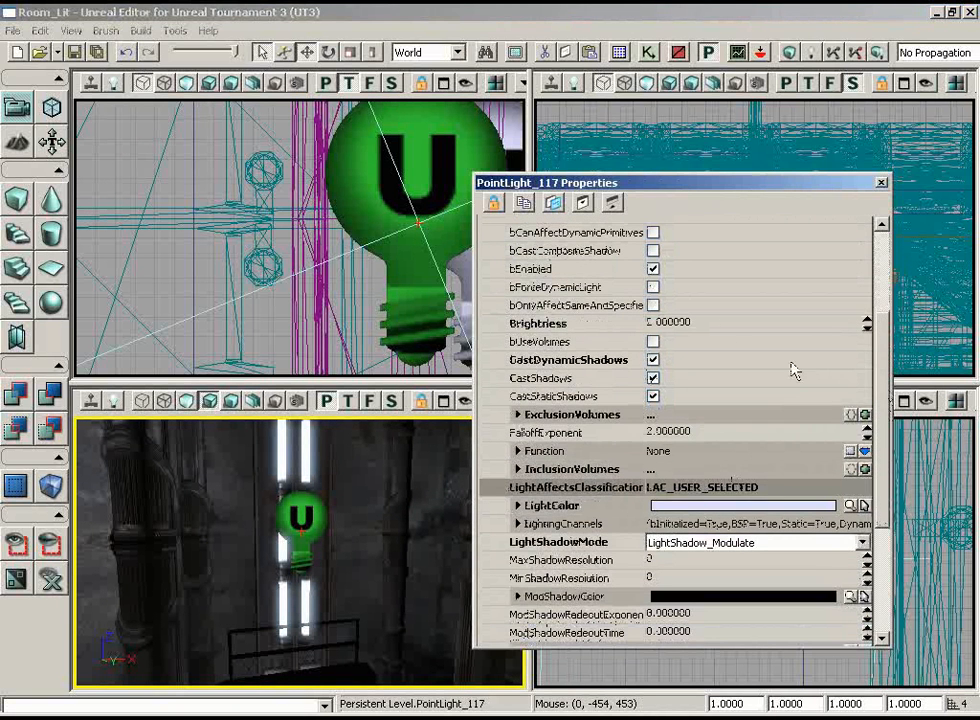
scroll(670, 530, "down", 3)
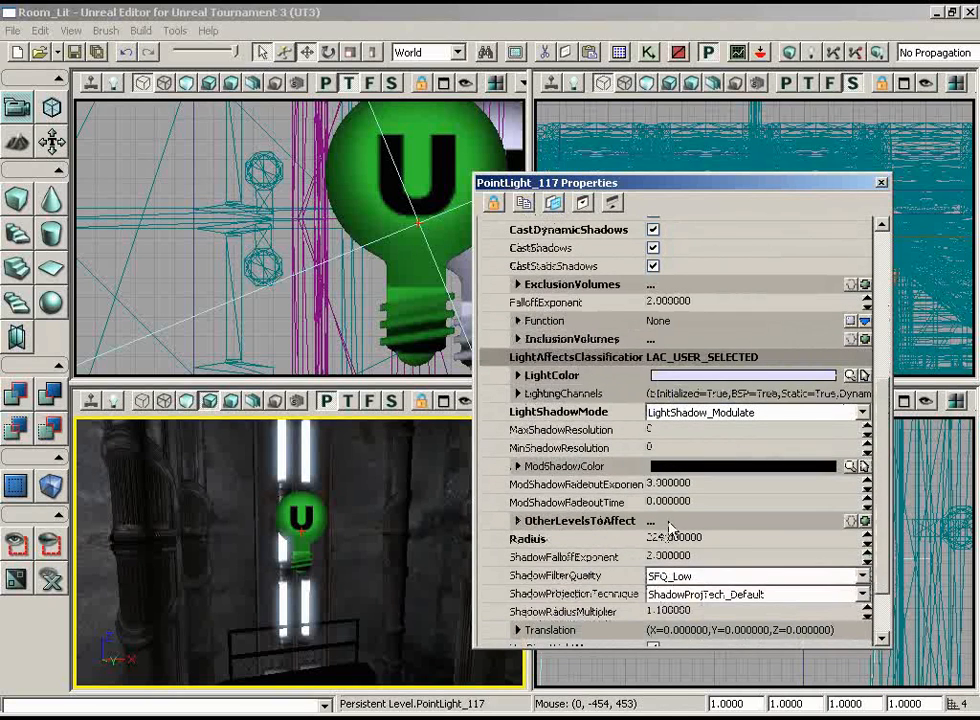
left_click_drag(437, 575, 281, 538)
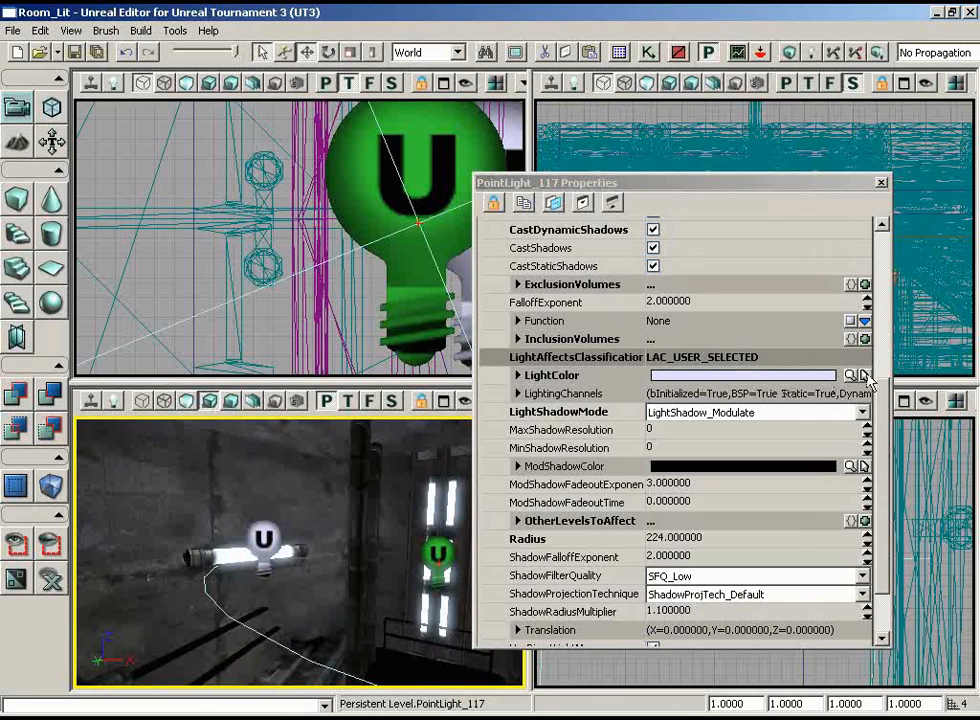
scroll(875, 392, "up", 2)
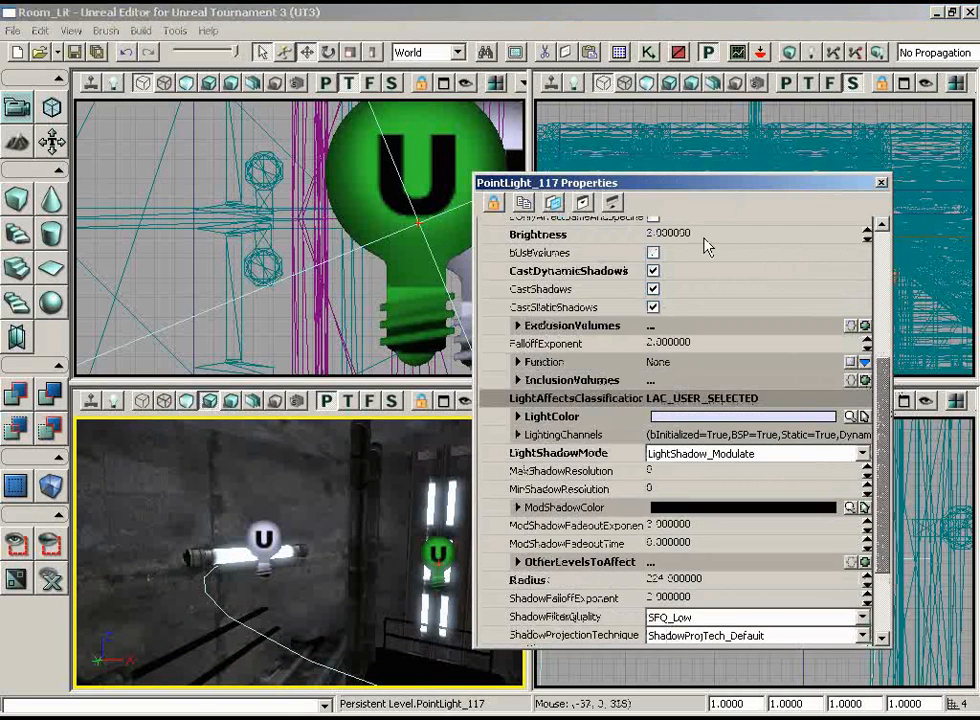
Step: Select the point light at the large tube behind the curved railing and inspect its Radius
left_click_drag(239, 538, 245, 585)
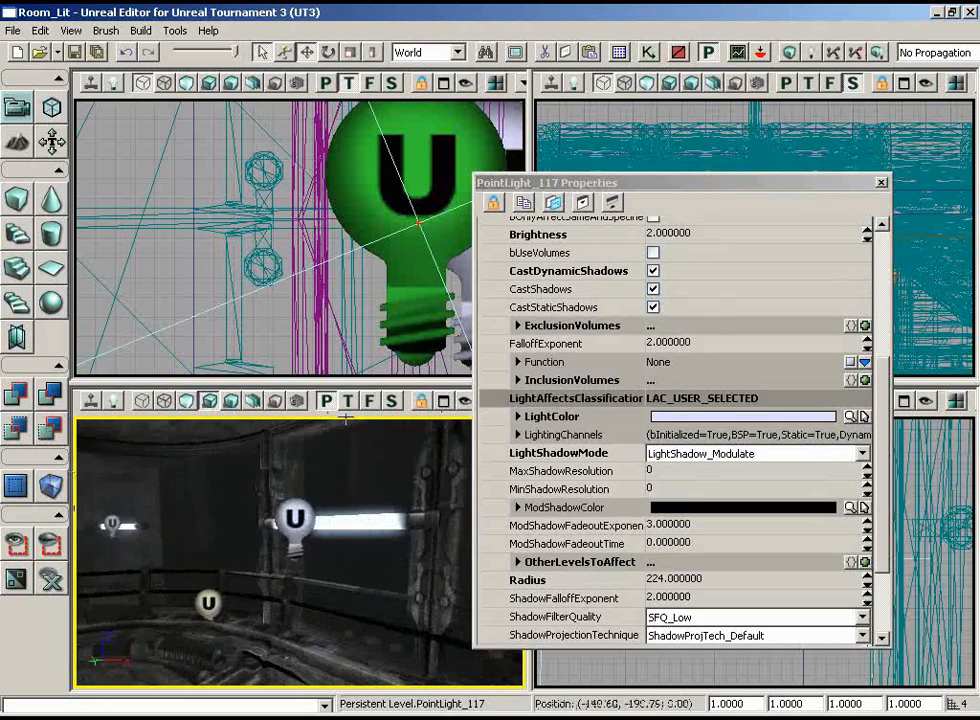
left_click(266, 515)
scroll(820, 402, "down", 5)
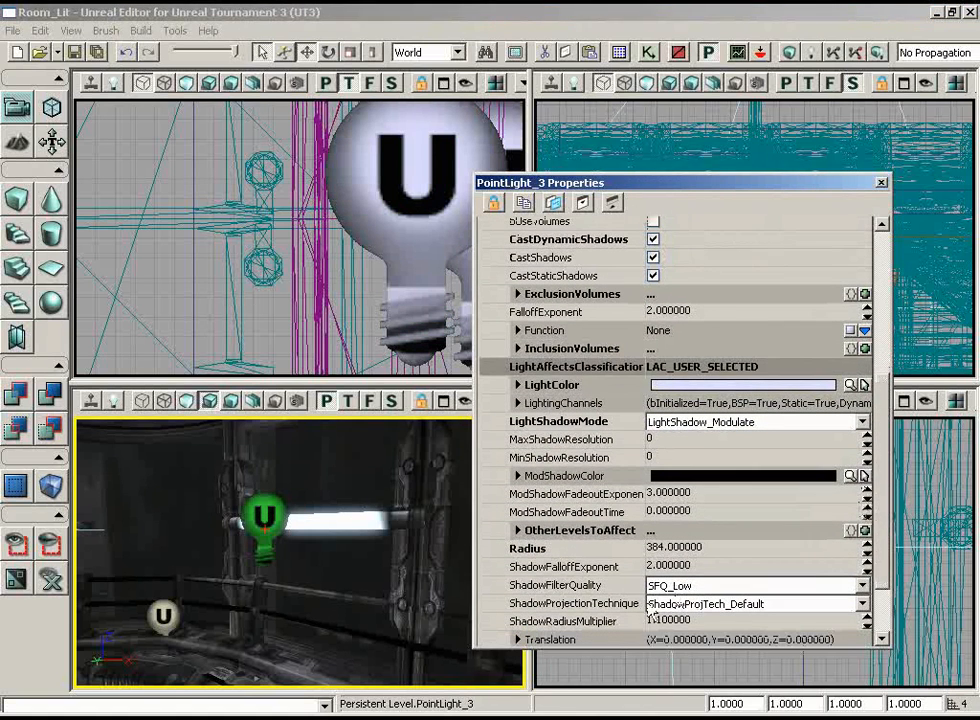
Step: Survey the remaining lights around the room, select the point light above the glowing floor strip and reposition its properties window
left_click_drag(436, 572, 450, 602)
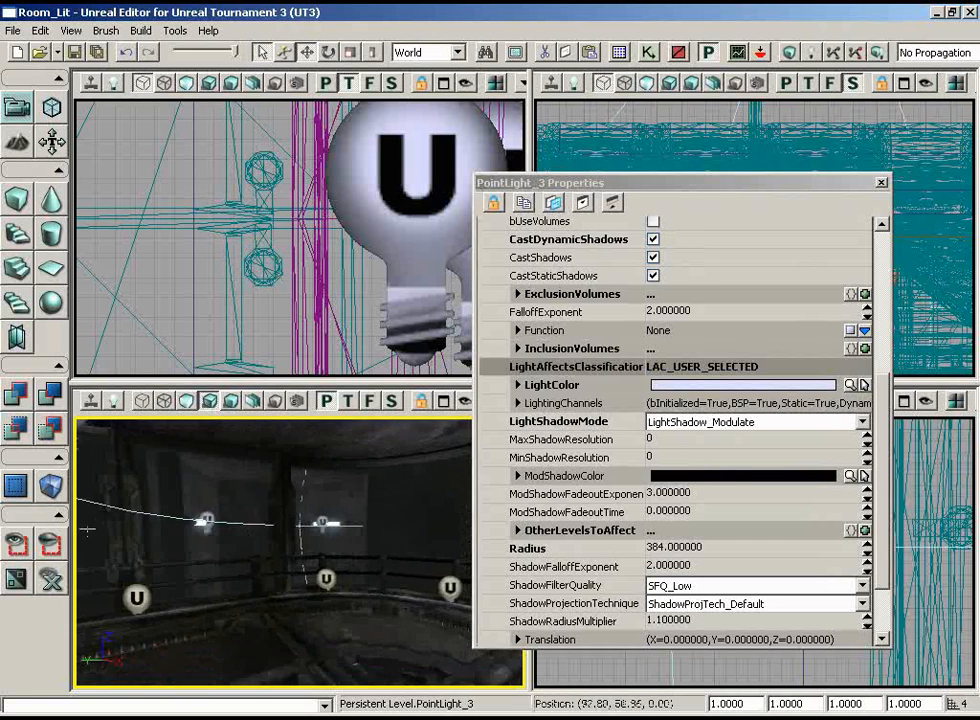
left_click_drag(108, 419, 108, 418)
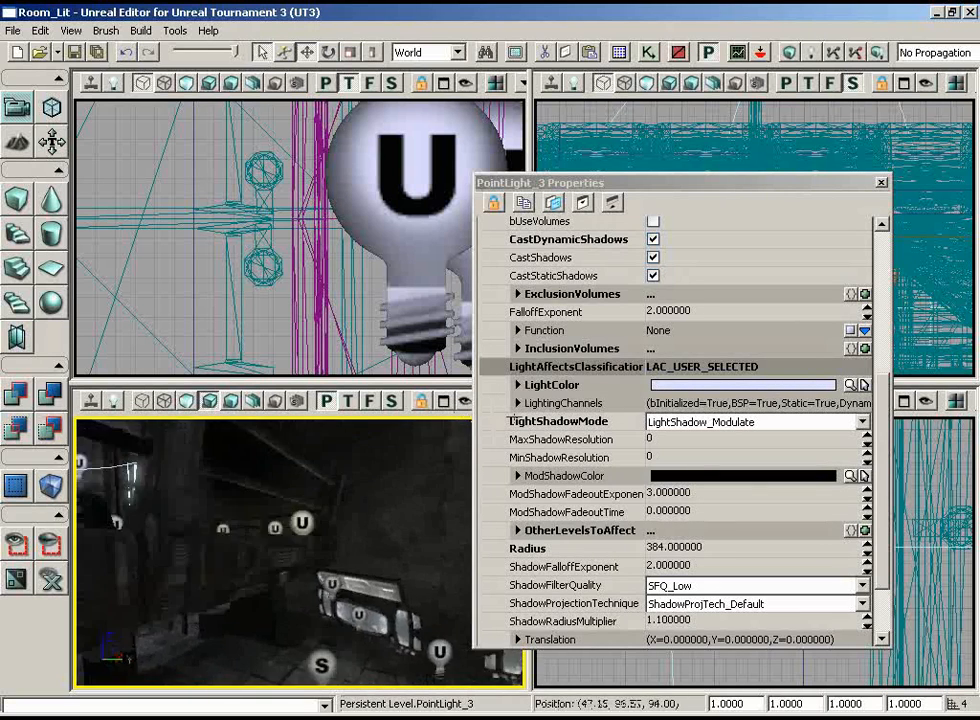
left_click_drag(300, 550, 350, 630)
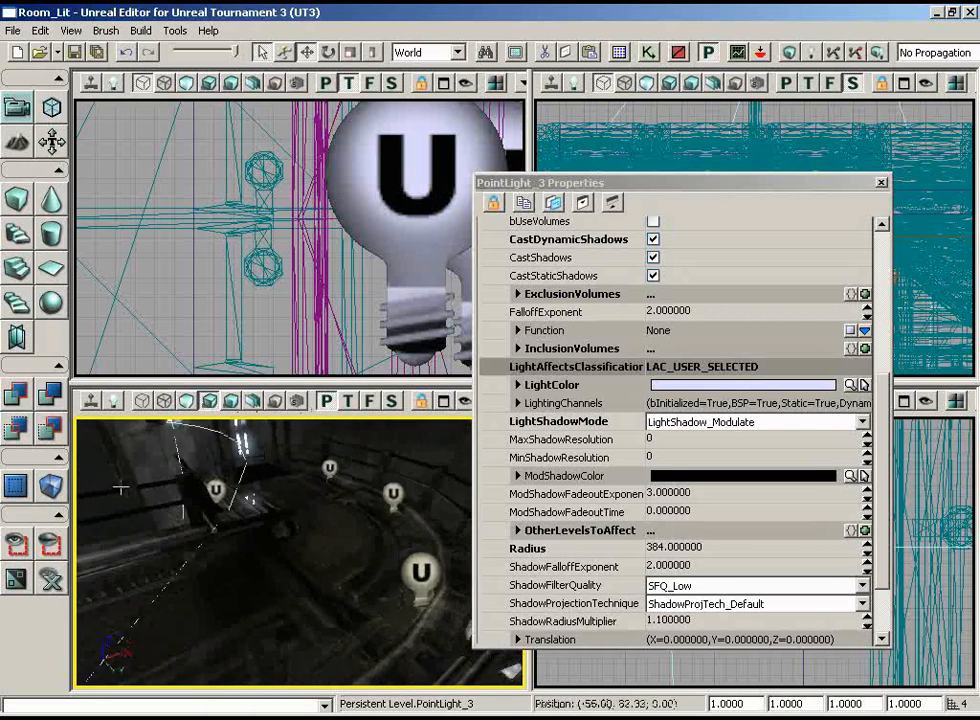
left_click_drag(365, 510, 365, 470)
right_click_drag(365, 510, 340, 570)
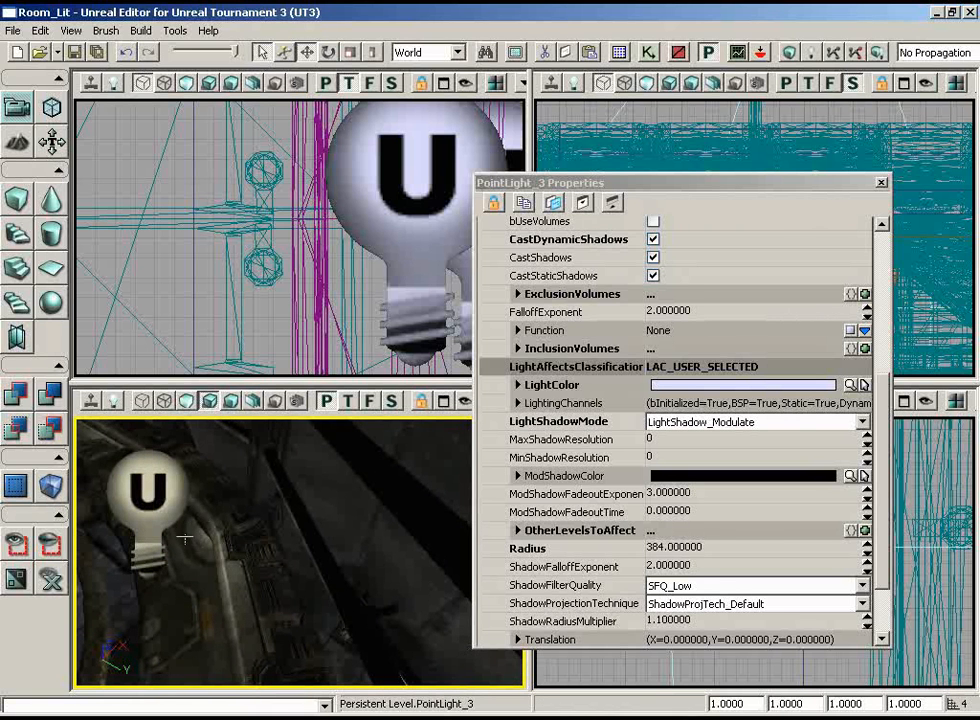
left_click_drag(183, 625, 135, 645)
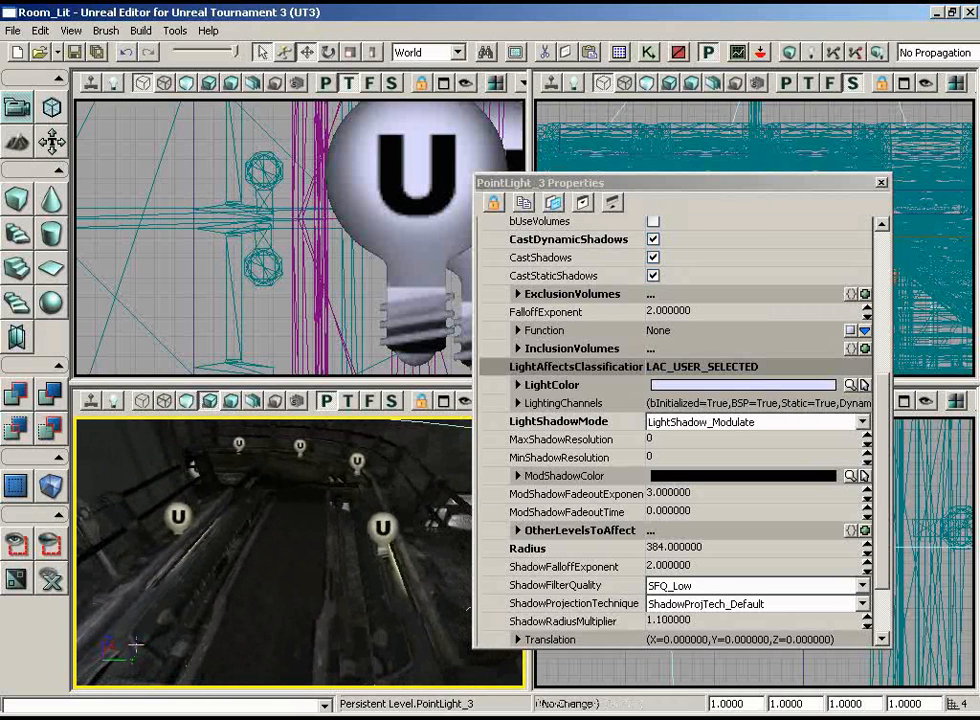
left_click(383, 527)
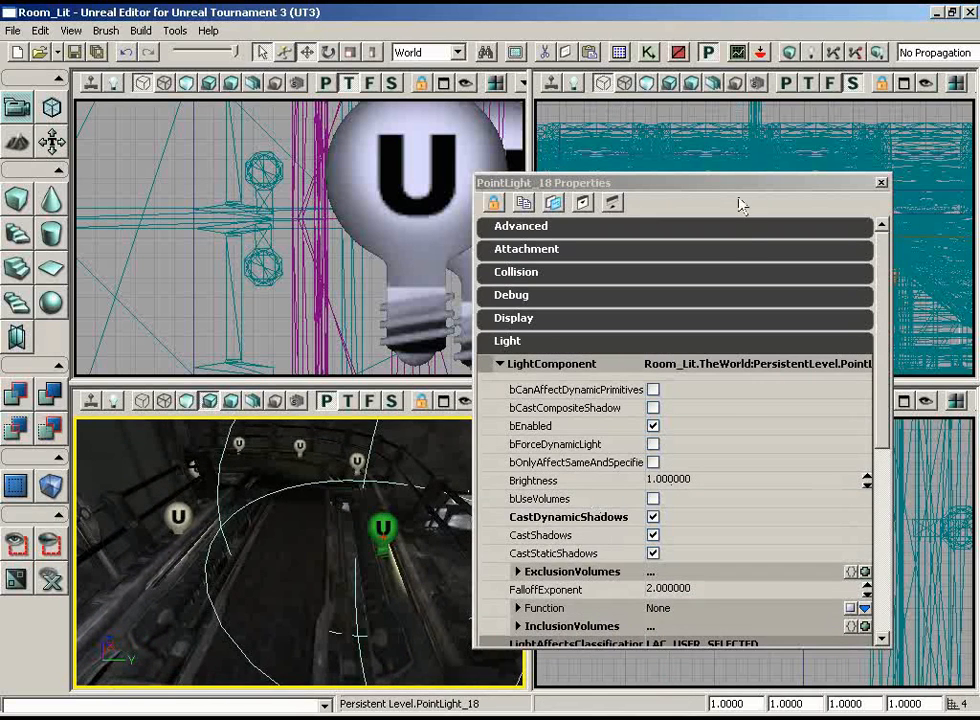
left_click_drag(739, 182, 725, 107)
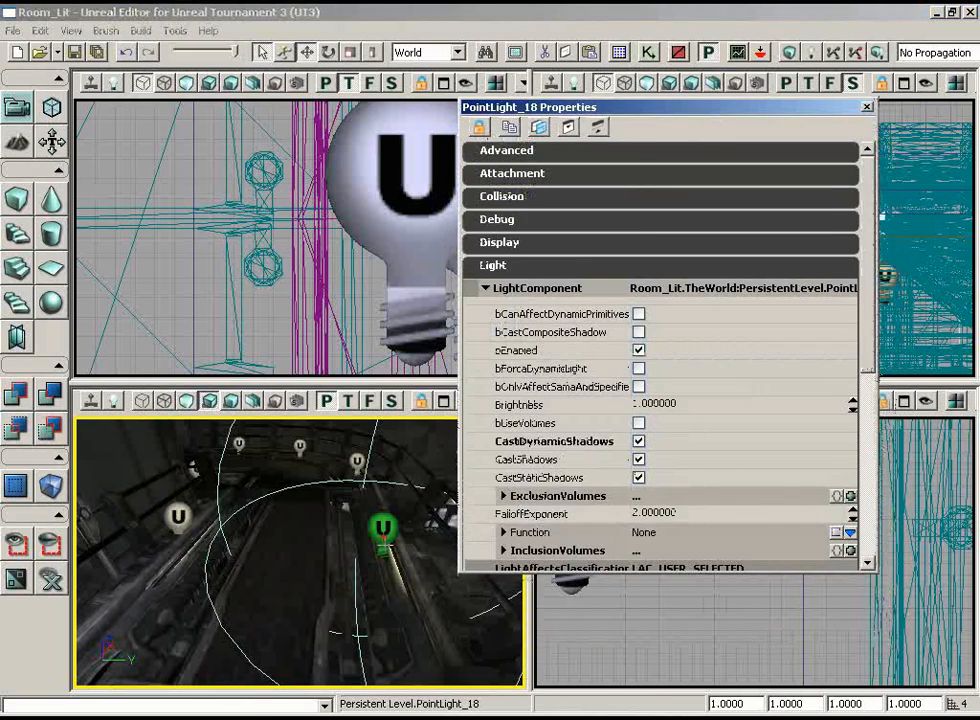
Step: Examine the glowing floor strip up close and inspect its point light's Brightness, LightColor and Radius
left_click_drag(866, 284, 865, 376)
left_click_drag(476, 534, 430, 500)
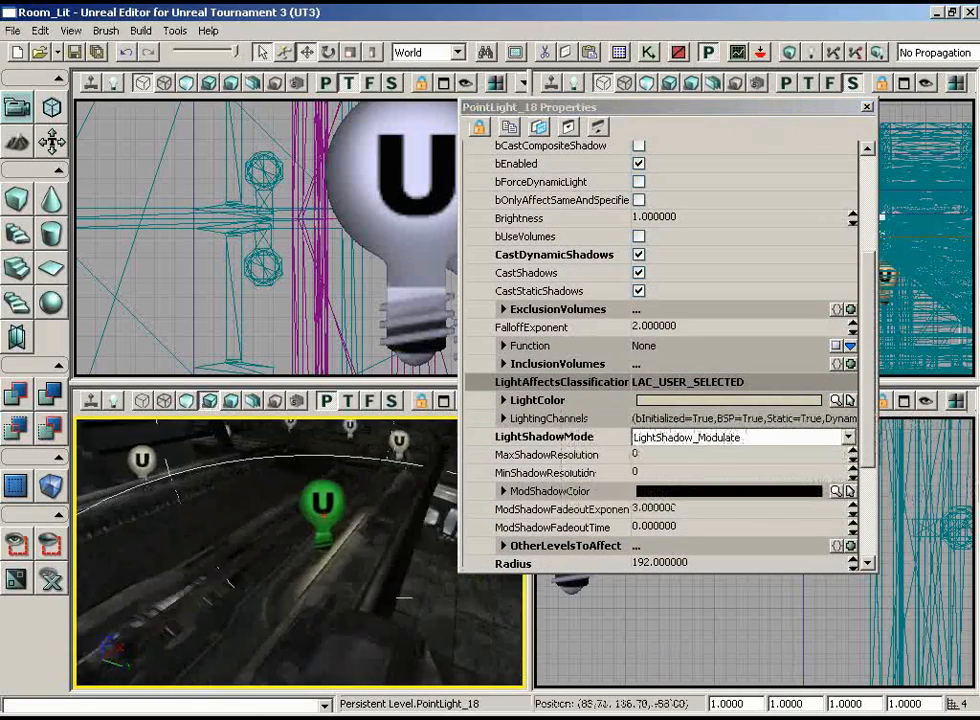
left_click_drag(404, 598, 402, 541)
right_click_drag(402, 541, 398, 582)
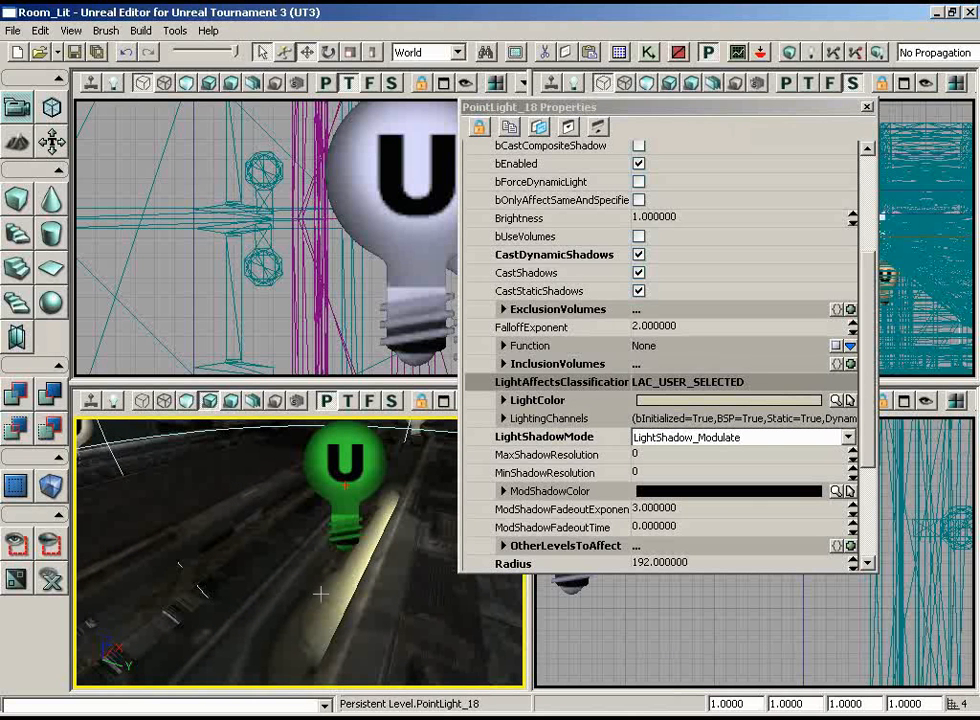
mouse_move(321, 603)
left_mouse_down()
mouse_move(337, 573)
mouse_move(323, 604)
left_mouse_up()
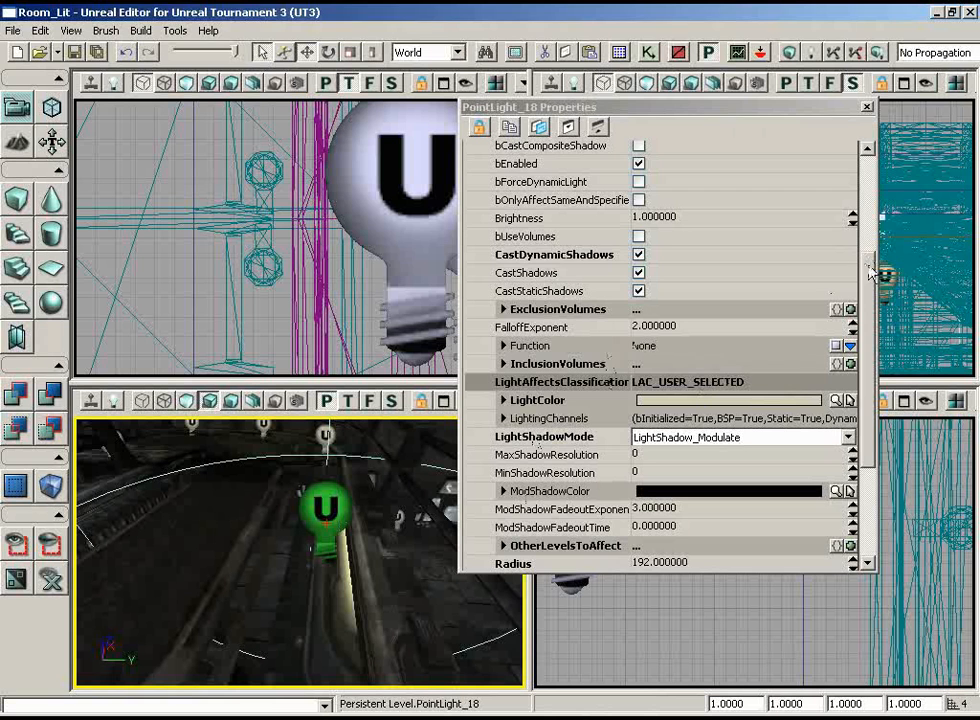
left_click_drag(870, 266, 866, 302)
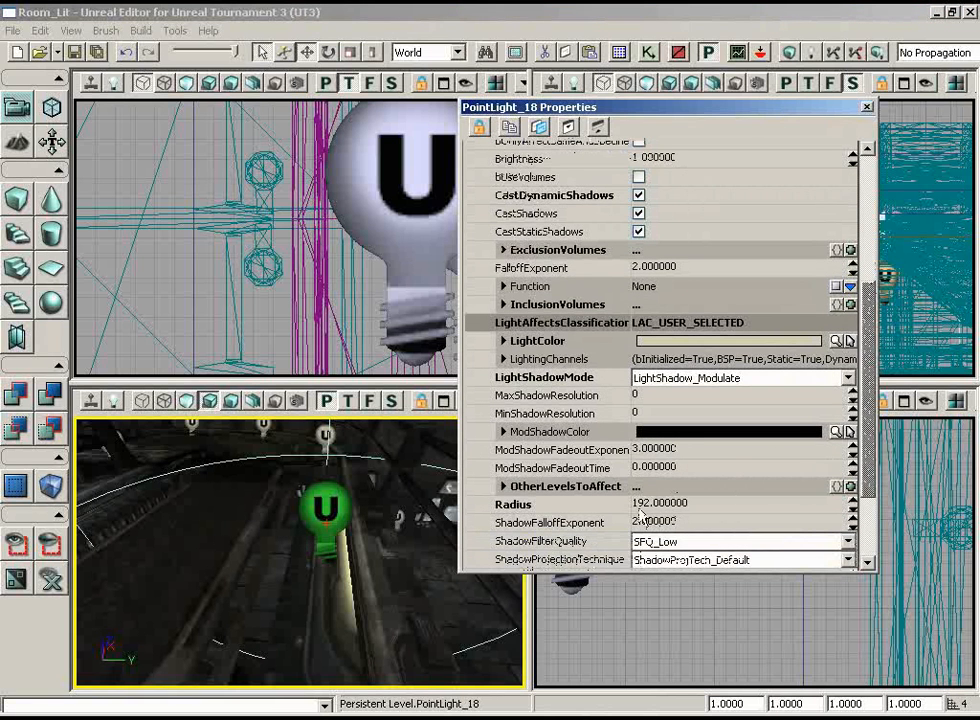
Step: Select the point light at the matching floor strip by the railing and compare its Brightness, LightColor and Radius
left_click_drag(255, 521, 500, 530)
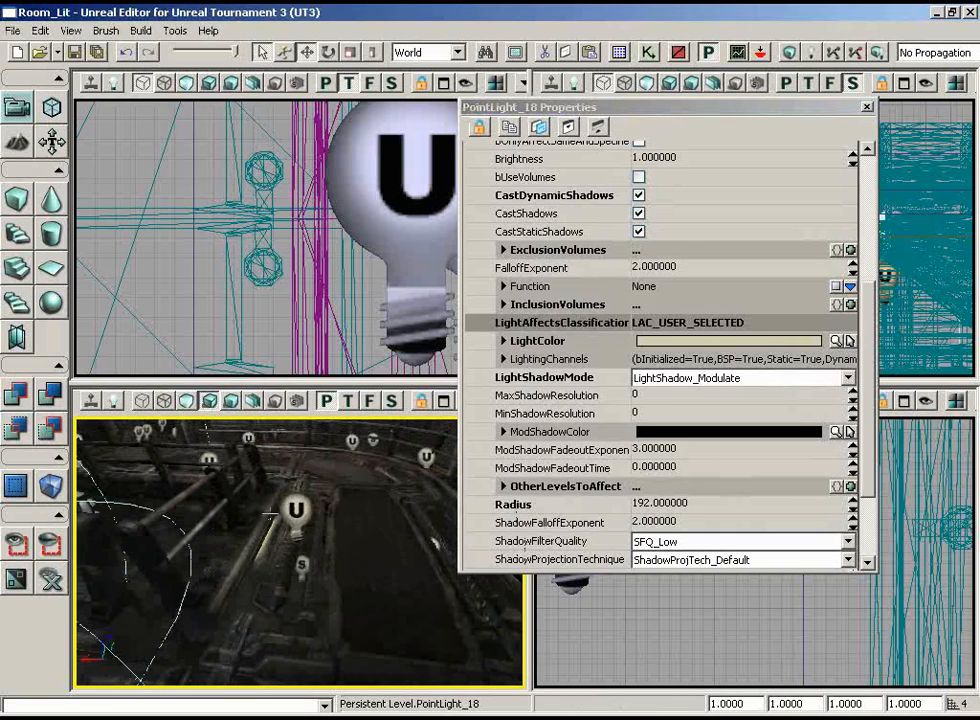
left_click(295, 512)
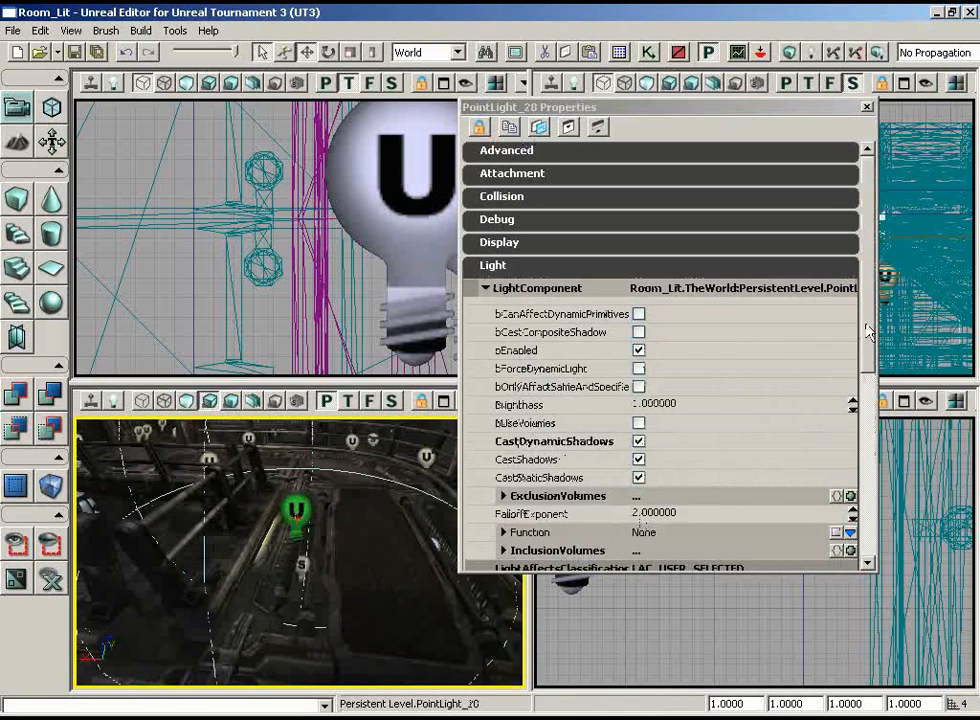
scroll(775, 382, "down", 4)
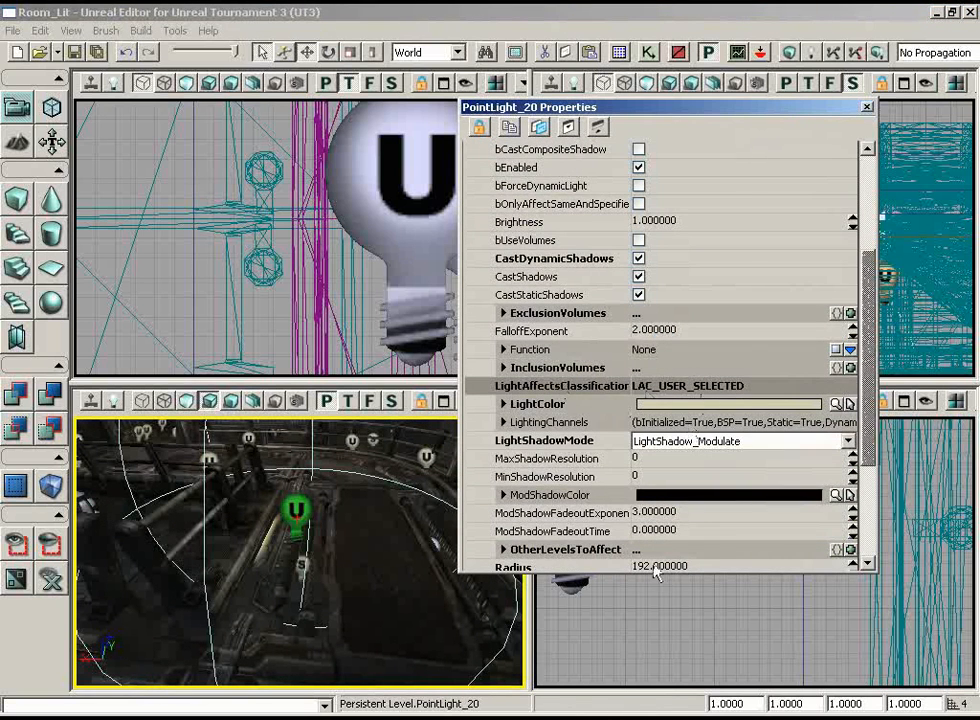
scroll(563, 393, "down", 2)
Step: Select the point light beside the horizontal wall tube above the foliage and inspect its Brightness, LightColor and Radius
left_click_drag(421, 546, 305, 420)
left_click_drag(348, 551, 353, 590)
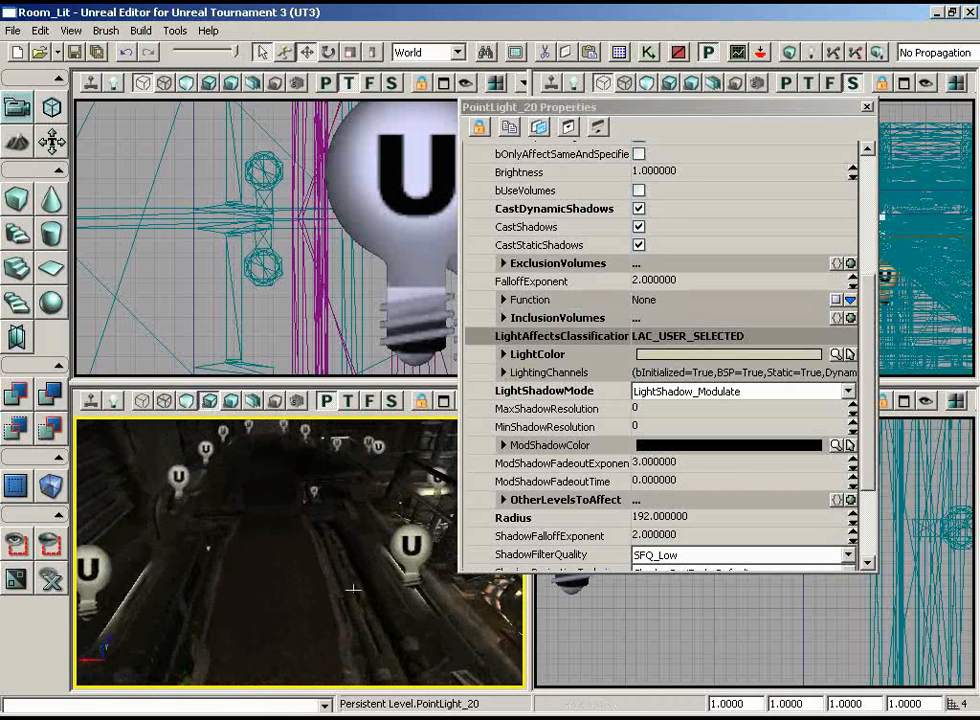
left_click_drag(256, 577, 123, 418)
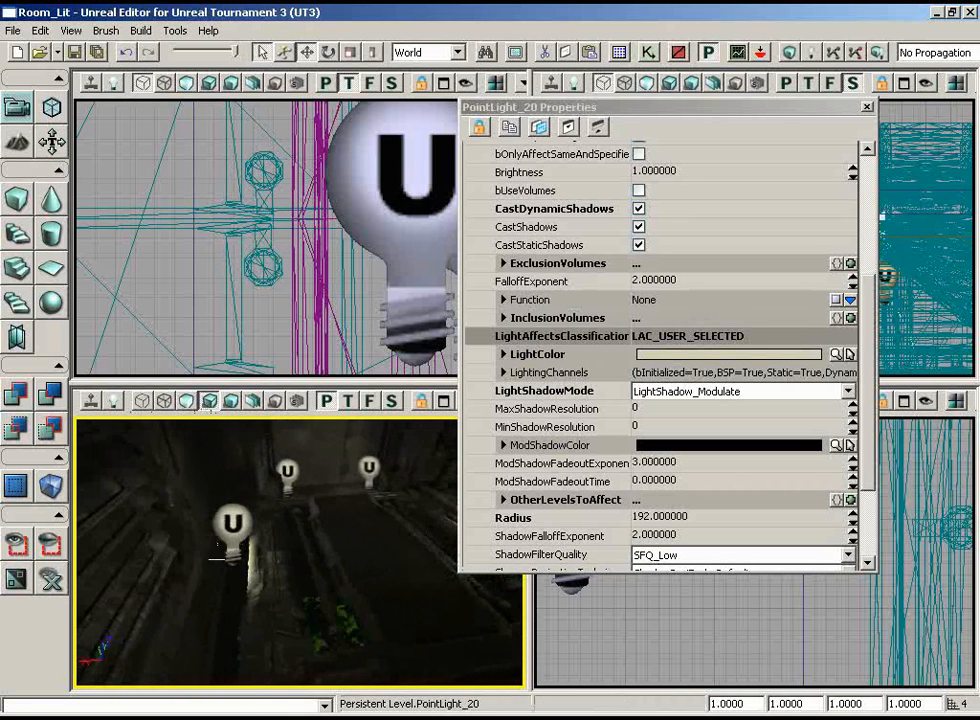
left_click_drag(223, 559, 427, 443)
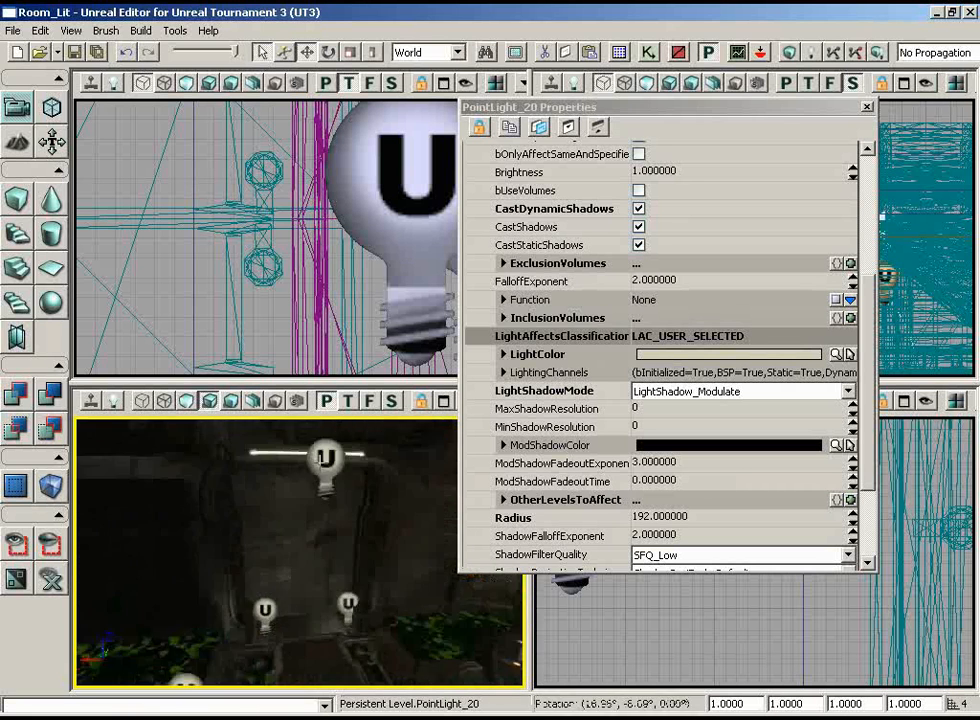
left_click_drag(319, 457, 103, 415)
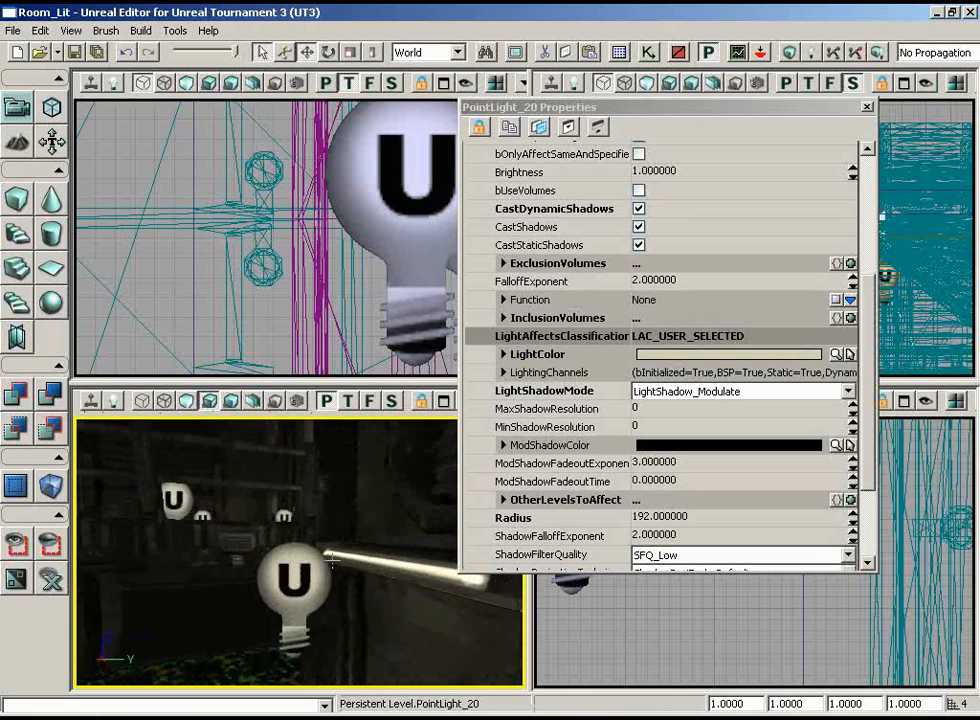
left_click(288, 571)
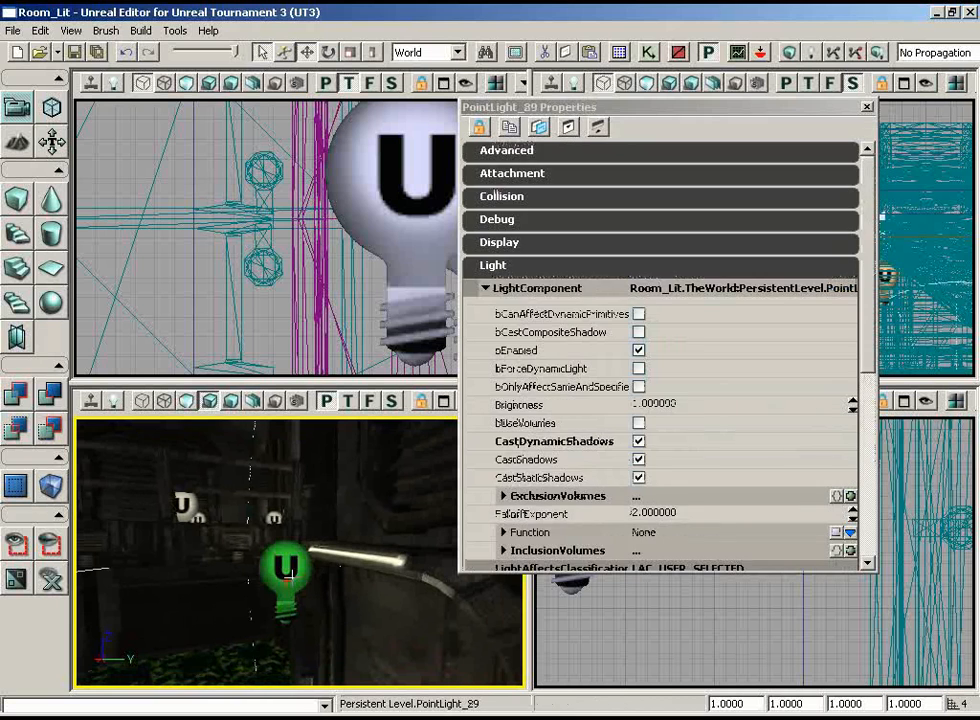
scroll(665, 268, "down", 3)
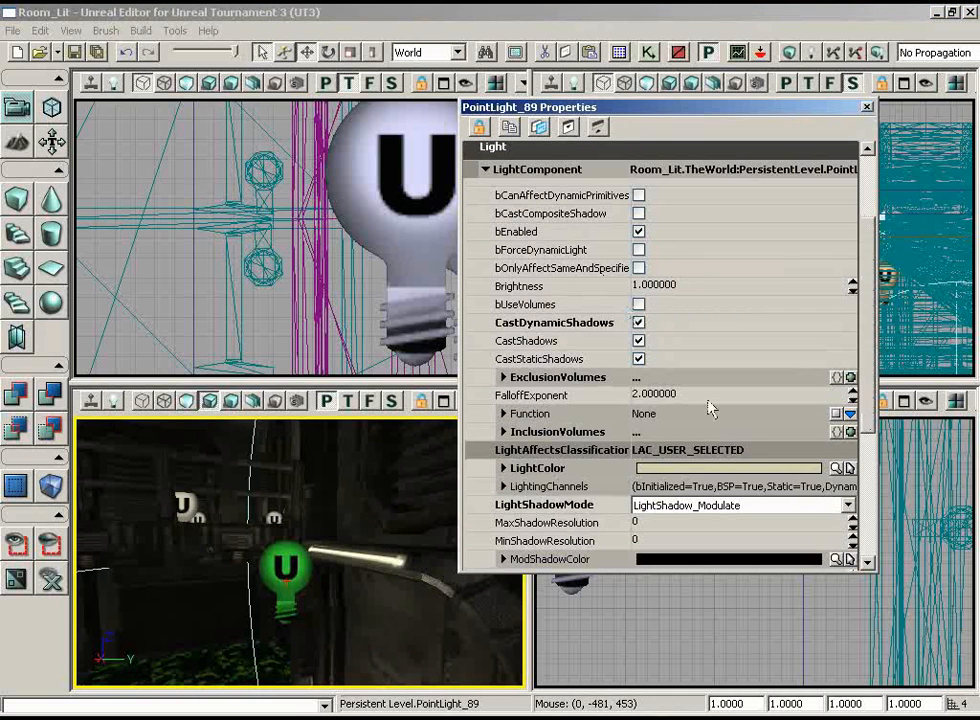
left_click_drag(376, 560, 374, 549)
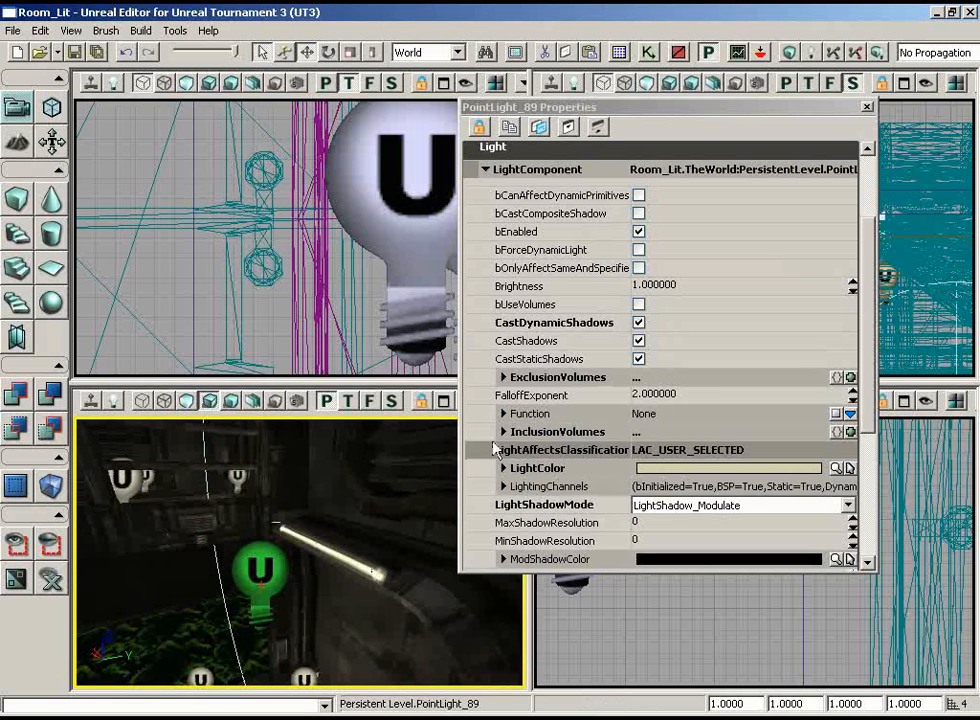
left_click_drag(869, 329, 864, 374)
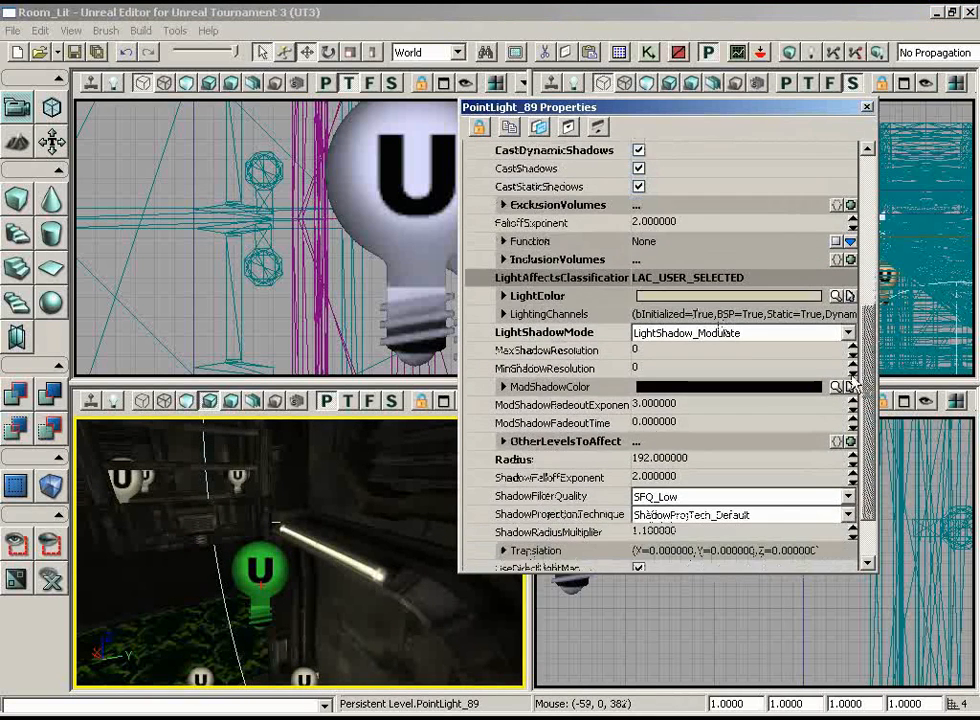
Step: Select the point light at the low wall light along the walkway, inspect its Brightness, LightColor and Radius, and view the neighbouring fixture
right_click_drag(405, 543, 375, 554)
right_click_drag(296, 522, 245, 500)
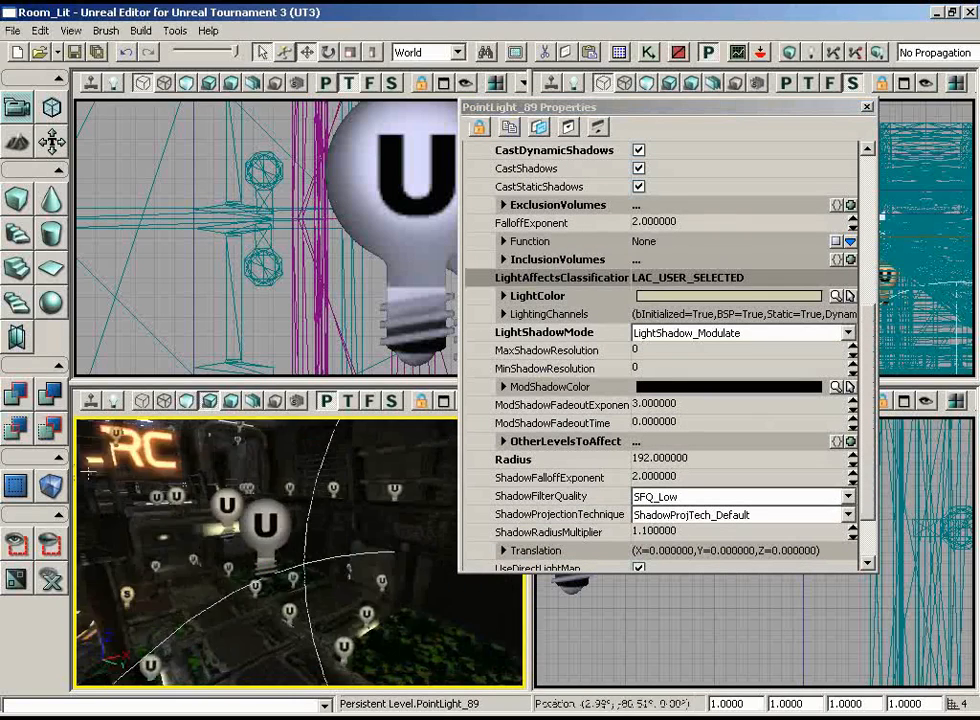
left_click_drag(245, 500, 395, 600)
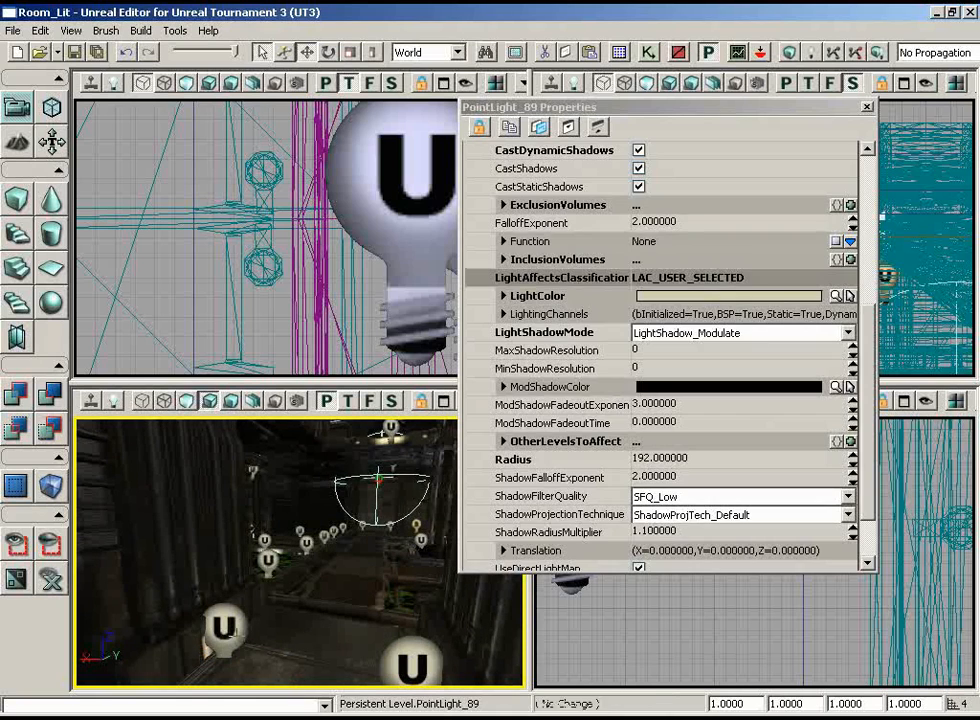
left_click(222, 628)
scroll(866, 340, "down", 5)
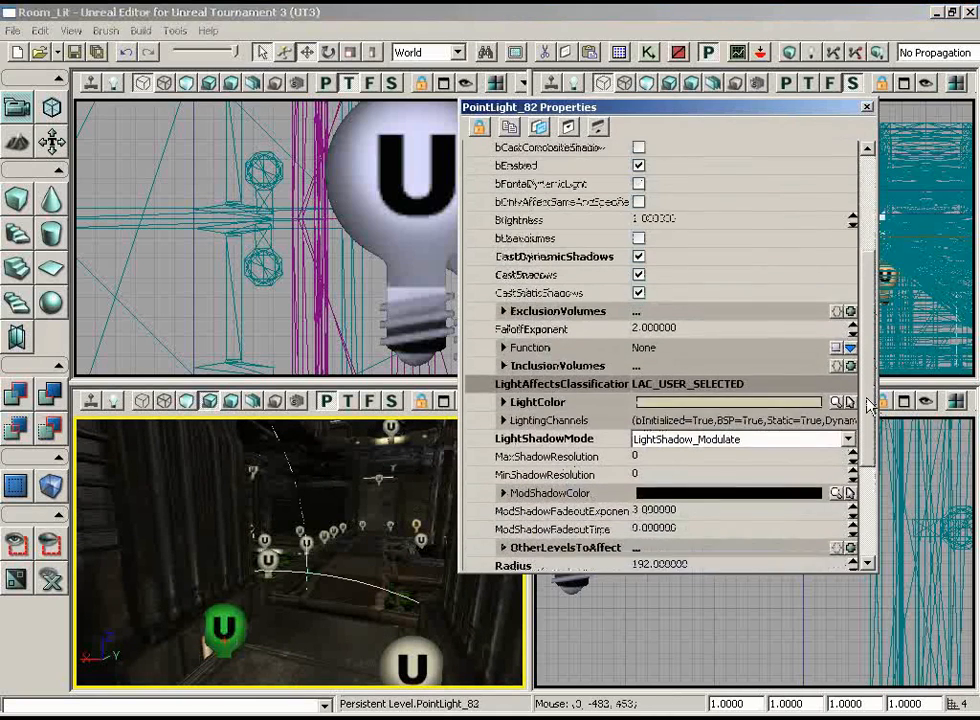
scroll(868, 405, "down", 2)
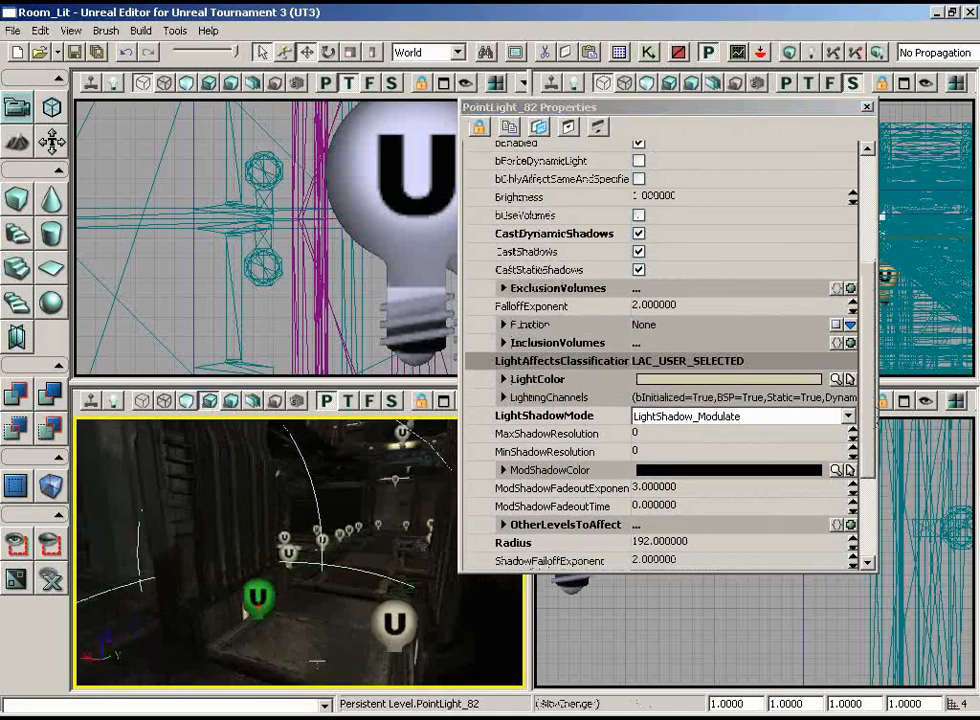
left_click_drag(410, 601, 444, 598)
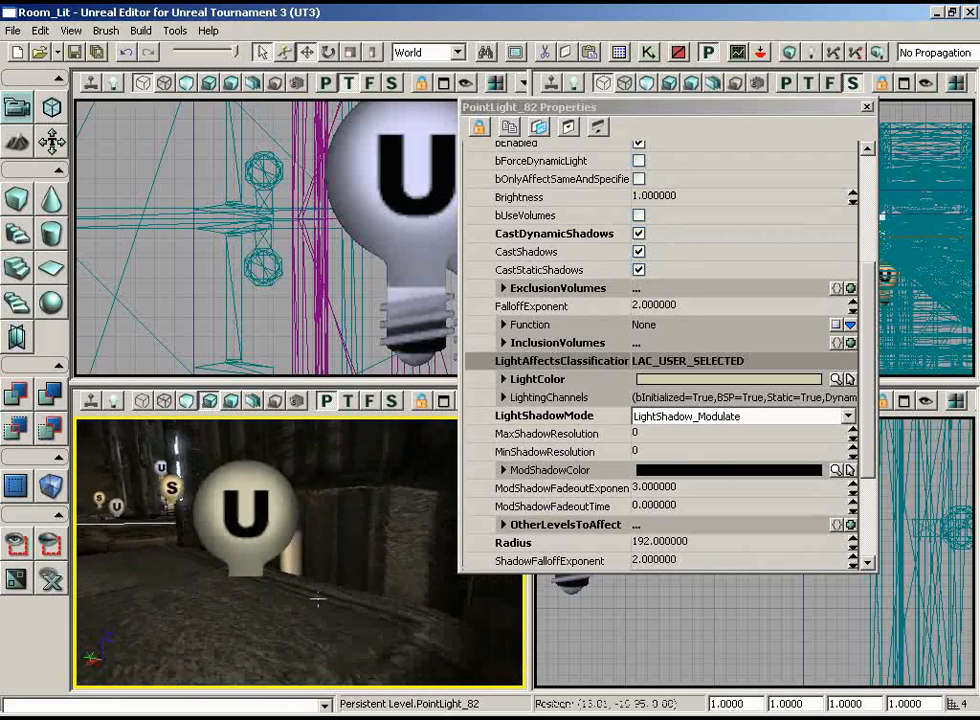
Step: Select the point light in front of the glowing LRC sign and inspect its Brightness and LightColor
left_click_drag(310, 556, 312, 498)
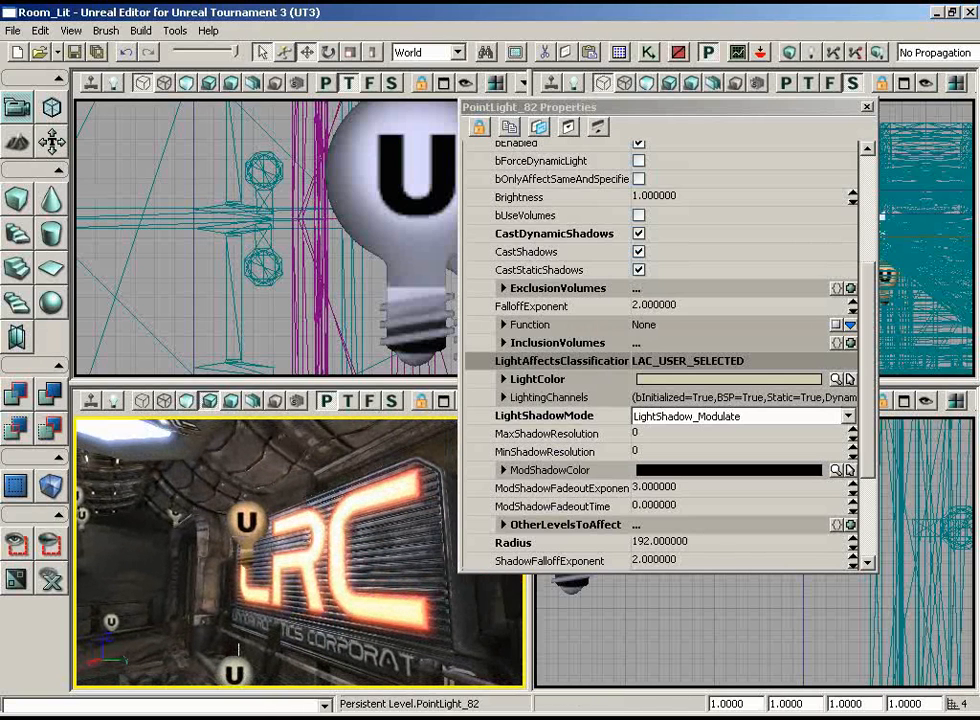
left_click(312, 498)
left_click(245, 521)
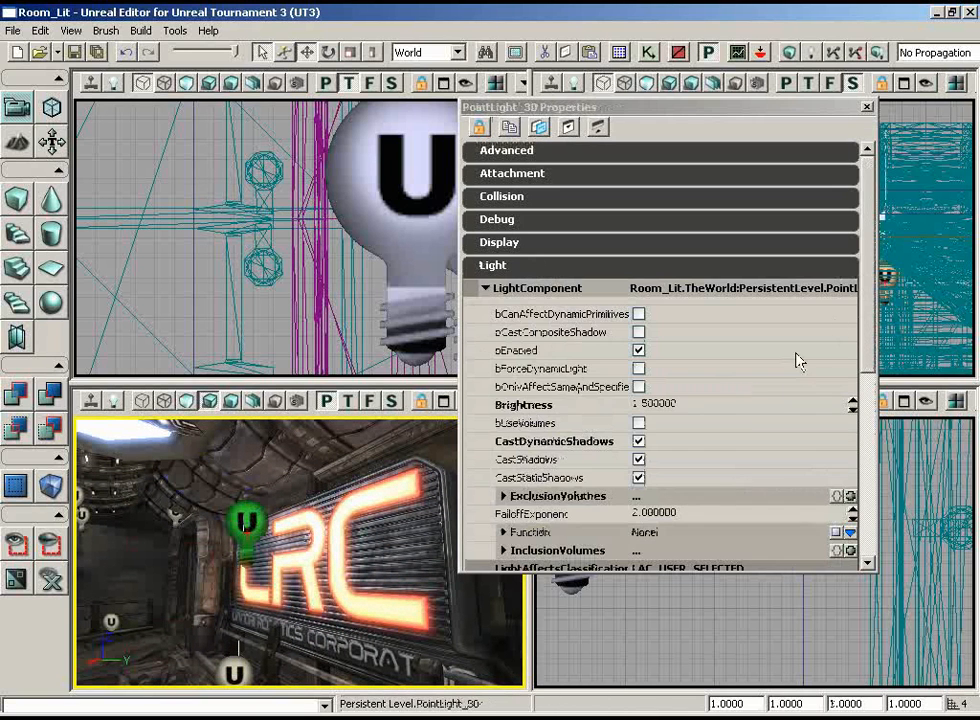
scroll(865, 328, "down", 3)
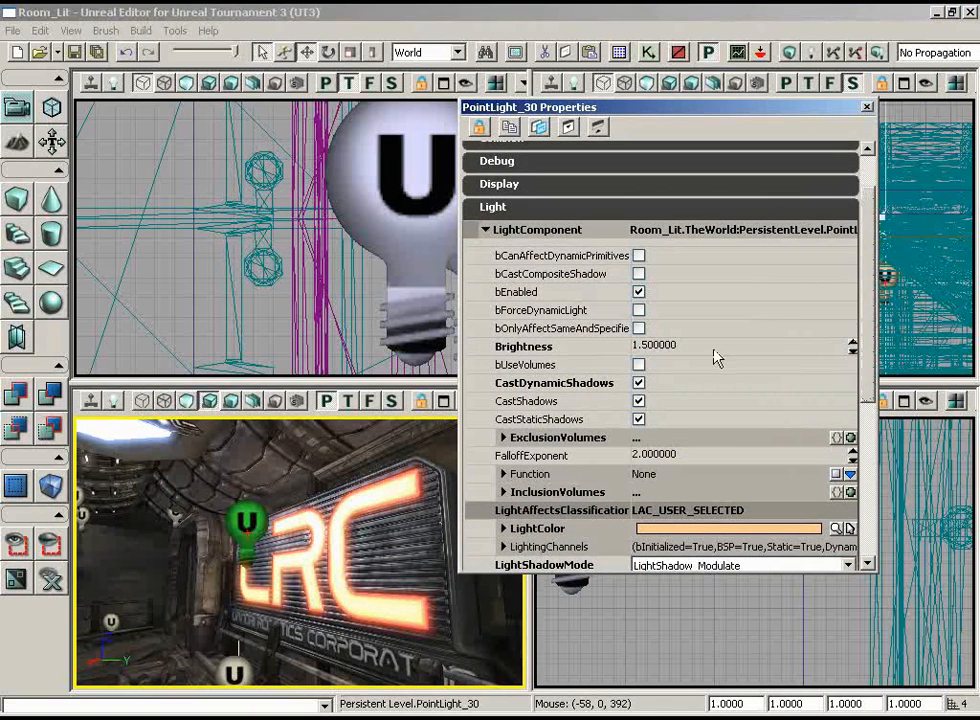
Step: Examine the LRC sign's glowing letters up close, comparing them with its point light's LightColor, and check the light's Radius
mouse_move(312, 500)
right_mouse_down()
mouse_move(304, 518)
mouse_move(329, 496)
right_mouse_up()
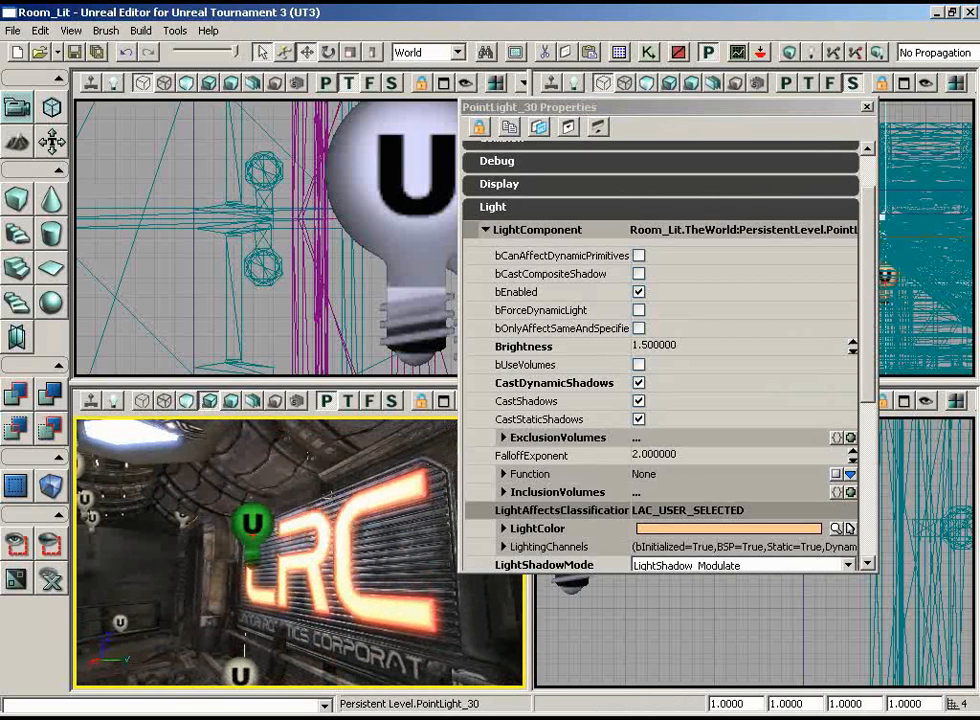
left_click_drag(868, 278, 868, 322)
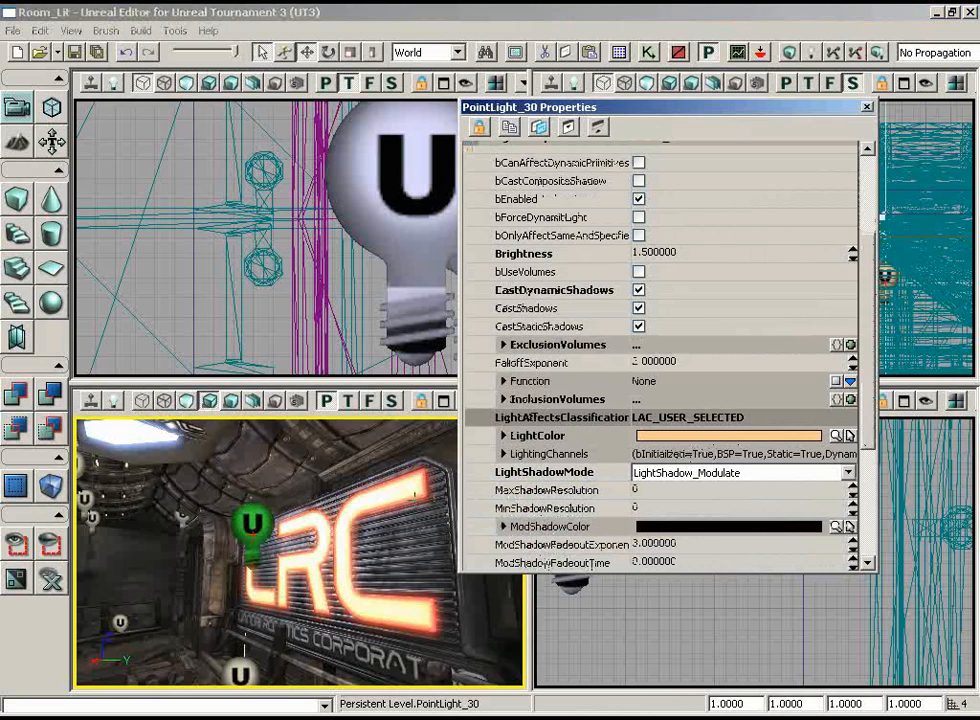
mouse_move(408, 495)
left_mouse_down()
mouse_move(412, 425)
mouse_move(413, 505)
left_mouse_up()
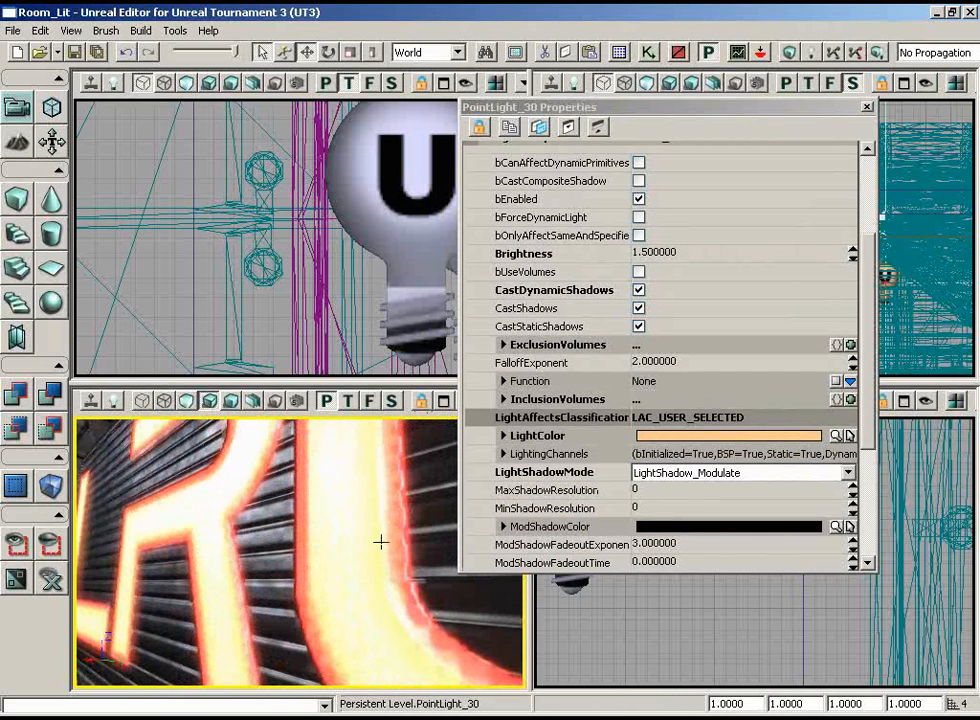
left_click_drag(438, 503, 430, 580)
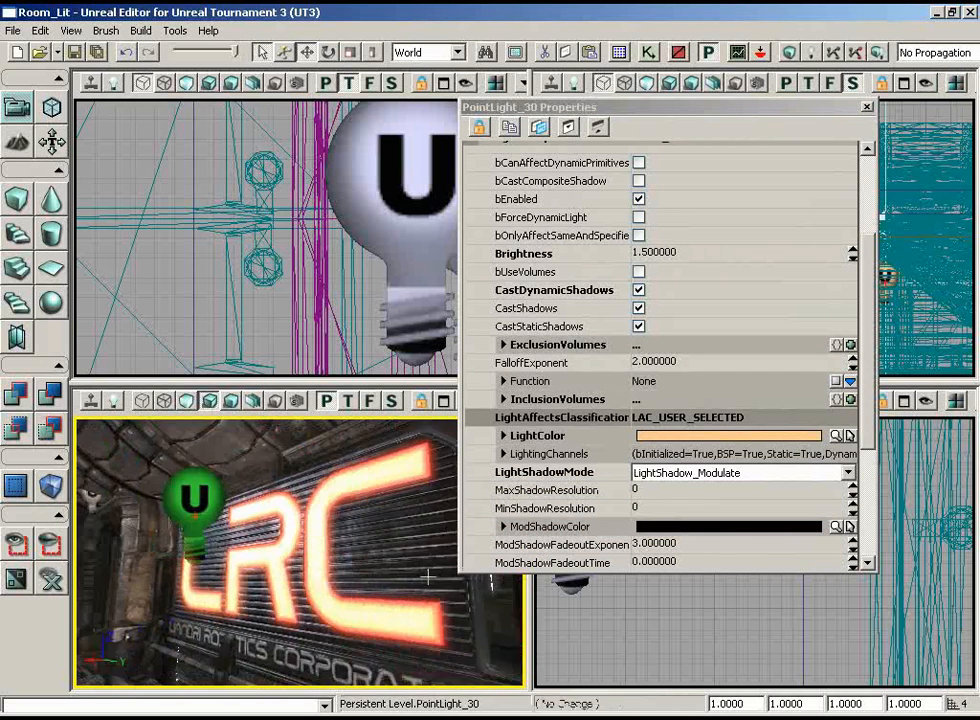
right_click_drag(438, 503, 420, 517)
left_click_drag(872, 242, 874, 303)
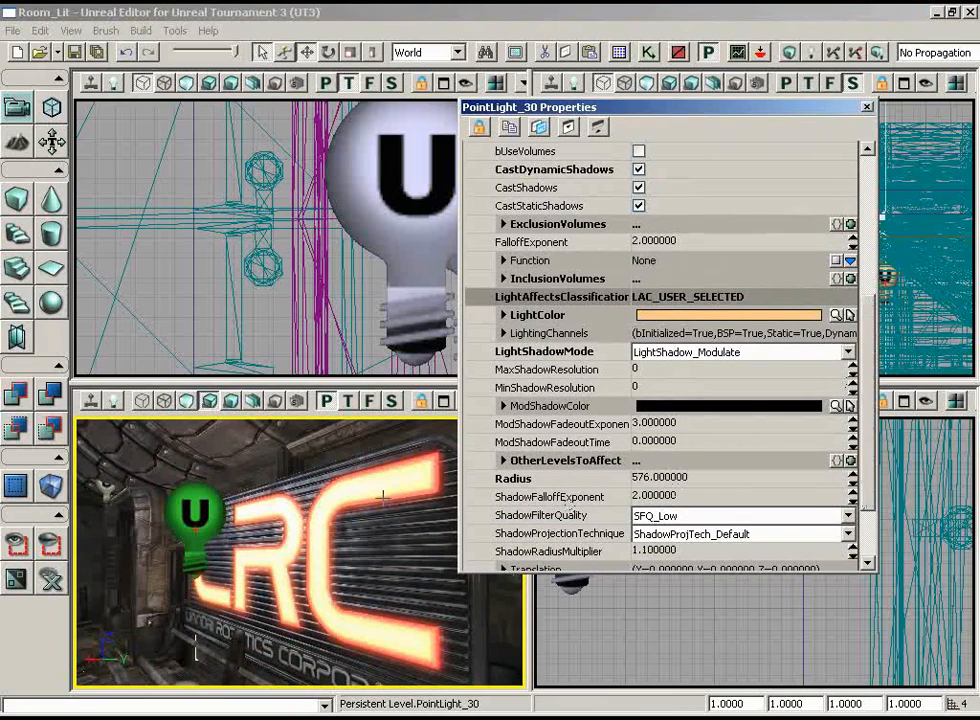
Step: Survey the room around the LRC sign and examine the large four-panel ceiling fixture and its surrounding lights
left_click_drag(385, 495, 155, 639)
right_click_drag(156, 639, 325, 603)
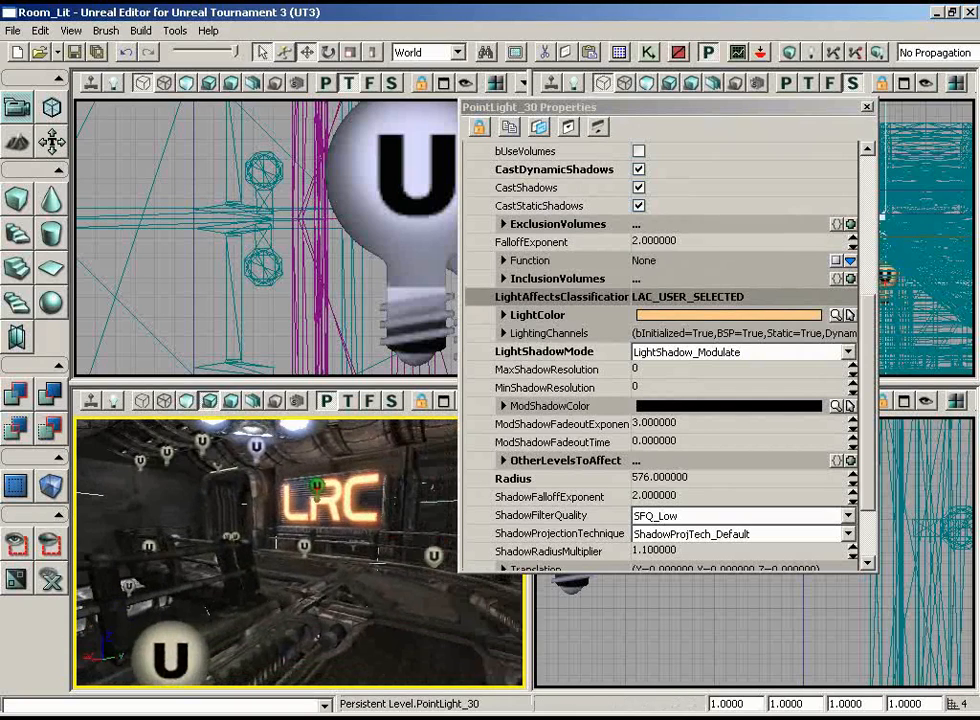
mouse_move(325, 603)
left_mouse_down()
mouse_move(320, 570)
mouse_move(322, 586)
left_mouse_up()
right_click_drag(322, 586, 172, 418)
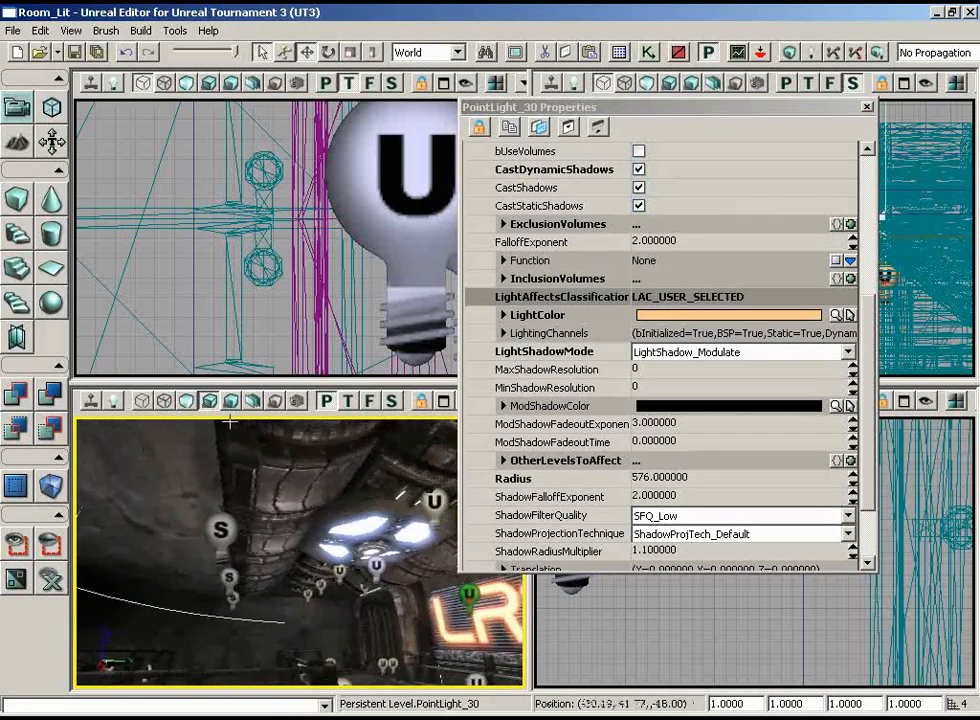
left_click_drag(172, 418, 311, 415)
right_click_drag(312, 413, 409, 478)
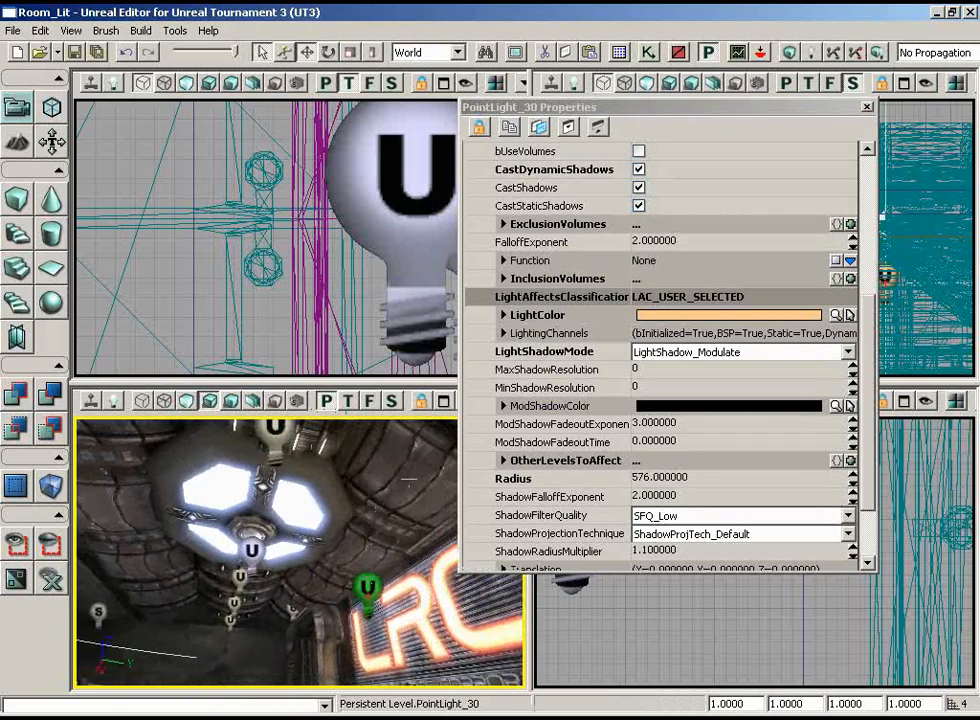
left_click_drag(327, 584, 136, 477)
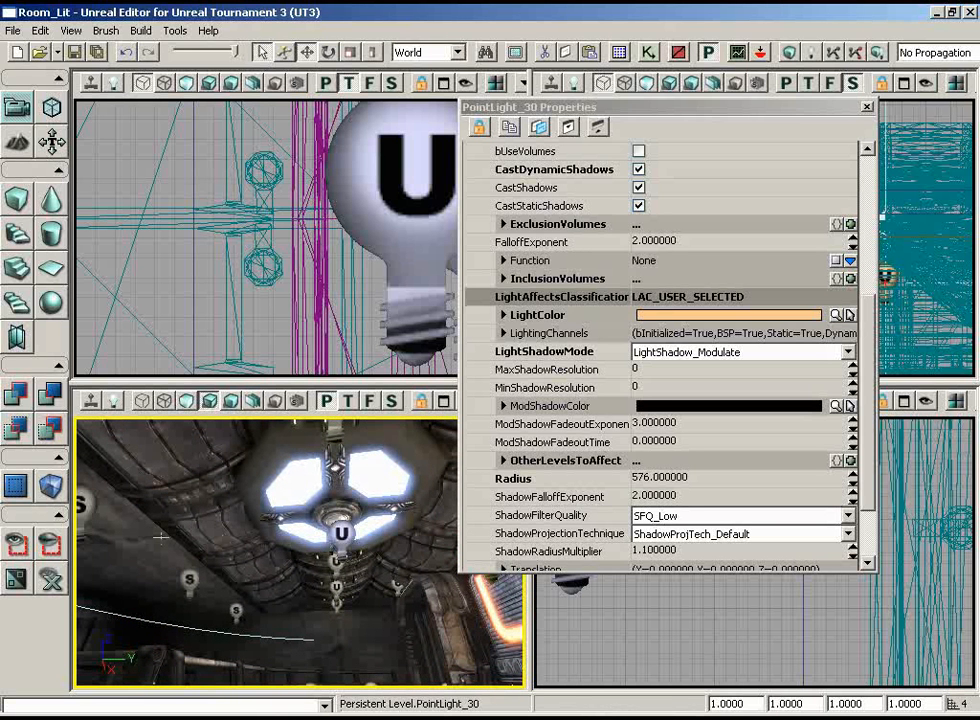
Step: Select the point light hanging beneath the large ceiling fixture and inspect its Brightness and LightColor
left_click_drag(366, 655, 430, 510)
right_click_drag(430, 510, 496, 461)
mouse_move(496, 461)
left_mouse_down()
mouse_move(510, 481)
mouse_move(494, 465)
left_mouse_up()
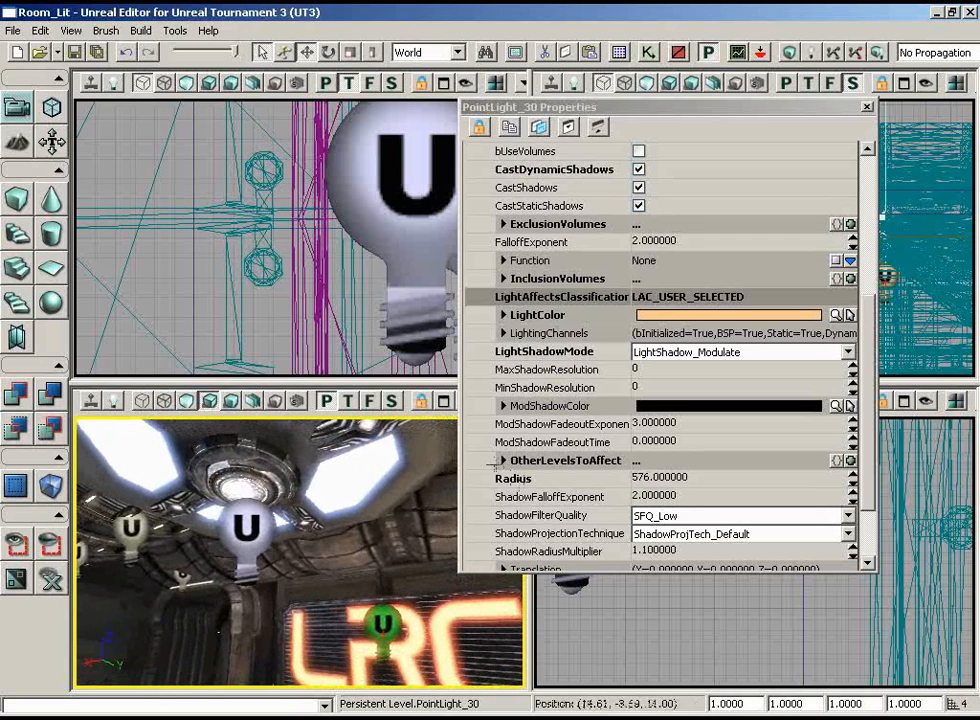
left_click(243, 544)
right_click_drag(243, 544, 361, 541)
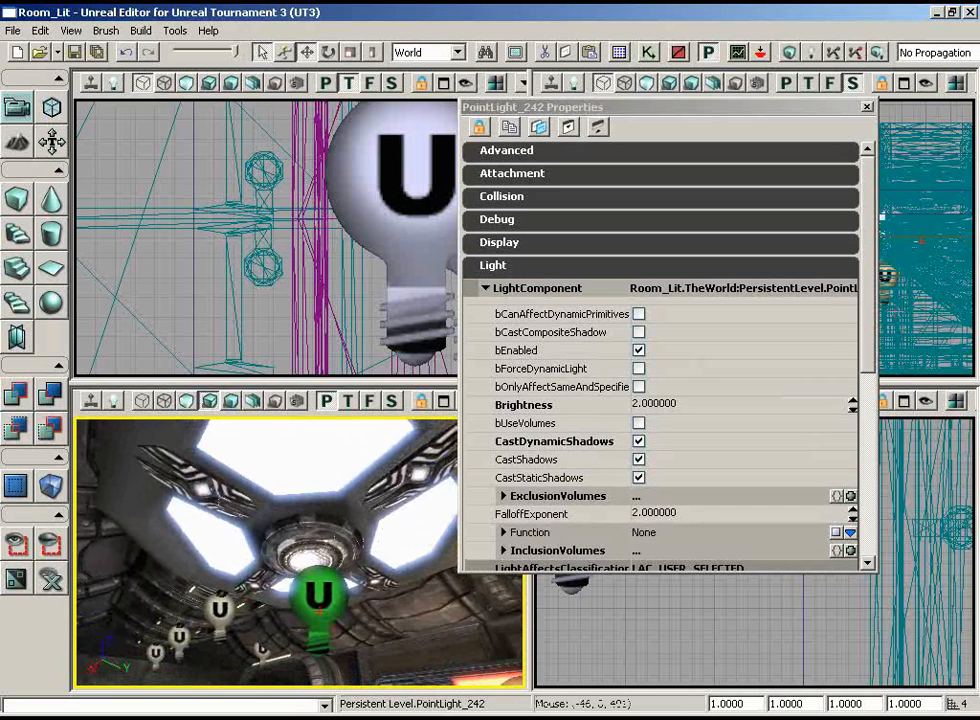
scroll(675, 355, "down", 2)
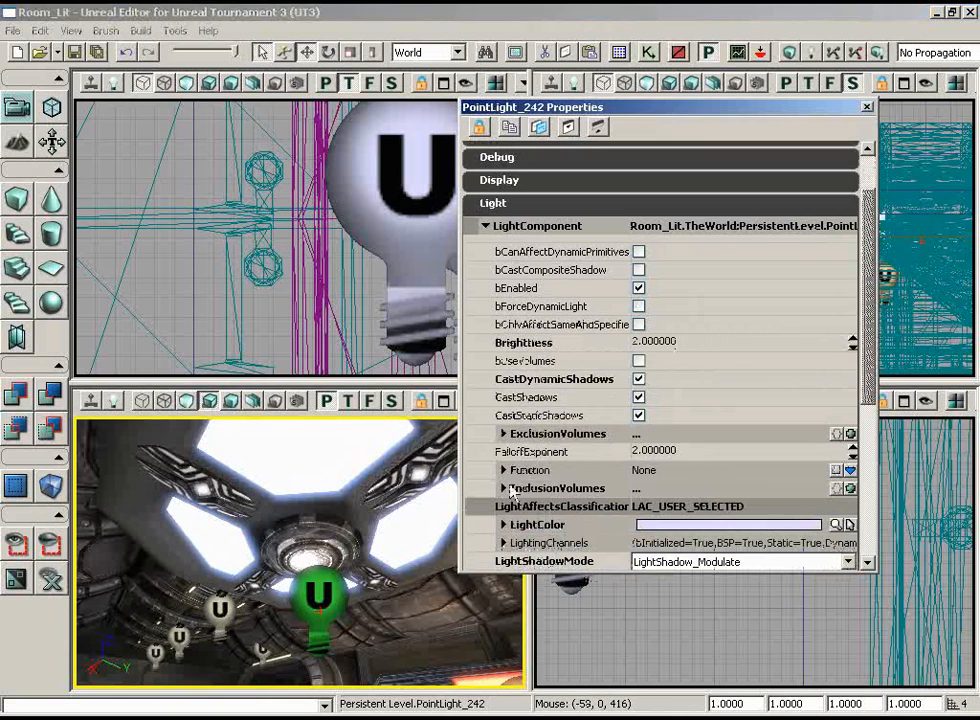
Step: Examine the large four-panel ceiling fixture and check its point light's LightColor and Radius
left_click_drag(354, 492, 346, 579)
right_click_drag(346, 579, 353, 501)
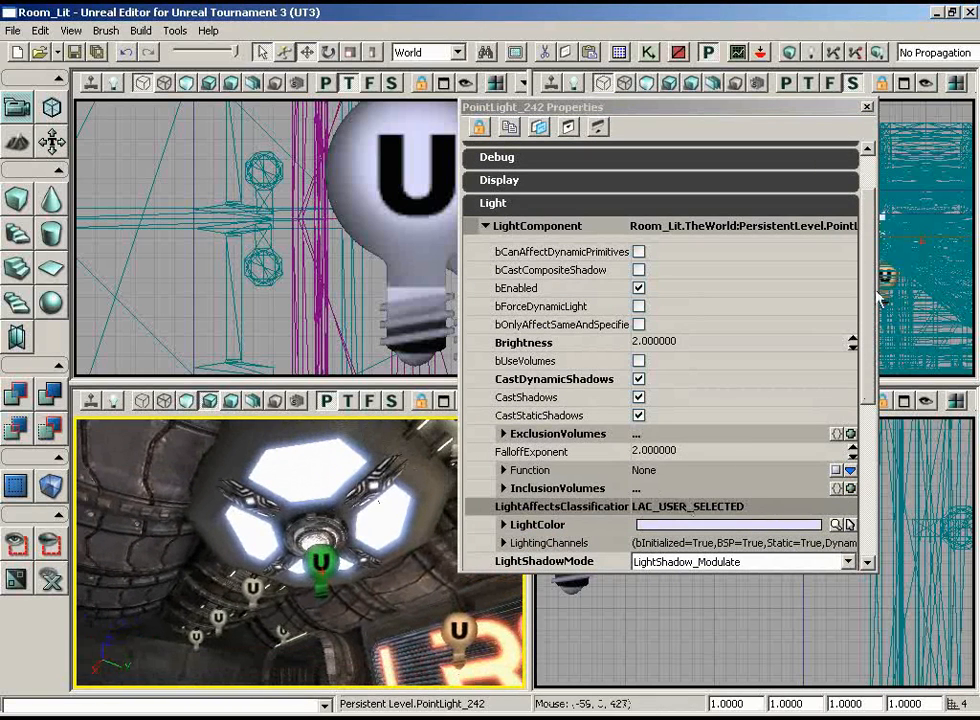
left_click_drag(872, 289, 871, 361)
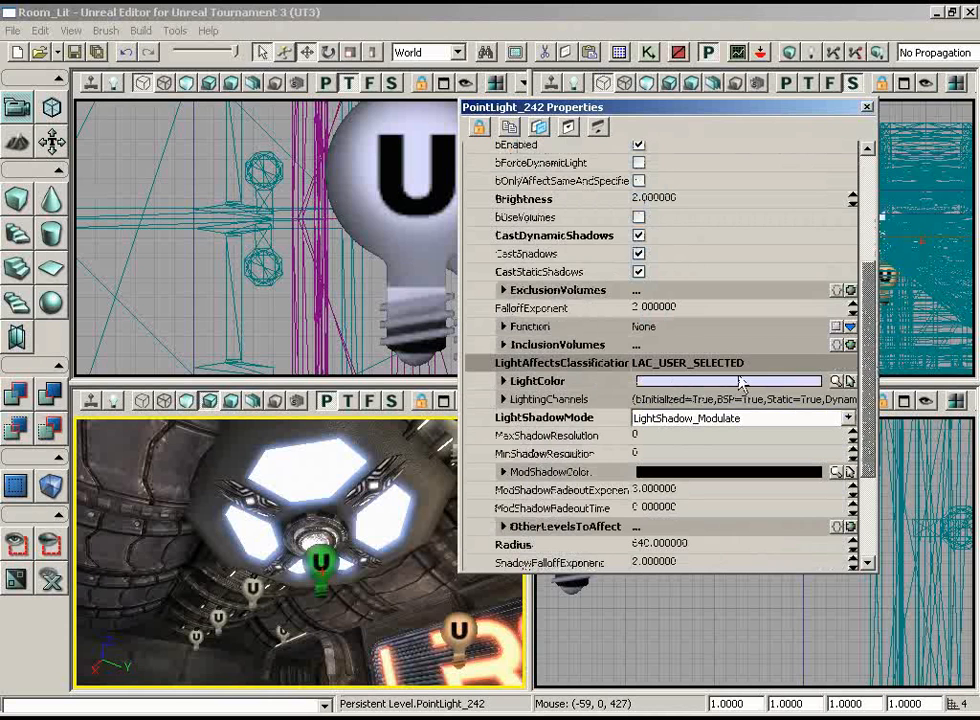
scroll(873, 310, "down", 2)
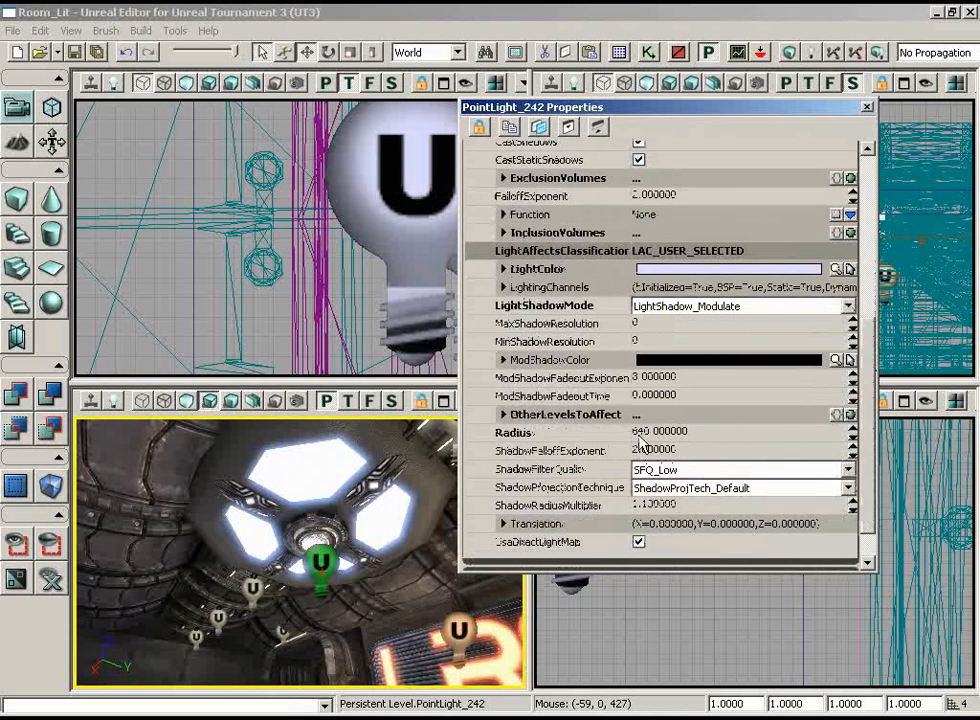
Step: Select the middle point light below the small ceiling strip lights and inspect its Brightness, LightColor and Radius
left_click_drag(347, 508, 318, 550)
right_click_drag(347, 508, 325, 560)
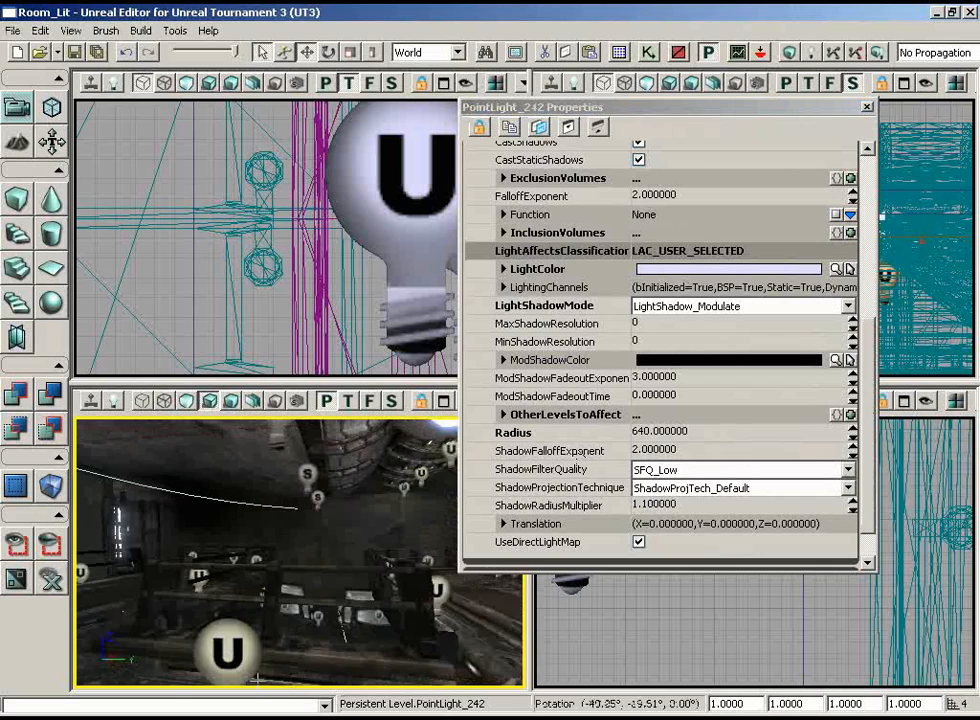
left_click_drag(347, 508, 525, 502)
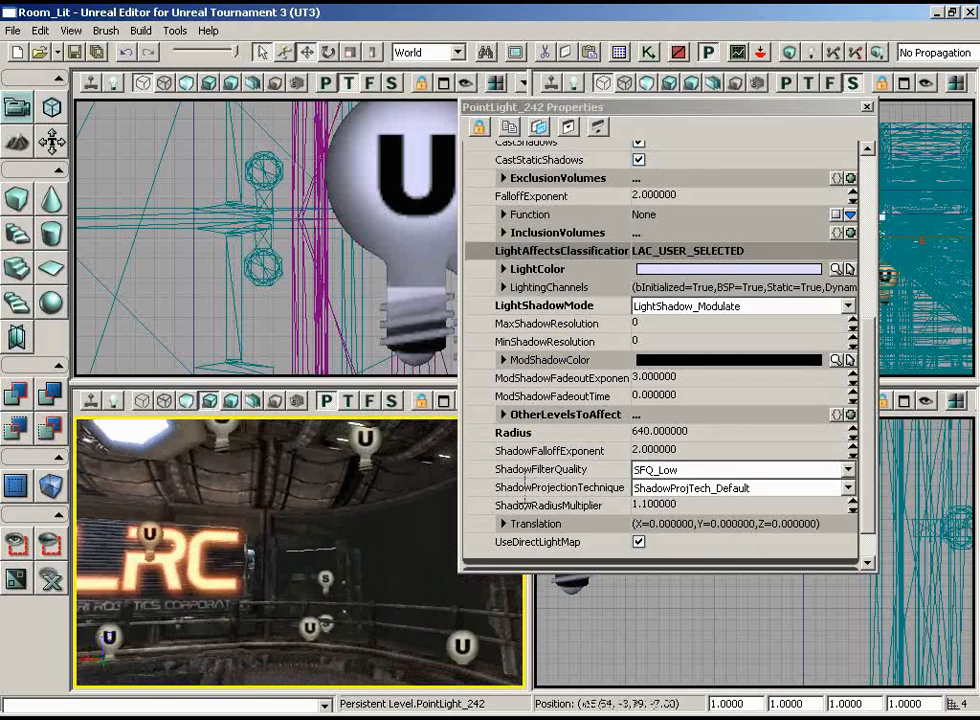
right_click_drag(525, 502, 518, 450)
left_click_drag(518, 450, 455, 420)
left_click_drag(259, 489, 300, 493)
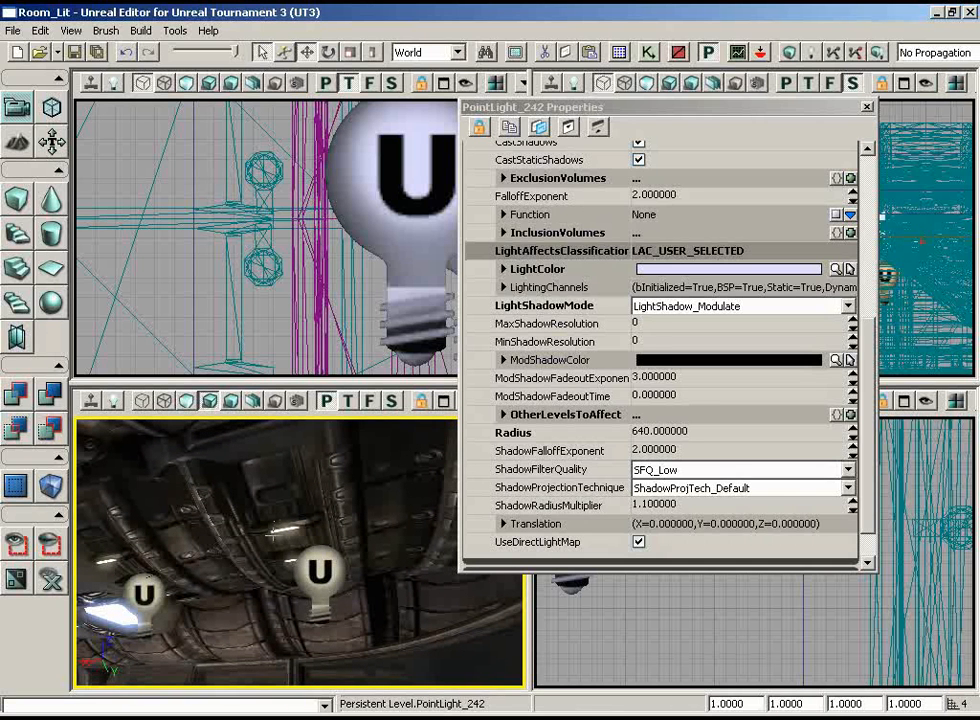
left_click(320, 590)
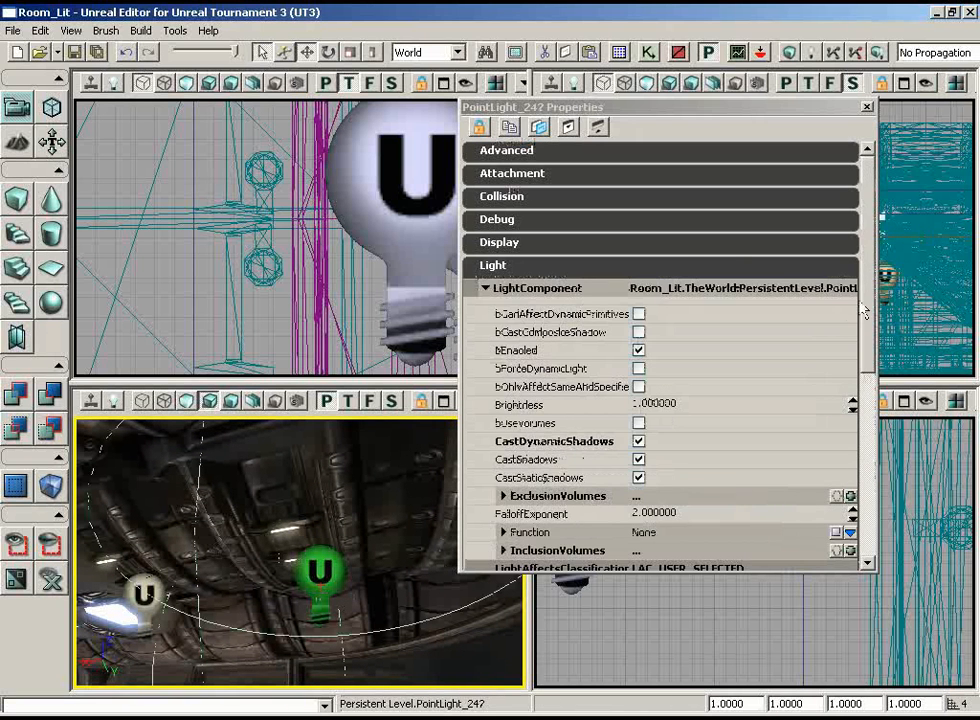
scroll(865, 312, "down", 3)
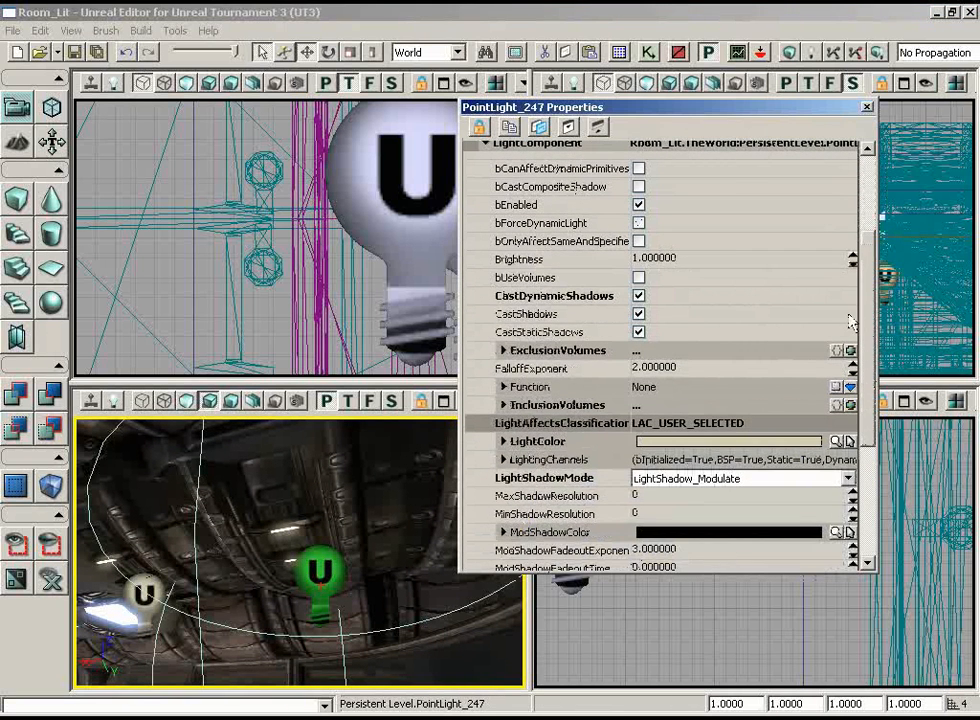
scroll(849, 320, "down", 1)
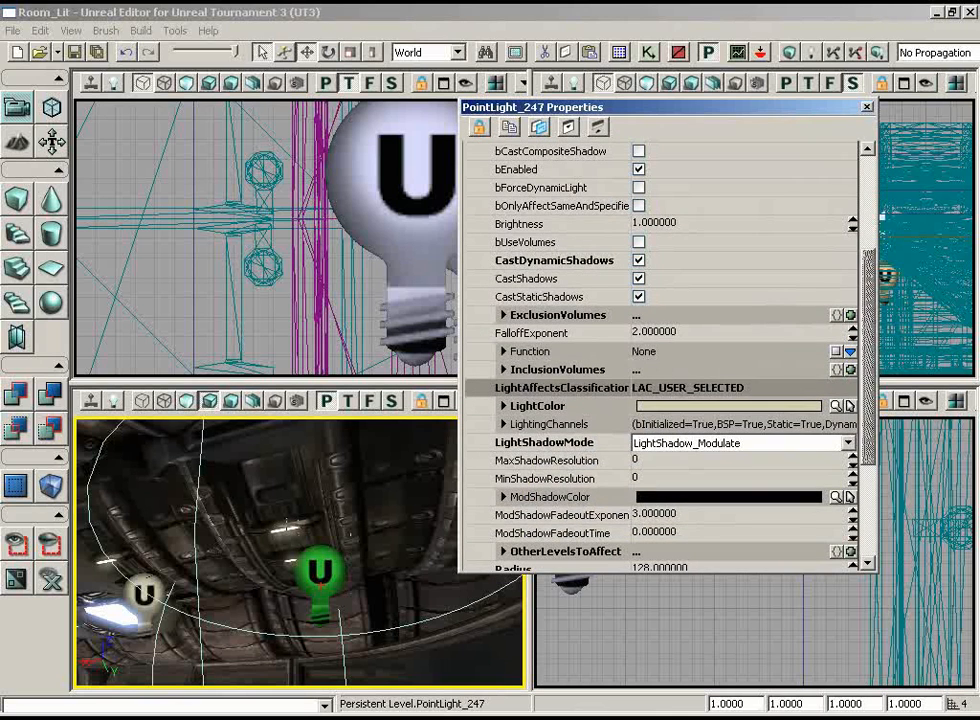
scroll(866, 340, "down", 2)
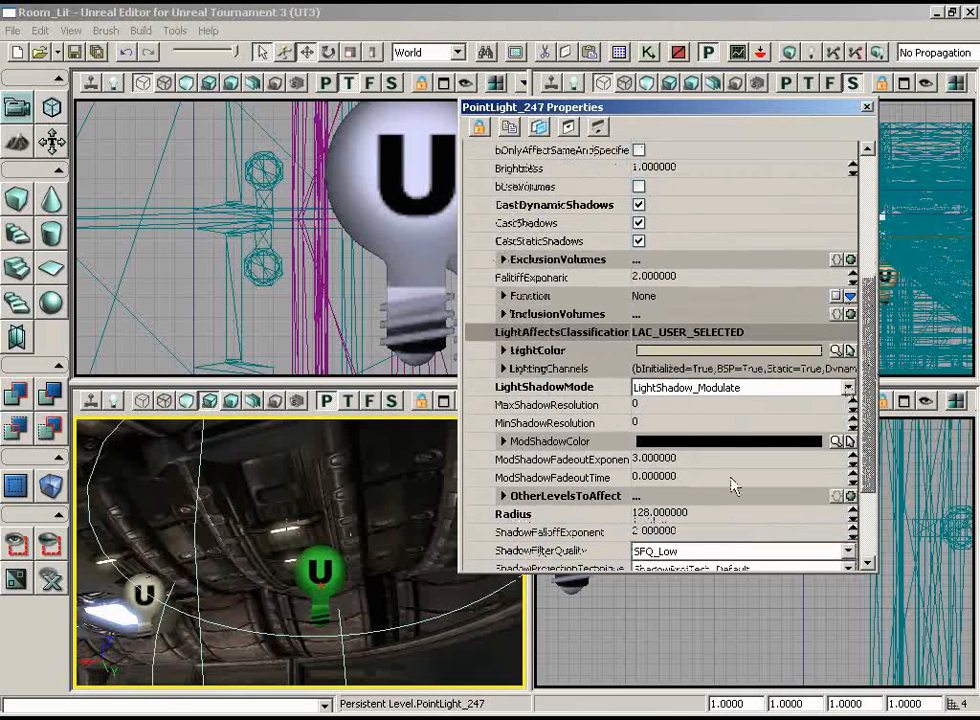
Step: Compare the row of small ceiling strip lights and their point lights with the large ceiling fixture and the LRC sign
left_click_drag(358, 462, 357, 482)
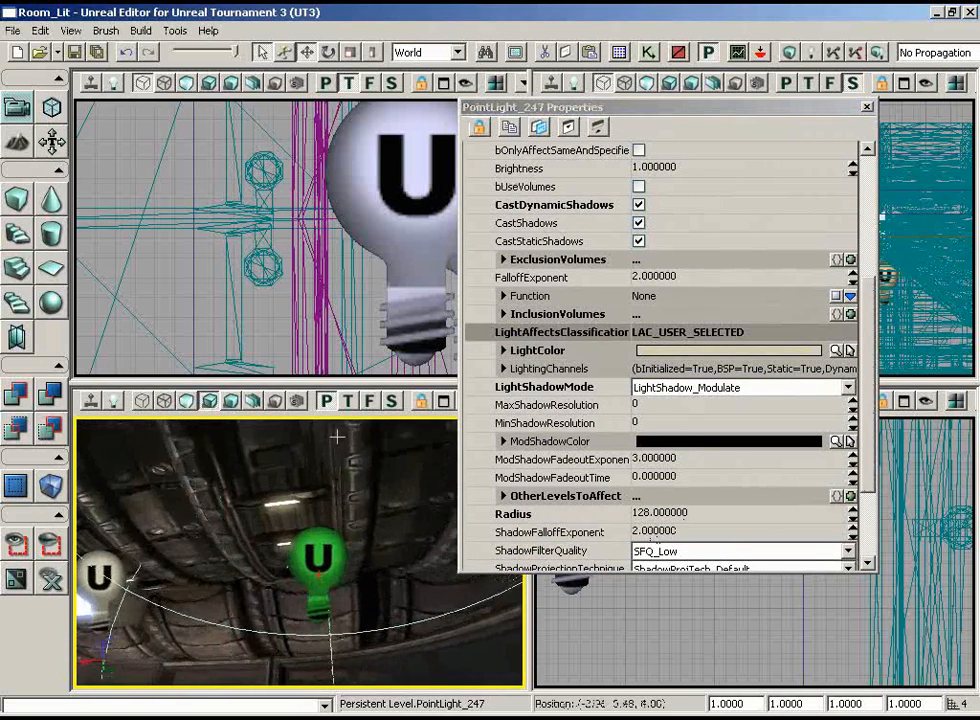
left_click_drag(336, 440, 358, 533)
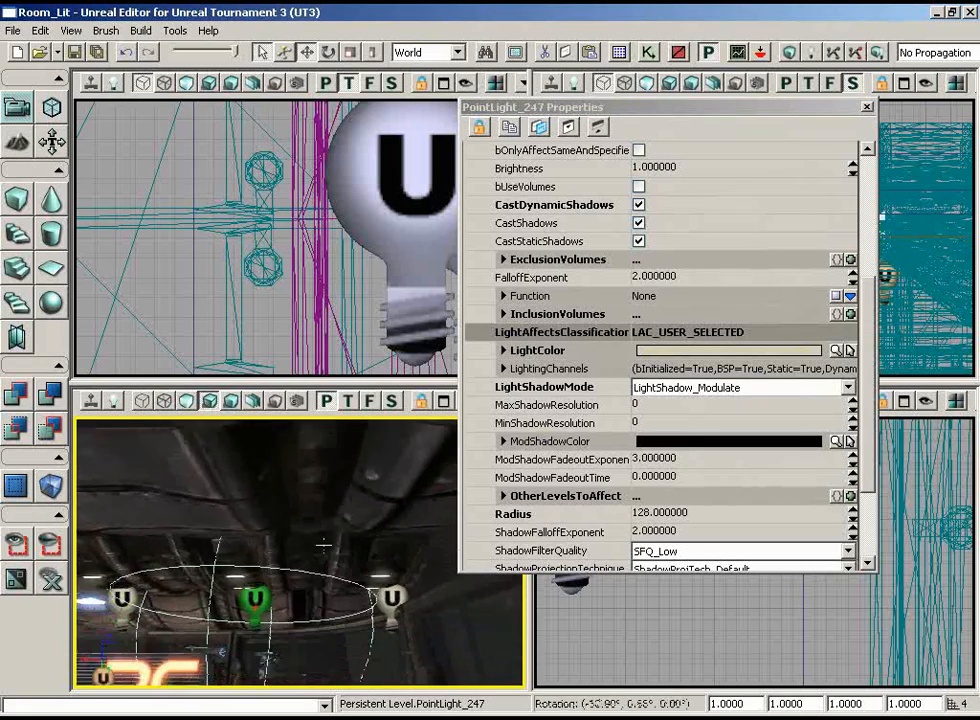
right_click_drag(293, 593, 293, 648)
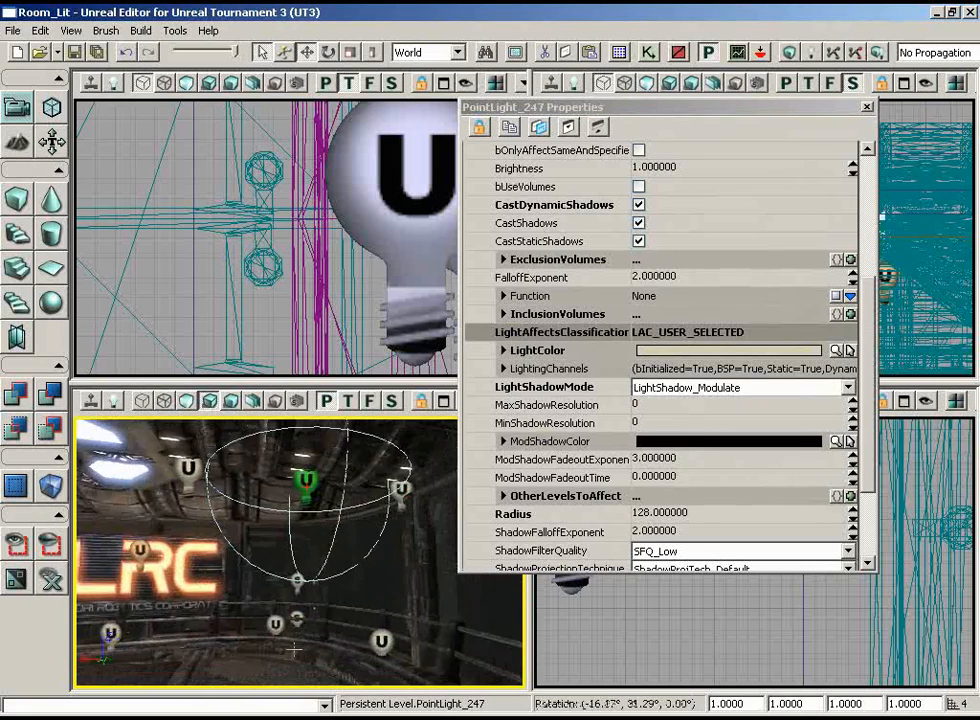
left_click_drag(177, 648, 140, 596)
right_click_drag(296, 489, 262, 490)
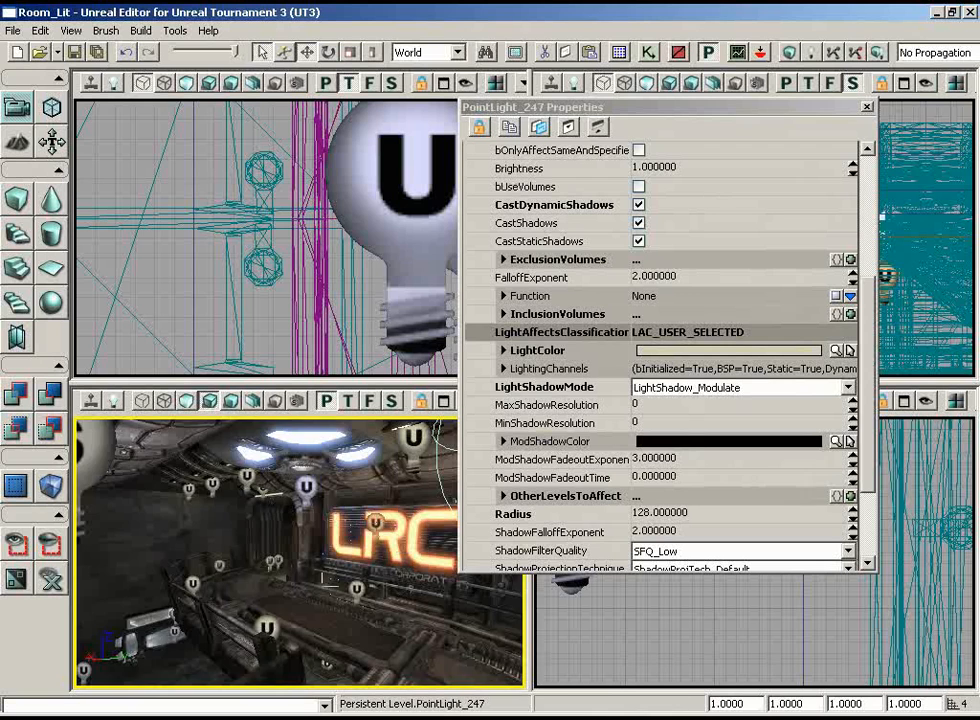
right_click_drag(329, 580, 478, 462)
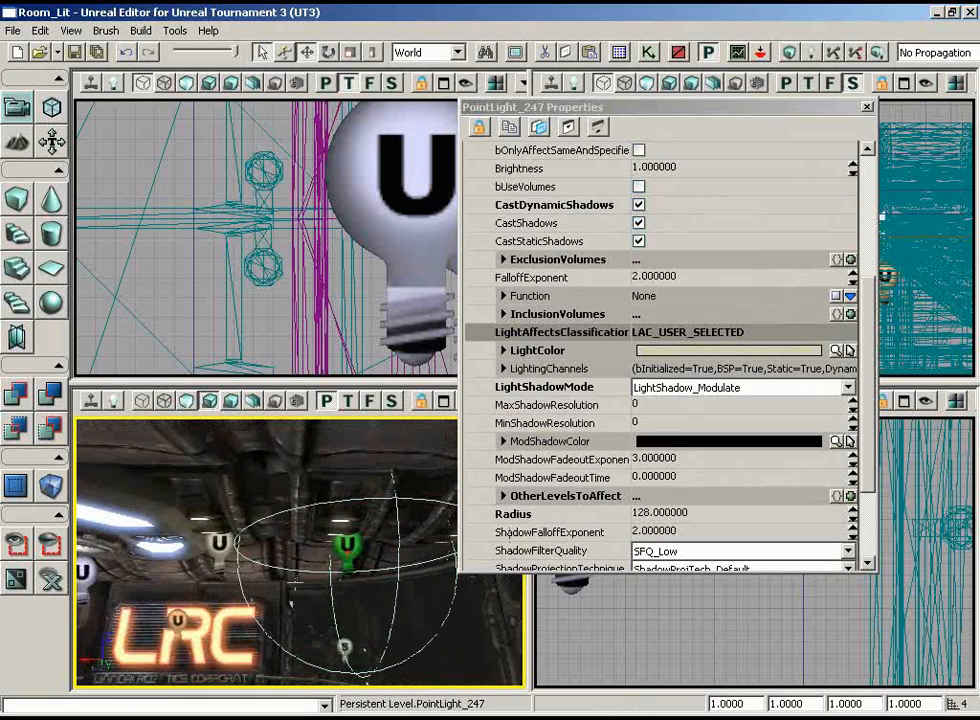
Step: Select the point light in front of the wall display's central grey panel and inspect its Brightness
right_click_drag(450, 535, 210, 590)
left_click_drag(210, 590, 199, 501)
right_click_drag(199, 501, 168, 465)
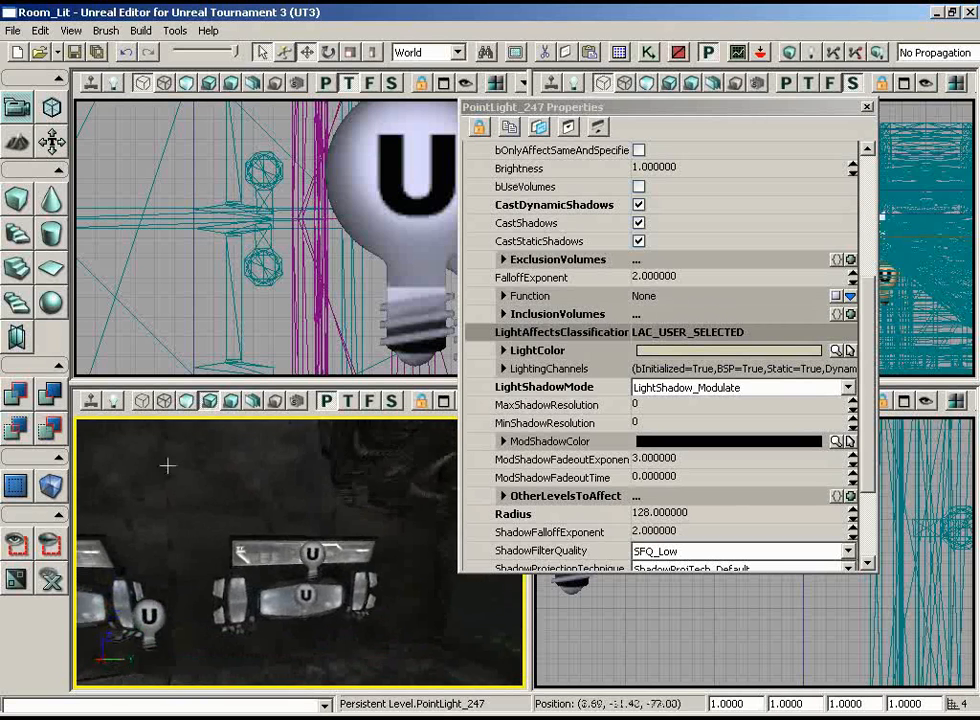
left_click_drag(168, 465, 152, 424)
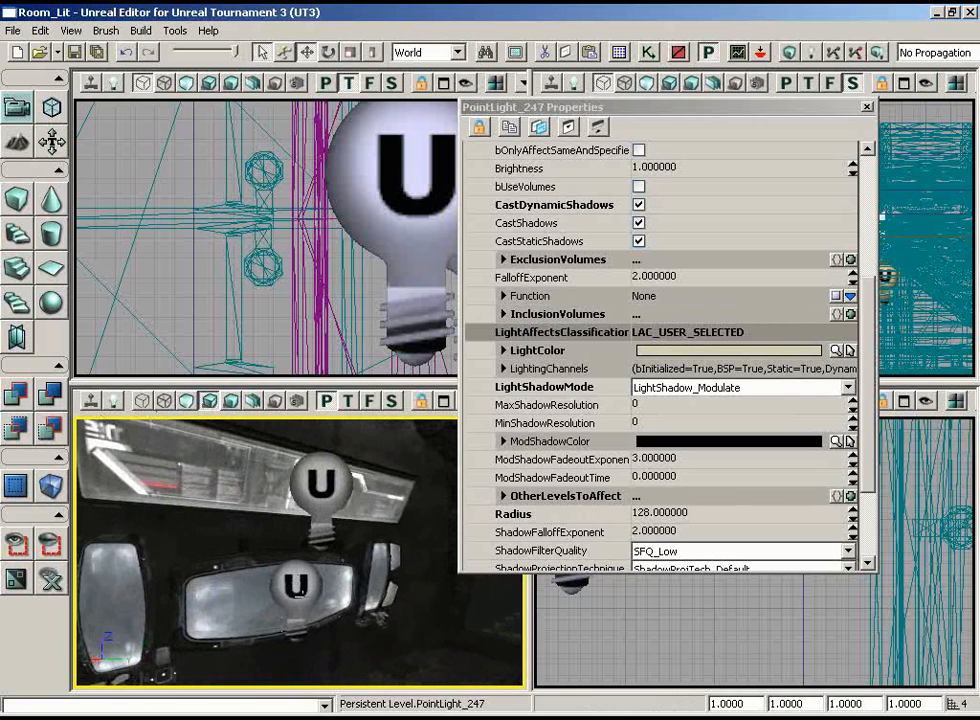
left_click(297, 590)
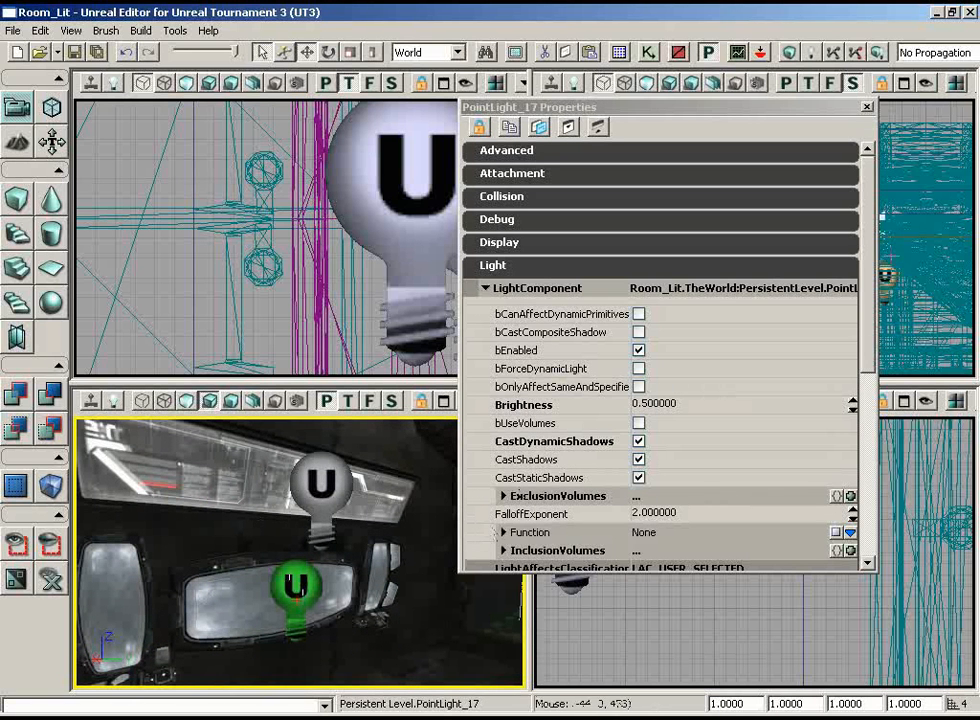
Step: Examine the whole wall display around the selected point light and check the light's LightColor
right_click_drag(405, 520, 398, 573)
left_click_drag(398, 573, 361, 477)
right_click_drag(426, 481, 464, 446)
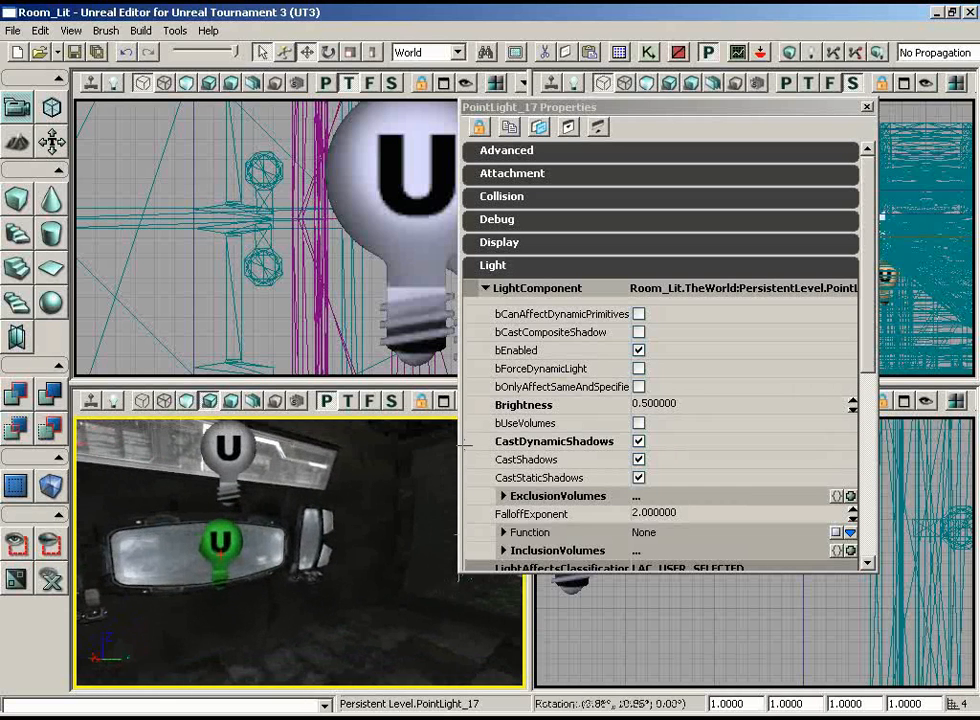
left_click_drag(464, 446, 328, 476)
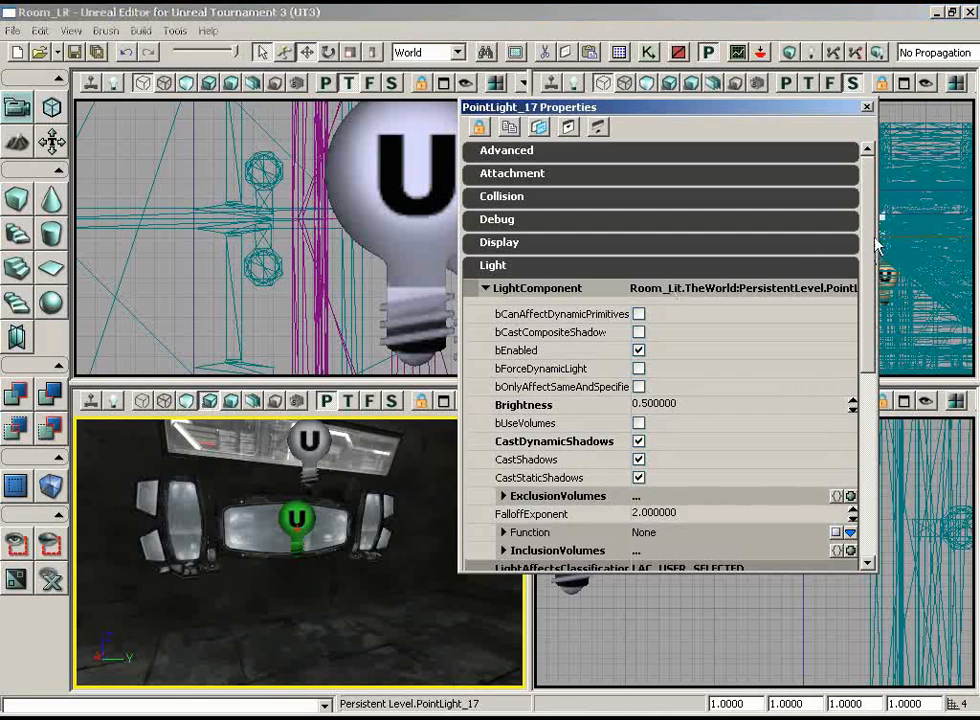
scroll(868, 280, "down", 3)
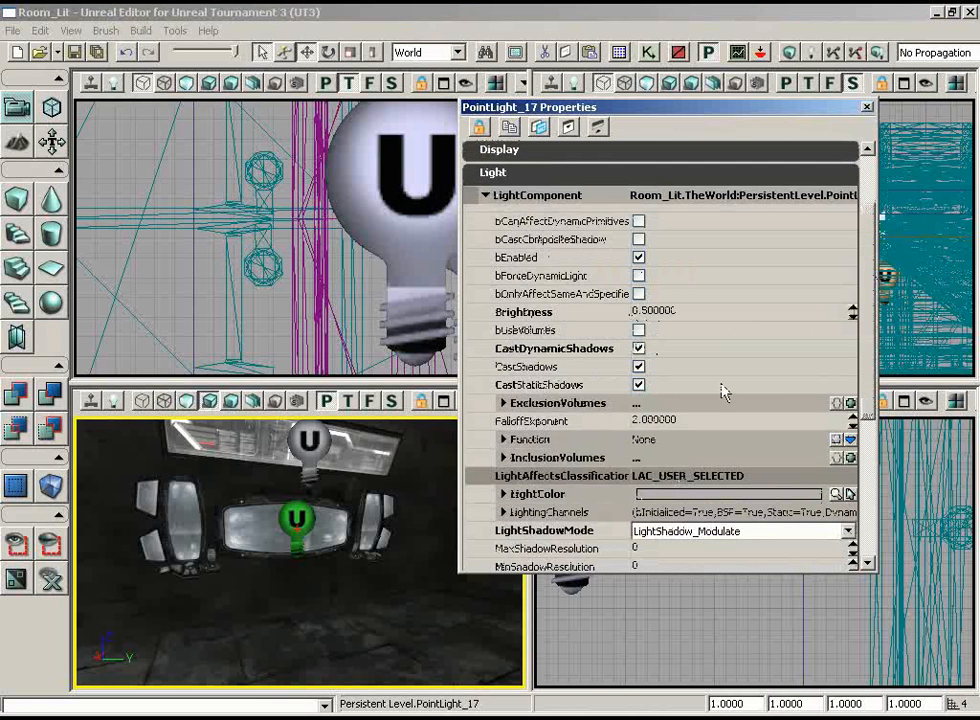
scroll(760, 390, "down", 3)
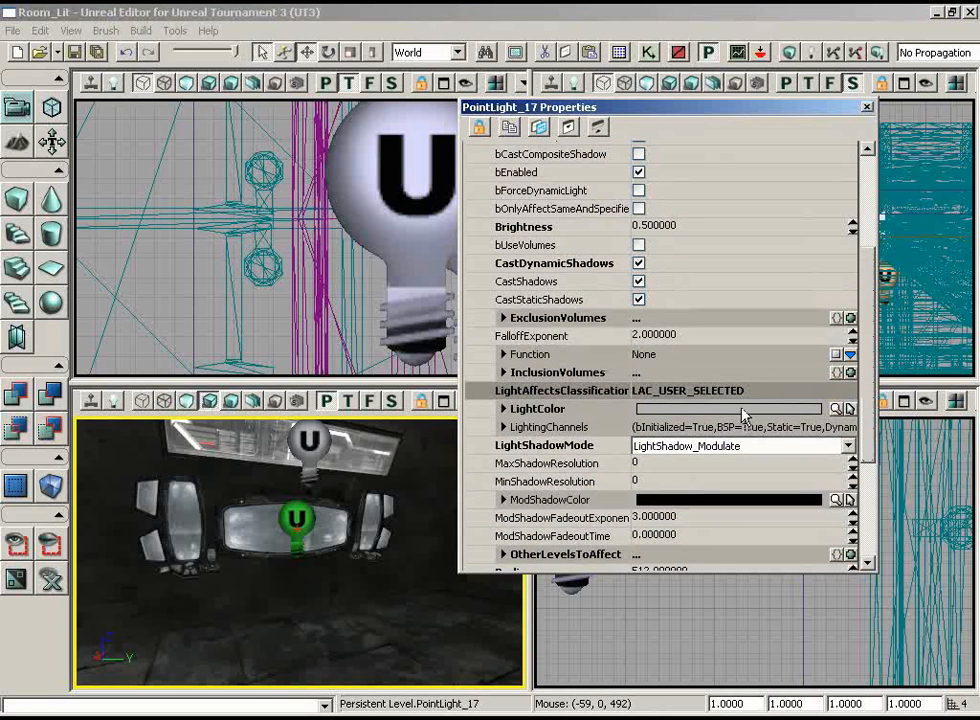
Step: Examine the display's central grey panel up close and check its point light's Radius
left_click_drag(440, 516, 348, 450)
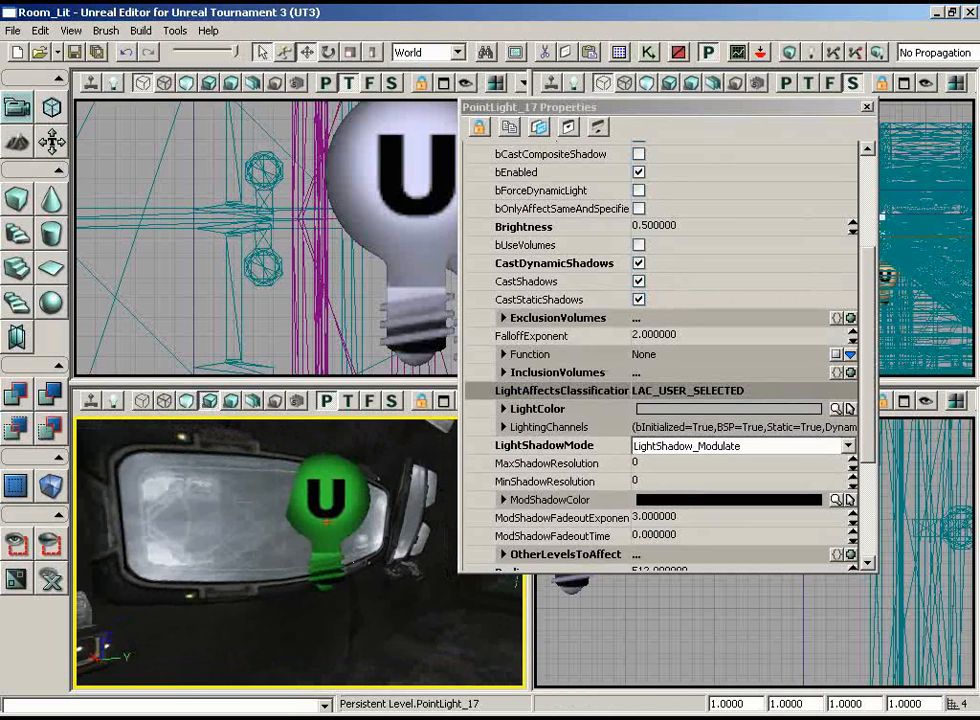
mouse_move(262, 500)
left_mouse_down()
mouse_move(258, 541)
mouse_move(263, 517)
left_mouse_up()
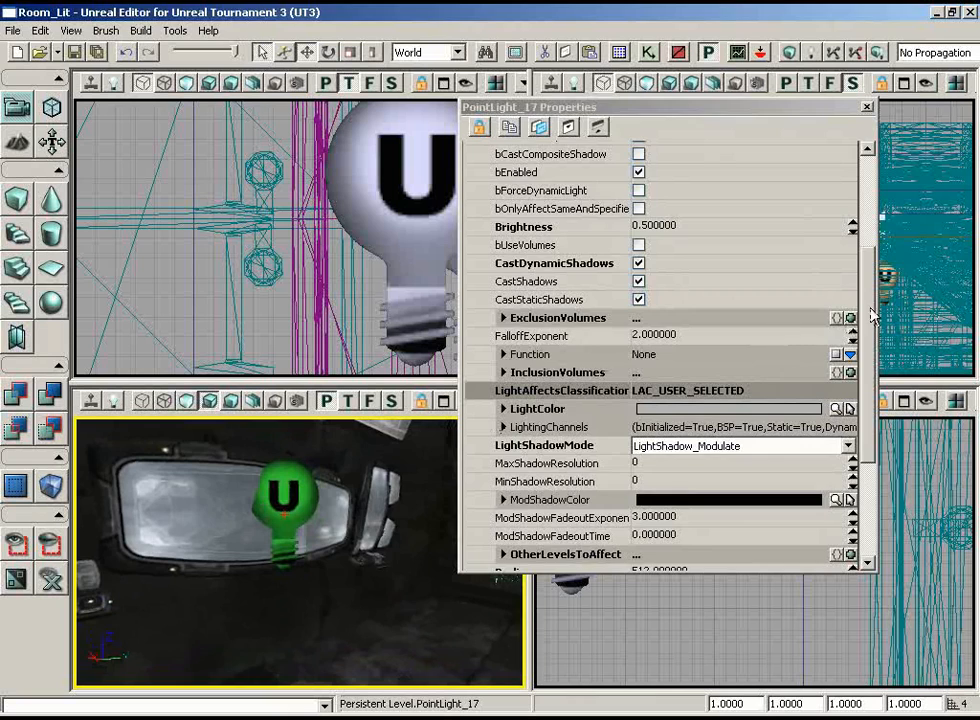
left_click_drag(873, 316, 866, 384)
Step: Select the S-marked fill light in the dark stone-floored area and inspect its Brightness, Radius and LightColor
mouse_move(362, 548)
left_mouse_down()
mouse_move(278, 660)
mouse_move(302, 656)
mouse_move(375, 551)
left_mouse_up()
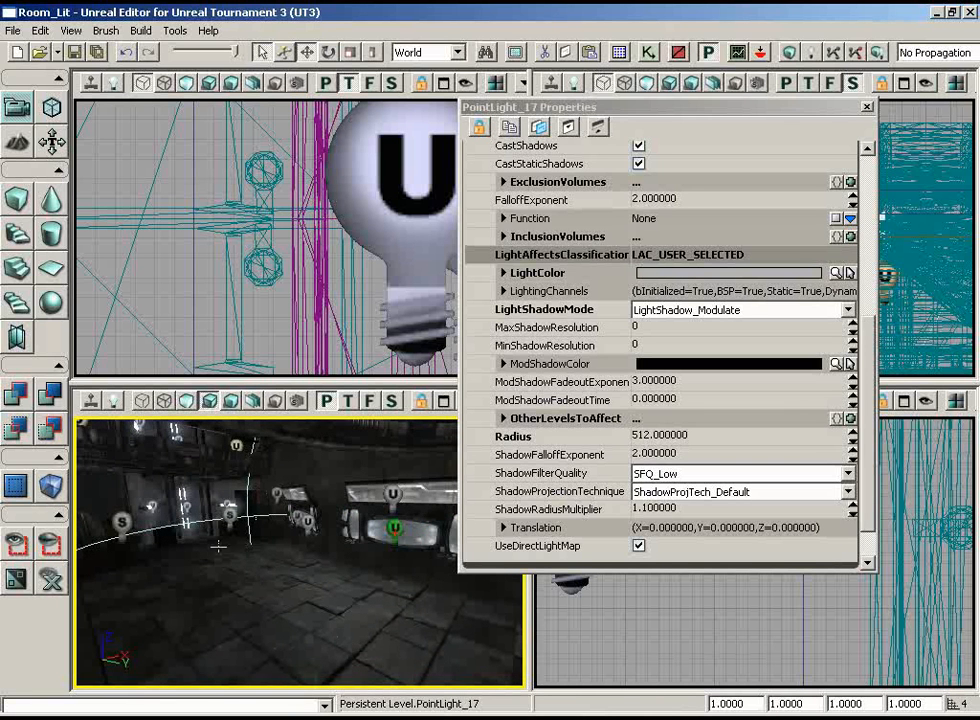
right_click_drag(307, 595, 268, 577)
left_click_drag(268, 577, 292, 601)
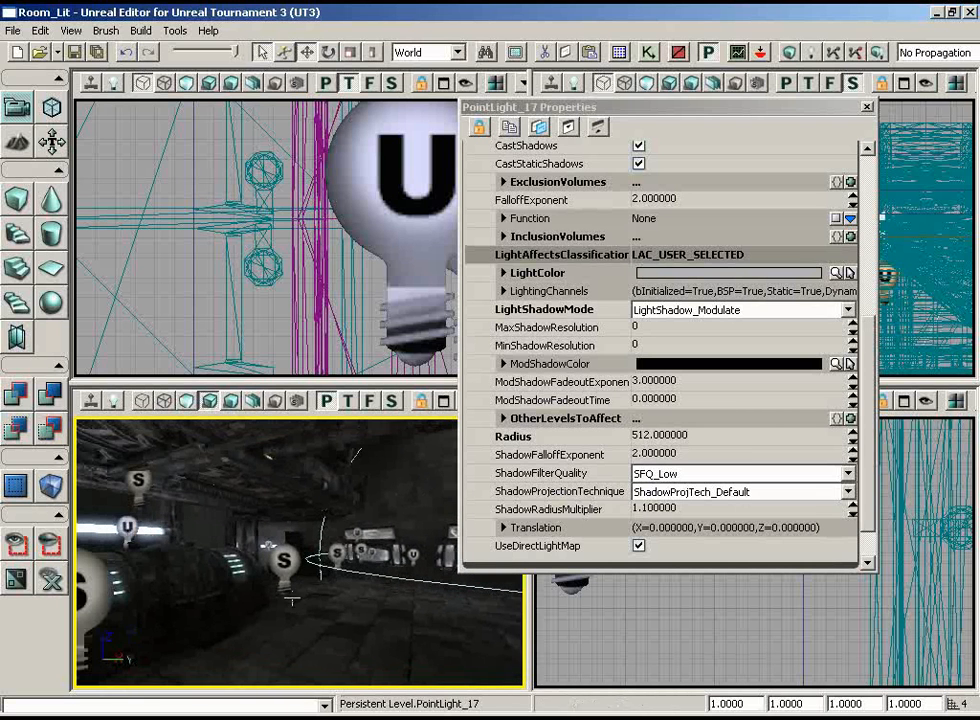
left_click(283, 561)
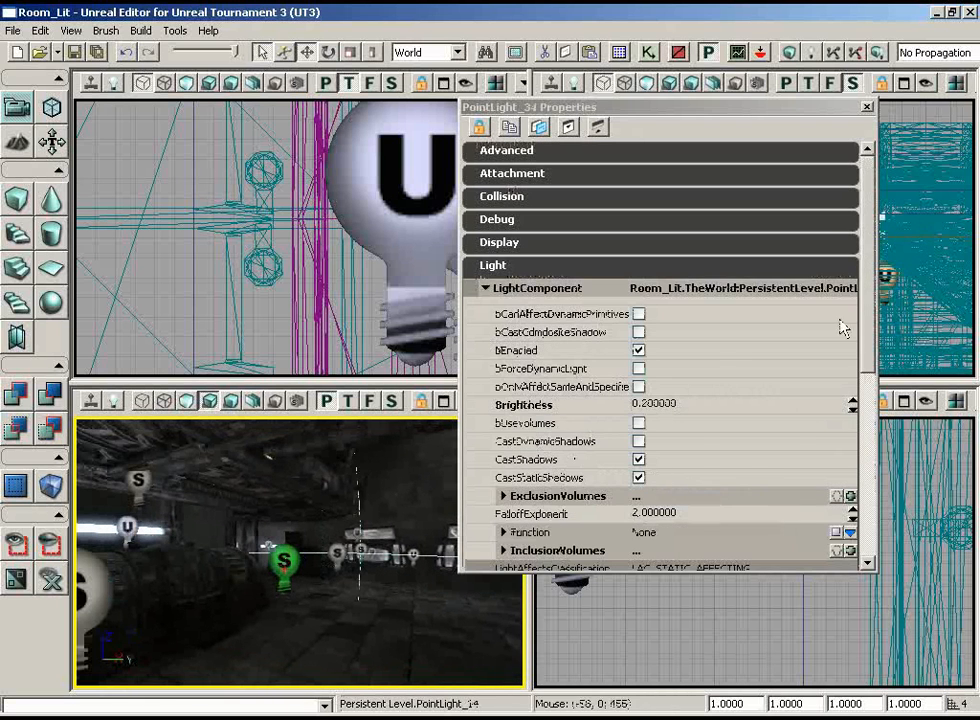
left_click_drag(872, 235, 877, 372)
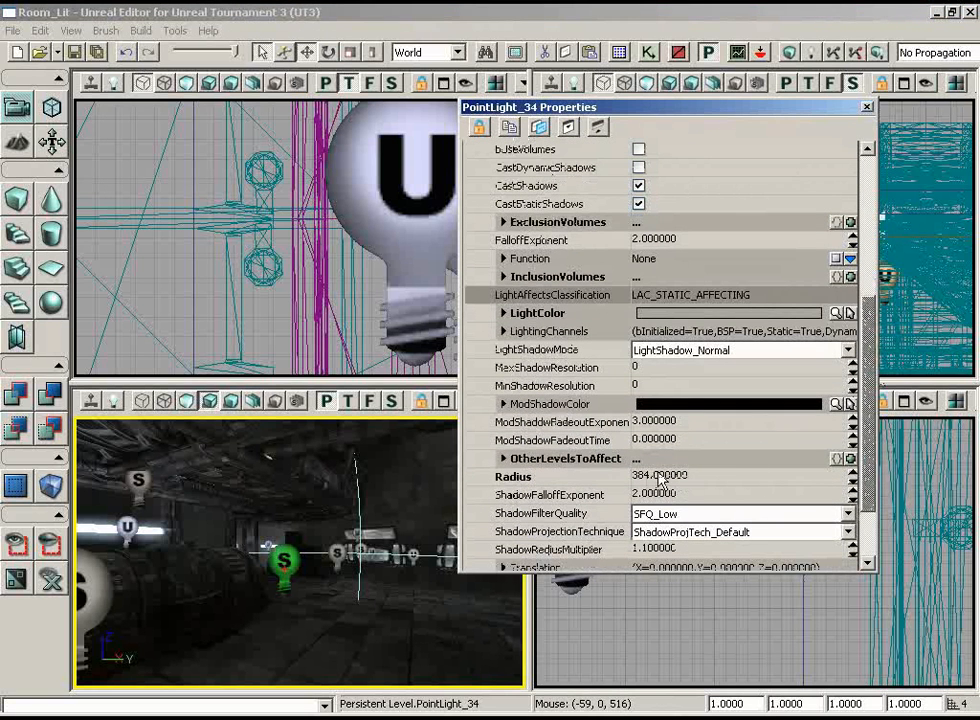
scroll(856, 340, "up", 2)
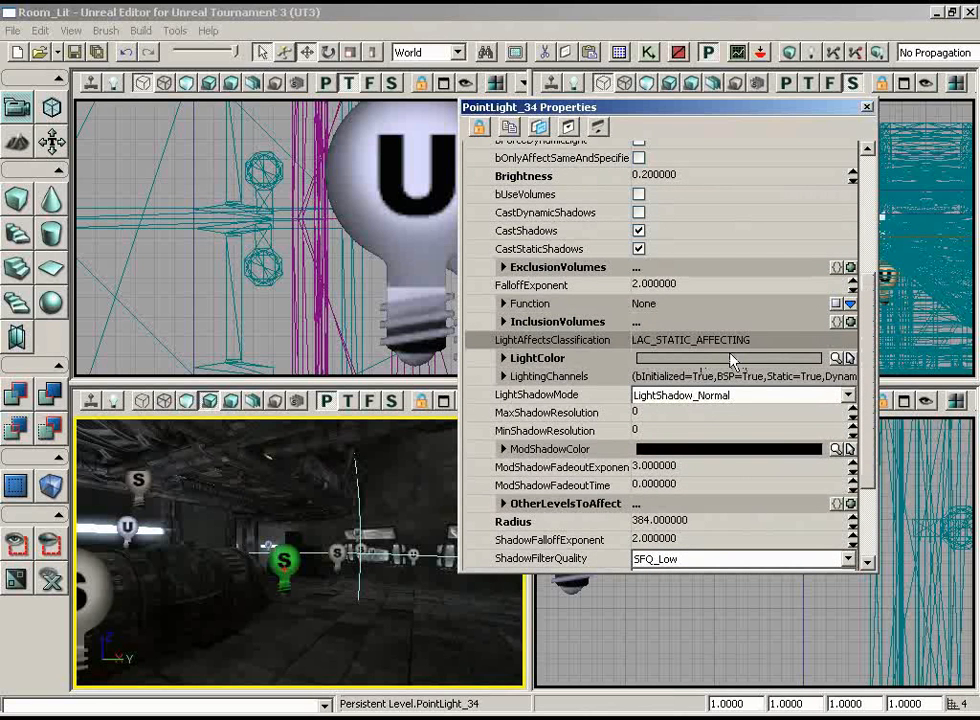
Step: Select an S-marked fill light in the area near the LRC sign and inspect its Brightness, LightColor and Radius
right_click_drag(385, 606, 477, 558)
left_click_drag(359, 609, 368, 429)
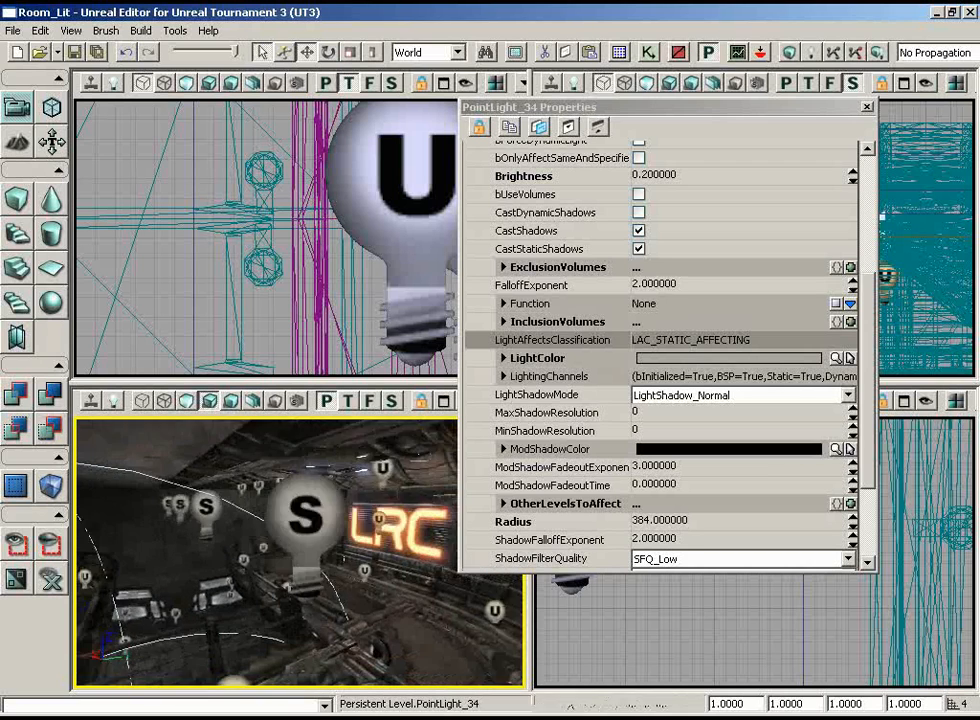
left_click(241, 506)
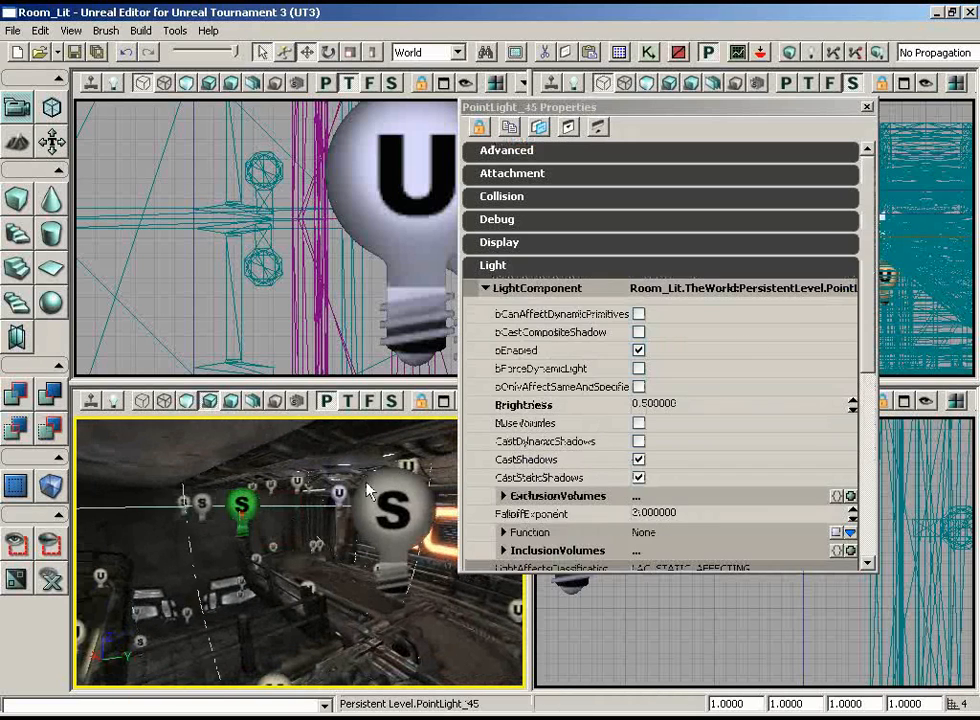
left_click_drag(868, 286, 869, 370)
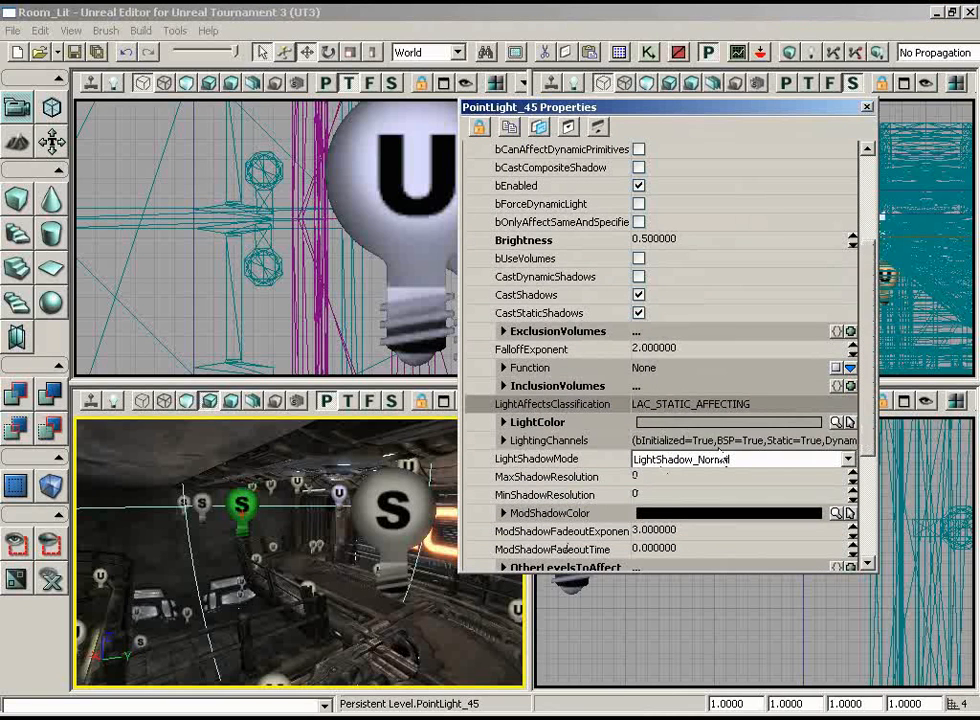
mouse_move(866, 302)
left_mouse_down()
mouse_move(867, 332)
mouse_move(867, 324)
left_mouse_up()
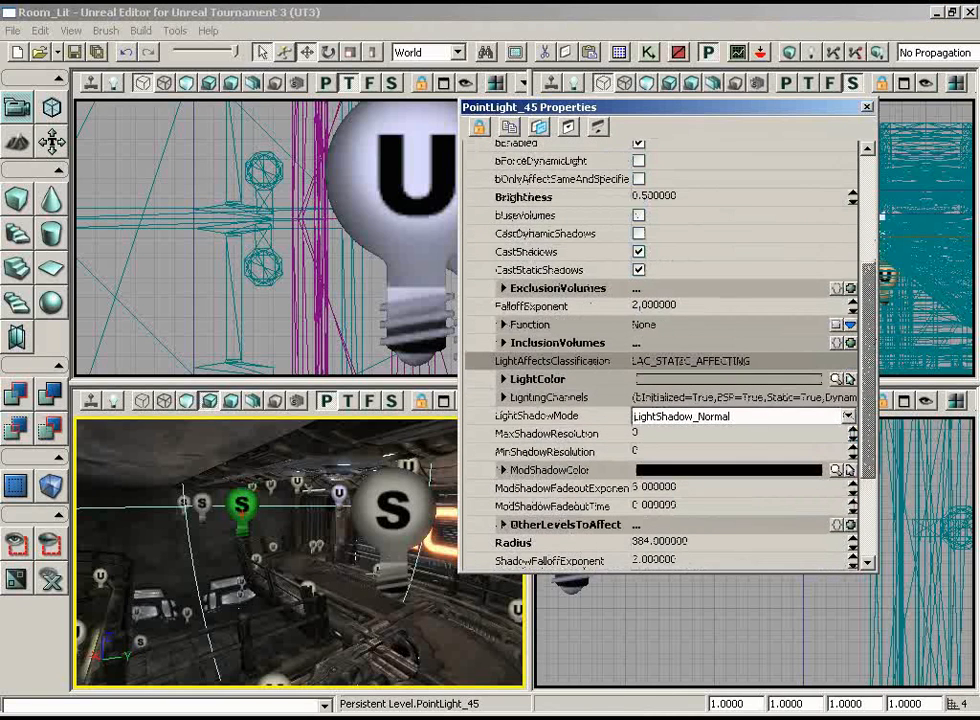
Step: Select the S-marked fill light beside the round machine with the glowing orange base and inspect its Brightness and LightColor
left_click_drag(228, 545, 210, 524)
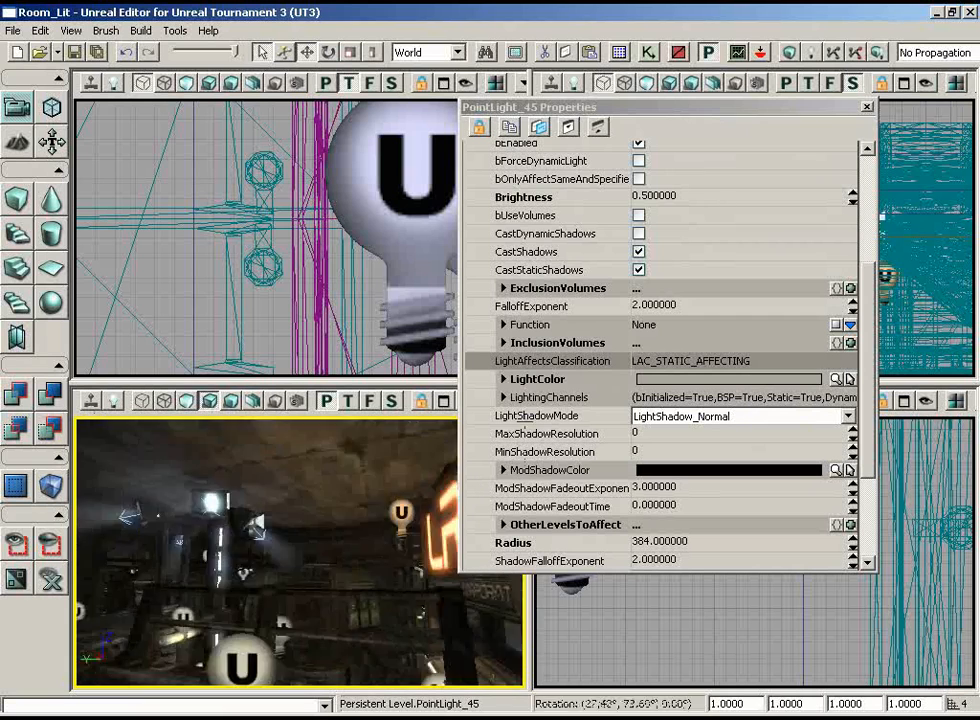
left_click_drag(375, 435, 312, 426)
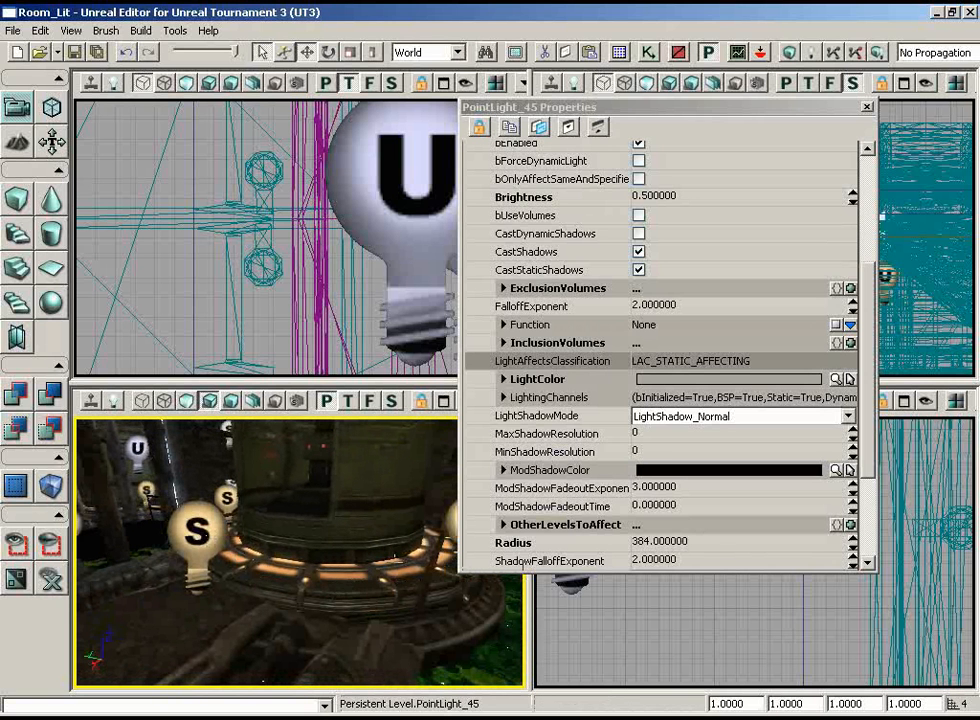
left_click(196, 530)
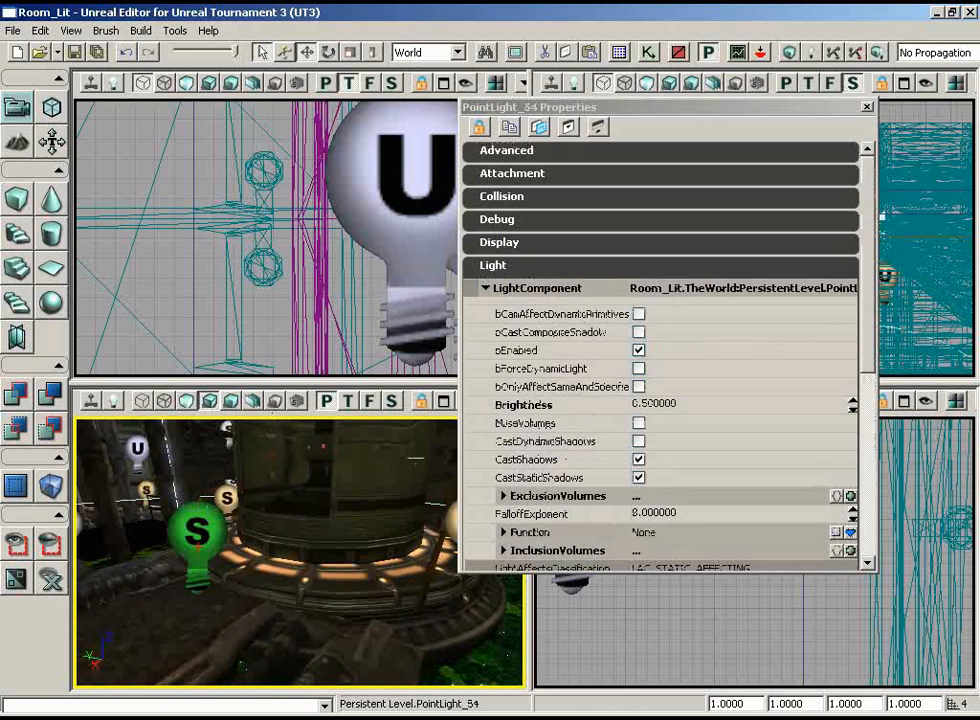
left_click_drag(866, 238, 866, 300)
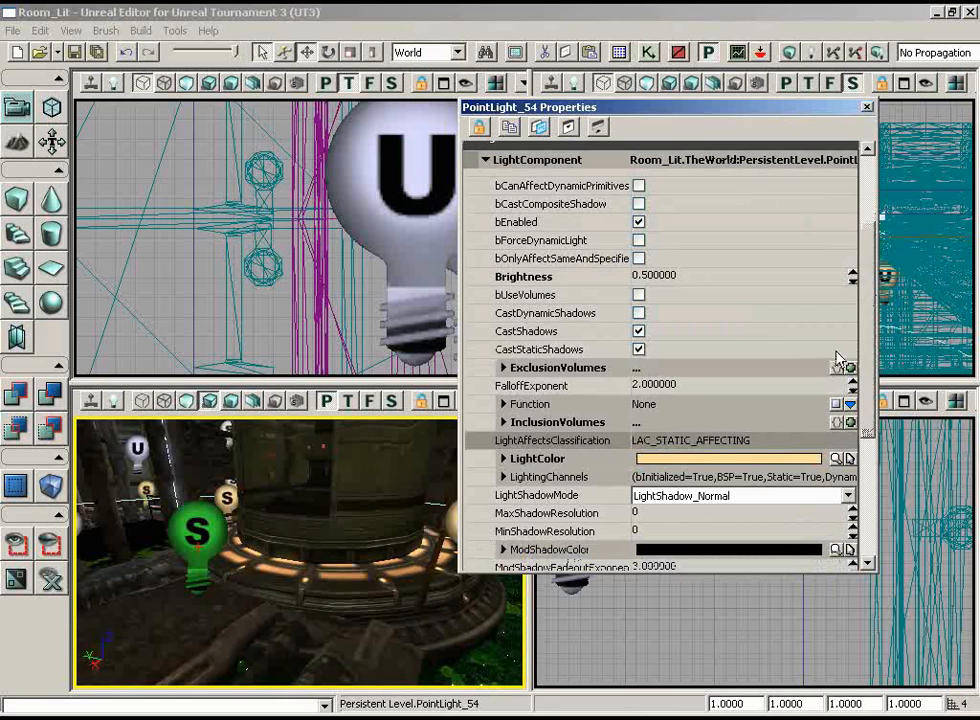
Step: Examine the orange light panels around the machine's base and check the selected fill light's Radius
right_click_drag(352, 600, 394, 550)
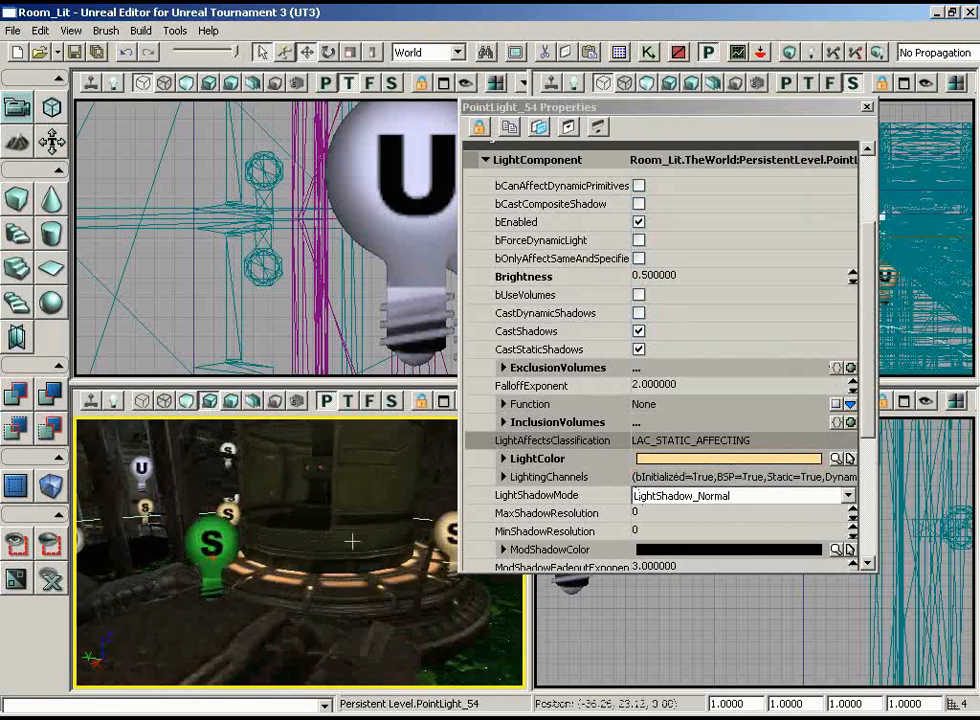
right_click_drag(311, 483, 306, 563)
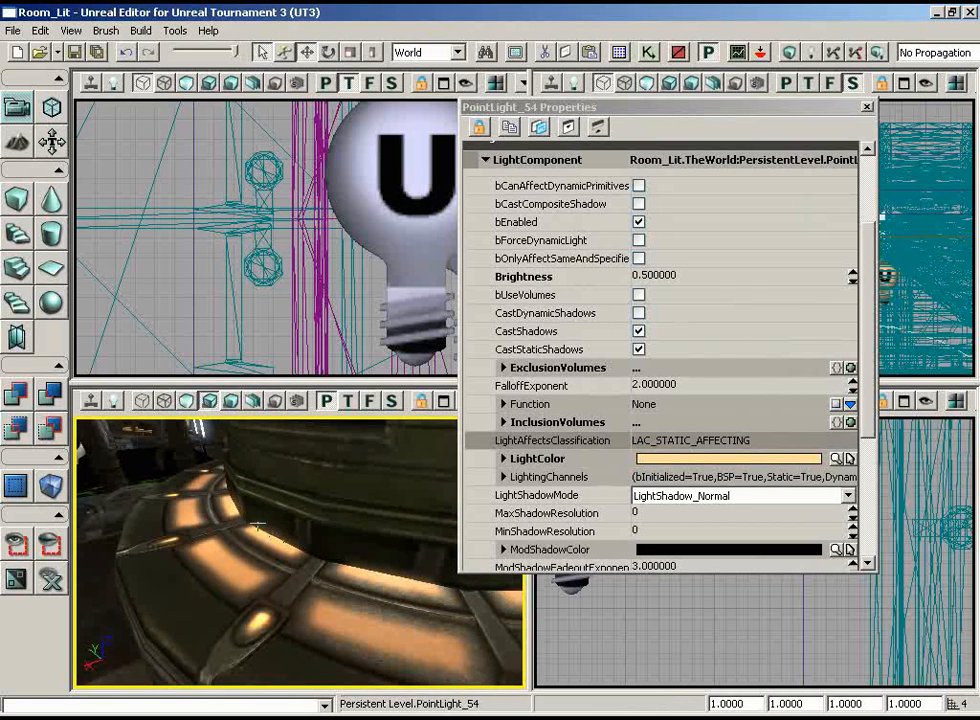
left_click_drag(240, 521, 240, 612)
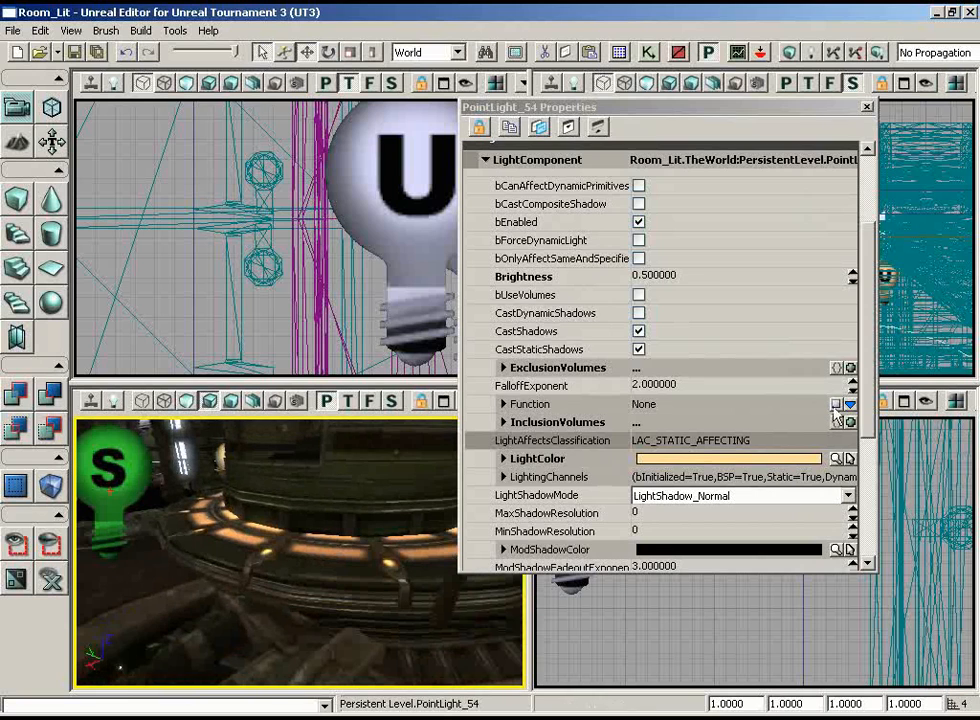
left_click_drag(868, 343, 862, 428)
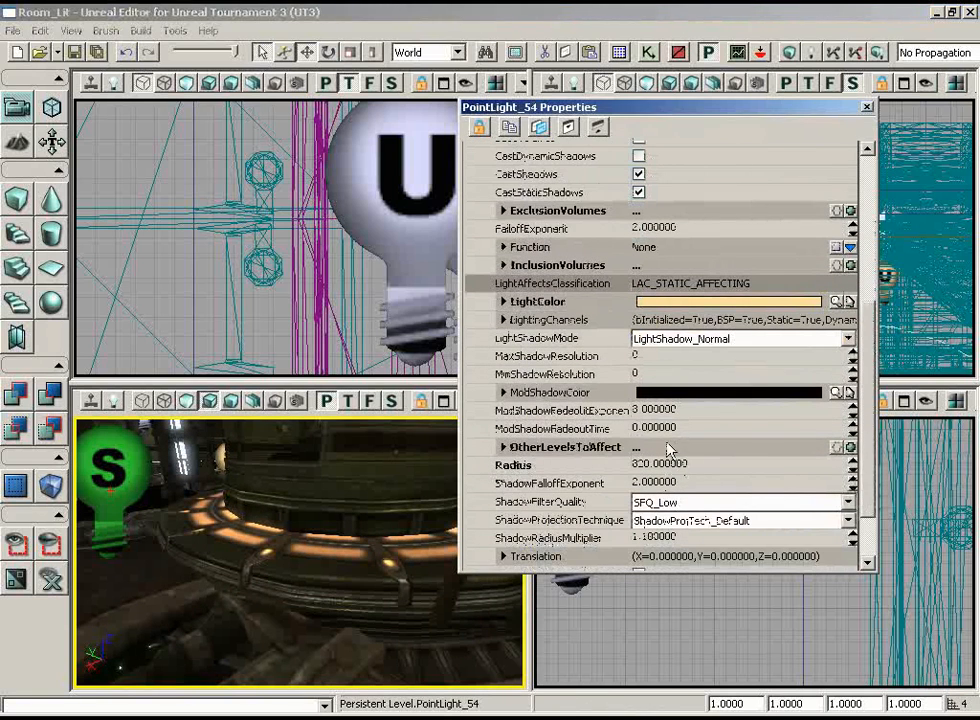
Step: Select the U-marked point light inside the round machine and inspect its Brightness, CastShadows, LightColor and Radius
left_click_drag(338, 498, 358, 431)
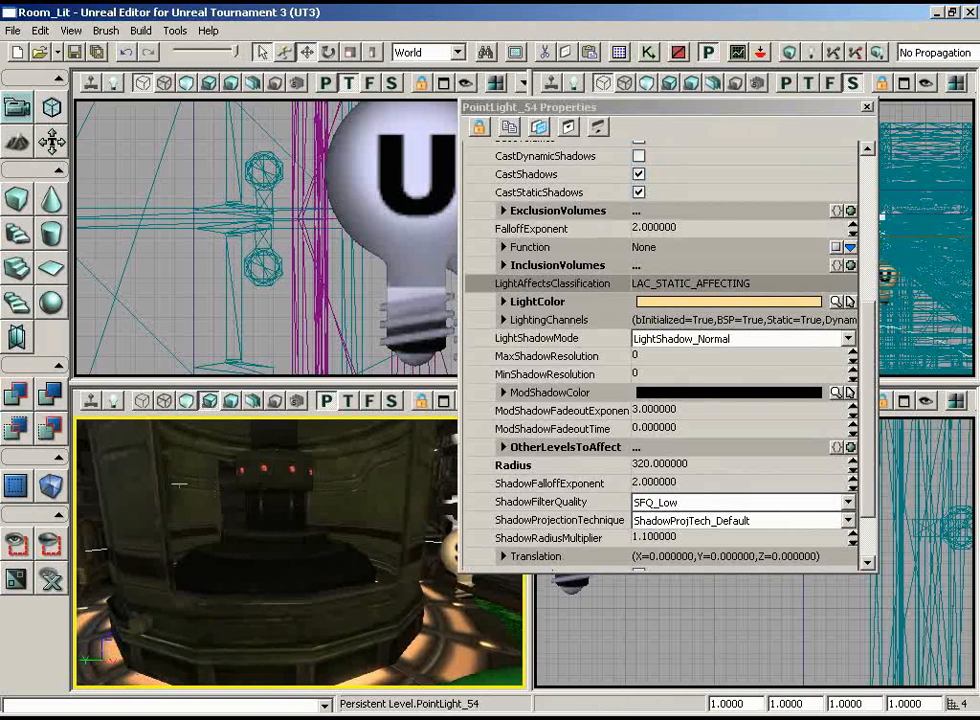
left_click_drag(267, 502, 215, 495)
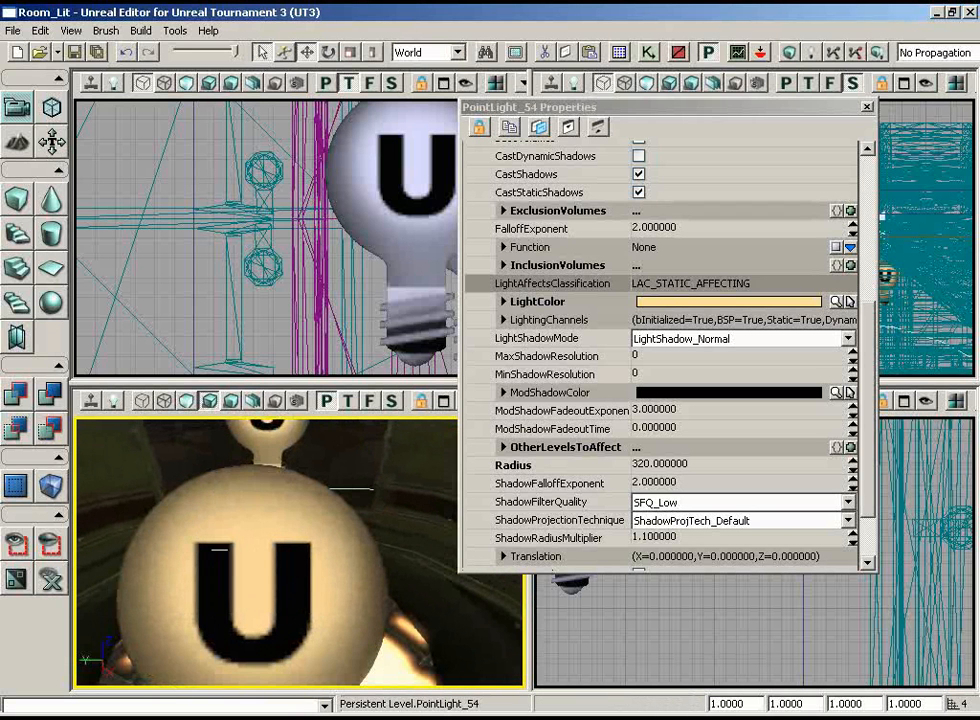
left_click(235, 519)
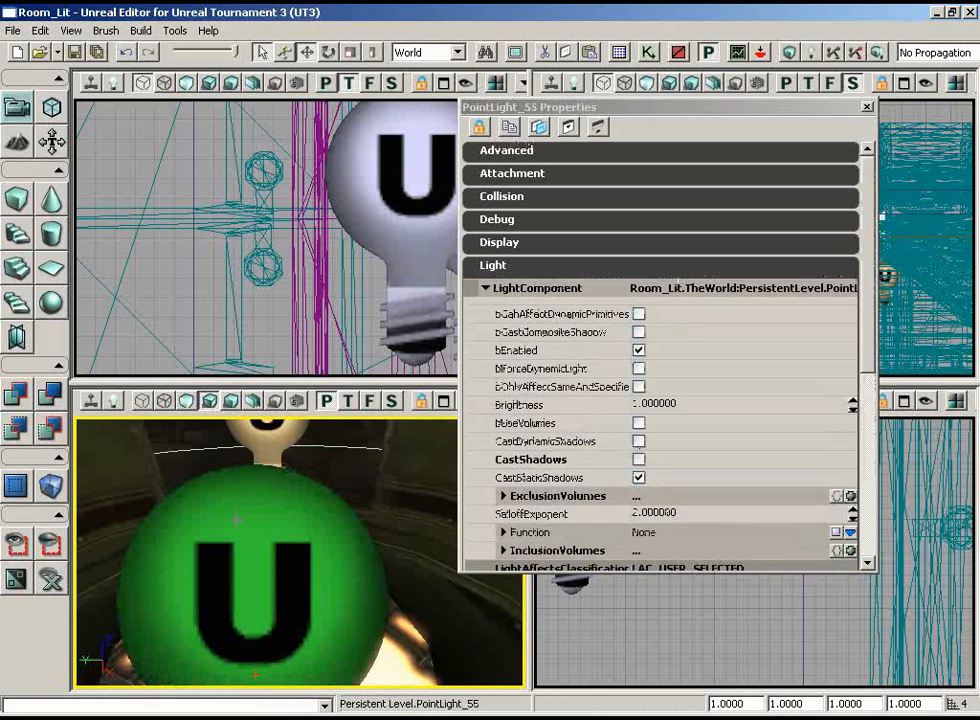
left_click_drag(870, 273, 868, 368)
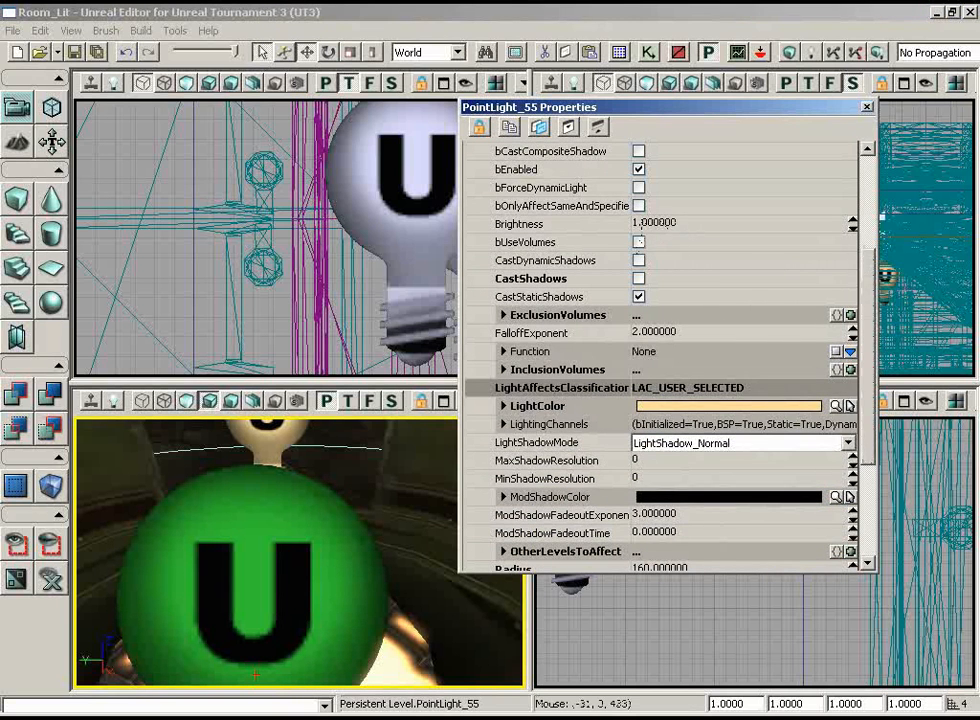
mouse_move(868, 295)
left_mouse_down()
mouse_move(871, 335)
mouse_move(868, 305)
left_mouse_up()
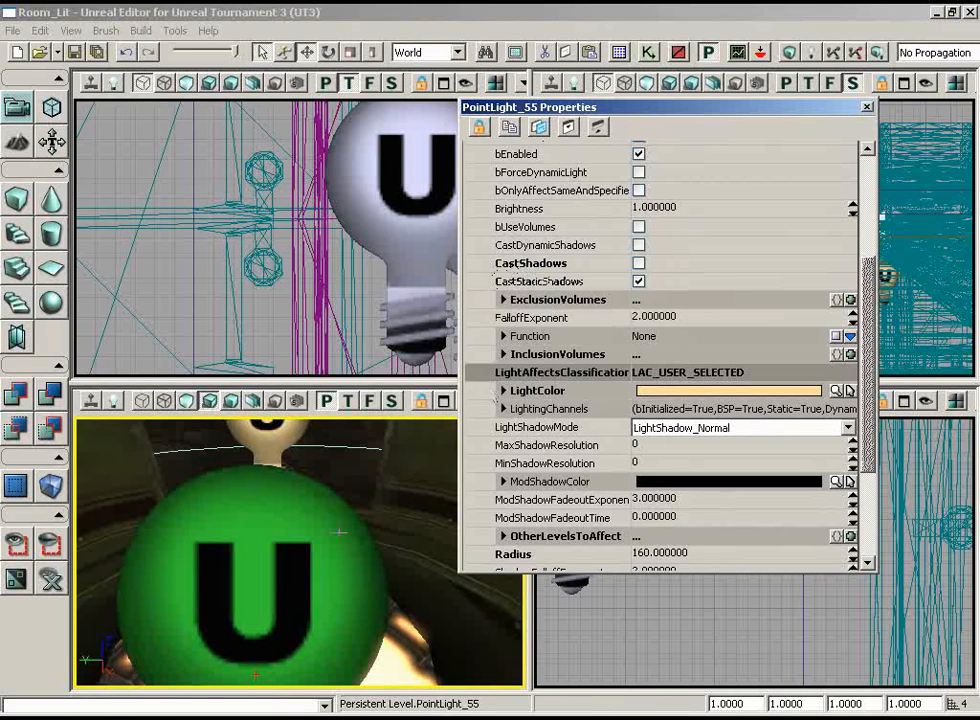
Step: Examine the round machine's interior walls and red-lit central core around the selected point light
left_click_drag(306, 530, 72, 506)
right_click_drag(73, 506, 175, 505)
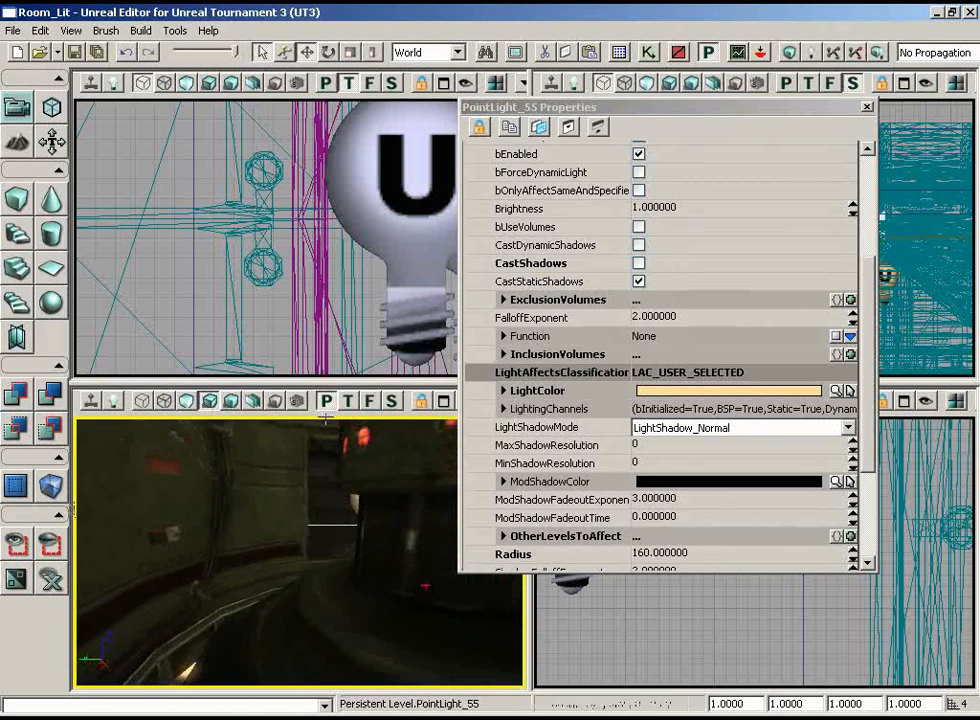
left_click_drag(175, 505, 215, 545)
right_click_drag(215, 545, 257, 497)
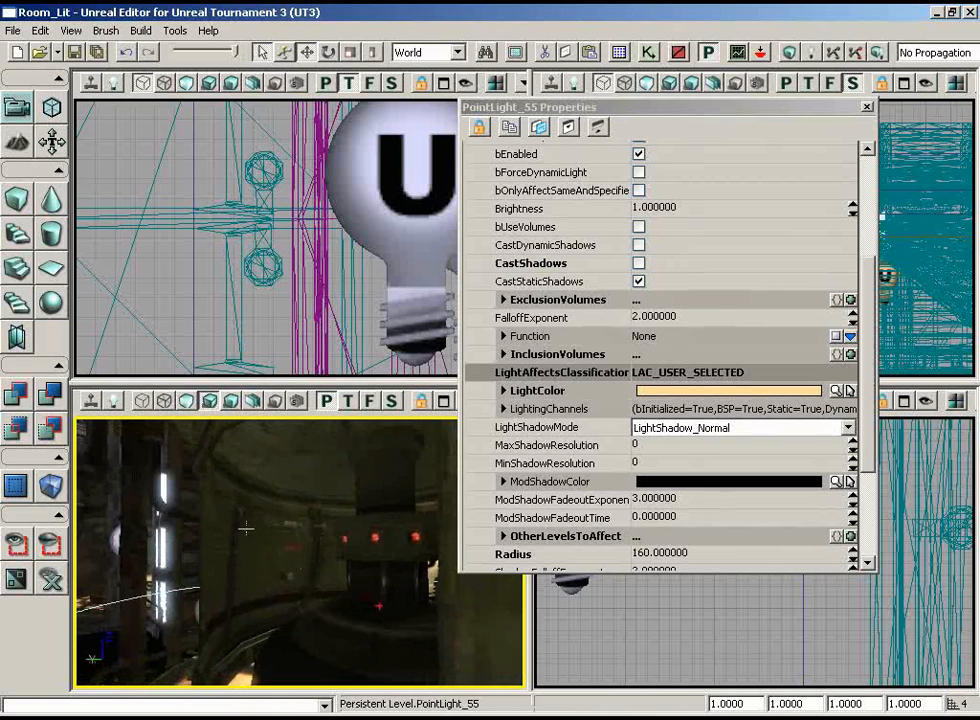
left_click_drag(287, 545, 420, 530)
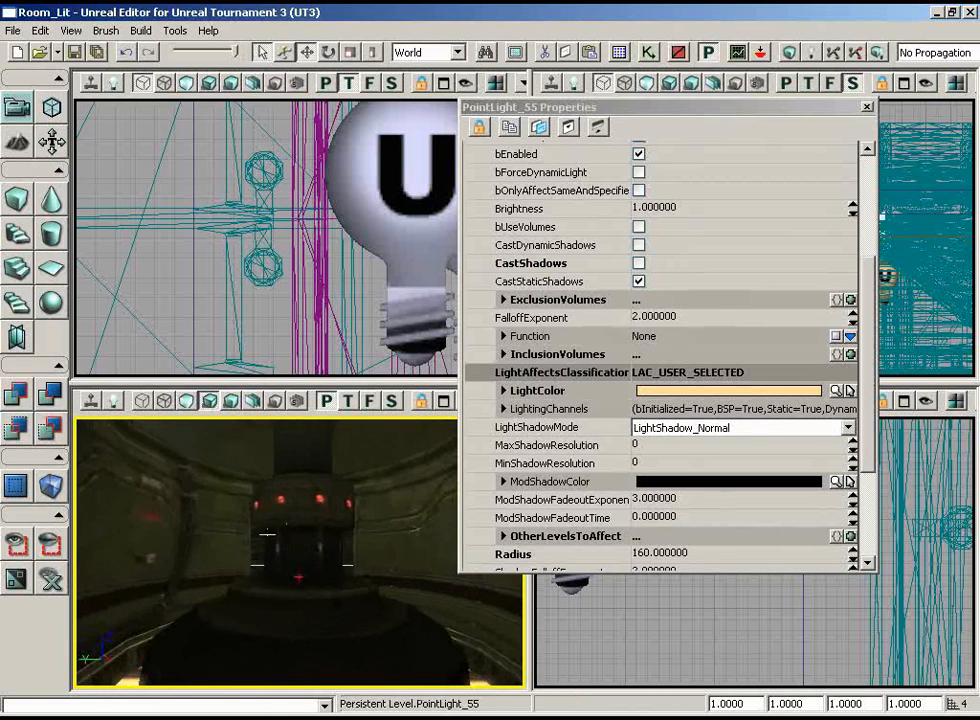
Step: Select the S-marked fill light above the small white wall lamp and inspect its Brightness and LightColor
right_click_drag(112, 501, 155, 438)
right_click_drag(262, 498, 220, 540)
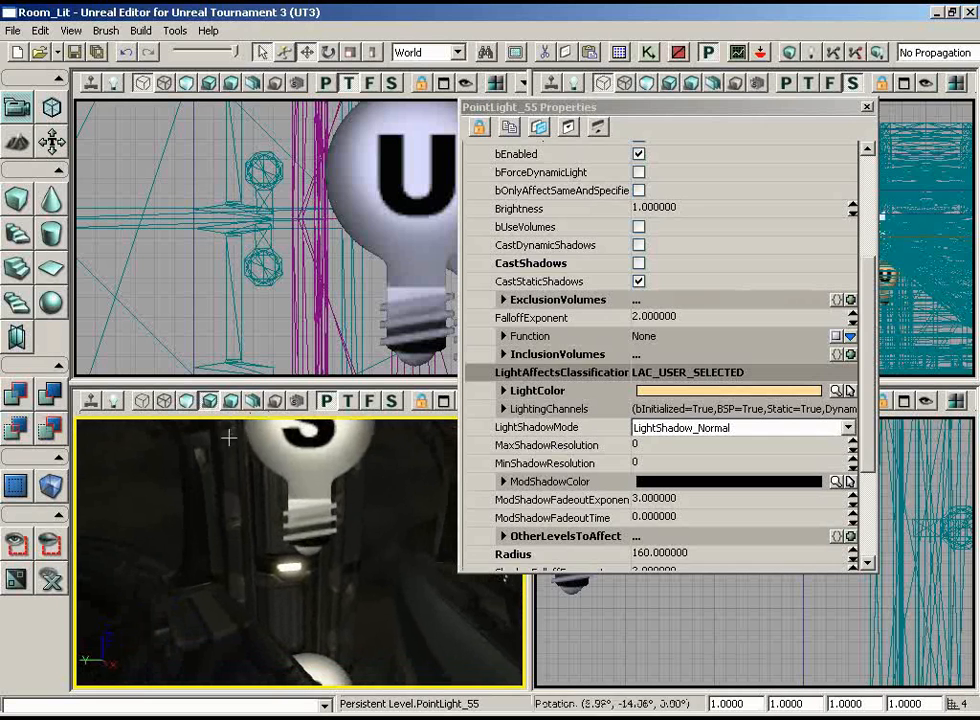
left_click(309, 443)
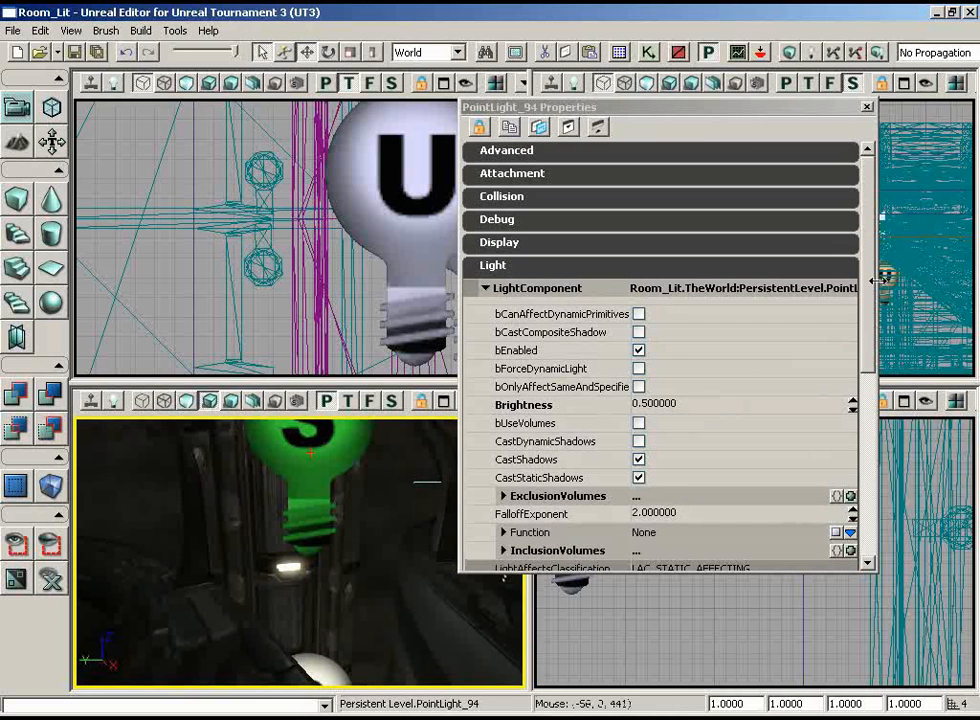
scroll(740, 366, "down", 3)
Step: Examine the small white wall lamp below the selected fill light up close
left_click_drag(432, 673, 385, 600)
right_click_drag(385, 600, 327, 418)
left_click_drag(327, 418, 292, 425)
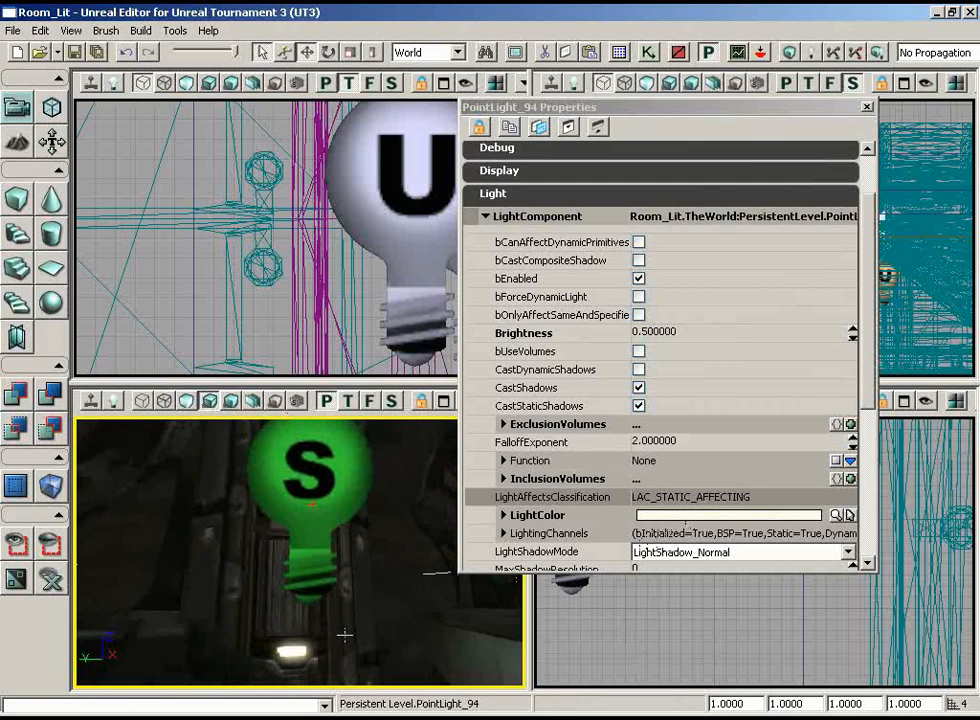
left_click_drag(470, 632, 340, 645)
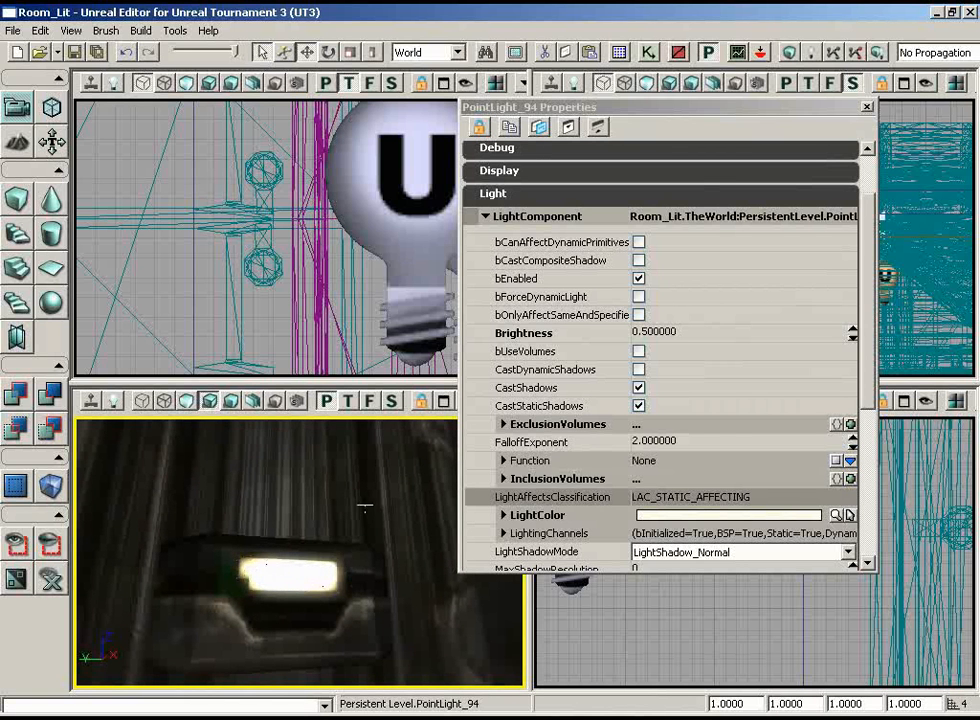
left_click_drag(365, 507, 350, 596)
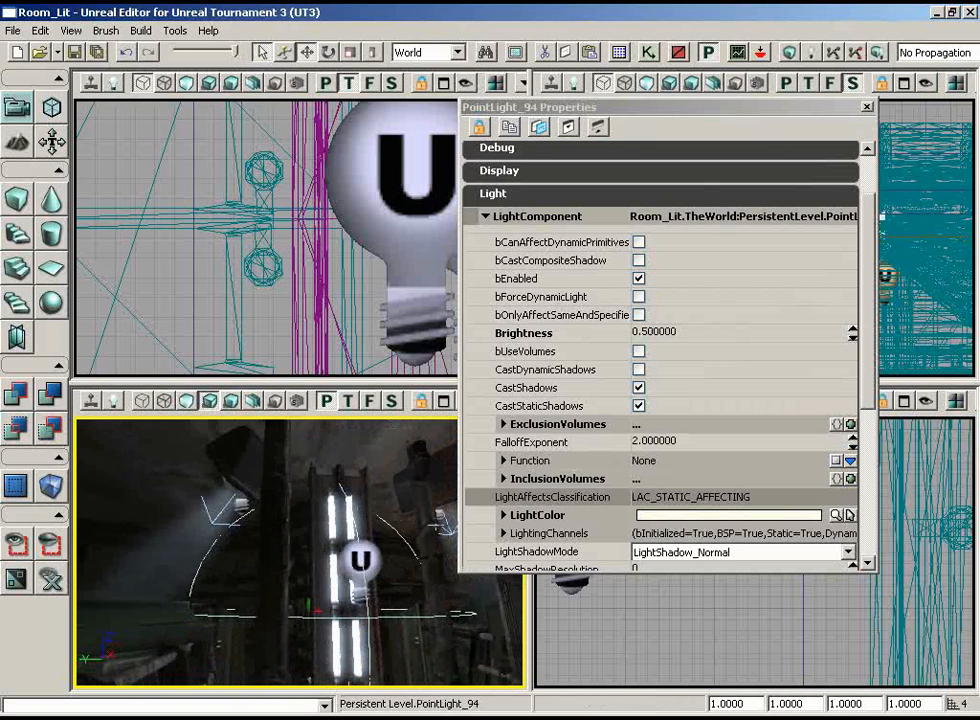
Step: Select the spotlight at the ceiling lamp near the white tube lights and inspect its Brightness and LightColor
right_click_drag(392, 517, 454, 568)
right_click_drag(524, 612, 750, 595)
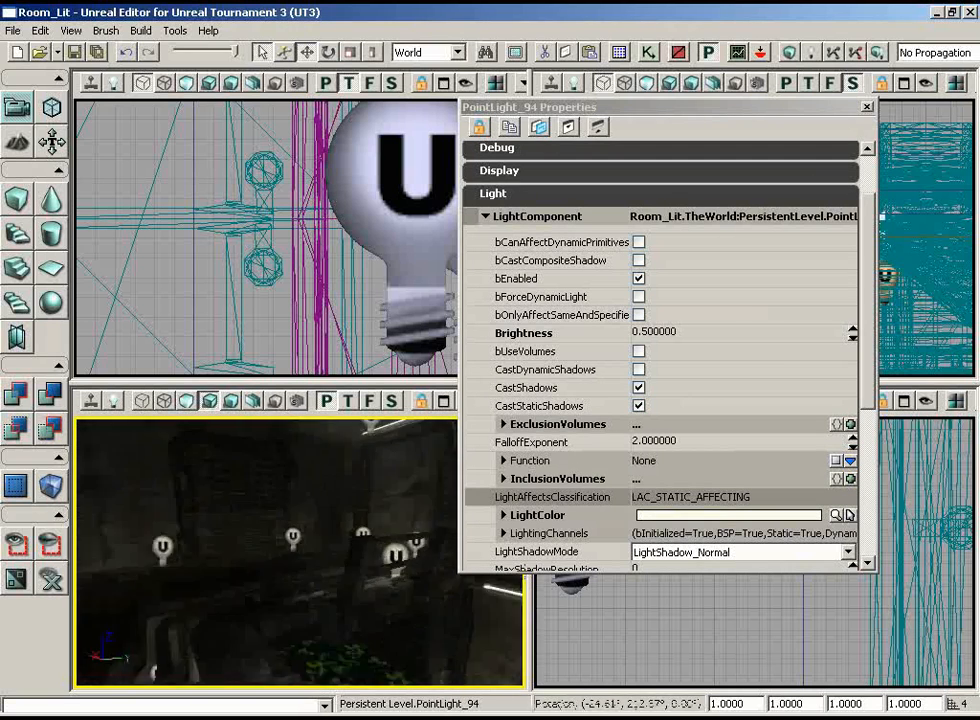
left_click_drag(750, 595, 494, 440)
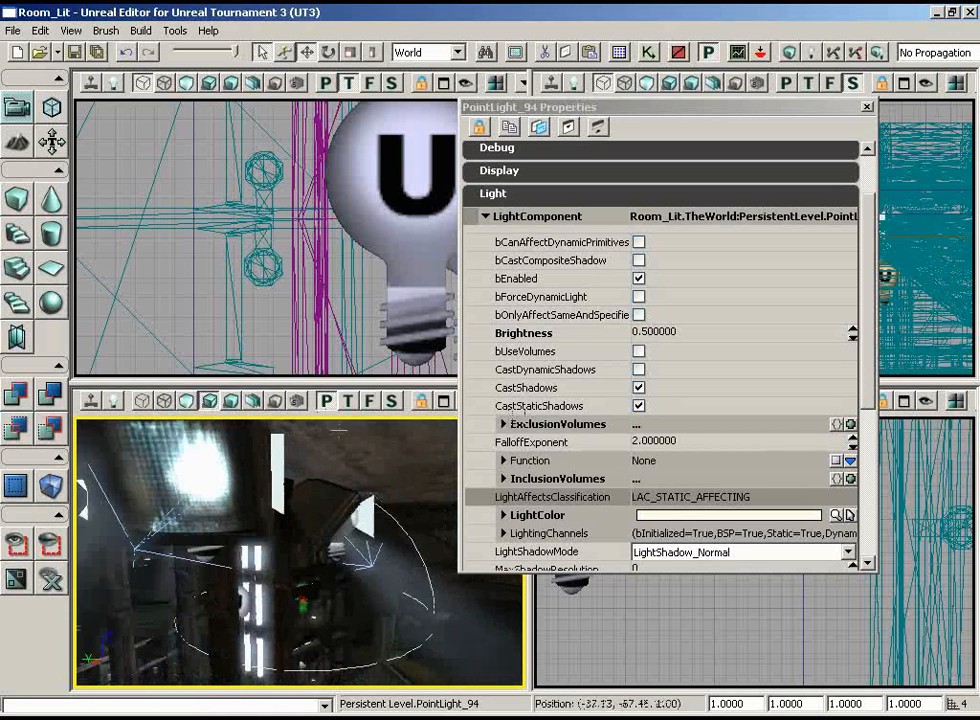
left_click(278, 441)
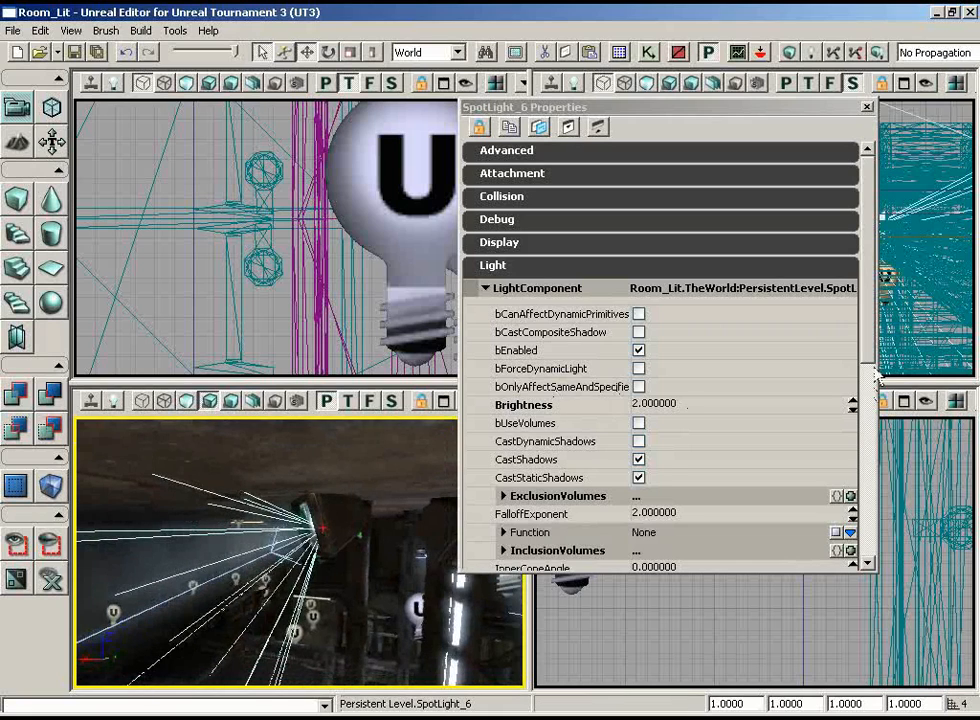
left_click_drag(871, 345, 869, 420)
left_click_drag(430, 535, 456, 530)
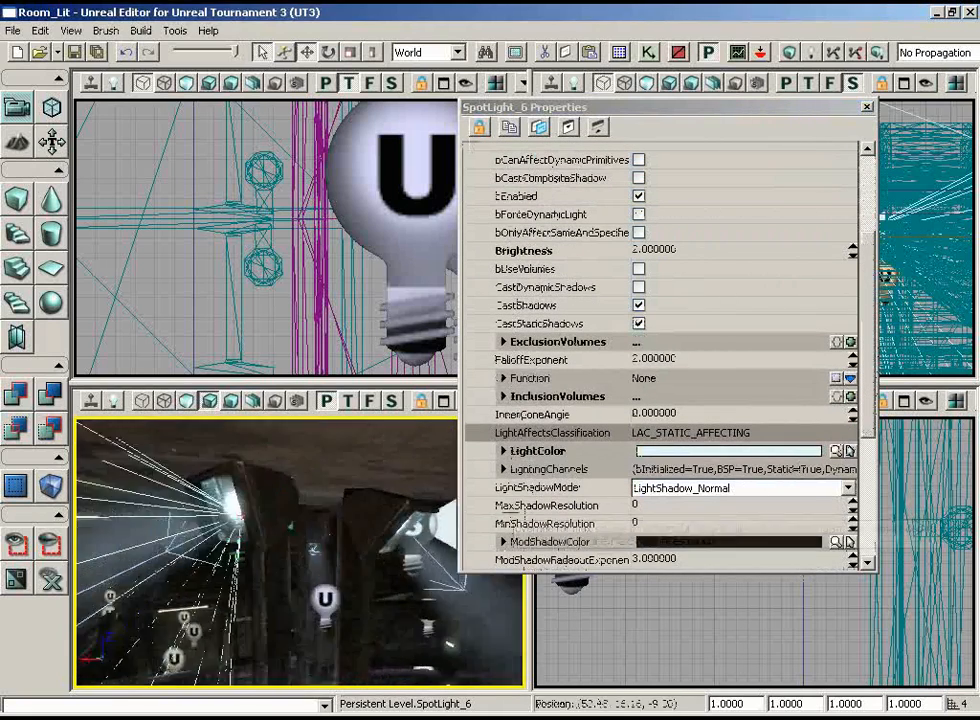
left_click_drag(325, 560, 308, 488)
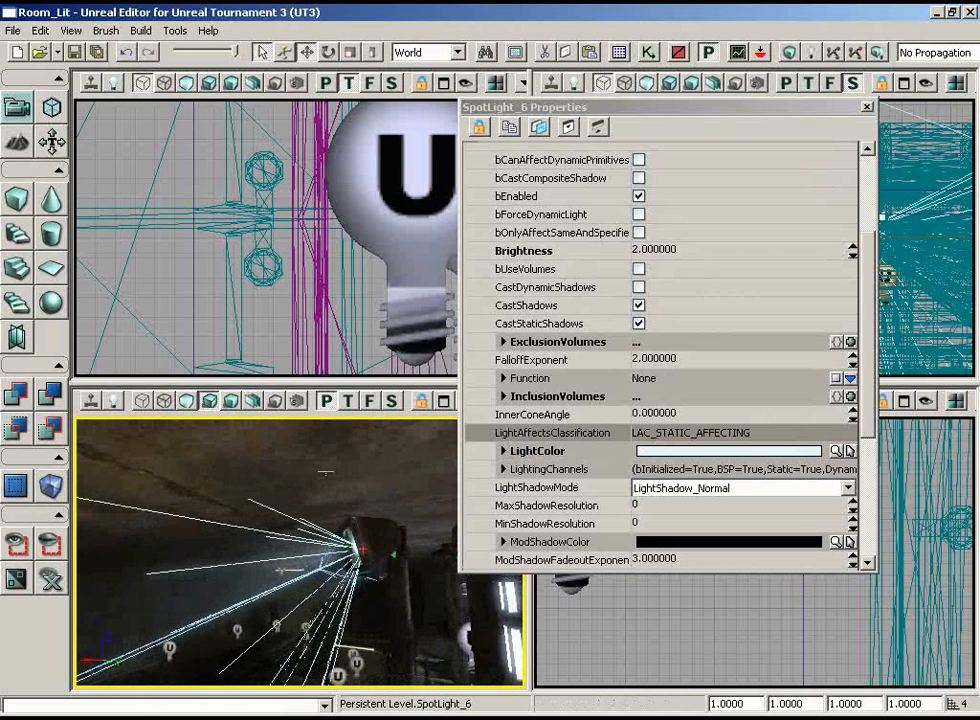
Step: Deselect the spotlight, examine its ceiling fixture and visible beam, and select the lamp housing mesh
left_click(294, 470)
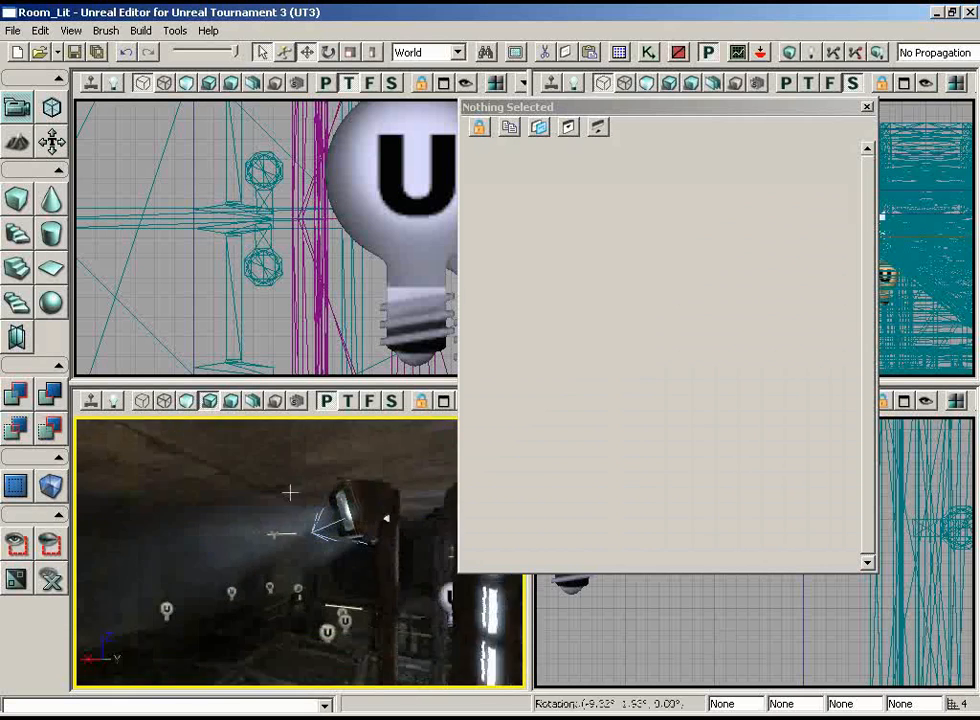
right_click_drag(290, 492, 242, 479)
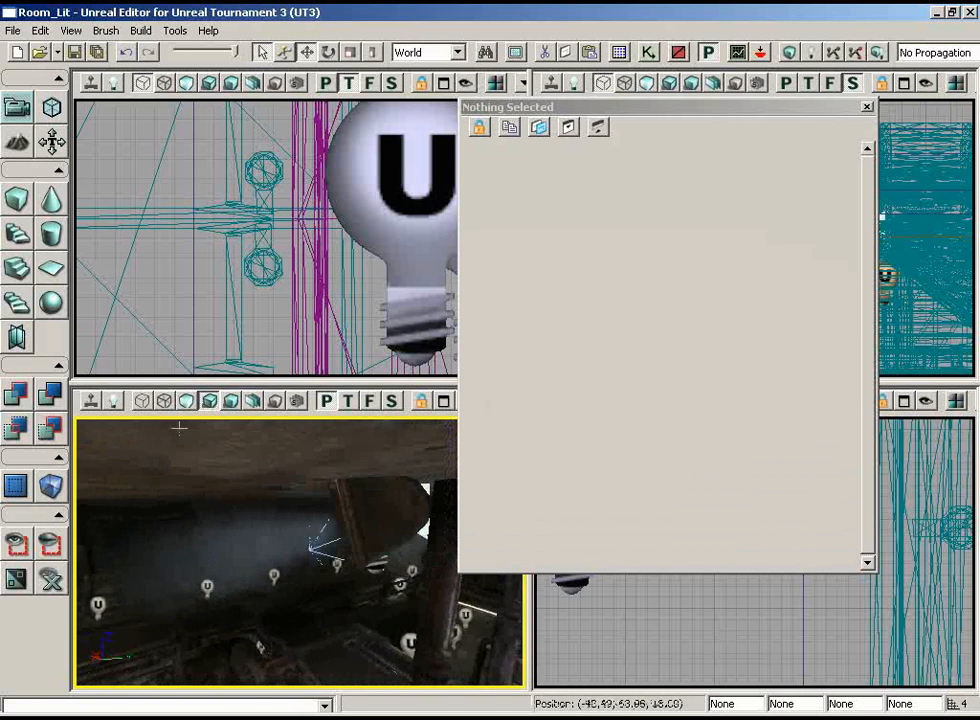
right_click_drag(179, 428, 290, 459)
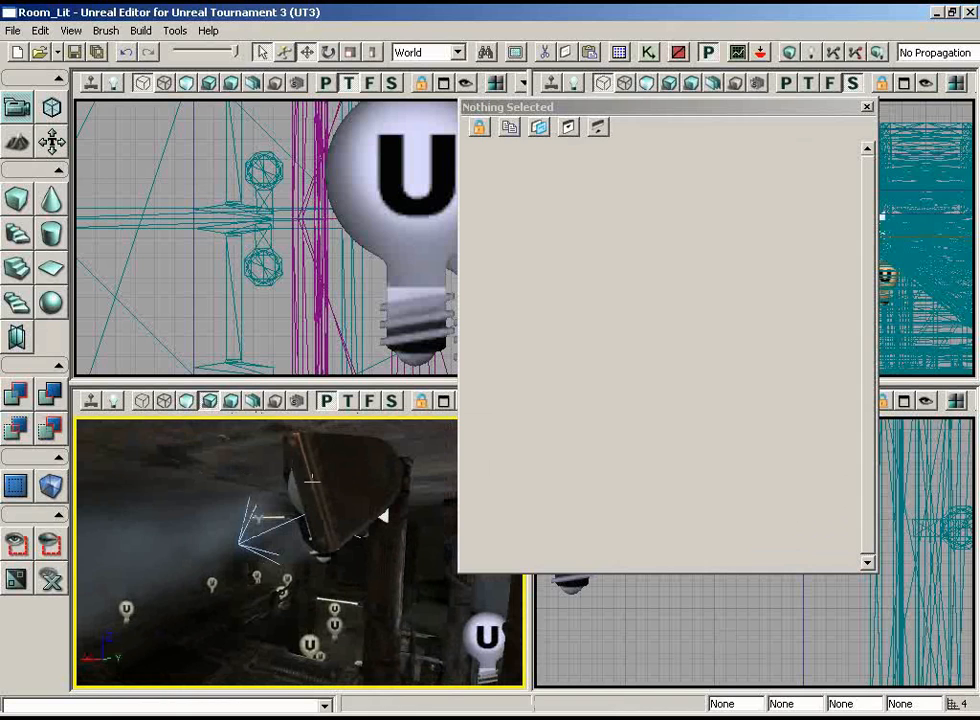
left_click(363, 470)
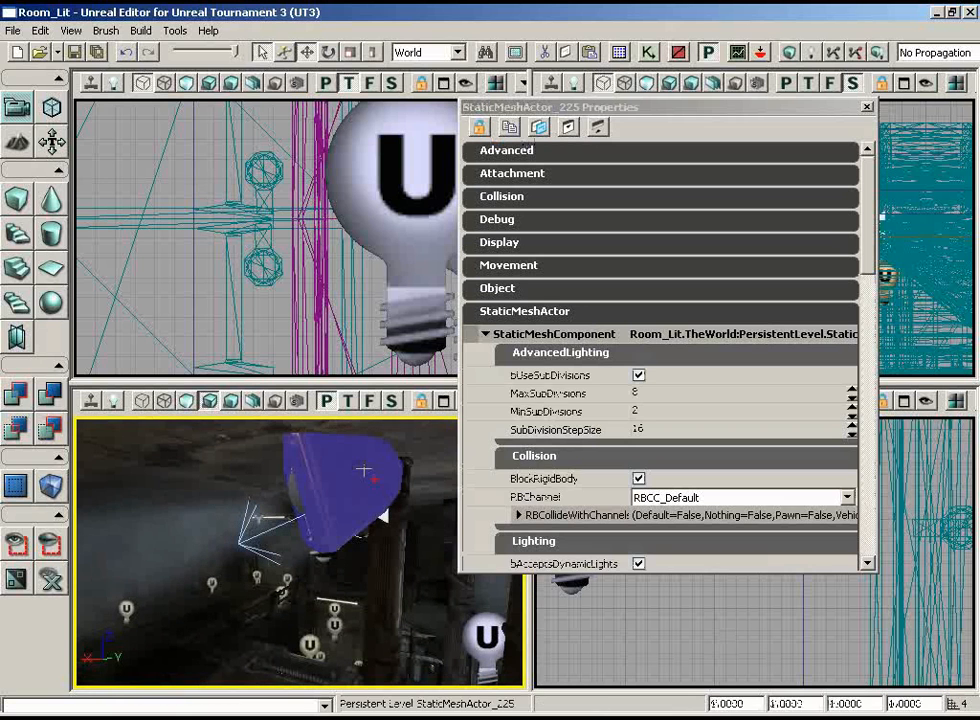
Step: Select the light beam mesh in front of the ceiling lamp and inspect its Lighting settings, including bAcceptsLights and CastShadow
left_click(166, 539)
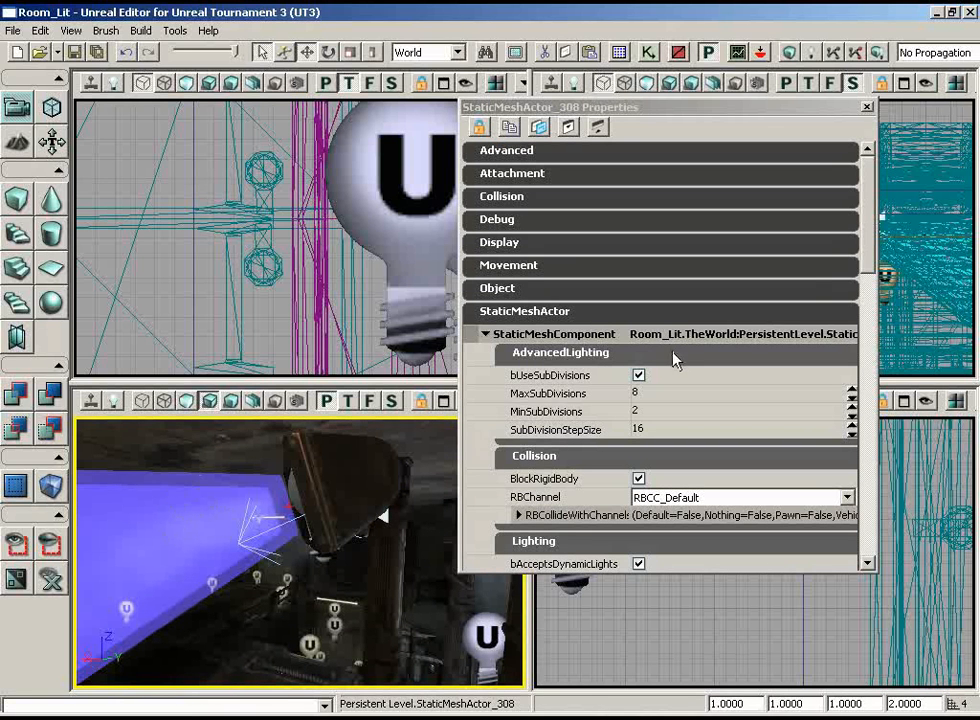
scroll(871, 230, "down", 1)
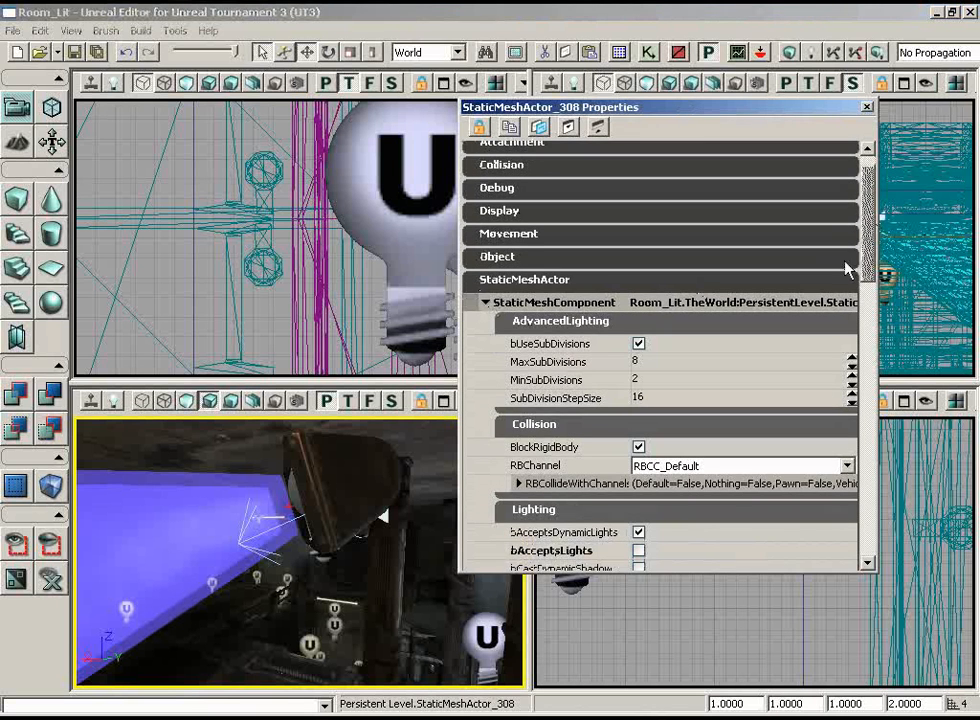
left_click_drag(872, 228, 868, 288)
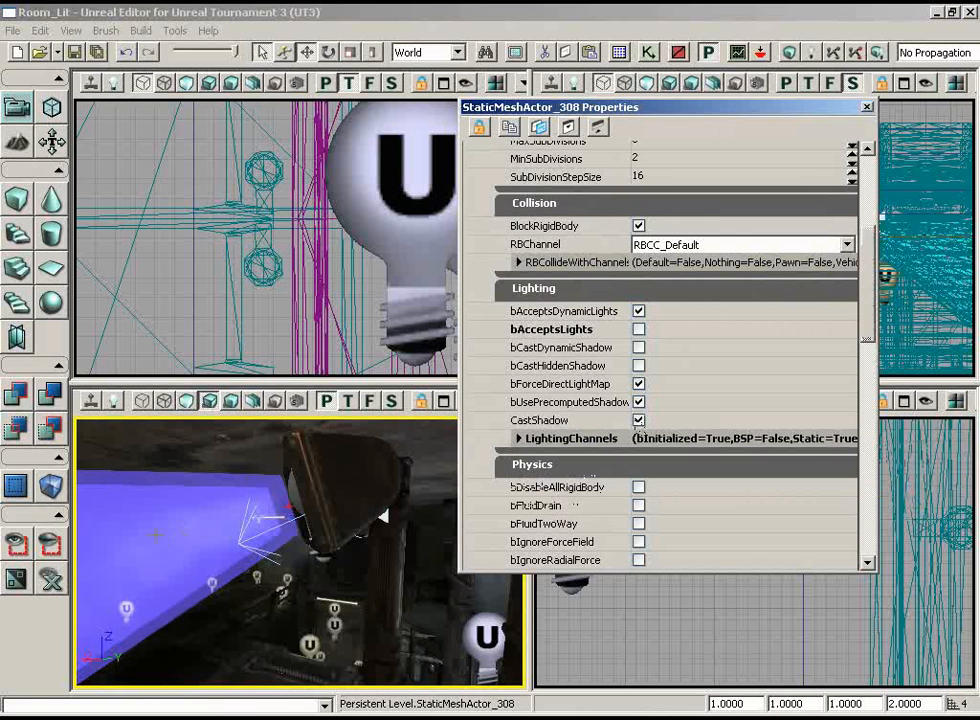
Step: Select the ceiling lamp housing mesh and inspect its Lighting settings, including bAcceptsLights and CastShadow
left_click_drag(300, 575, 246, 545)
left_click_drag(150, 483, 163, 448)
right_click_drag(163, 448, 145, 512)
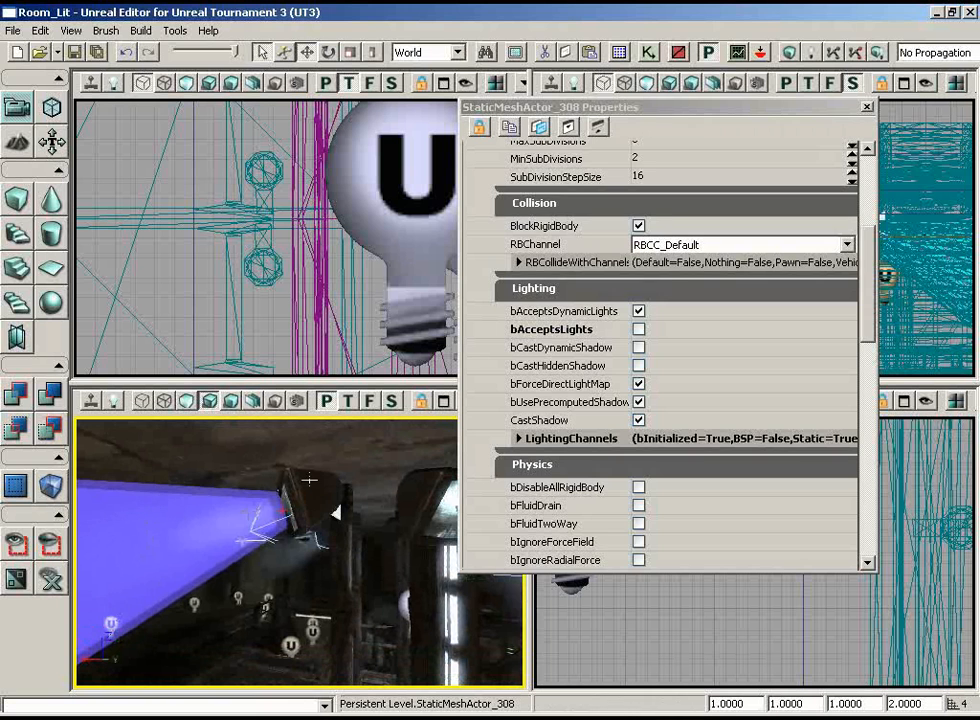
left_click(309, 481)
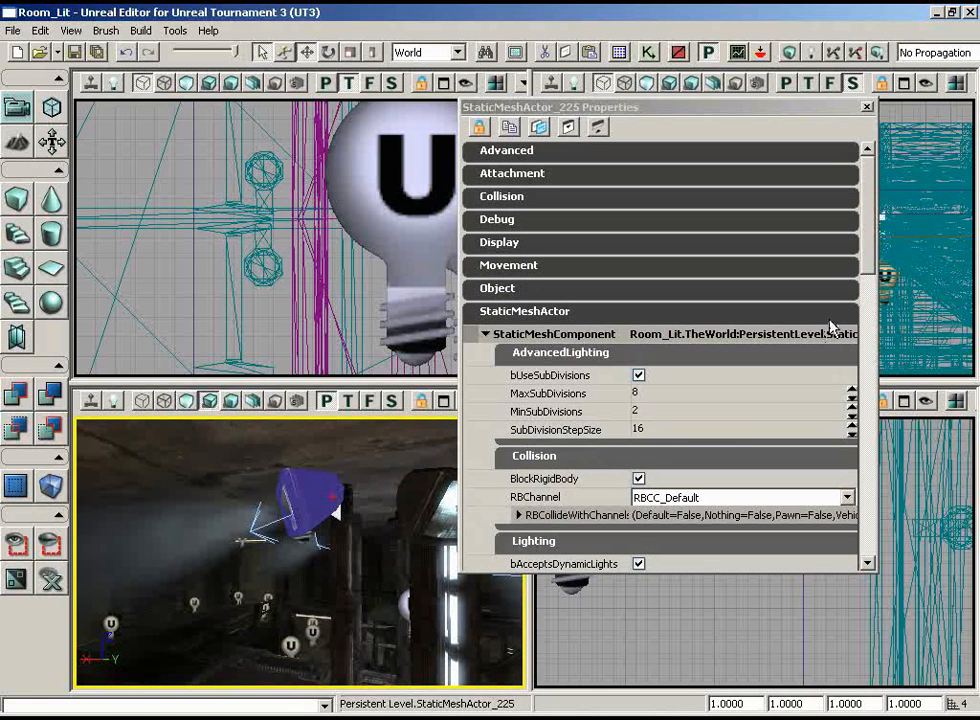
left_click_drag(870, 262, 870, 317)
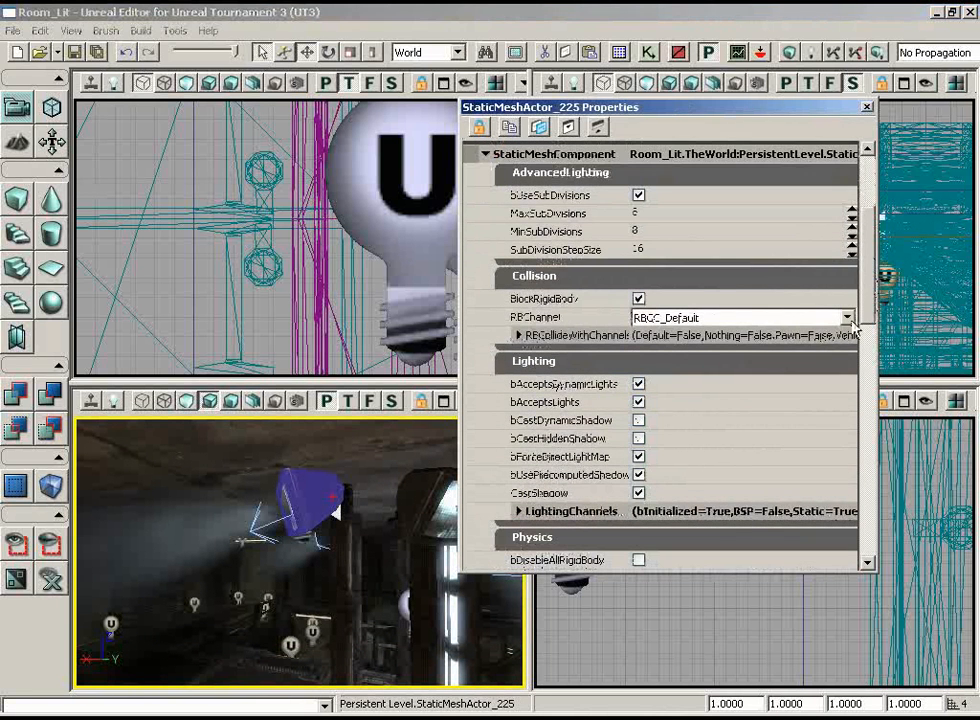
Step: Add the light beam mesh to the lamp housing selection and select all matching static meshes of this class
left_click_drag(336, 510, 336, 508)
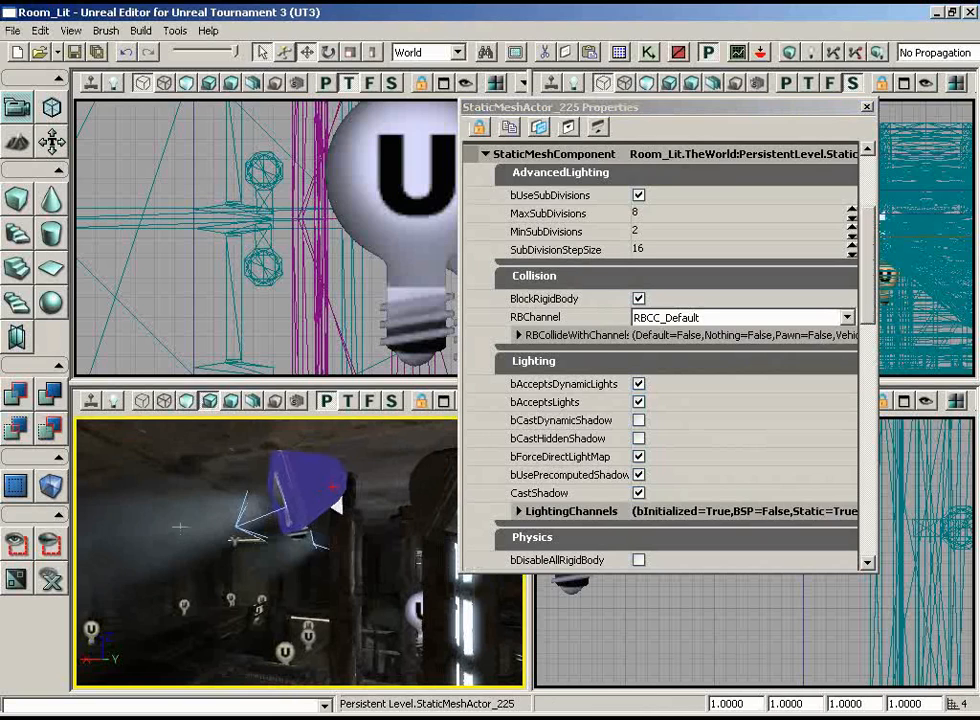
left_click(180, 526, "ctrl")
right_click(163, 522)
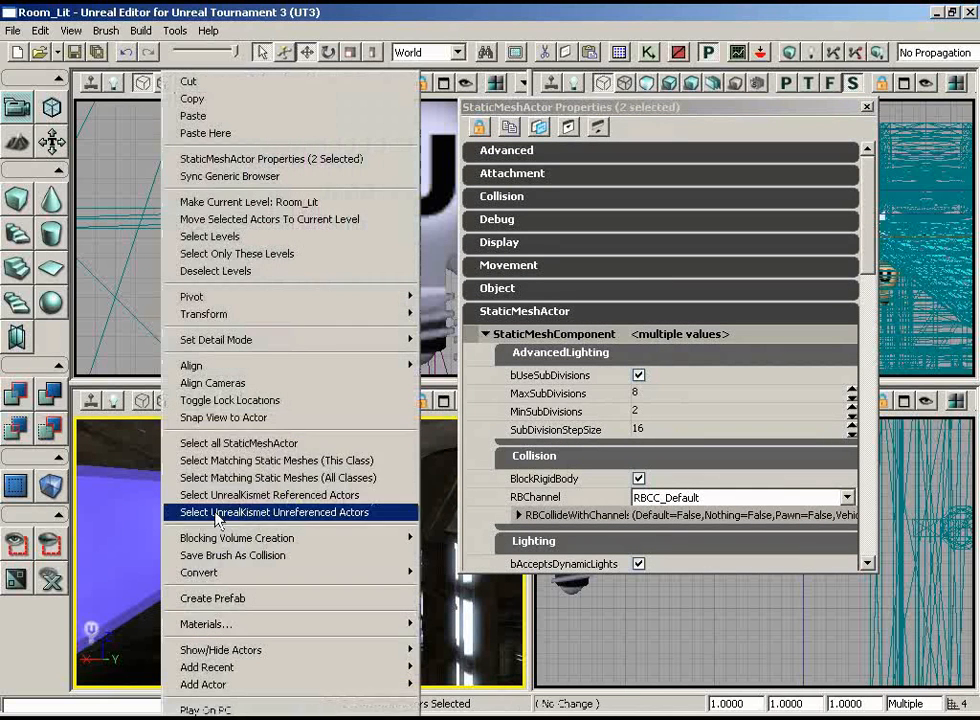
left_click(312, 461)
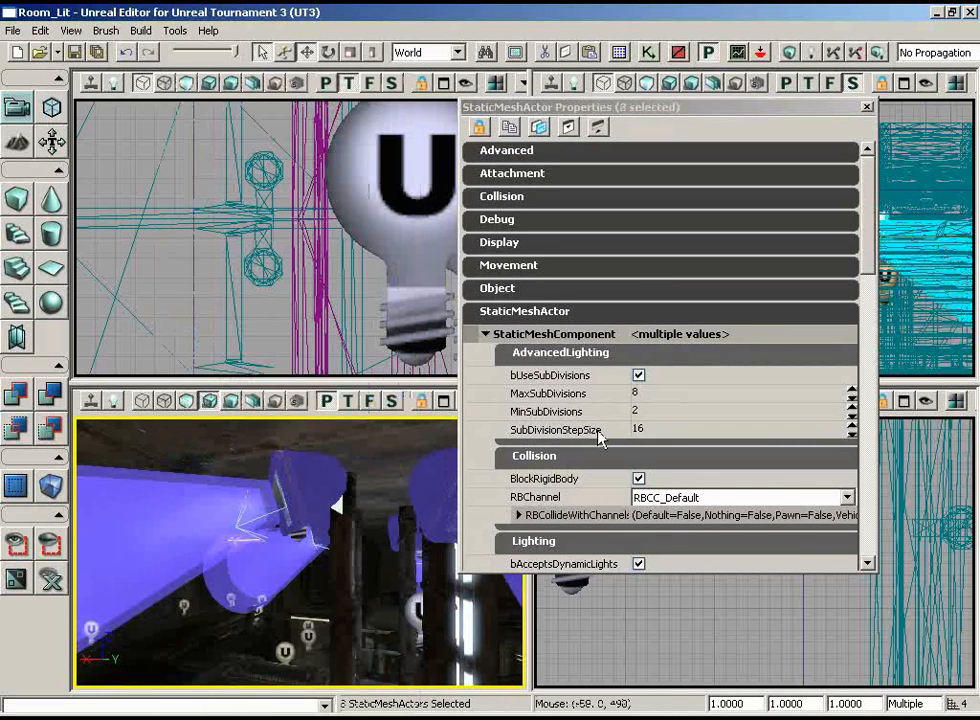
right_click_drag(441, 470, 383, 561)
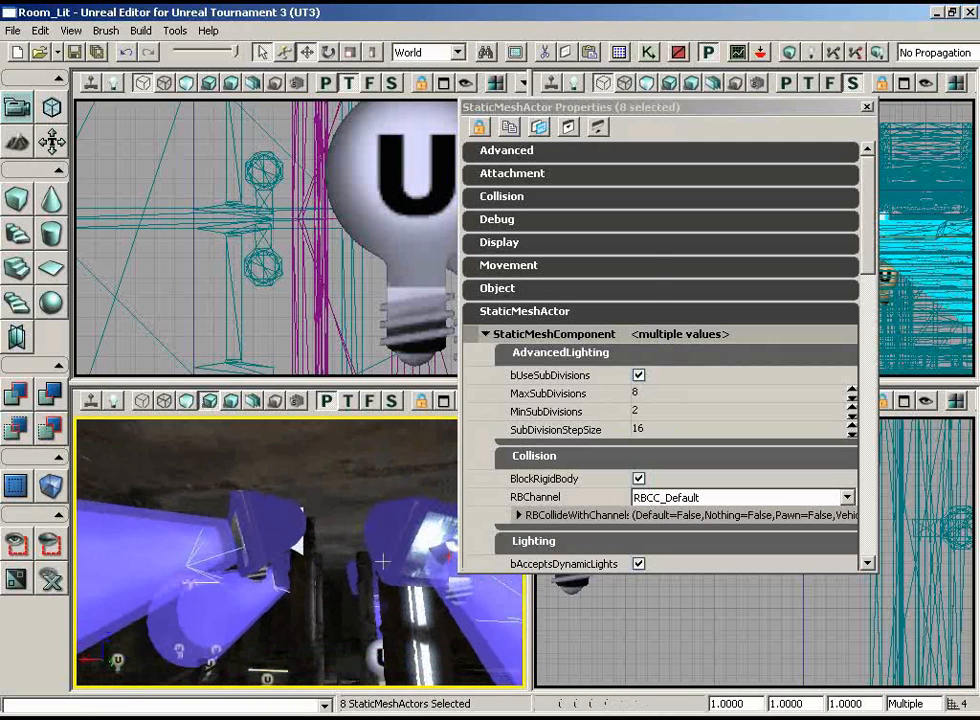
Step: Turn off CastShadow for the selected ceiling lamp housings and beams and close their properties
left_click_drag(867, 258, 868, 322)
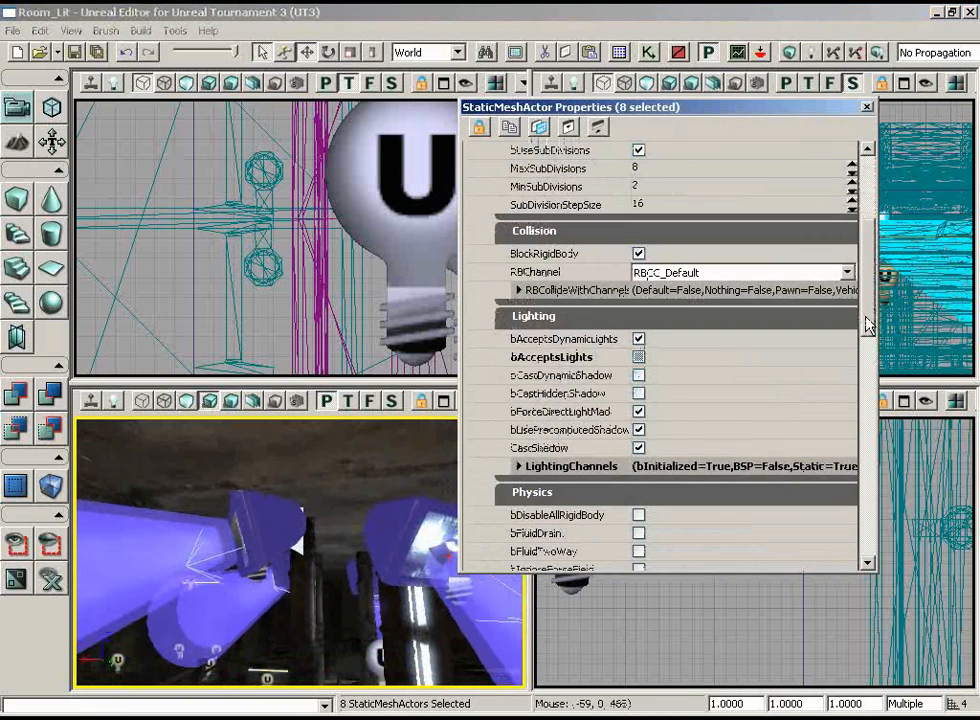
left_click(639, 448)
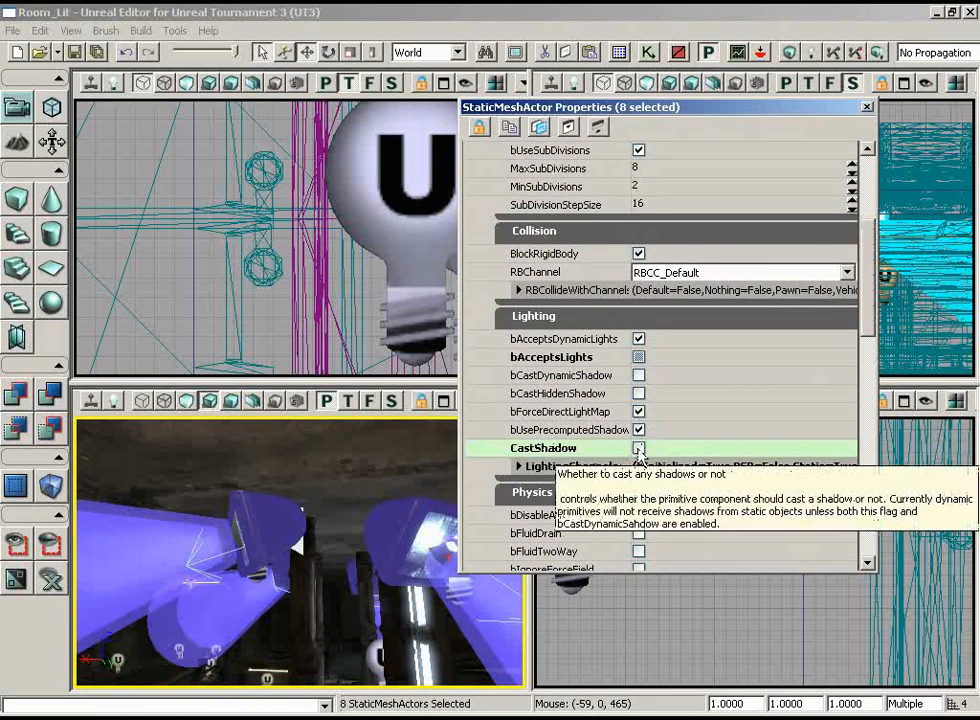
left_click(867, 107)
Step: Rebuild the level and dismiss the Map Check report
right_click_drag(416, 479, 76, 622)
left_click_drag(76, 622, 88, 513)
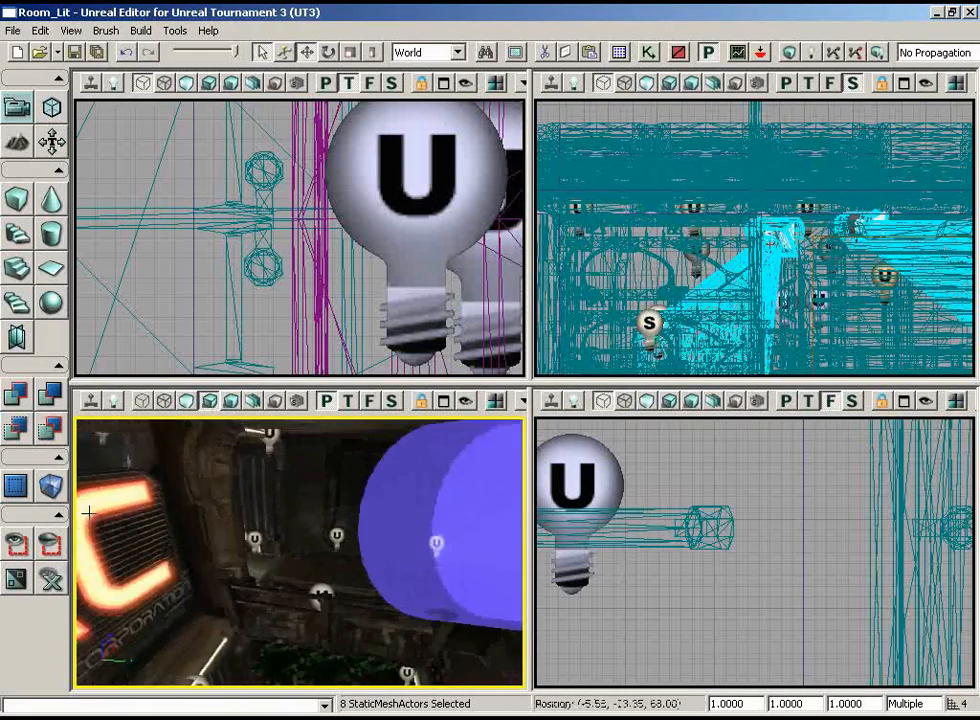
right_click_drag(89, 513, 385, 490)
left_click_drag(385, 490, 205, 425)
left_click(878, 52)
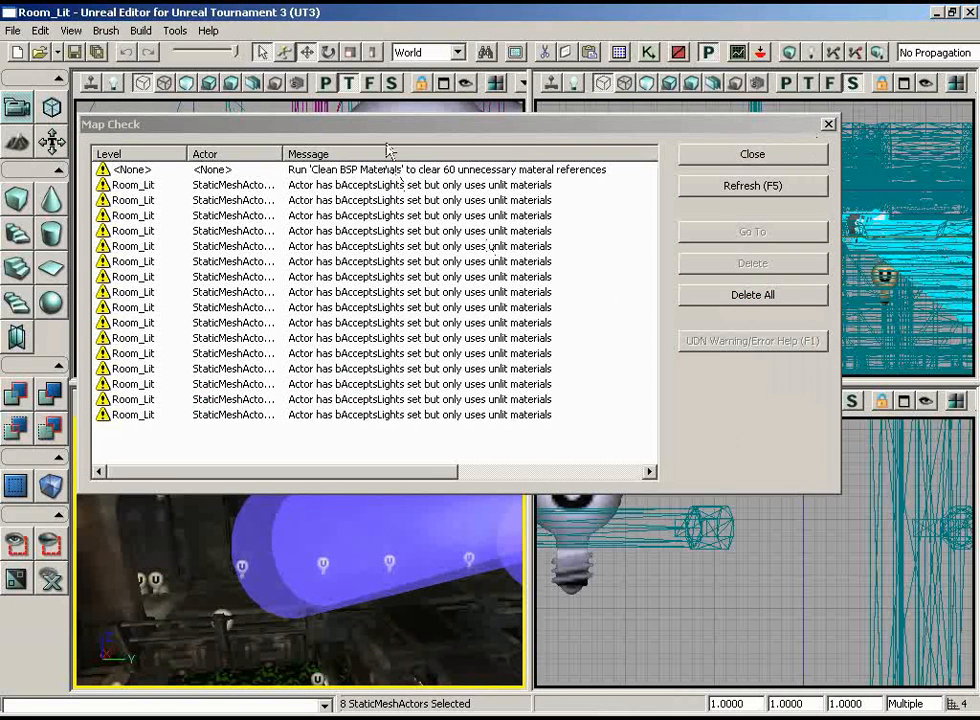
left_click_drag(394, 136, 467, 130)
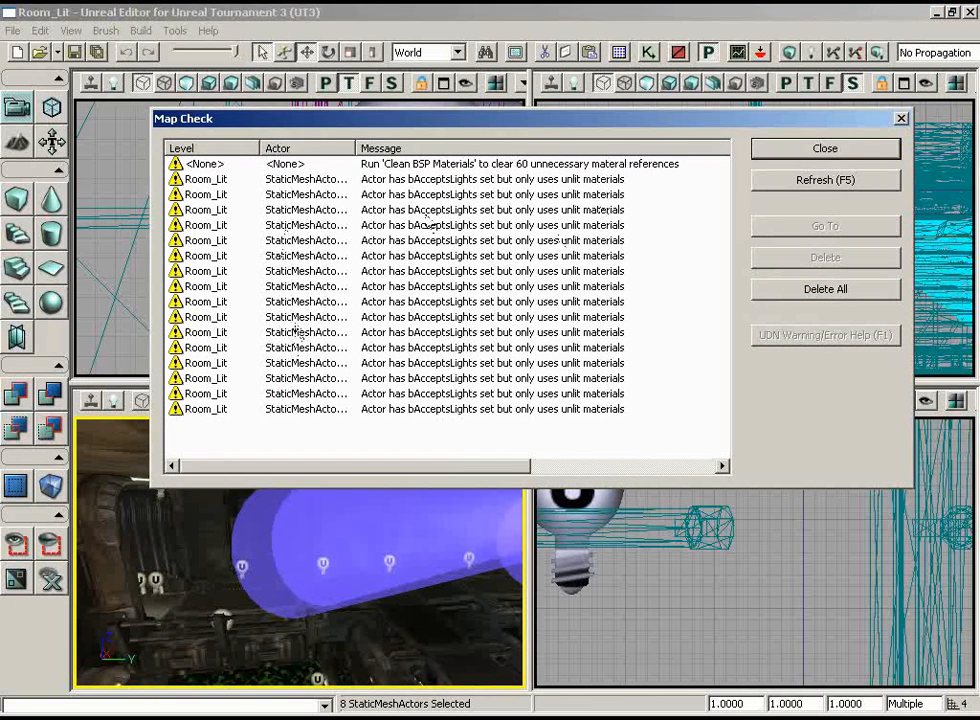
left_click(825, 149)
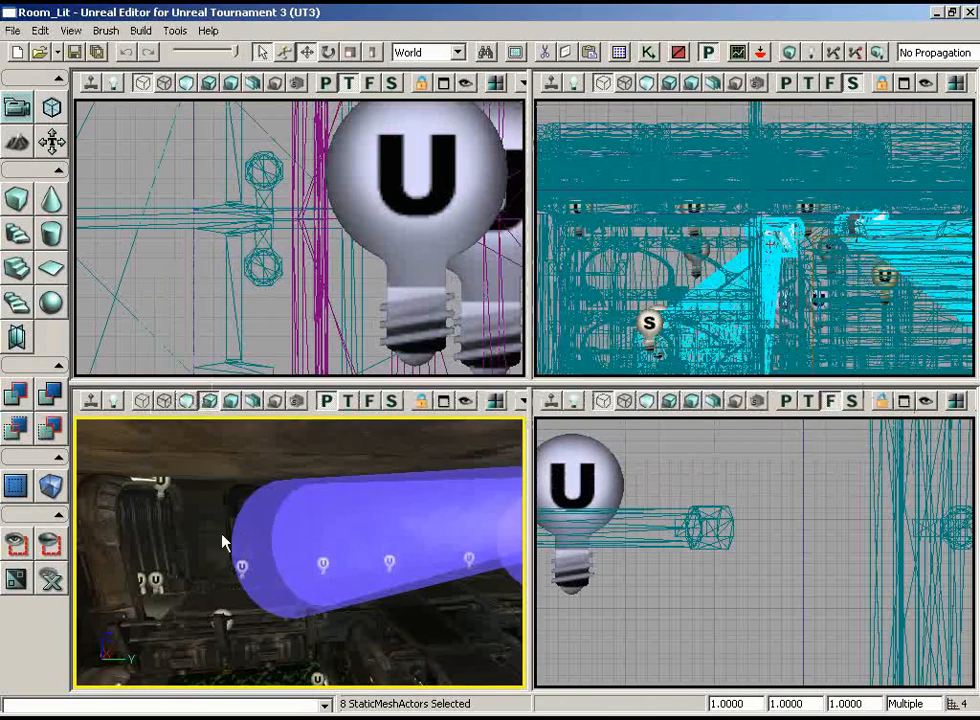
Step: Deselect the lamp meshes and examine the rebuilt lighting around the room and at the paired ceiling lamps
right_click_drag(223, 538, 260, 530)
right_click_drag(527, 516, 188, 460)
left_click(297, 433)
left_click(350, 441)
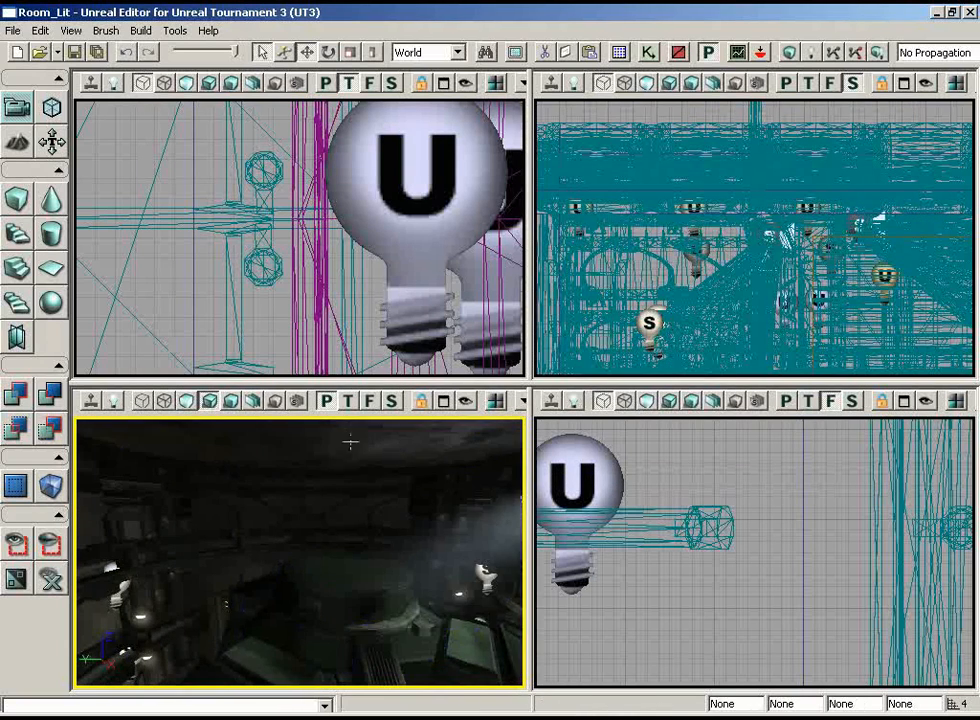
right_click_drag(305, 580, 200, 590)
right_click_drag(230, 510, 444, 455)
left_click_drag(444, 455, 463, 411)
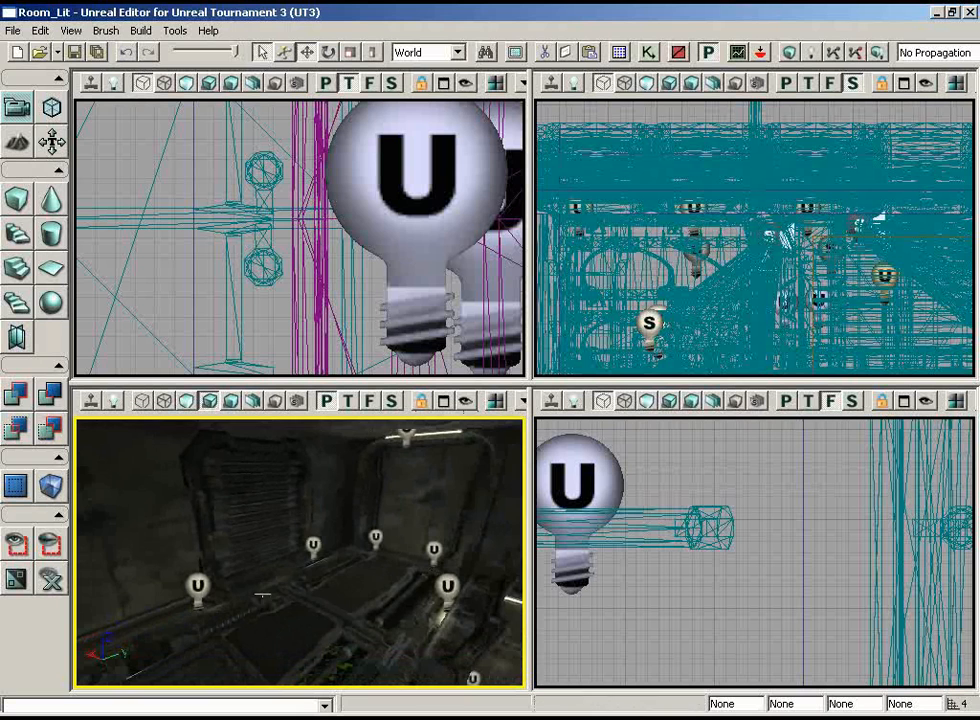
right_click_drag(309, 514, 80, 565)
mouse_move(80, 565)
left_mouse_down()
mouse_move(77, 522)
mouse_move(76, 569)
left_mouse_up()
mouse_move(76, 569)
right_mouse_down()
mouse_move(76, 555)
mouse_move(75, 570)
right_mouse_up()
left_click_drag(75, 570, 73, 515)
right_click_drag(331, 577, 305, 510)
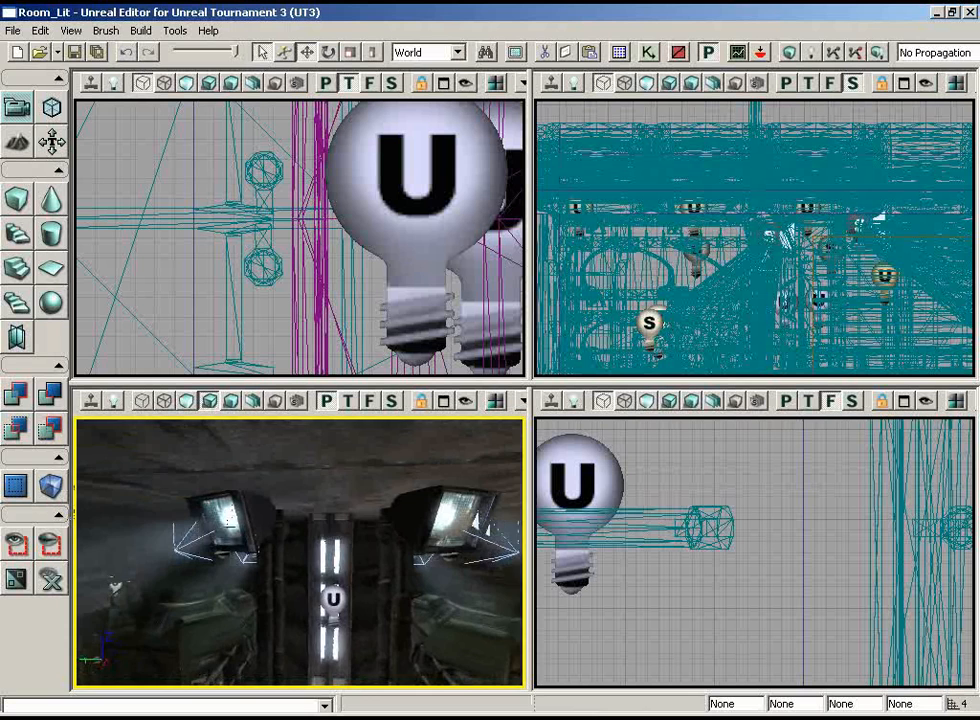
Step: Examine the dark shaft and walls around the vertical and horizontal white tube lights
right_click_drag(375, 501, 332, 558)
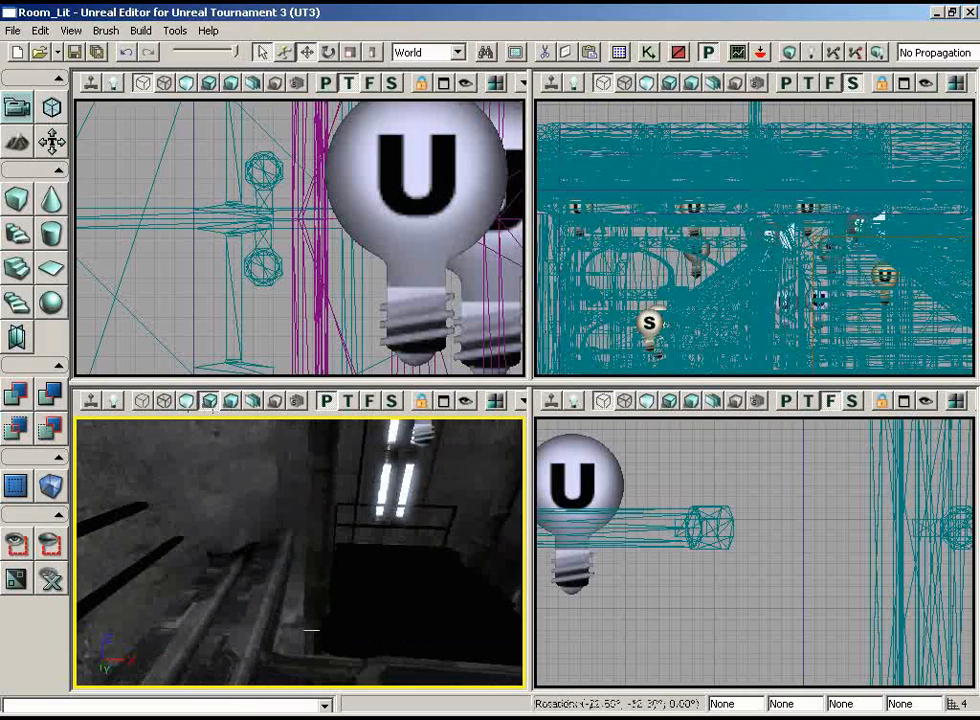
right_click_drag(273, 622, 301, 598)
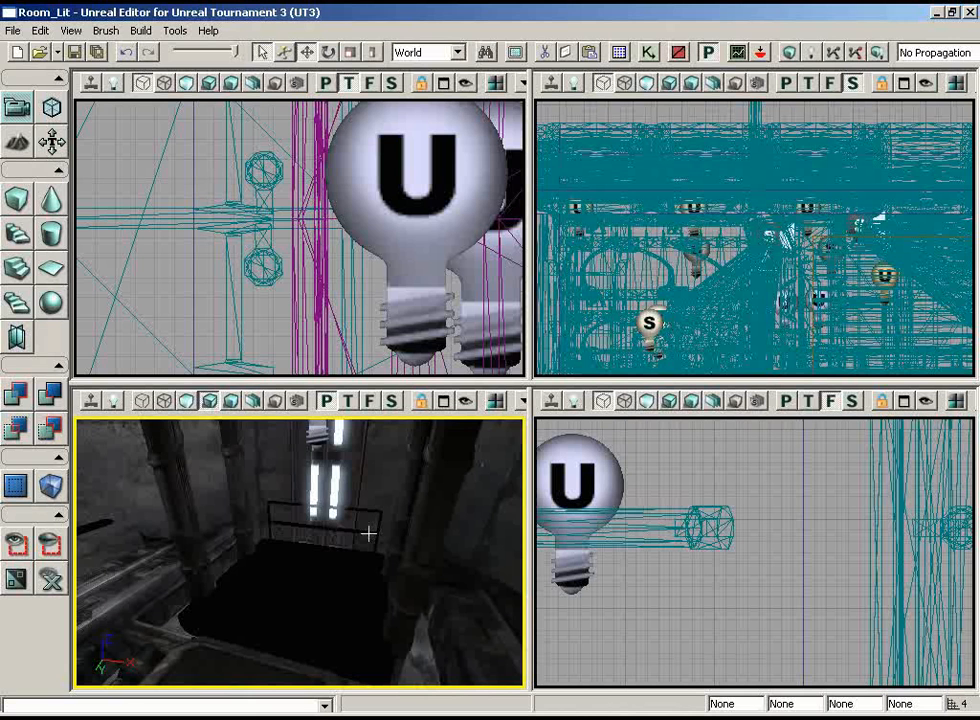
right_click_drag(368, 534, 289, 472)
left_click_drag(289, 472, 224, 484)
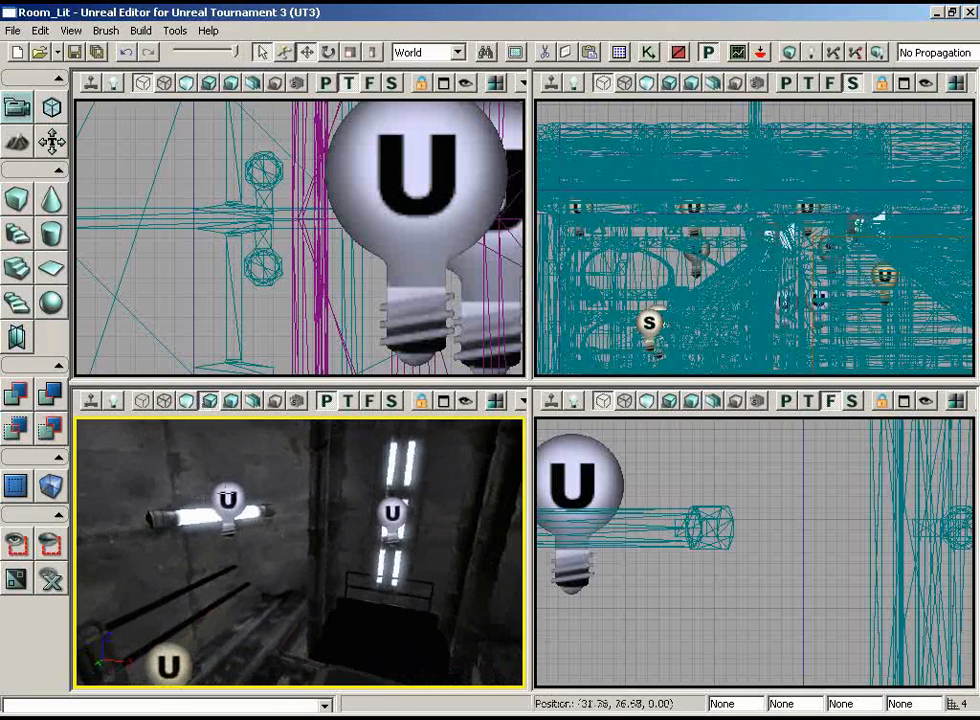
middle_click_drag(224, 484, 213, 496)
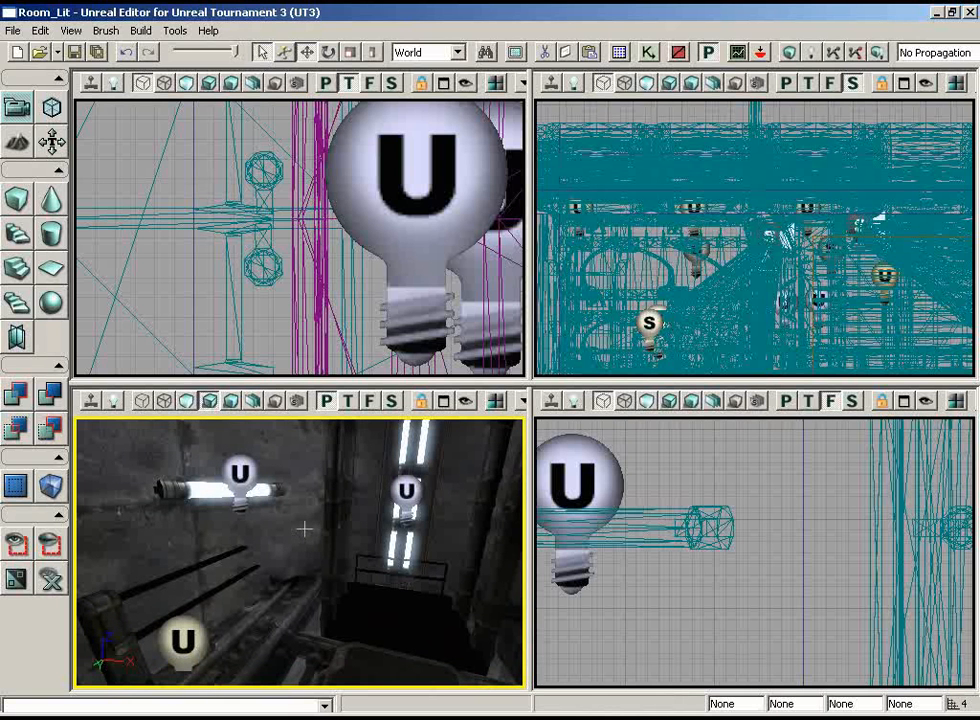
right_click_drag(304, 529, 306, 552)
left_click_drag(306, 552, 340, 515)
mouse_move(340, 517)
right_mouse_down()
mouse_move(366, 503)
mouse_move(329, 506)
right_mouse_up()
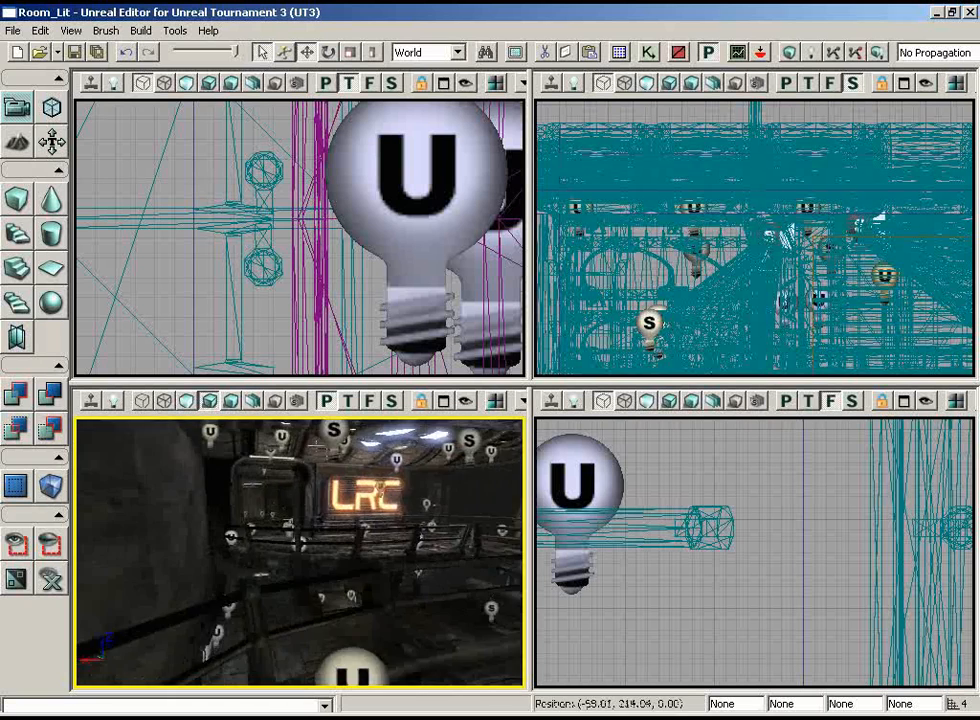
Step: Select the dark wall surface and turn off Accepts Lights and Accepts Dynamic Lights in its surface properties
left_click_drag(281, 418, 108, 419)
left_click_drag(277, 566, 512, 526)
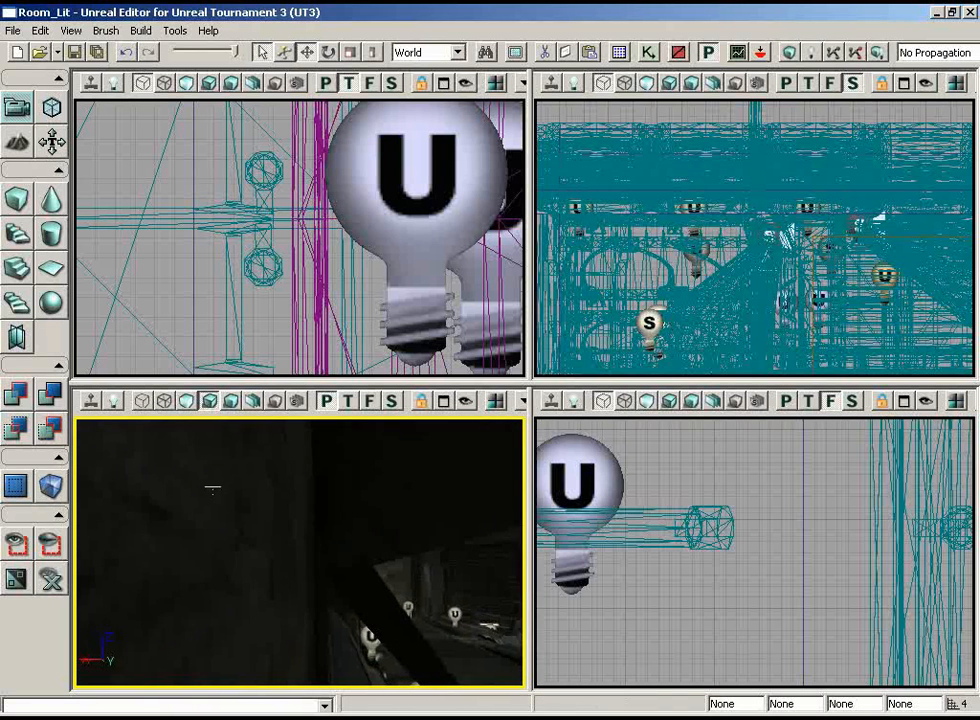
left_click_drag(232, 496, 279, 505)
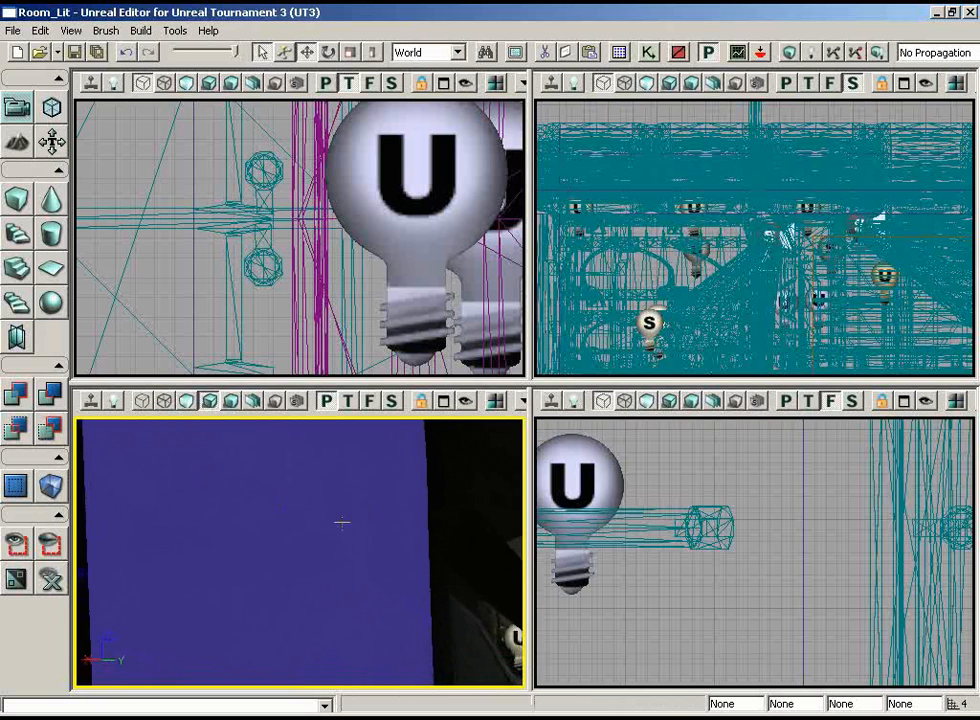
key("F5")
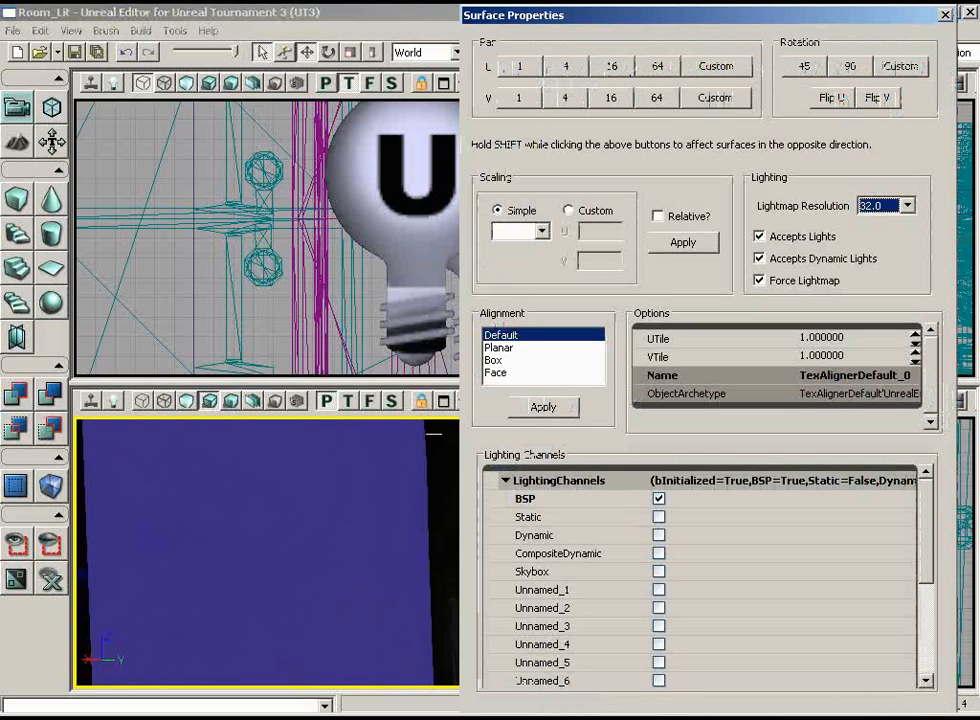
left_click(759, 236)
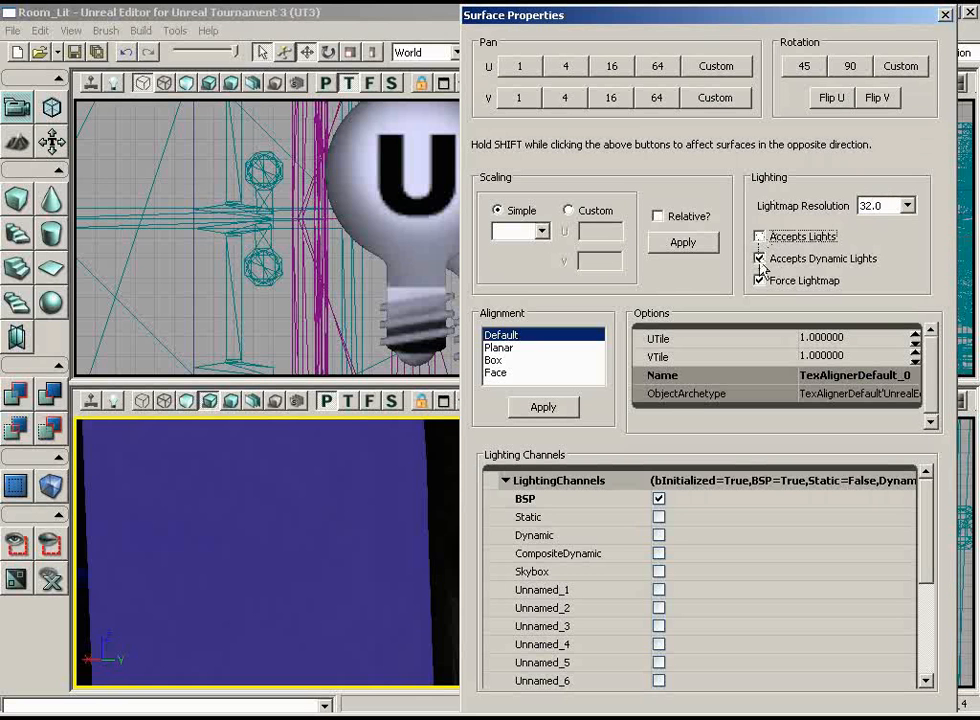
left_click(760, 259)
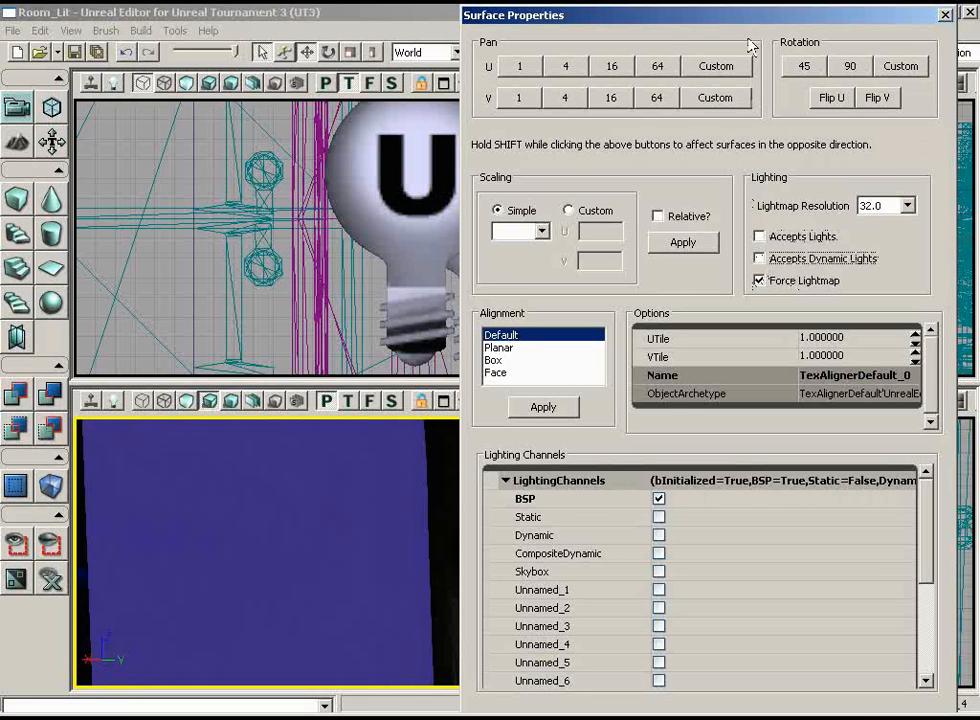
left_click_drag(590, 14, 512, 14)
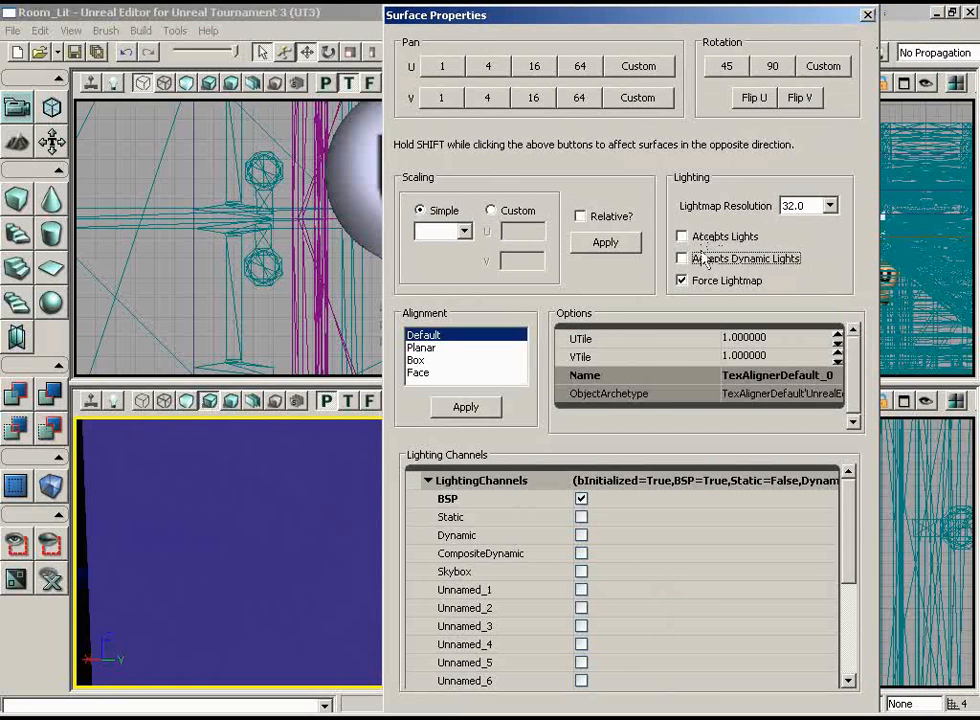
left_click(865, 15)
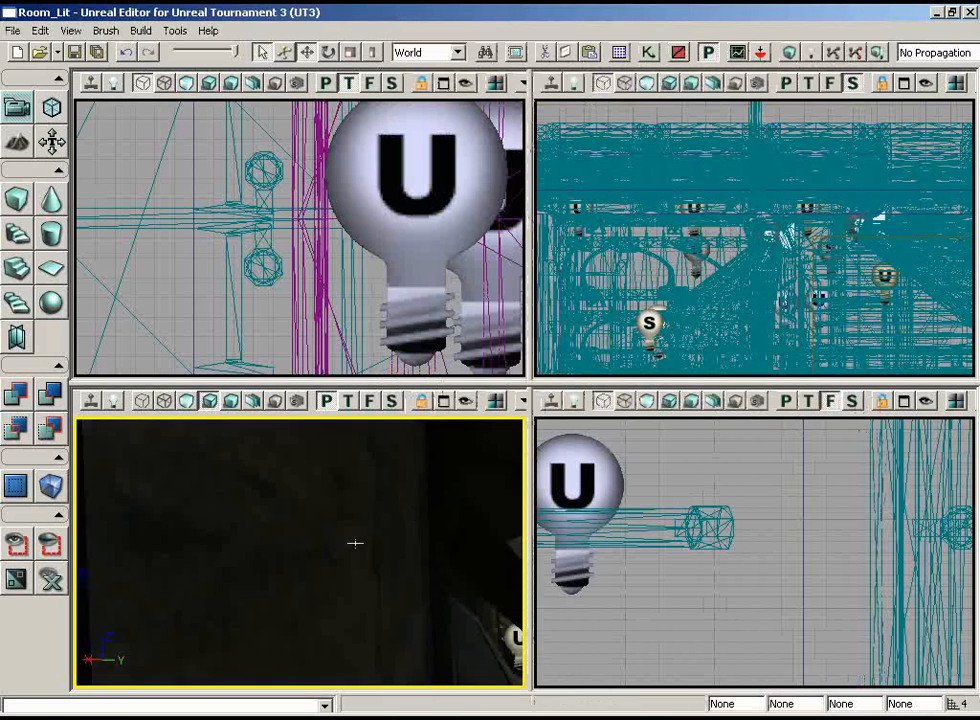
Step: Turn off Accepts Lights and Accepts Dynamic Lights for the BSP surface behind the nearby ribbed wall meshes
left_click_drag(355, 543, 342, 469)
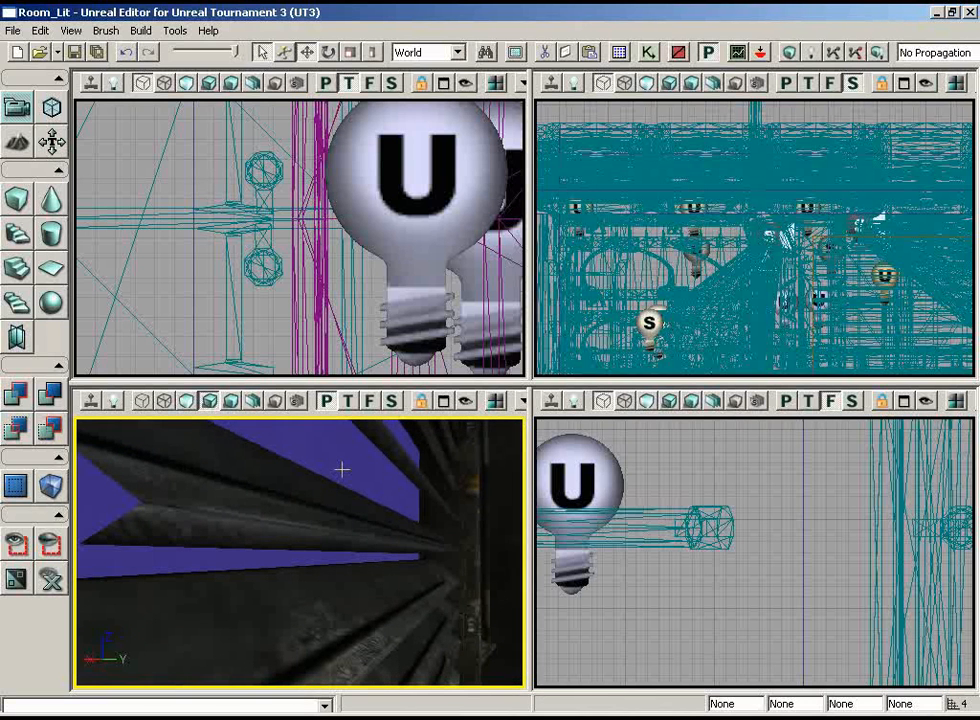
key("F5")
left_click(682, 236)
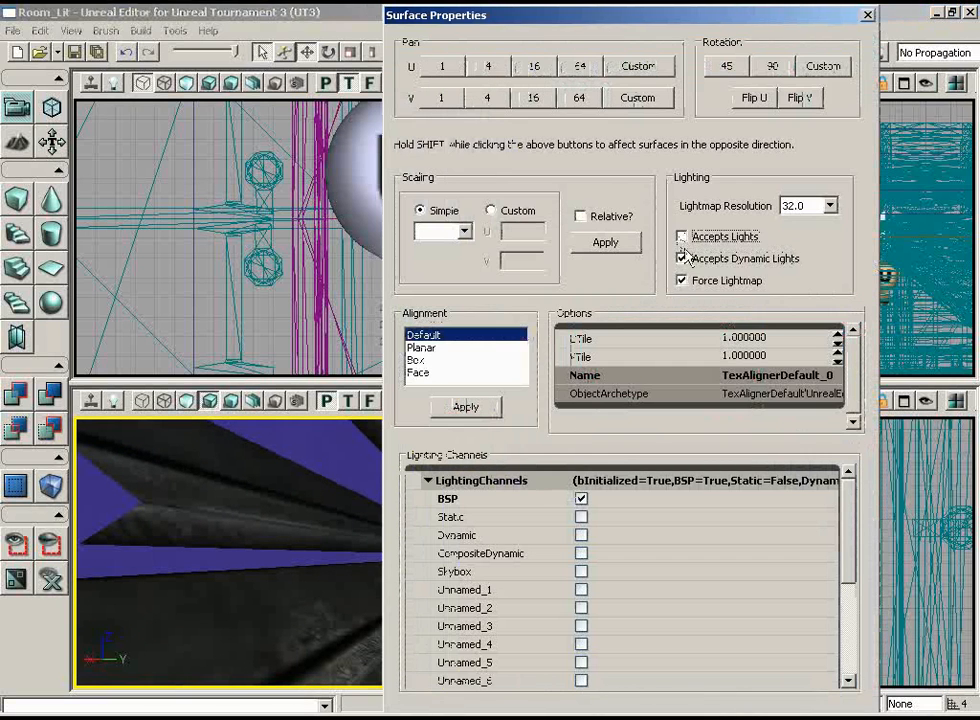
left_click(682, 258)
left_click(868, 15)
Step: Disable Accepts Lights and Accepts Dynamic Lights on the BSP surface behind the long horizontal slats, then deselect it
left_click_drag(415, 555, 413, 595)
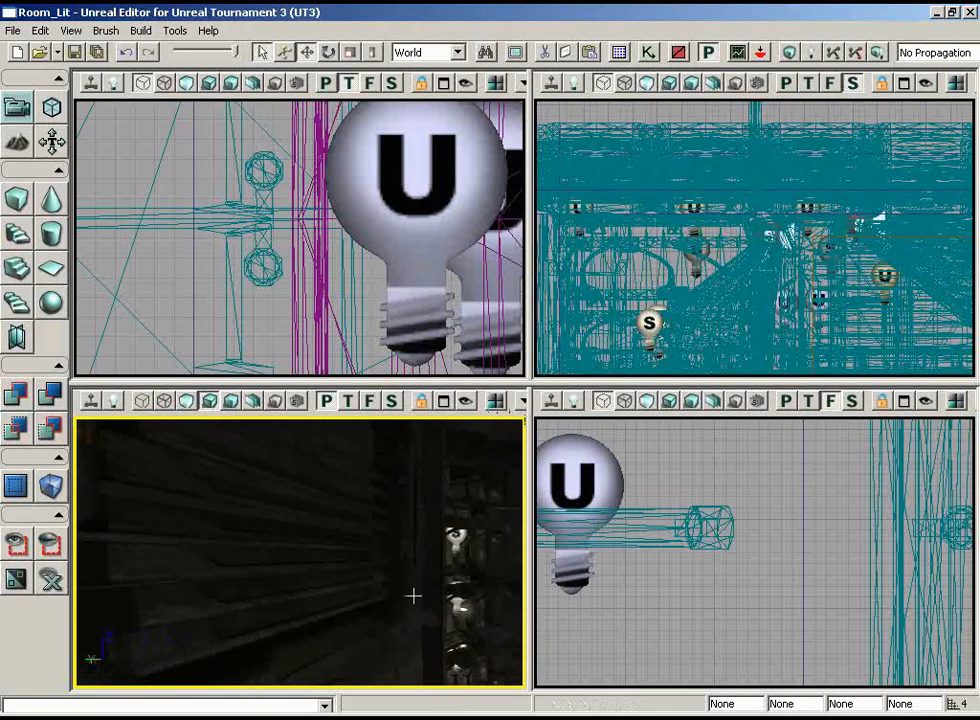
left_click(323, 524)
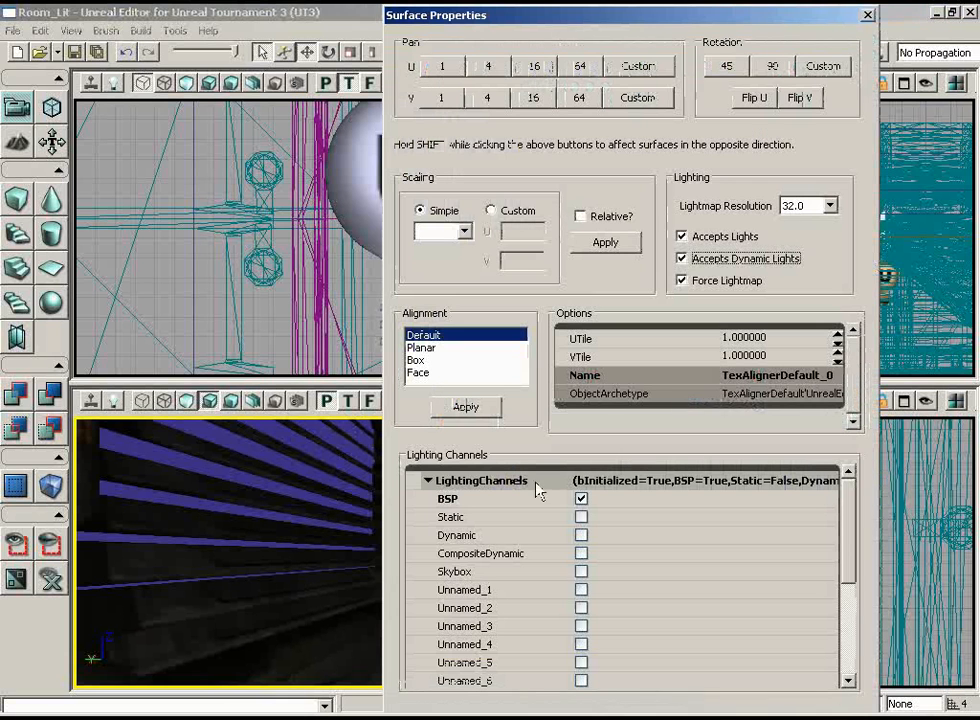
key("F5")
left_click(681, 236)
left_click(681, 258)
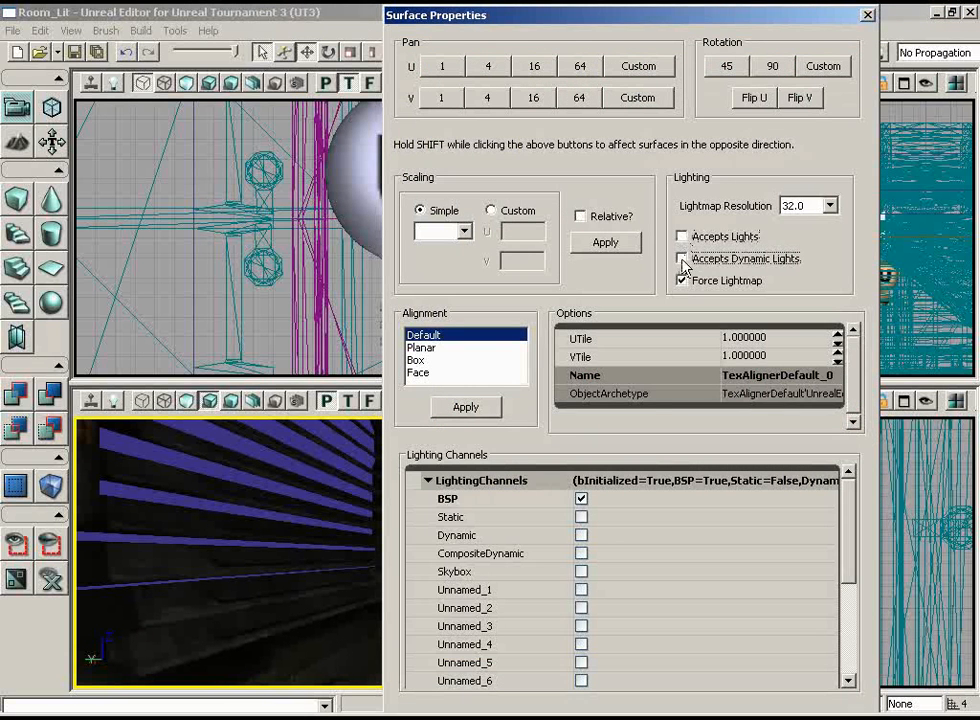
key("Escape")
left_click(331, 501)
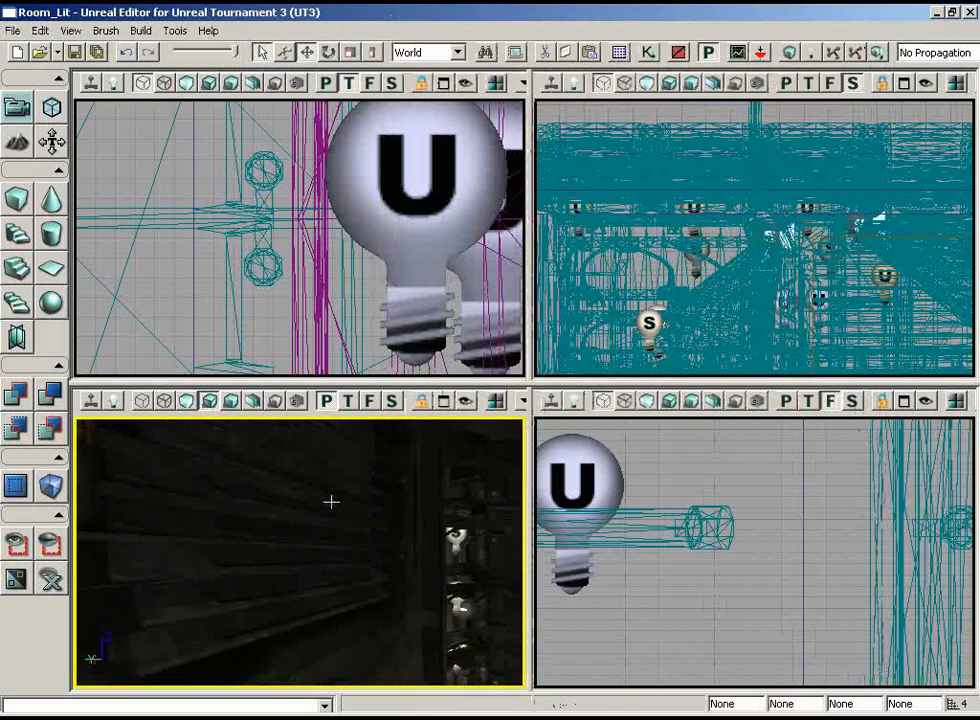
Step: Build all of the level, dismiss the map check list and inspect the rebuilt lighting along the slatted corridor walls
left_click(876, 54)
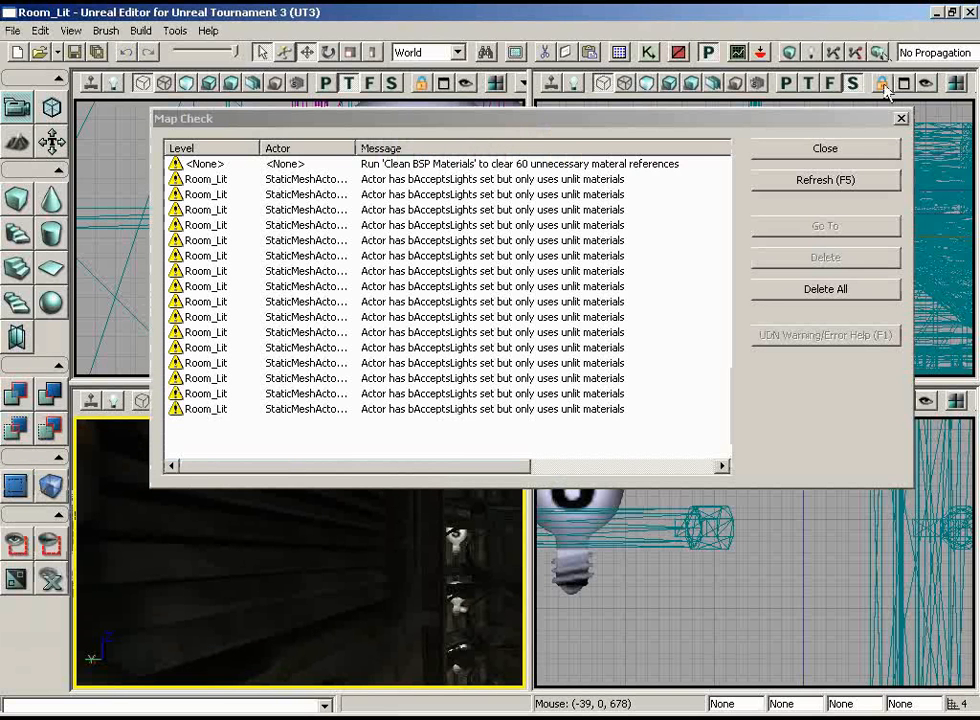
left_click(855, 148)
left_click_drag(336, 482, 268, 429)
right_click_drag(268, 429, 88, 517)
left_click_drag(88, 517, 75, 417)
right_click_drag(75, 417, 110, 470)
left_click_drag(110, 470, 343, 481)
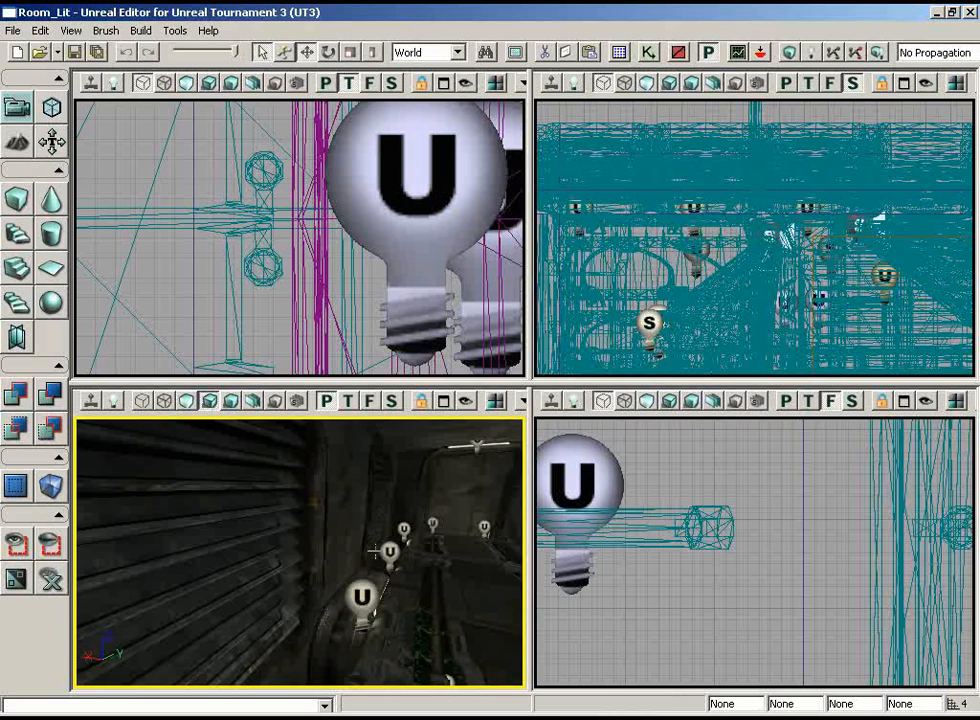
left_click_drag(374, 550, 393, 493)
left_click_drag(351, 529, 352, 490)
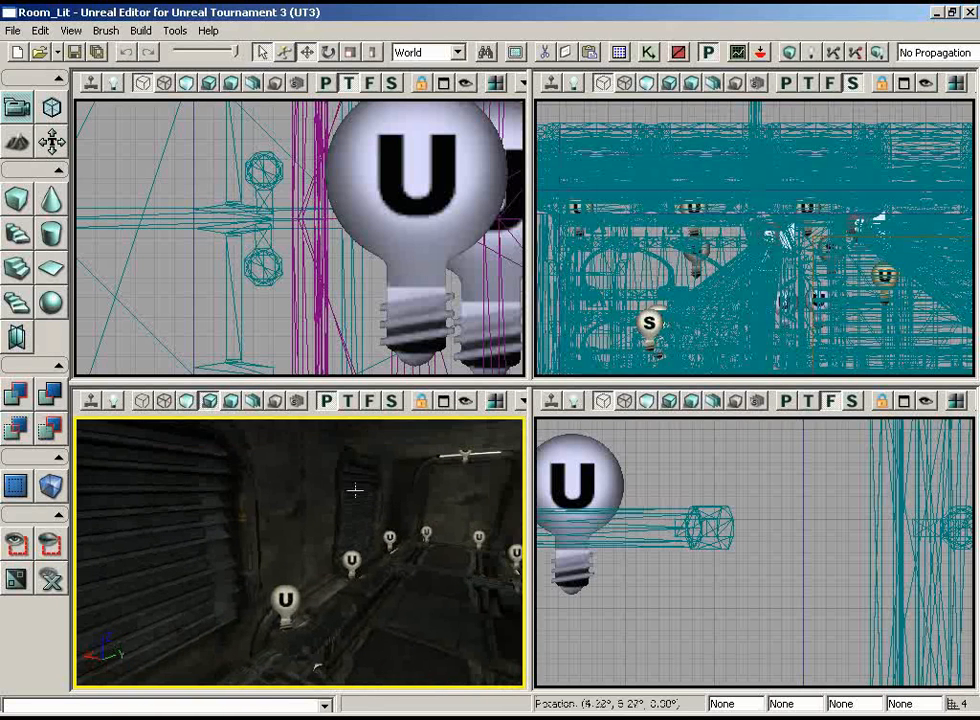
Step: Check the map for errors and go to the first StaticMeshActor flagged for accepting lights with only unlit materials
left_click(176, 31)
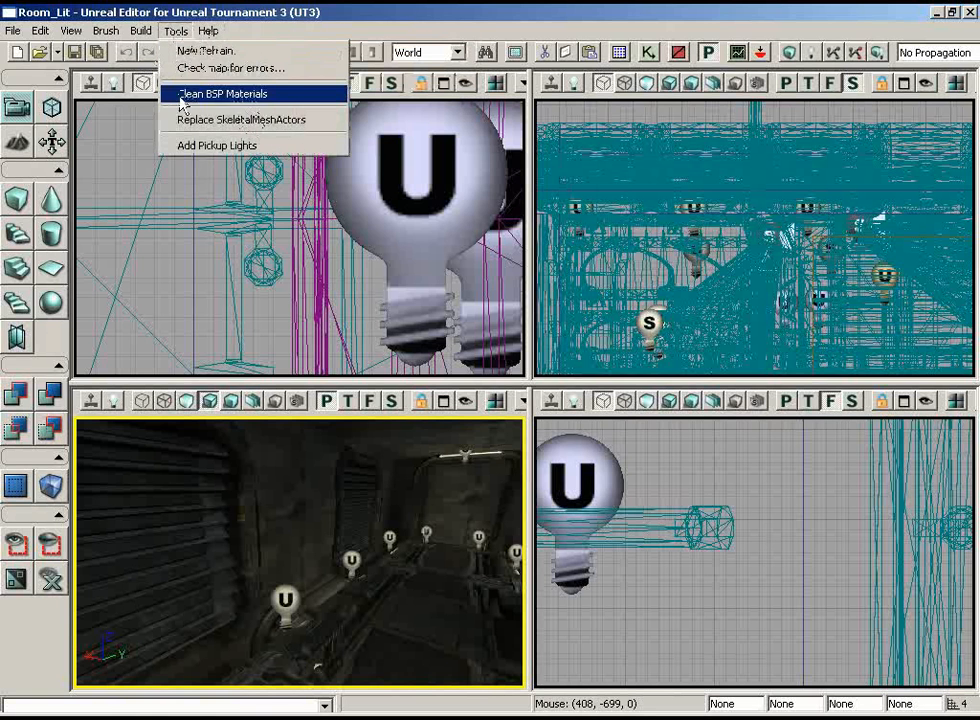
left_click(162, 69)
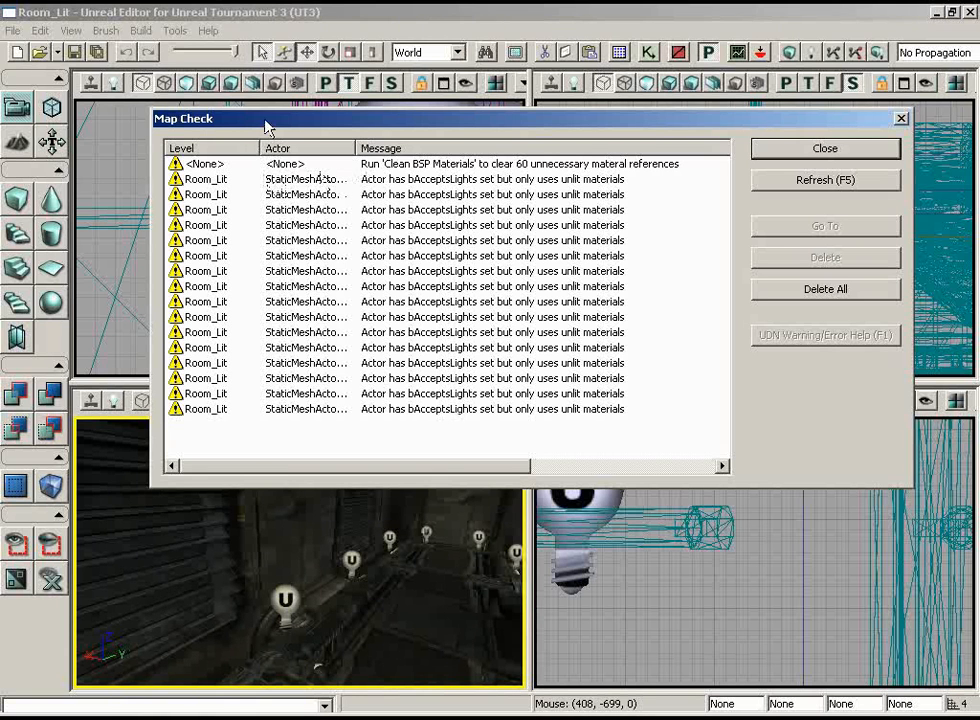
left_click_drag(267, 121, 320, 121)
double_click(373, 179)
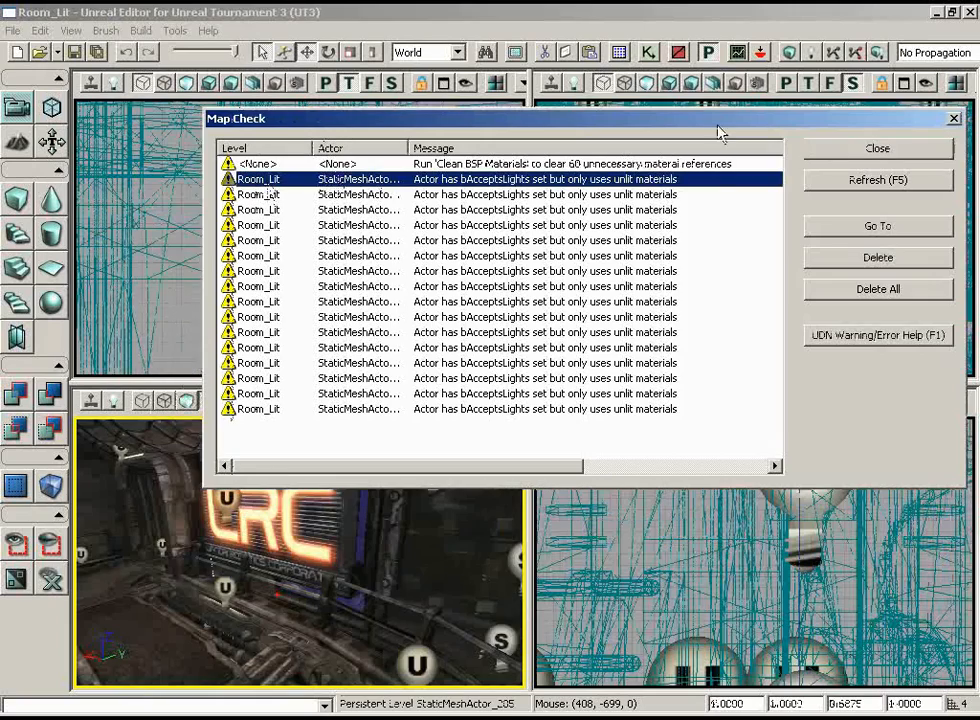
left_click(827, 149)
Step: View the flagged mesh behind the LRC sign up close and open its actor properties at the Lighting settings
right_click_drag(450, 480, 525, 462)
left_click_drag(525, 462, 332, 415)
left_click_drag(452, 497, 401, 564)
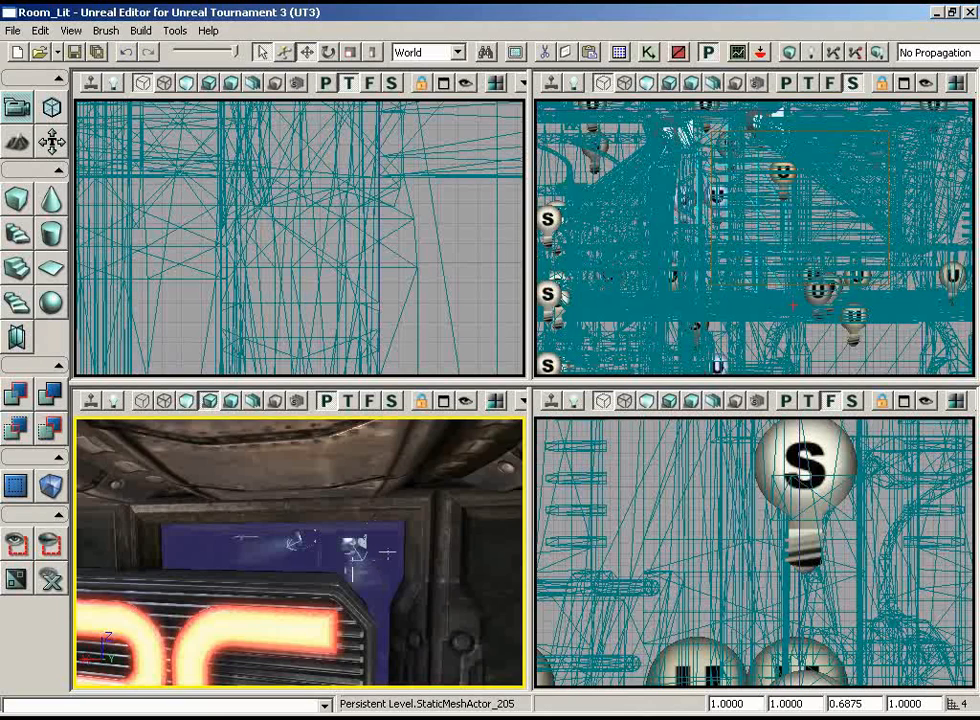
left_click_drag(387, 552, 411, 569)
key("F4")
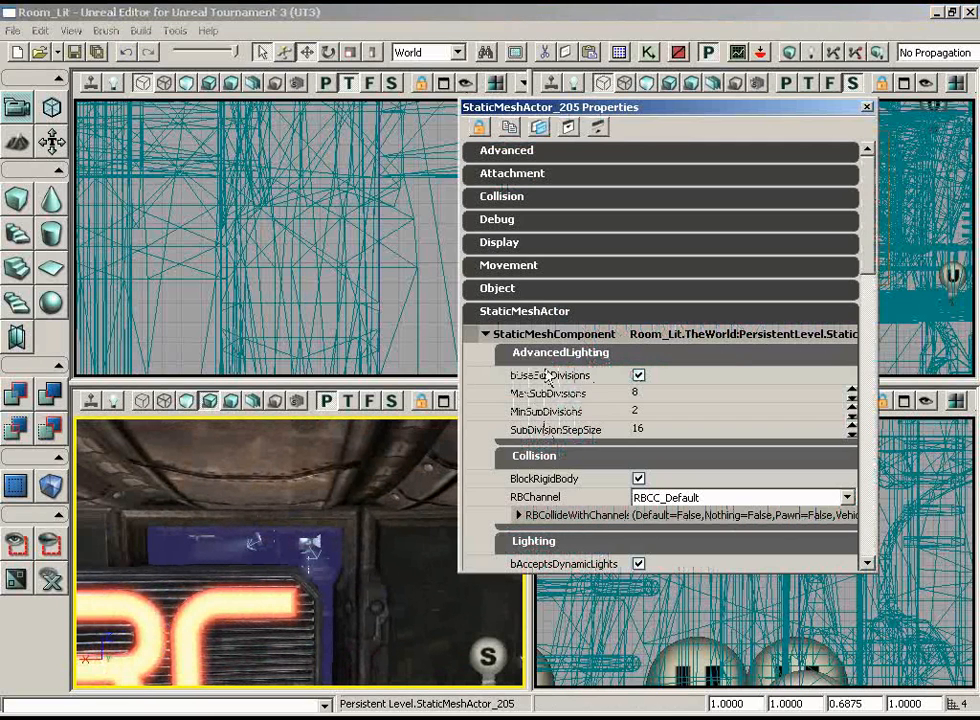
left_click_drag(868, 240, 868, 288)
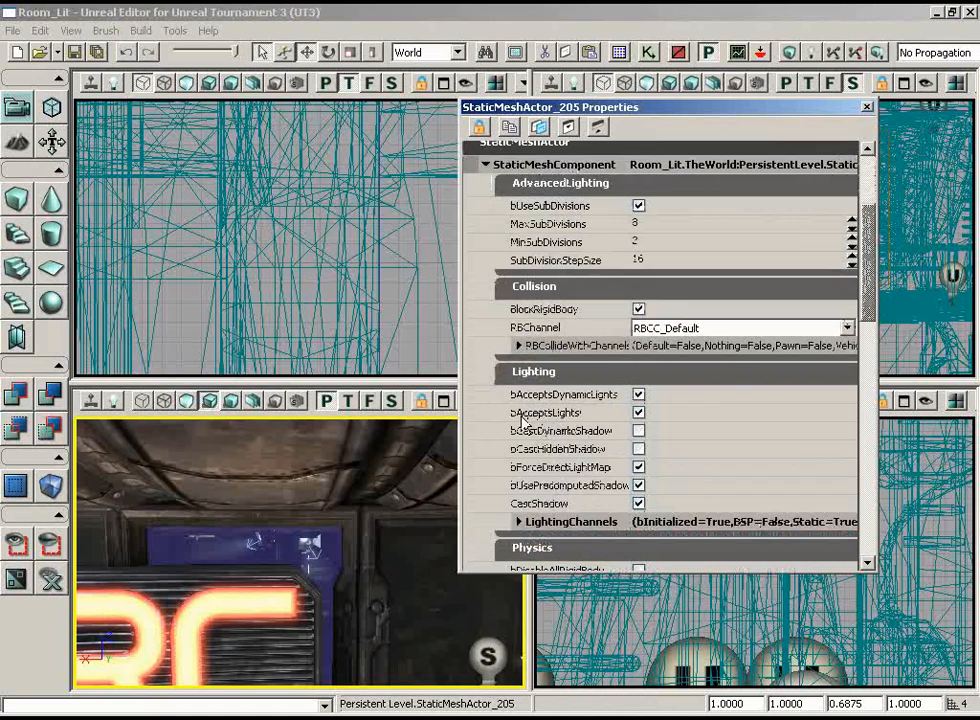
Step: Add the neighbouring window mesh to the selection and select all matching static meshes of this class
left_click_drag(520, 107, 657, 86)
left_click_drag(343, 466, 310, 553)
left_click(320, 561, "ctrl")
right_click(357, 553)
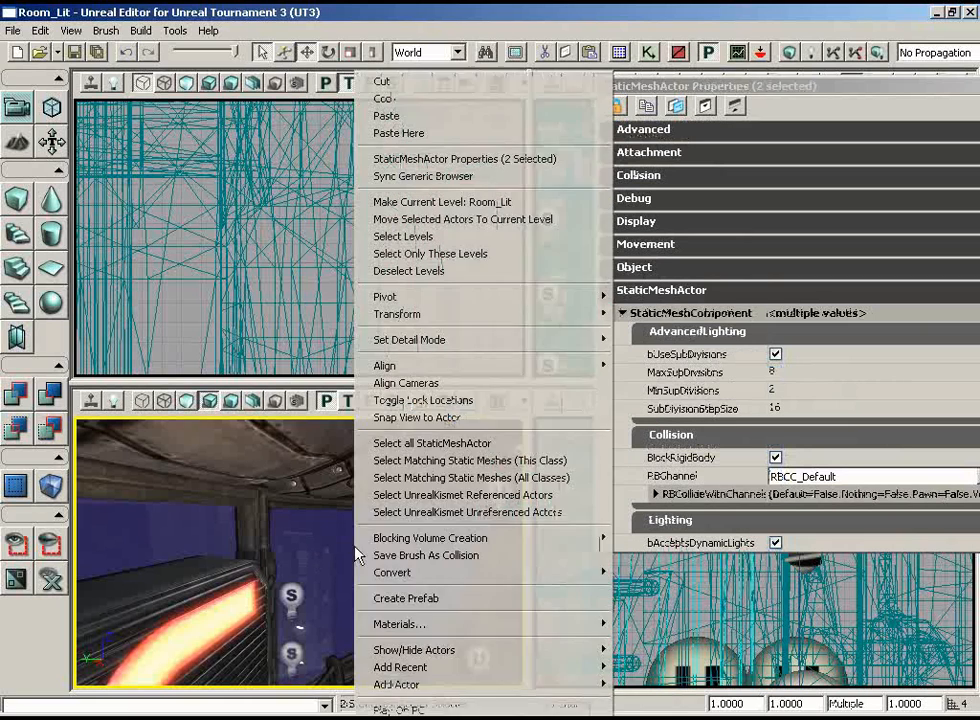
left_click(400, 461)
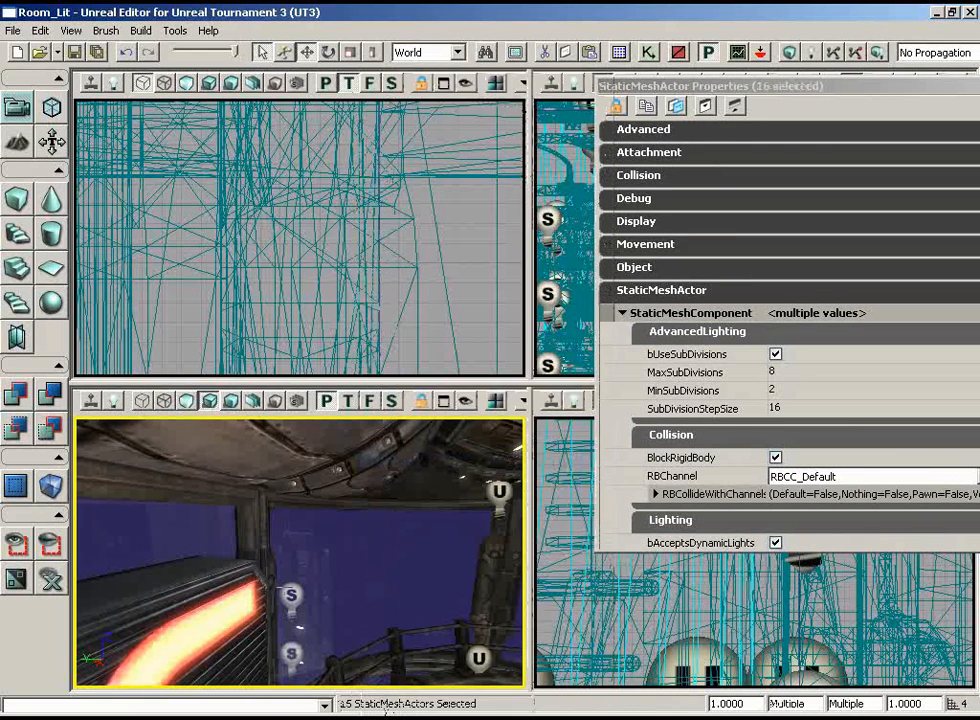
Step: Turn off bAcceptsLights for all the selected window static meshes and close their properties
left_click_drag(757, 88, 627, 86)
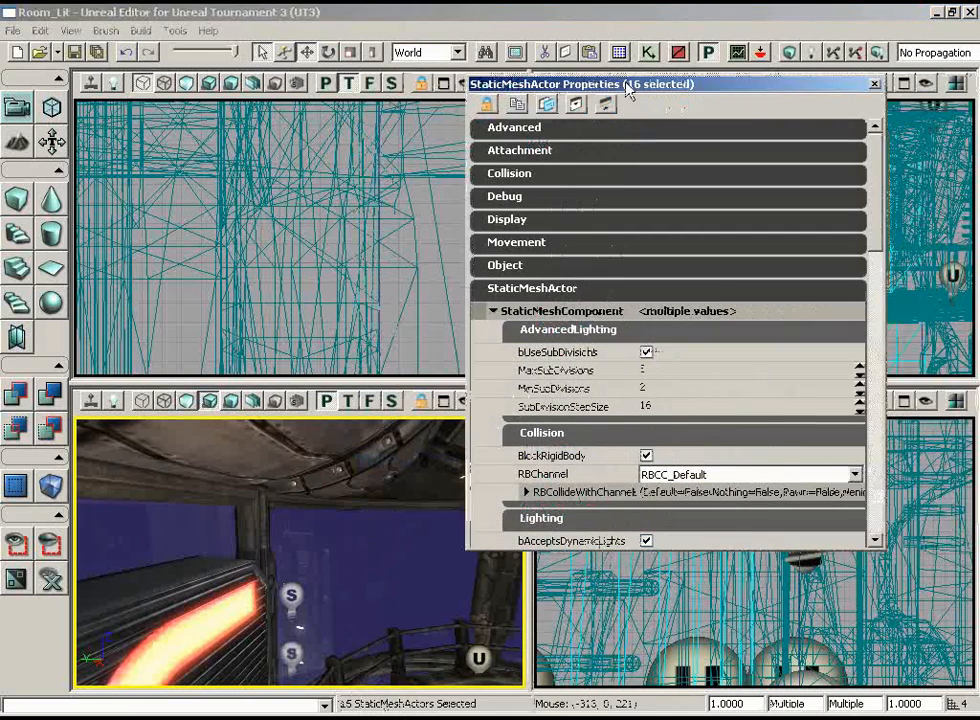
scroll(670, 291, "down", 4)
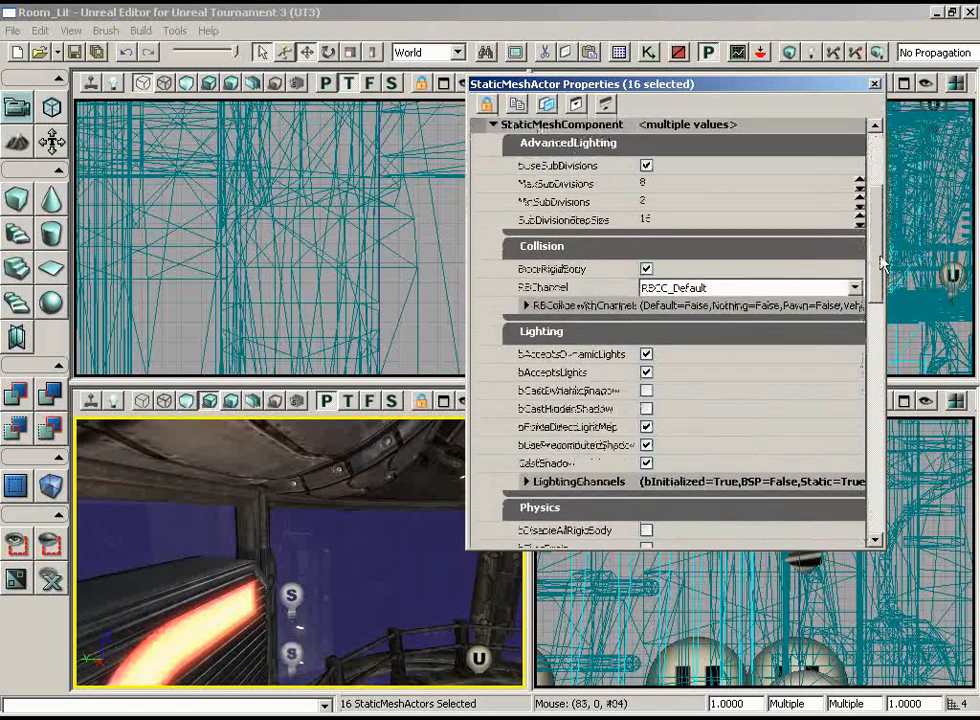
left_click(646, 359)
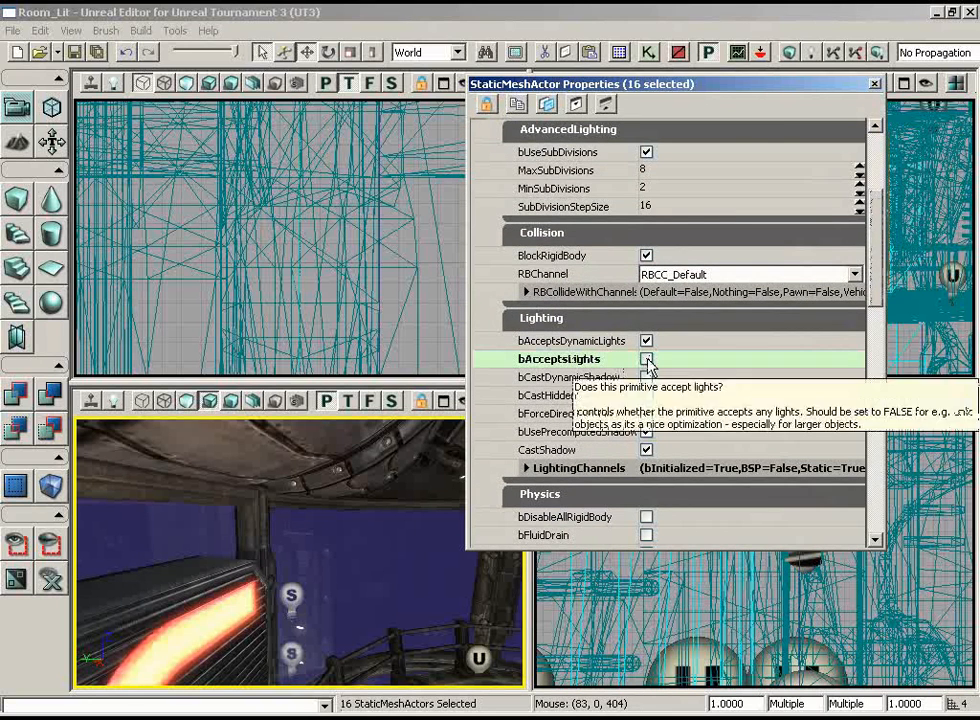
left_click(875, 84)
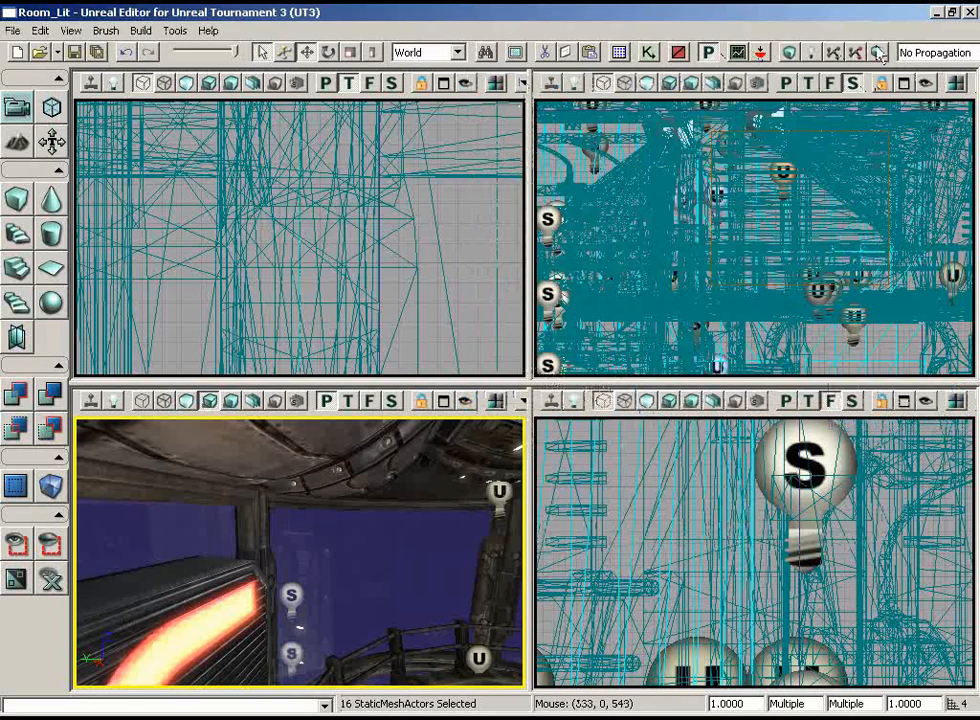
Step: Build all of the level again, review the map check messages and close the list
left_click(877, 52)
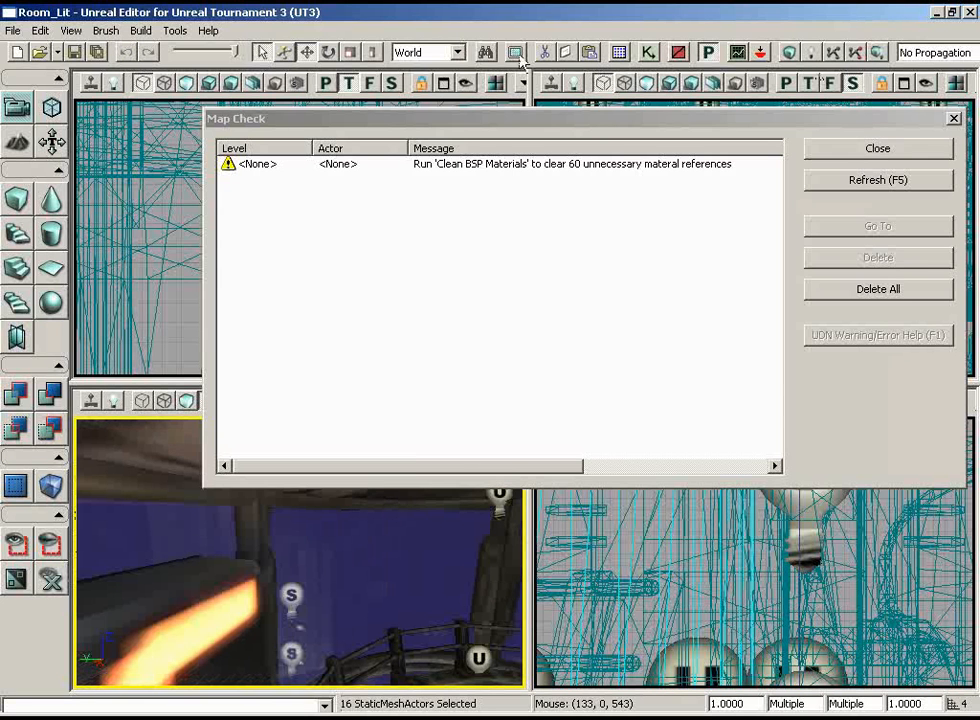
left_click_drag(458, 125, 477, 126)
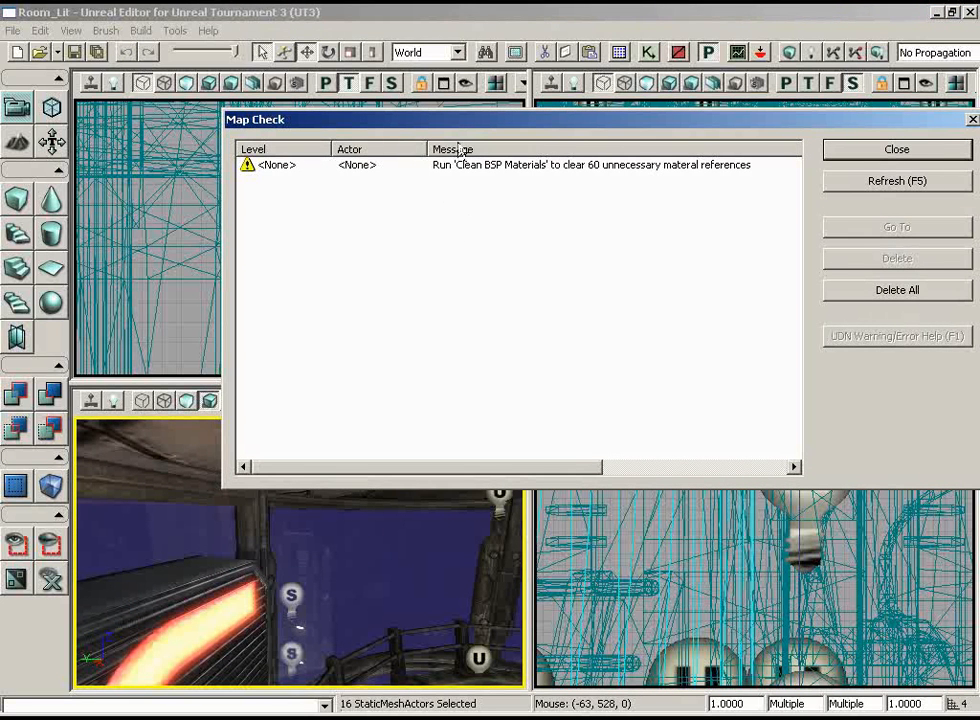
left_click_drag(445, 124, 390, 125)
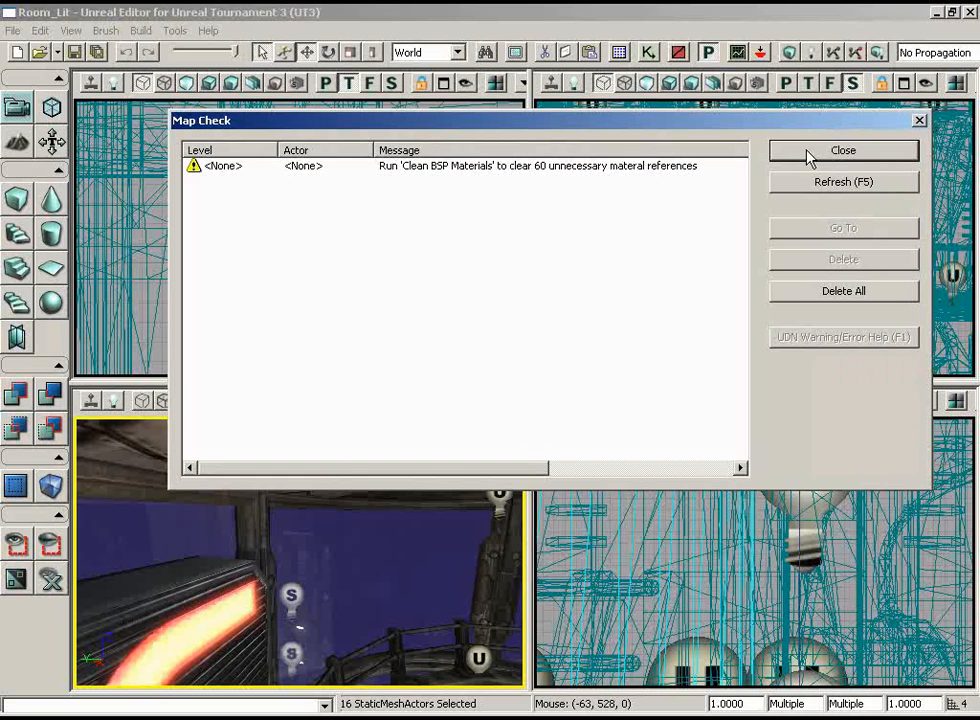
left_click(840, 150)
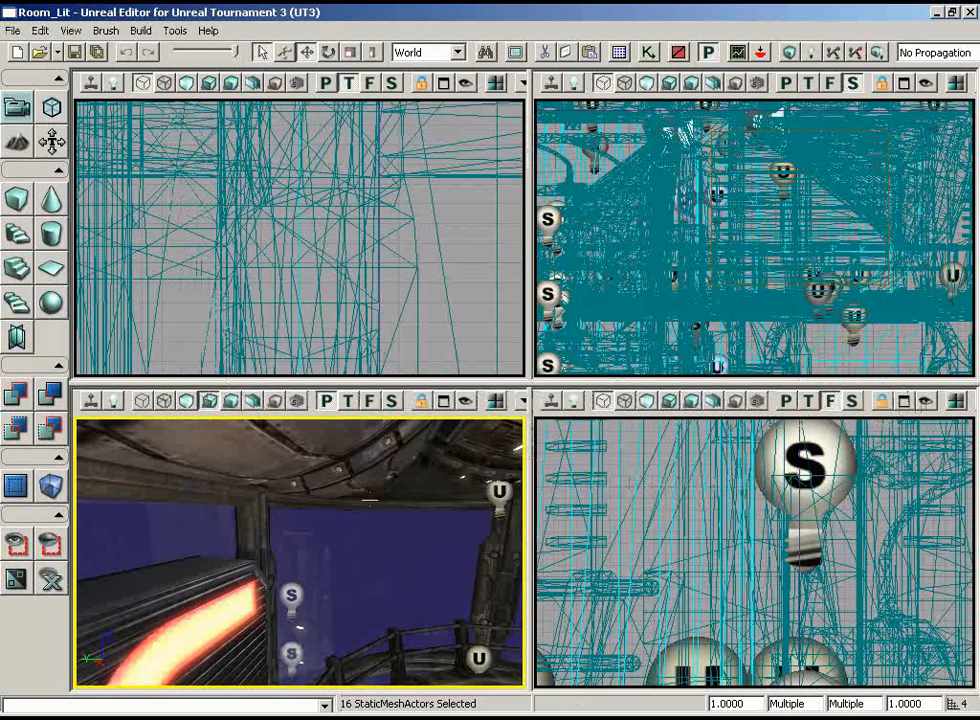
Step: Clean the level's unnecessary BSP material references and check the map for errors again
left_click(174, 31)
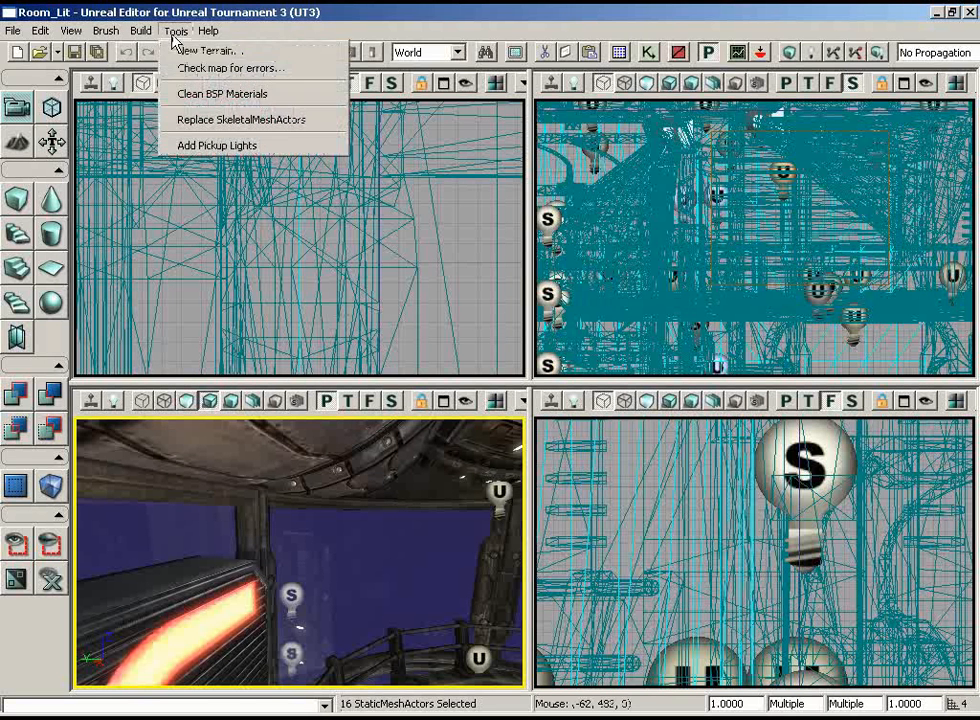
left_click(188, 97)
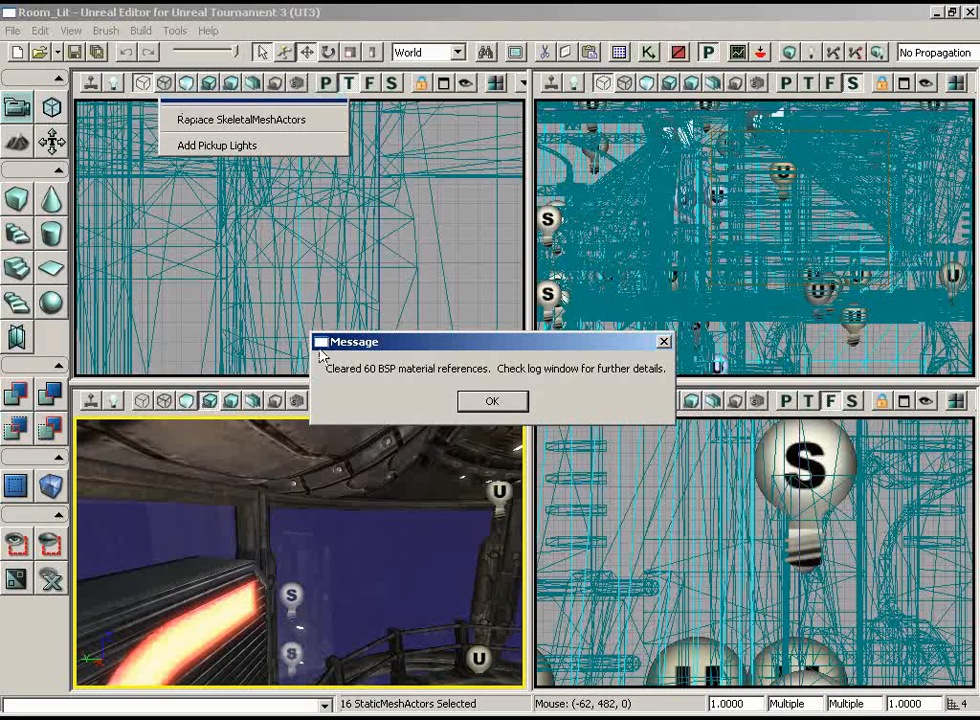
left_click(507, 404)
left_click(175, 31)
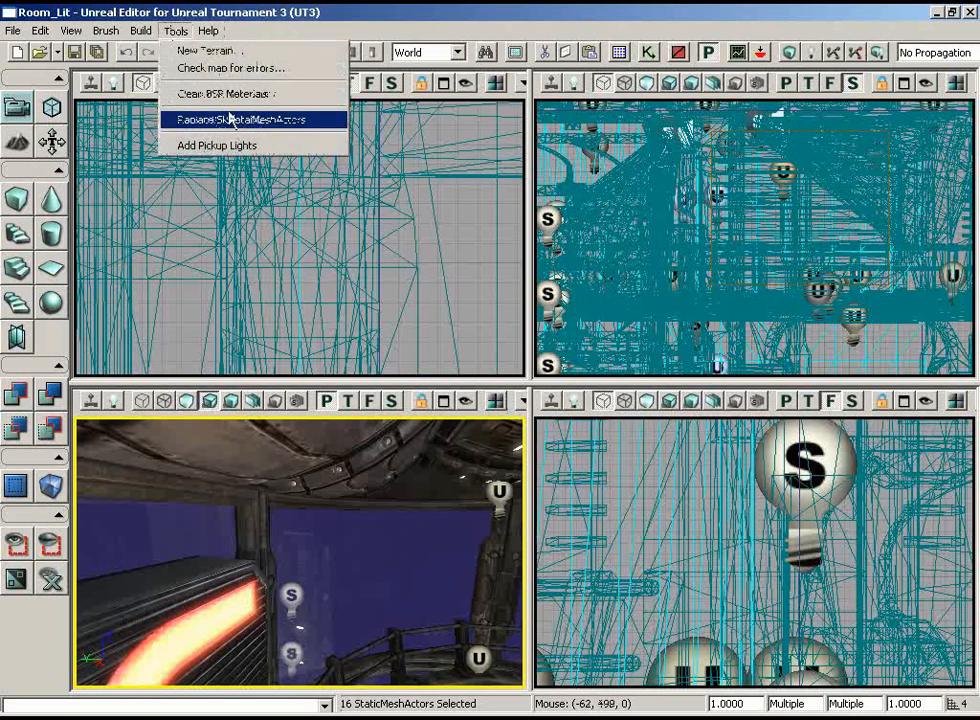
left_click(220, 68)
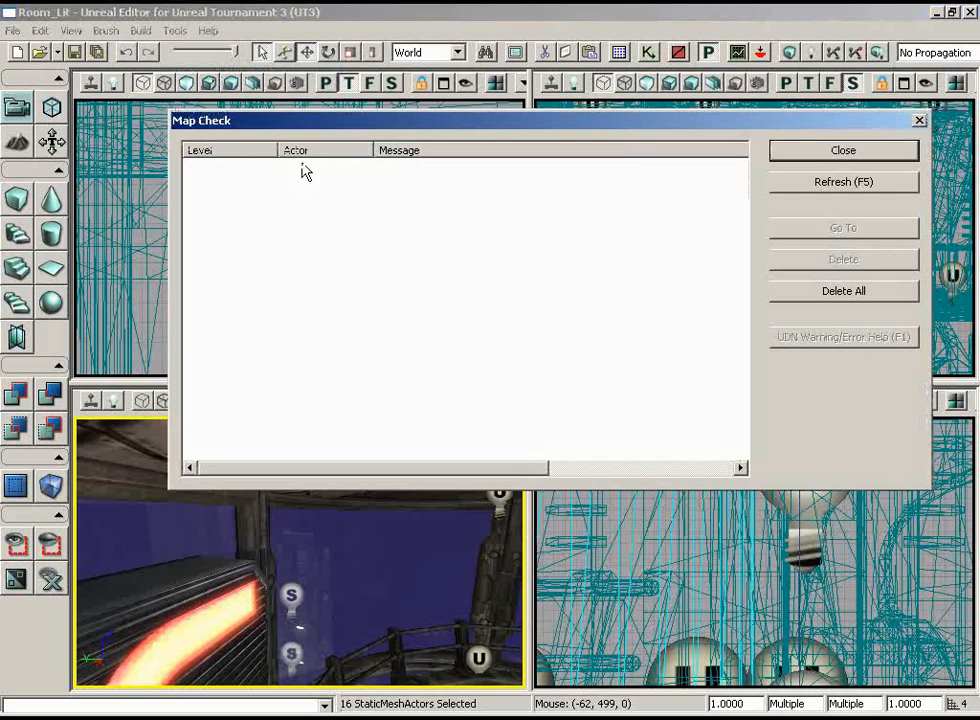
left_click(848, 152)
Step: Examine the rebuilt lighting along the corridor, its doorway and the main room with the LRC sign
right_click_drag(423, 470, 77, 498)
left_click_drag(77, 498, 139, 462)
right_click_drag(139, 462, 135, 423)
right_click_drag(339, 555, 431, 543)
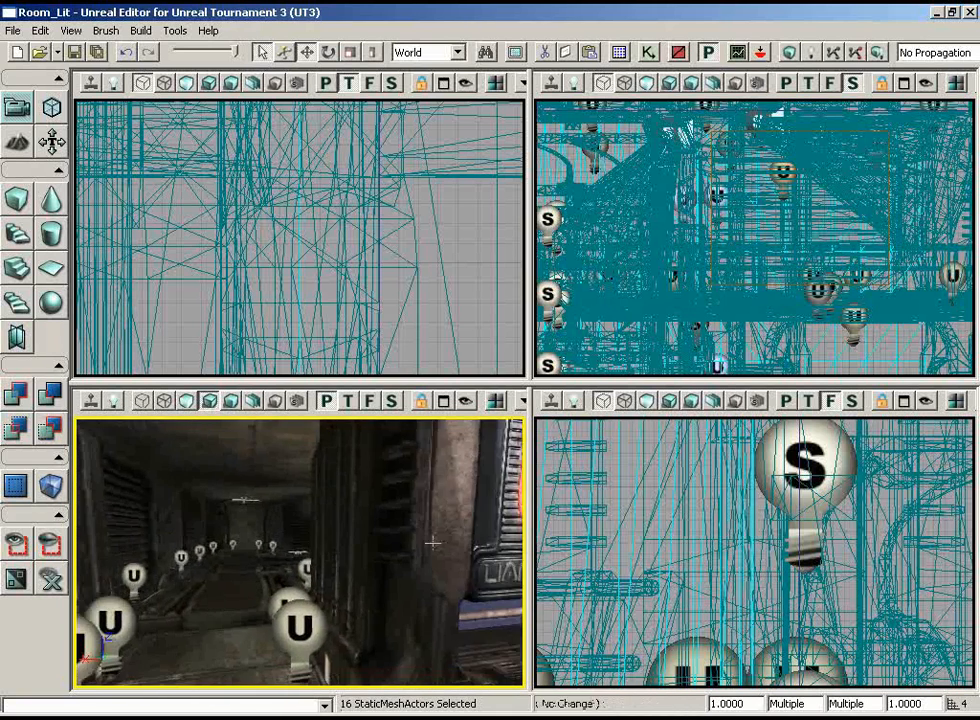
left_click_drag(431, 543, 367, 547)
right_click_drag(367, 547, 399, 529)
left_click_drag(342, 558, 249, 589)
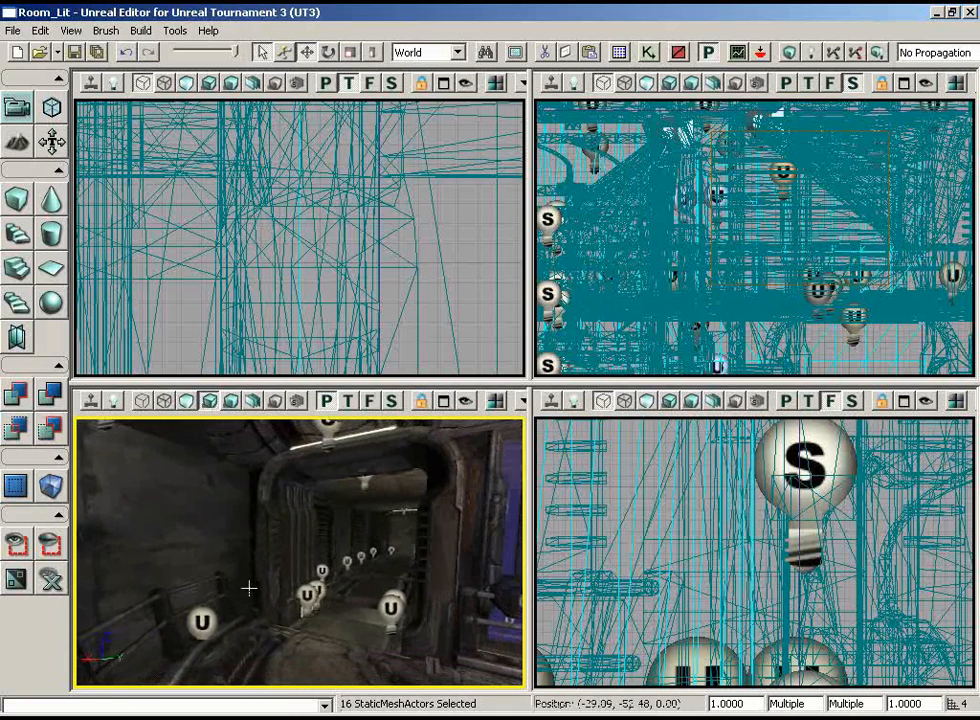
left_click_drag(365, 552, 370, 572)
right_click_drag(370, 572, 267, 549)
left_click_drag(267, 549, 184, 510)
right_click_drag(184, 510, 381, 462)
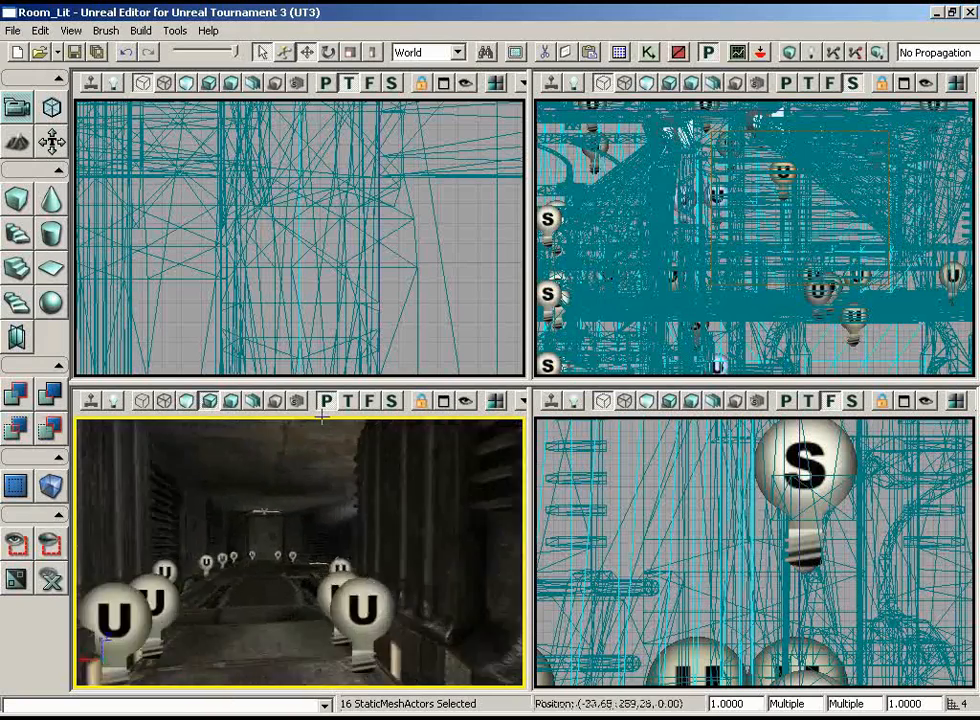
right_click_drag(521, 622, 508, 668)
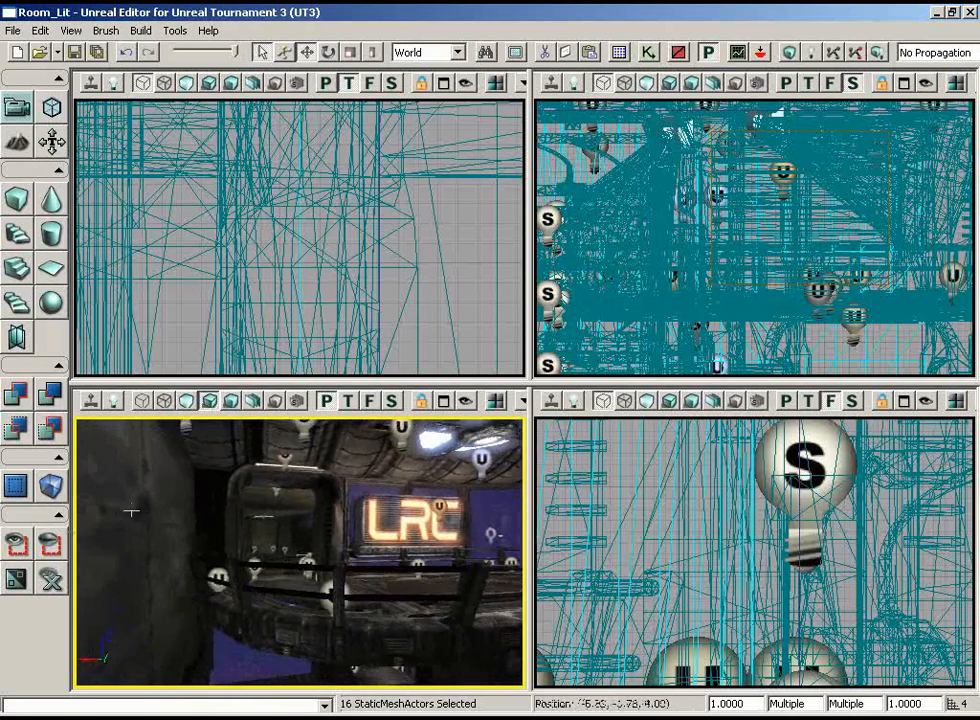
left_click(176, 30)
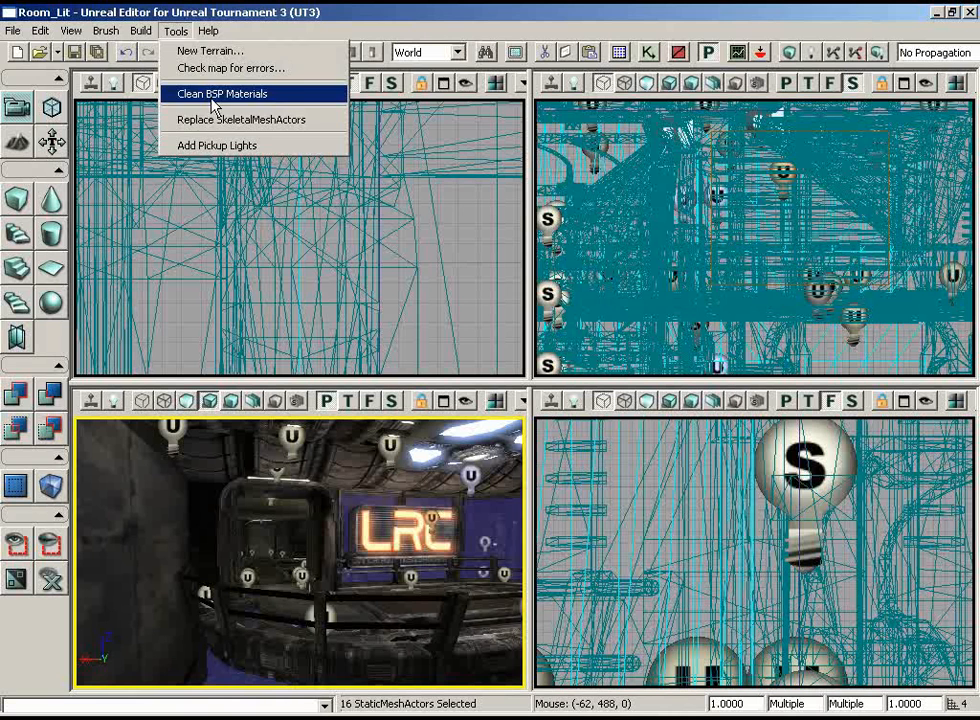
left_click(174, 31)
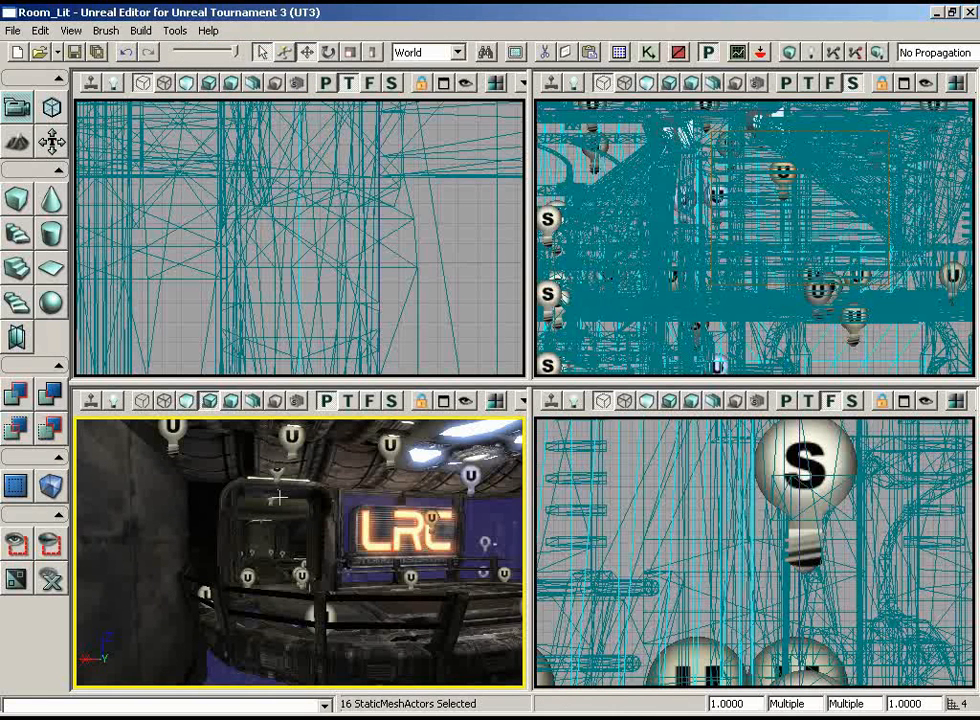
Step: Select the large dark BSP wall surface in the main room and set its Lightmap Resolution to 8.0 in Surface Properties
left_click_drag(276, 553, 76, 519)
right_click_drag(76, 519, 286, 540)
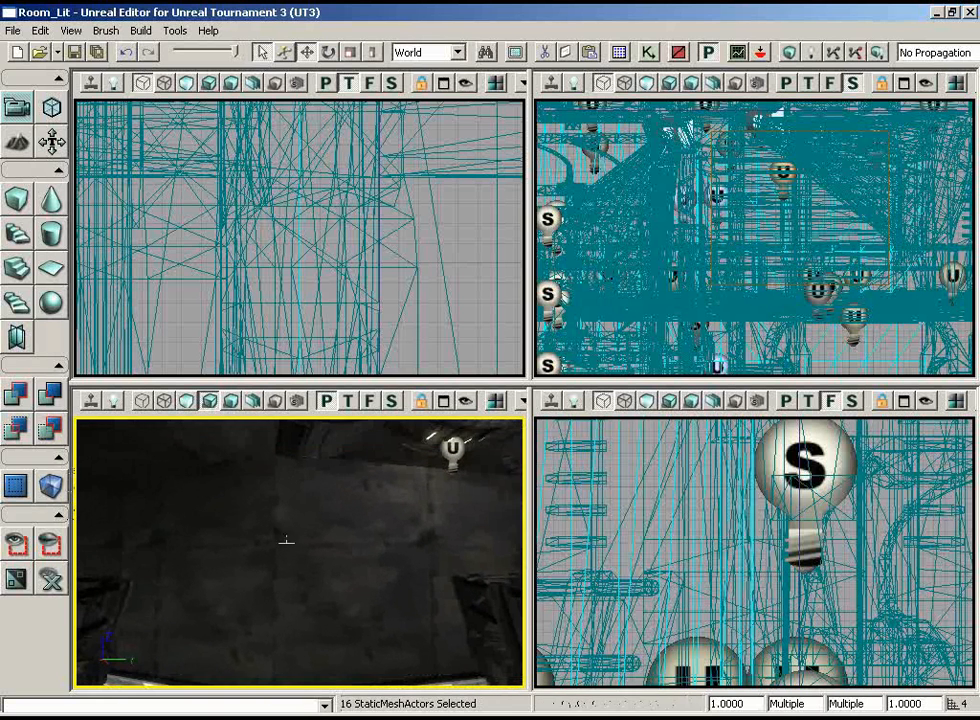
right_click_drag(425, 560, 435, 593)
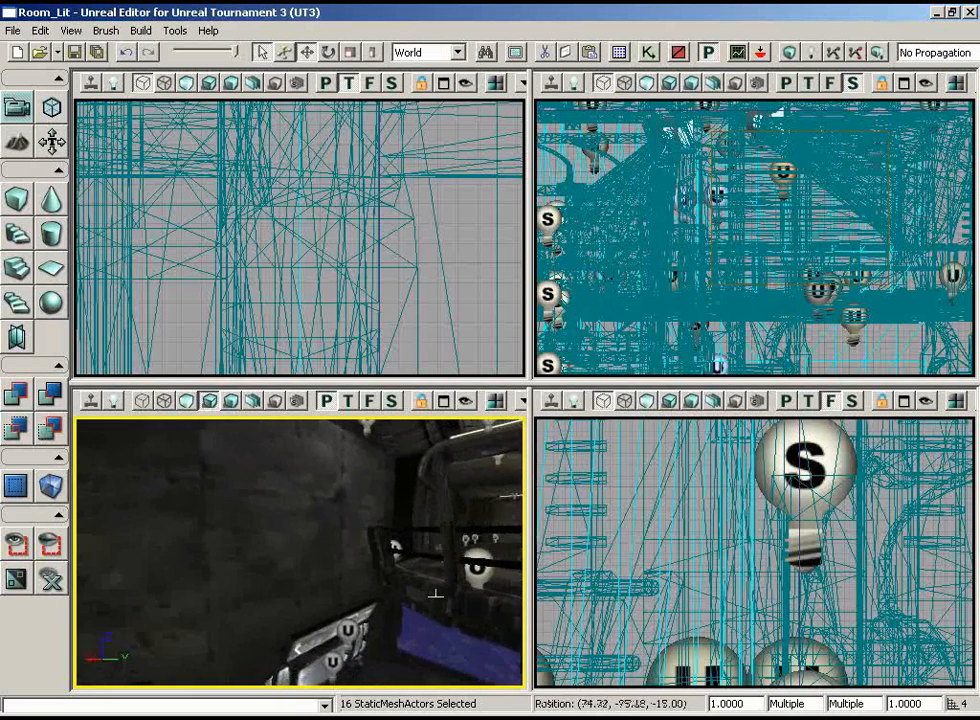
left_click_drag(435, 578, 292, 536)
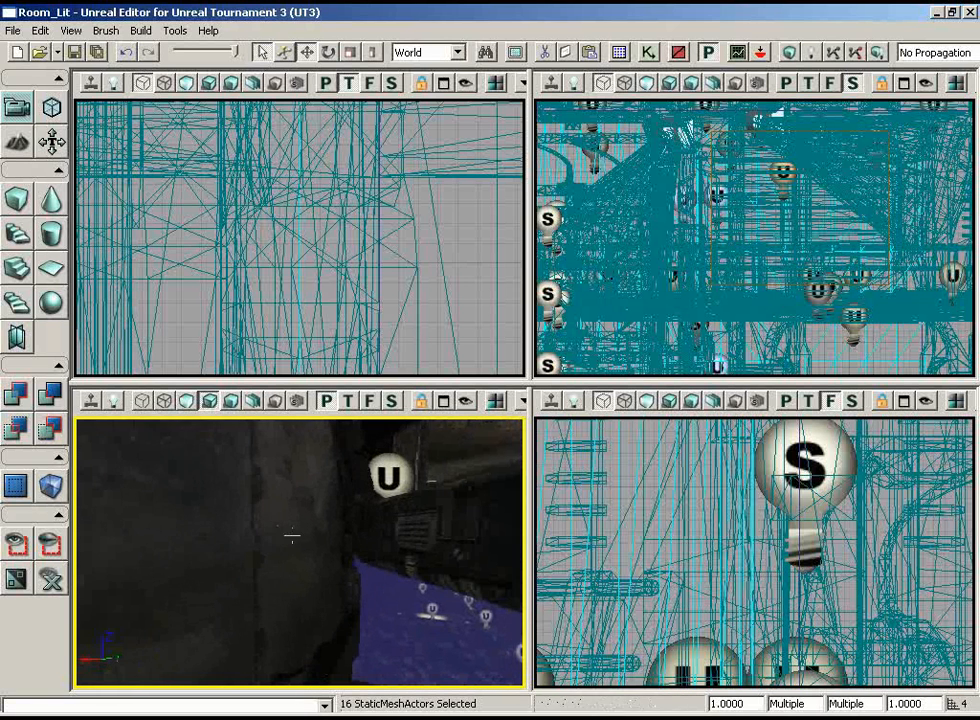
left_click_drag(254, 597, 296, 500)
key("F5")
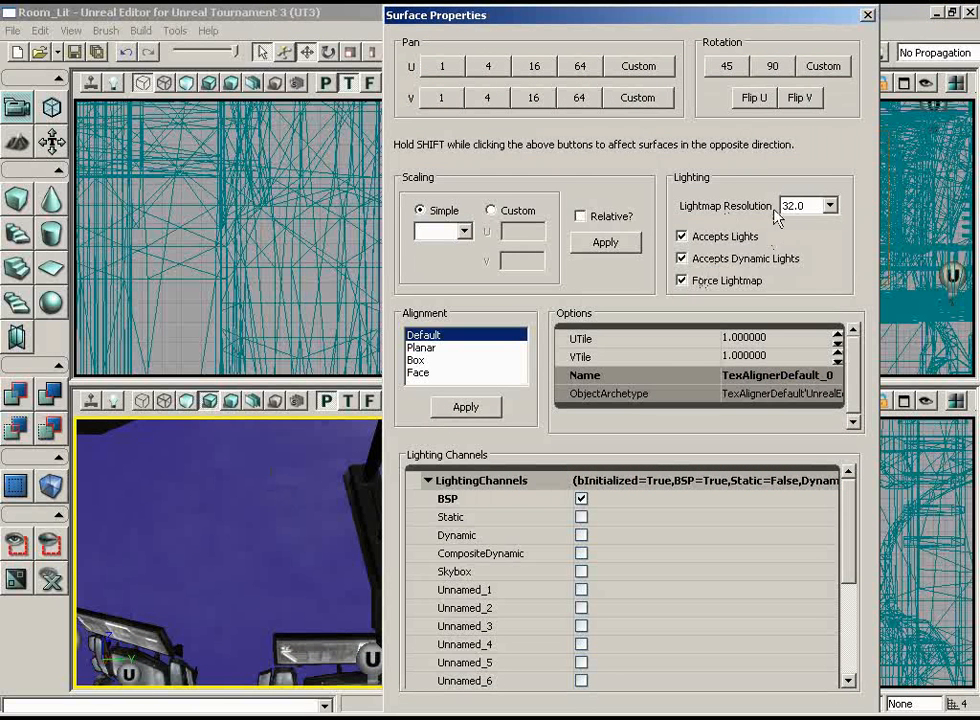
left_click(829, 206)
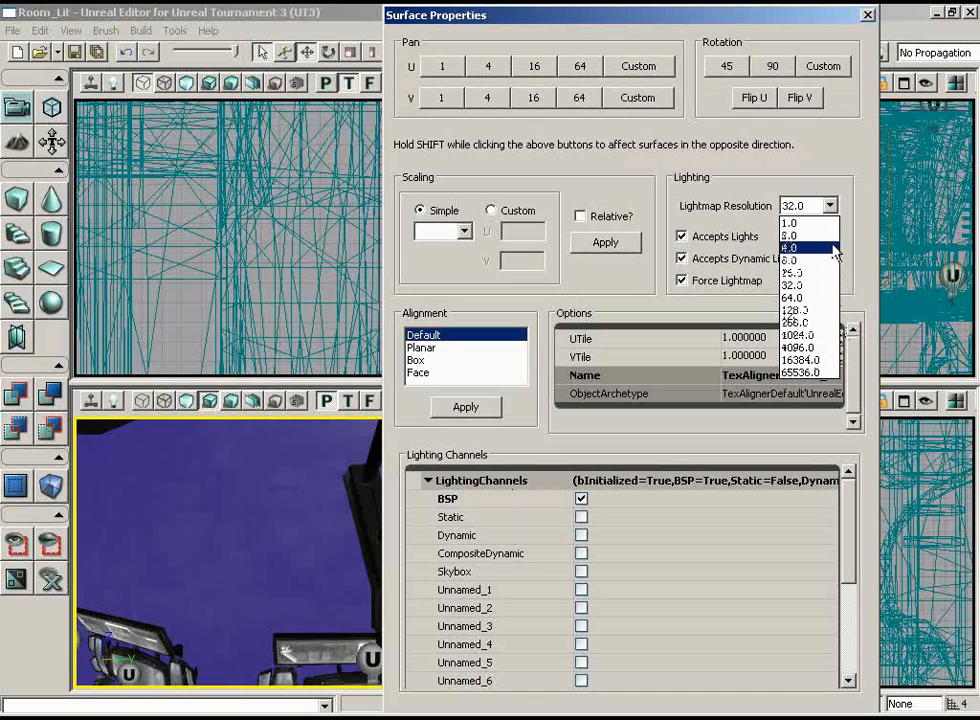
left_click(809, 263)
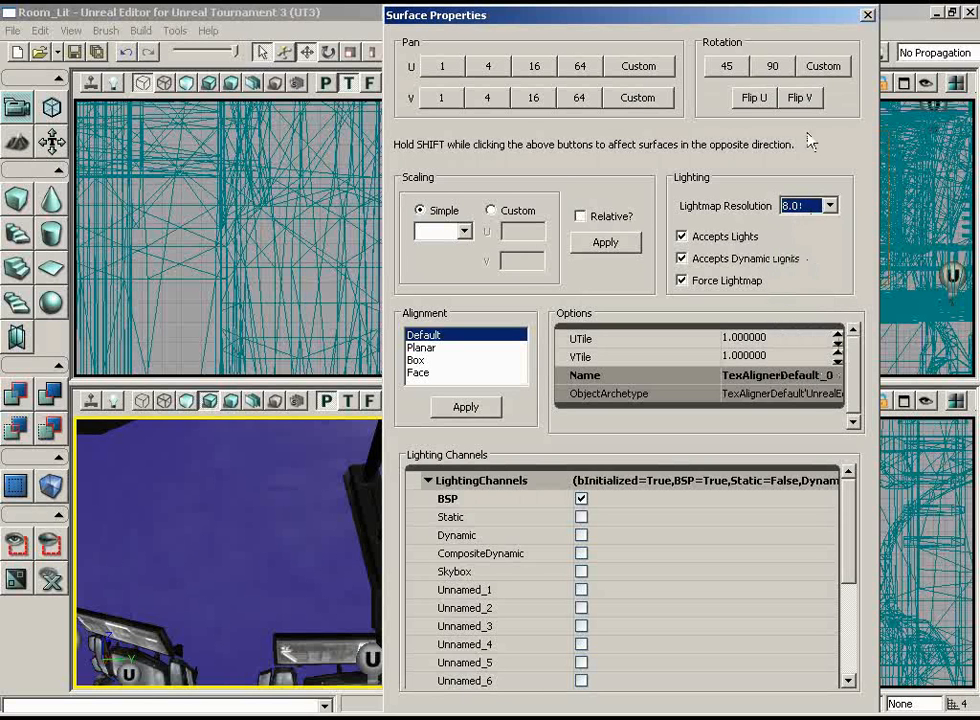
Step: Build all of the level, dismiss the map check and view the large wall's lighting
left_click(868, 15)
left_click(877, 53)
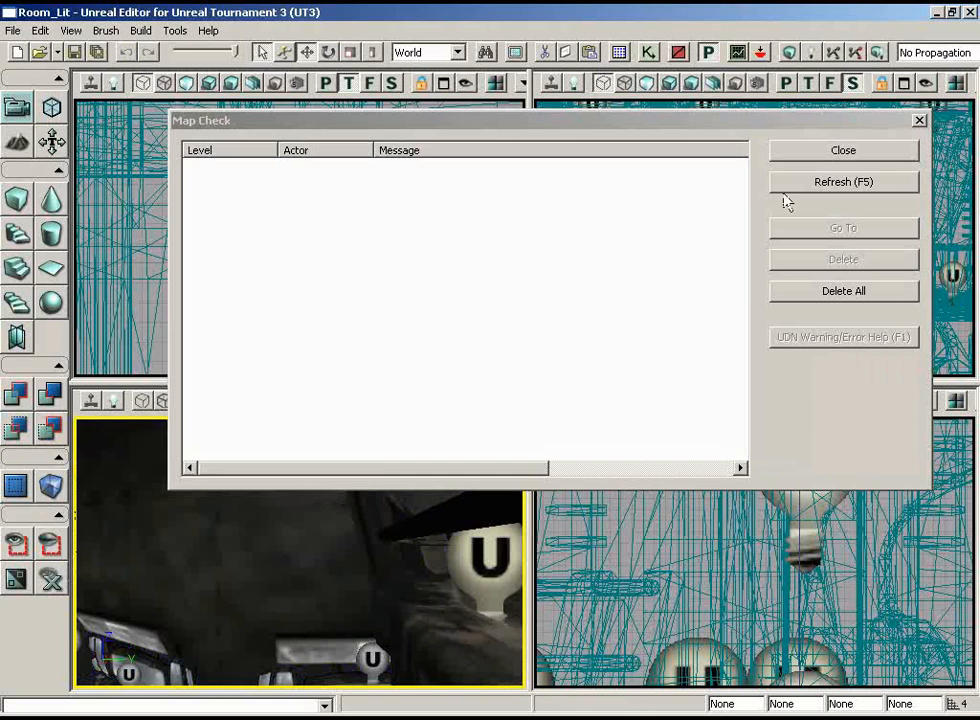
left_click(842, 151)
left_click_drag(328, 524, 350, 466)
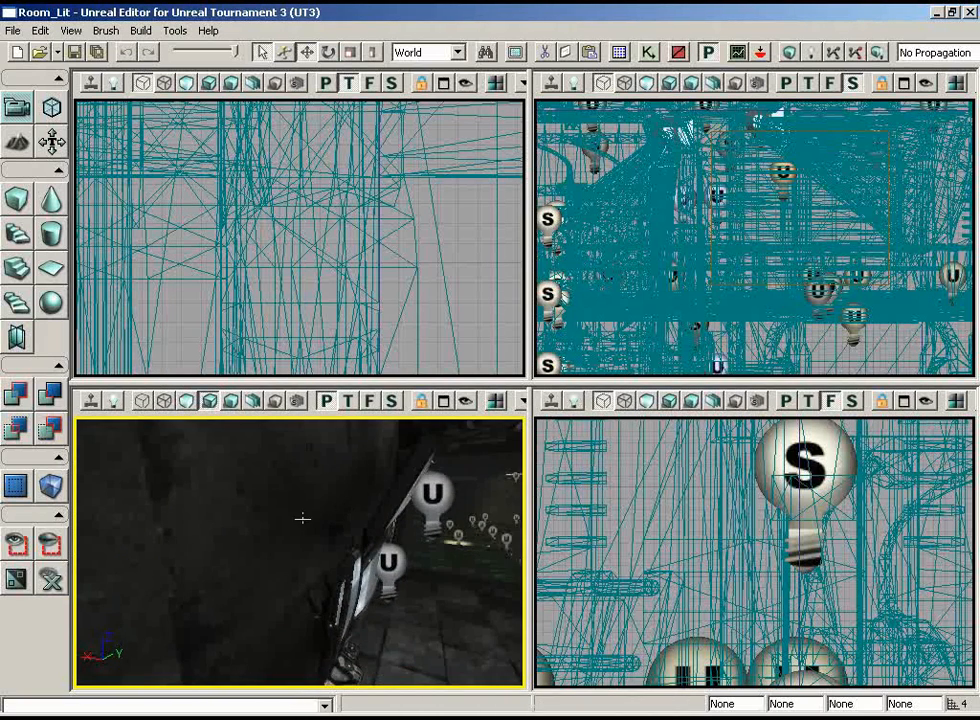
Step: Set the Lightmap Resolution of the large BSP wall surface in the main room to 4.0
left_click_drag(302, 518, 120, 520)
key("F5")
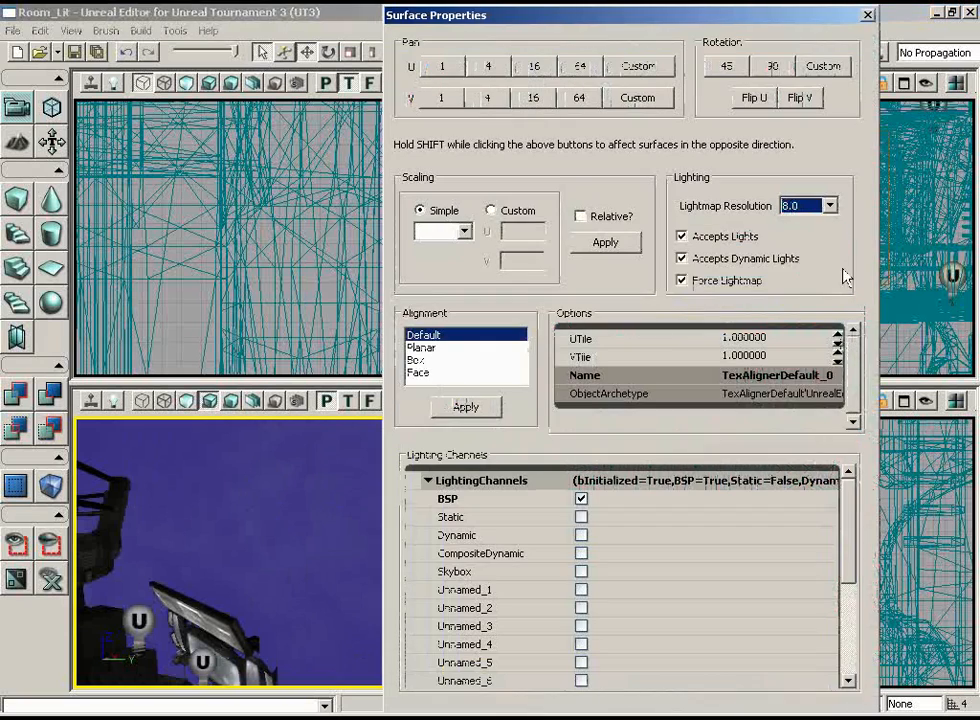
left_click(830, 205)
left_click(805, 246)
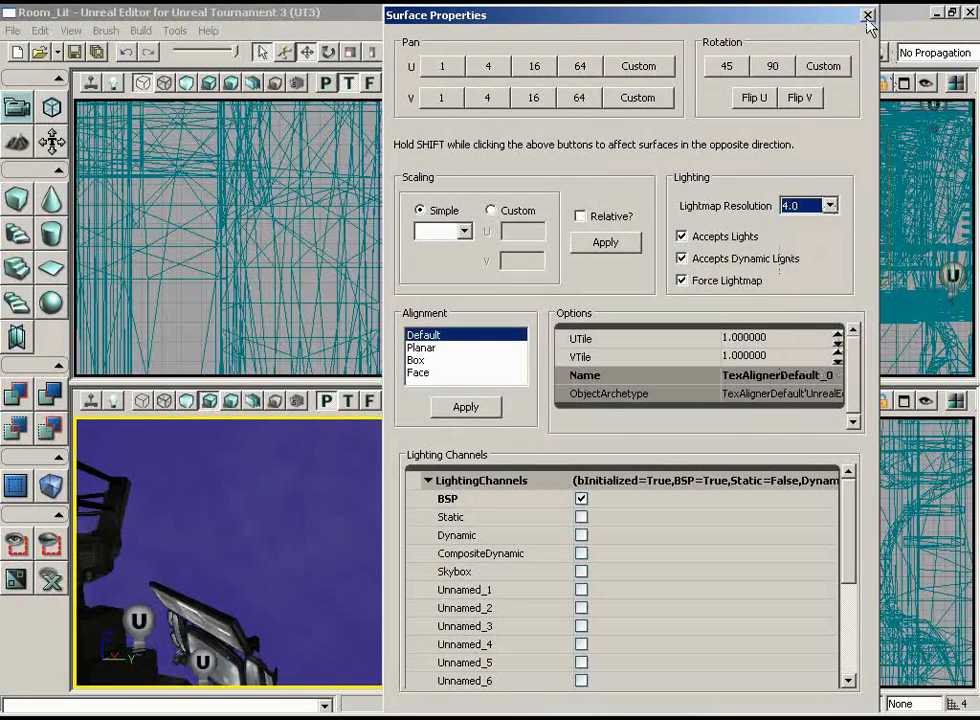
Step: Close the surface settings, build all of the level again and dismiss the map check
left_click(867, 15)
left_click(877, 52)
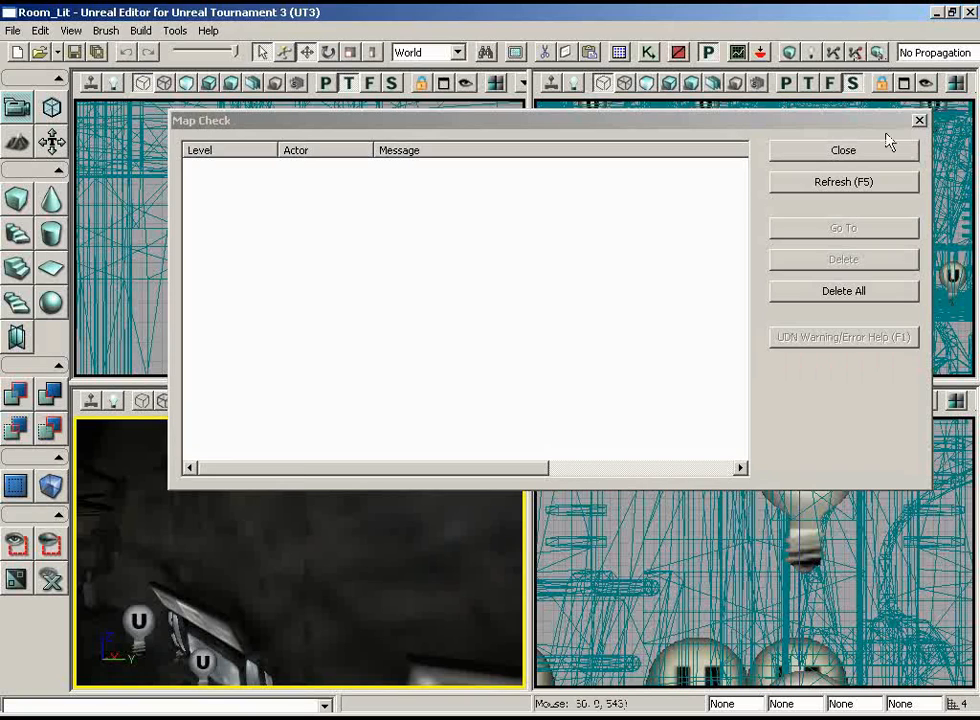
left_click(886, 145)
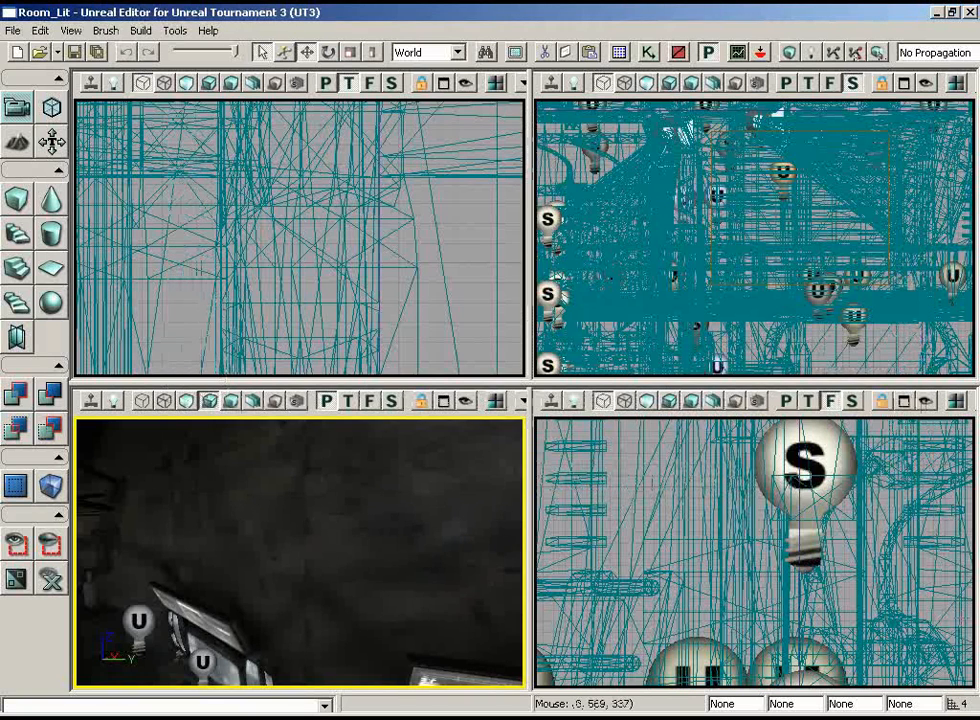
Step: Examine the rebuilt shadows on the large wall and the lighting across the main room's tiled floor
left_click_drag(462, 529, 316, 498)
left_click_drag(416, 446, 339, 586)
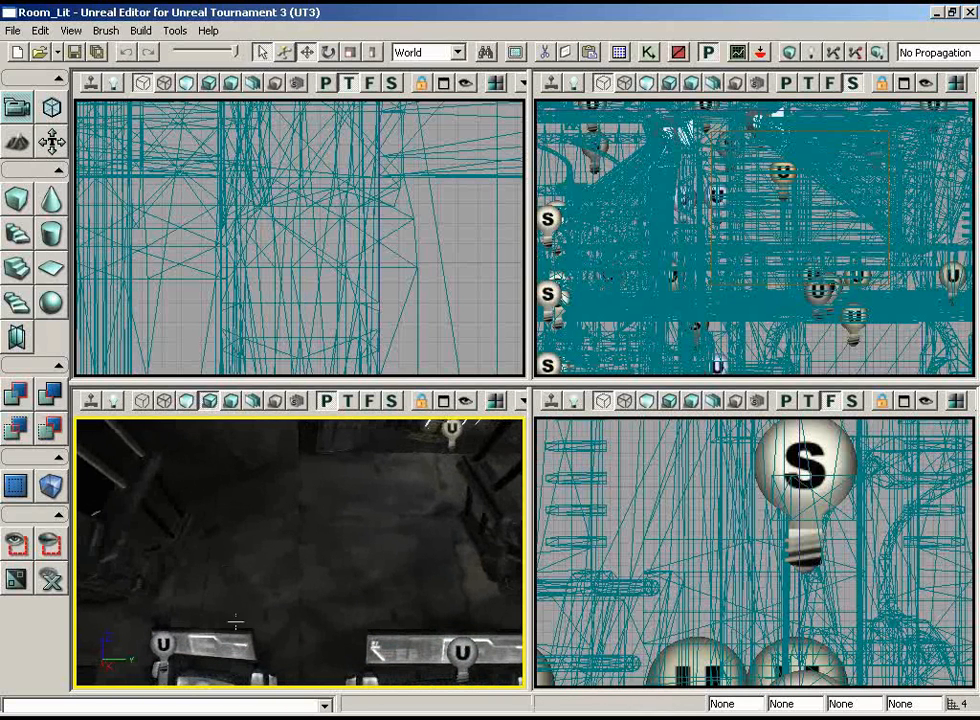
right_click_drag(299, 517, 373, 591)
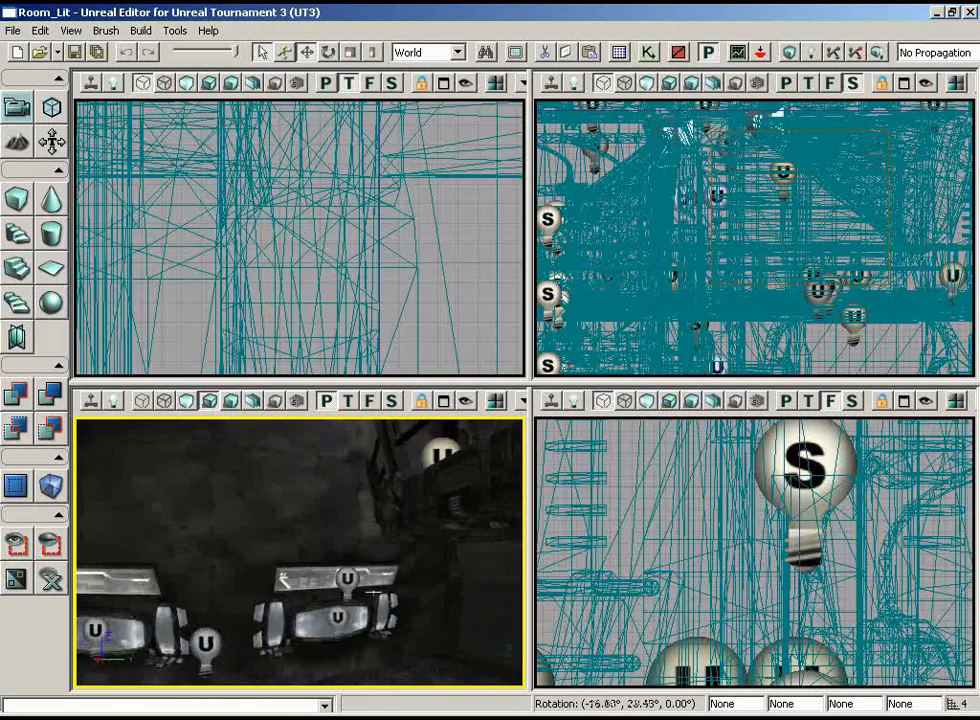
right_click_drag(118, 615, 306, 556)
left_click_drag(306, 556, 272, 418)
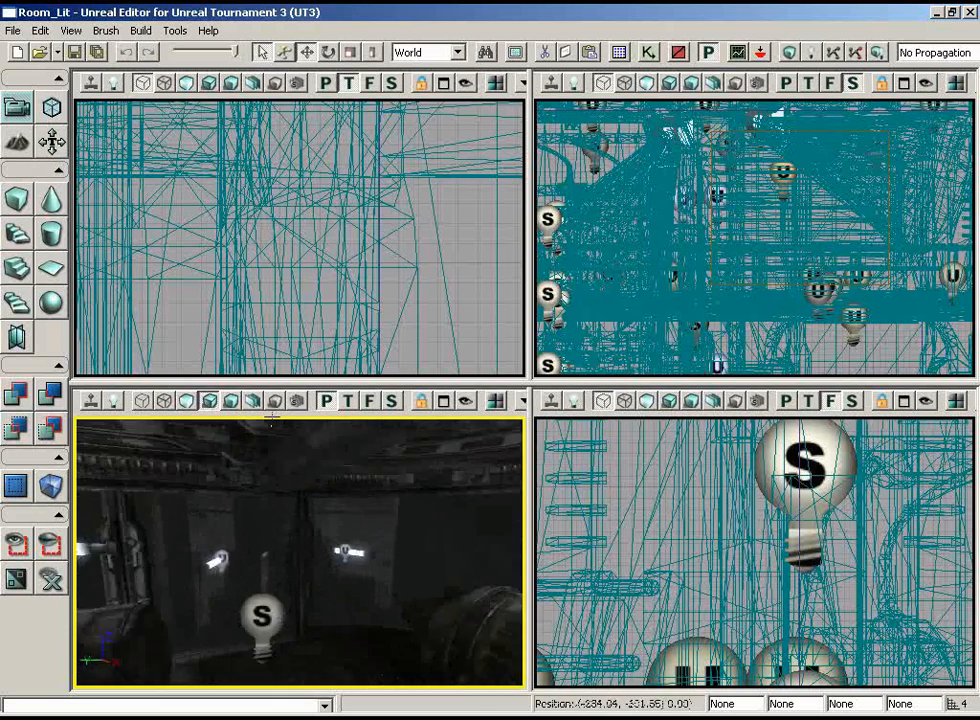
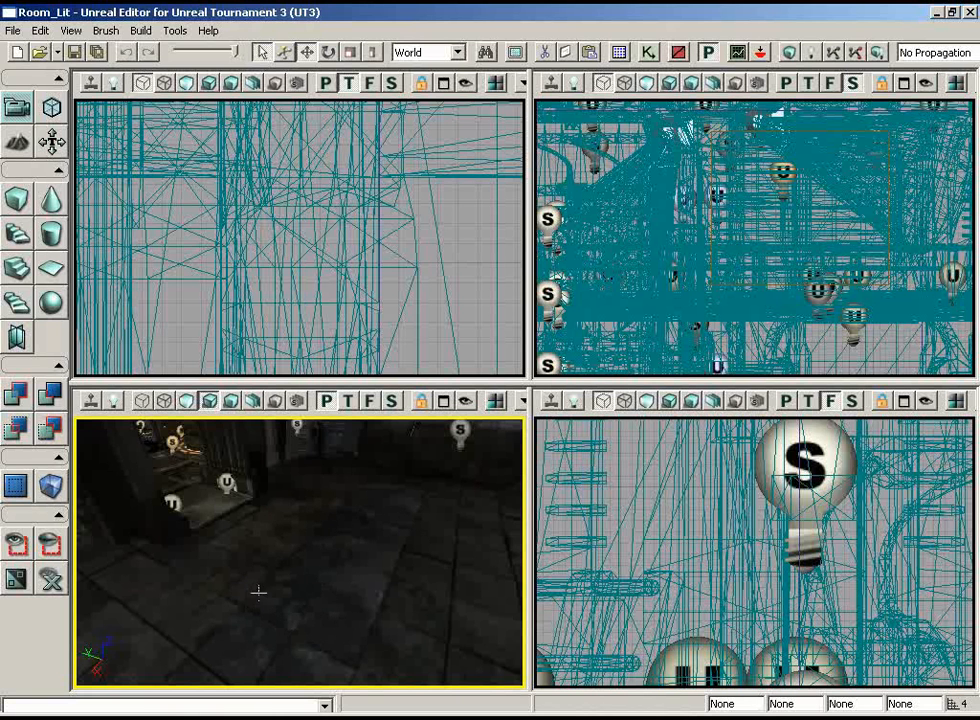
right_click_drag(195, 587, 225, 635)
right_click_drag(330, 564, 500, 450)
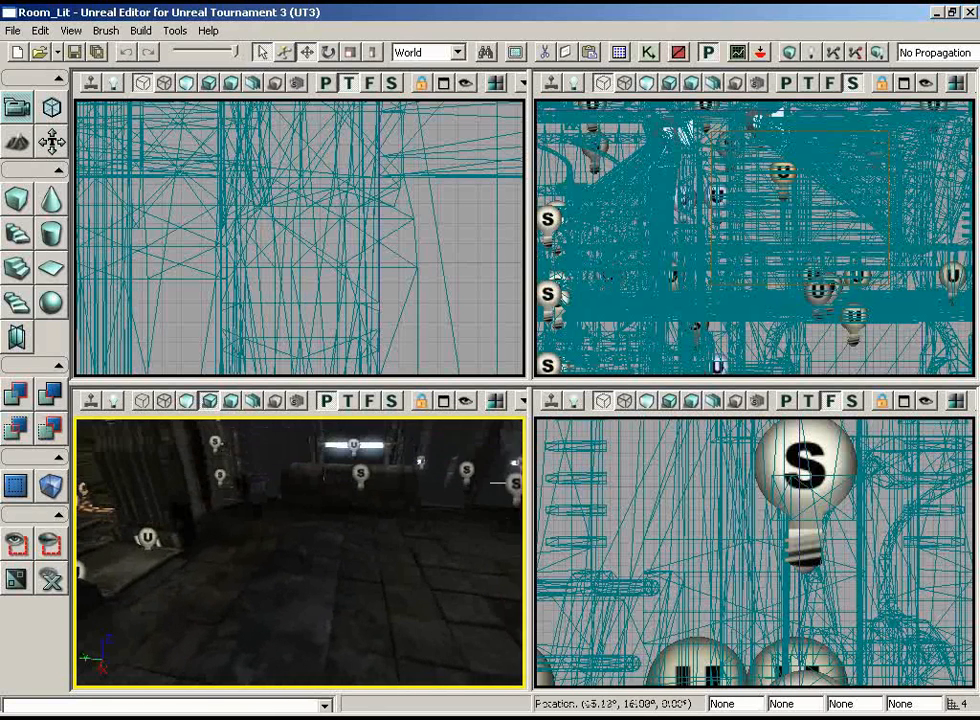
middle_click_drag(500, 450, 440, 481)
right_click_drag(440, 481, 419, 417)
middle_click_drag(419, 417, 360, 418)
right_click_drag(360, 418, 361, 540)
left_click_drag(361, 540, 361, 575)
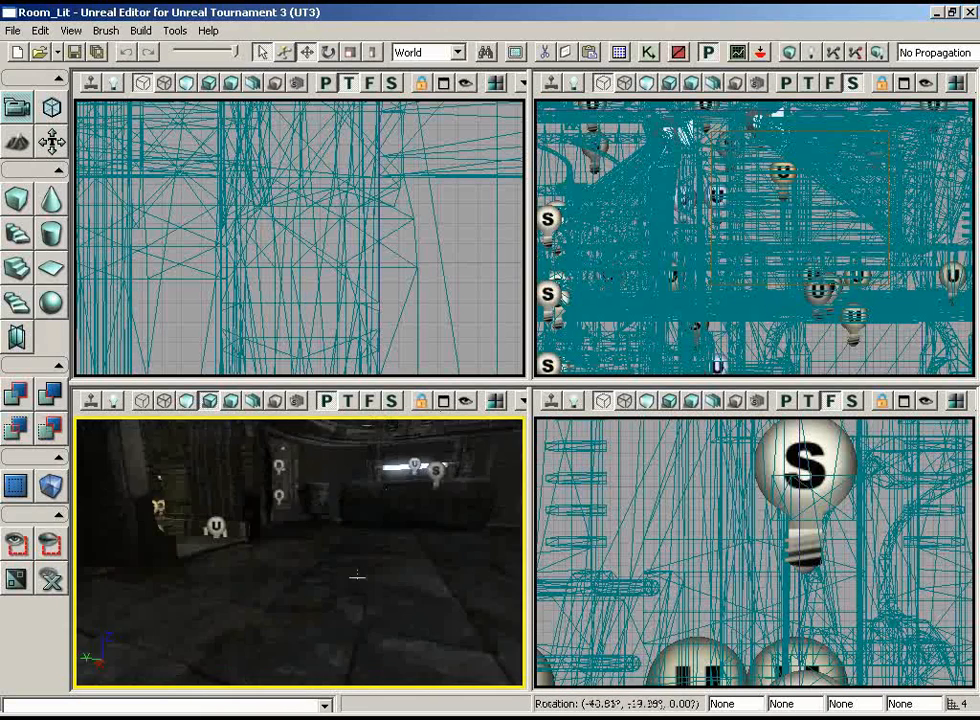
middle_click_drag(361, 575, 276, 424)
right_click_drag(276, 424, 455, 593)
left_click_drag(455, 593, 394, 538)
middle_click_drag(394, 538, 388, 450)
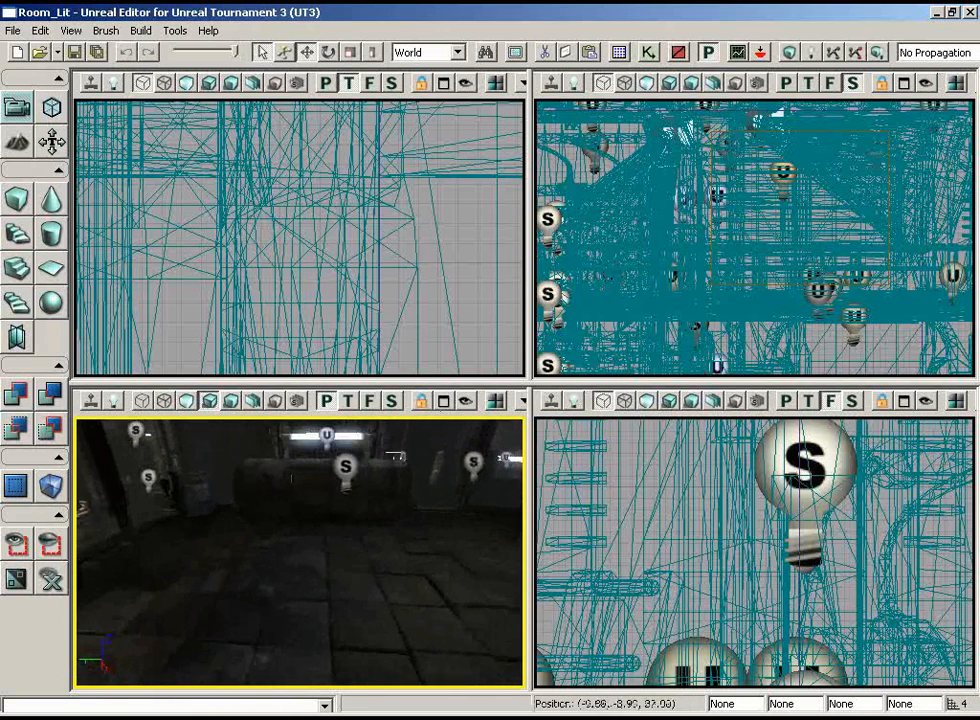
right_click_drag(388, 450, 438, 510)
middle_click_drag(438, 510, 398, 499)
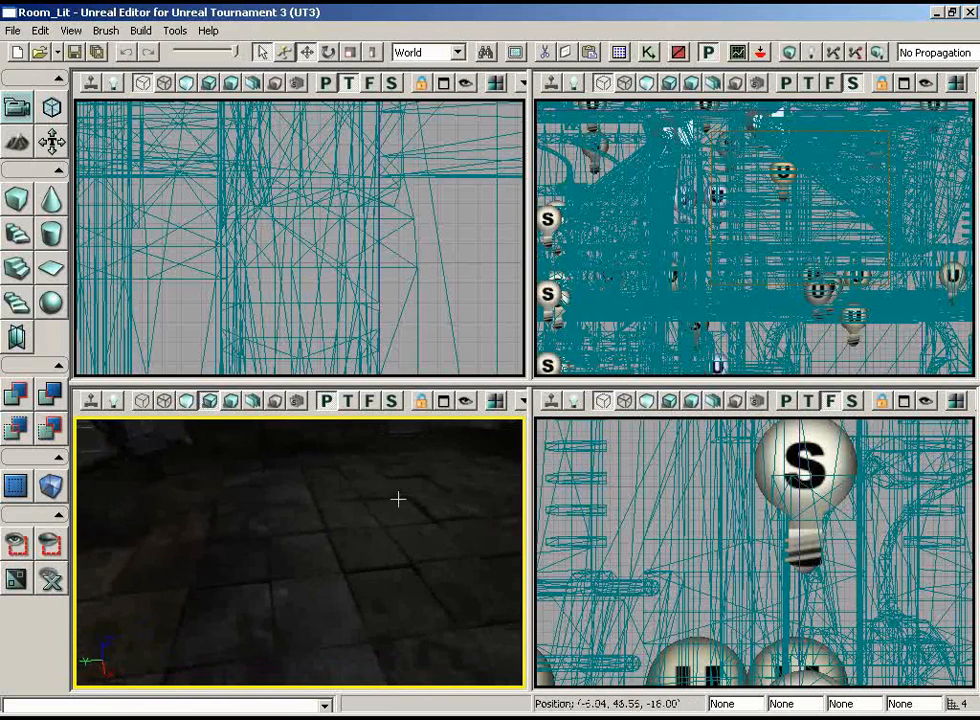
Step: Select the stone floor tile meshes in the main room and extend the selection to the matching static meshes across the floor
left_click(303, 551)
left_click_drag(372, 615, 436, 547)
right_click_drag(436, 547, 468, 518)
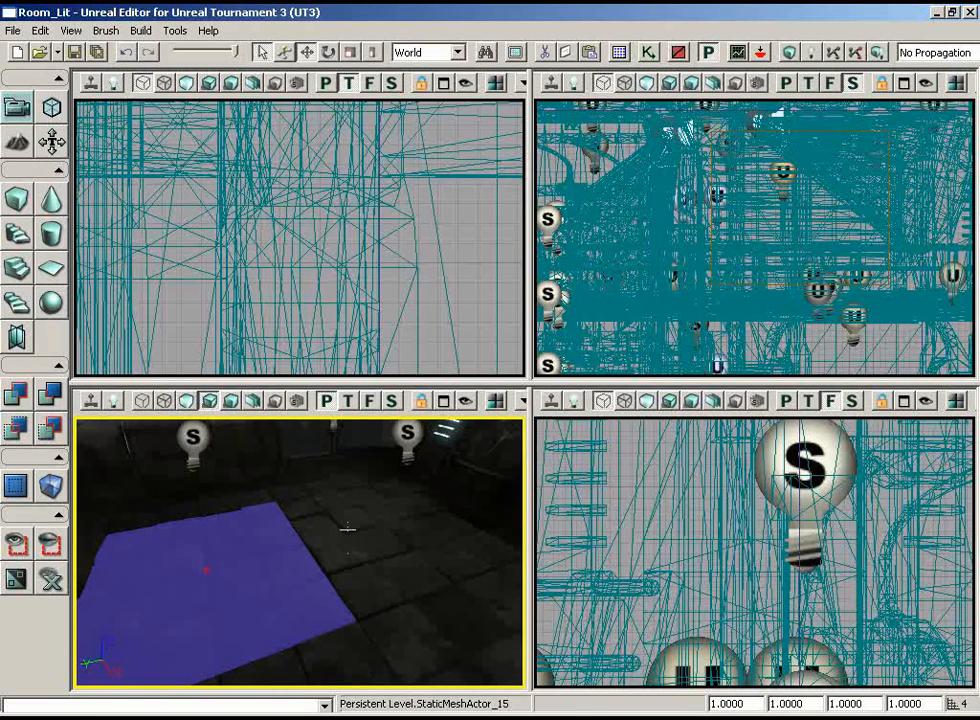
left_click(348, 519, "ctrl")
left_click(348, 519, "ctrl")
left_click_drag(348, 519, 350, 586)
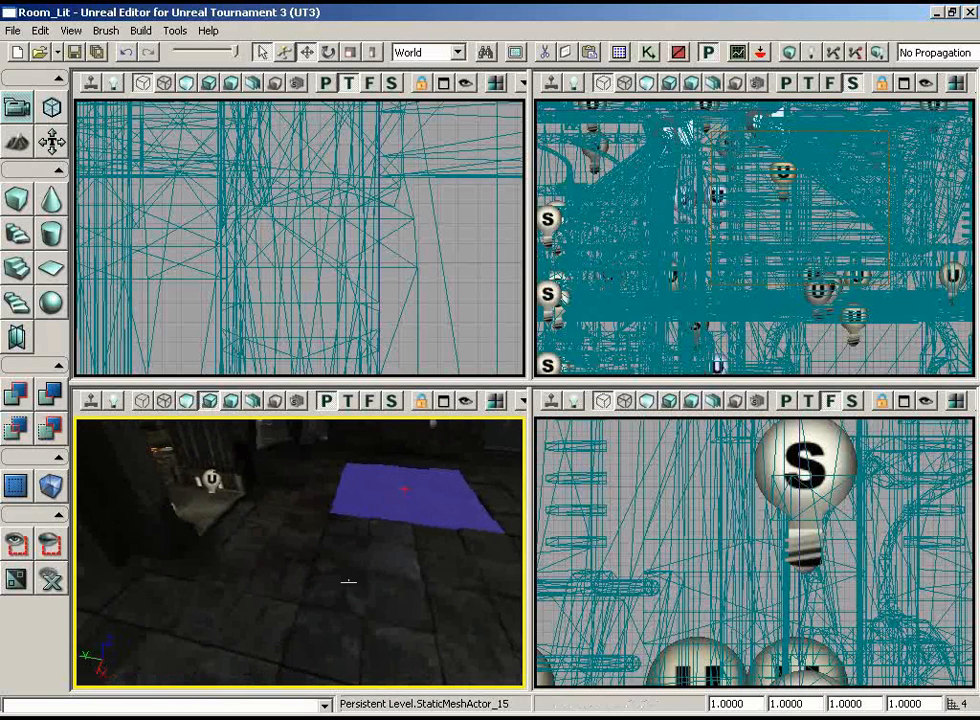
left_click(245, 507, "ctrl")
left_click(304, 505, "ctrl")
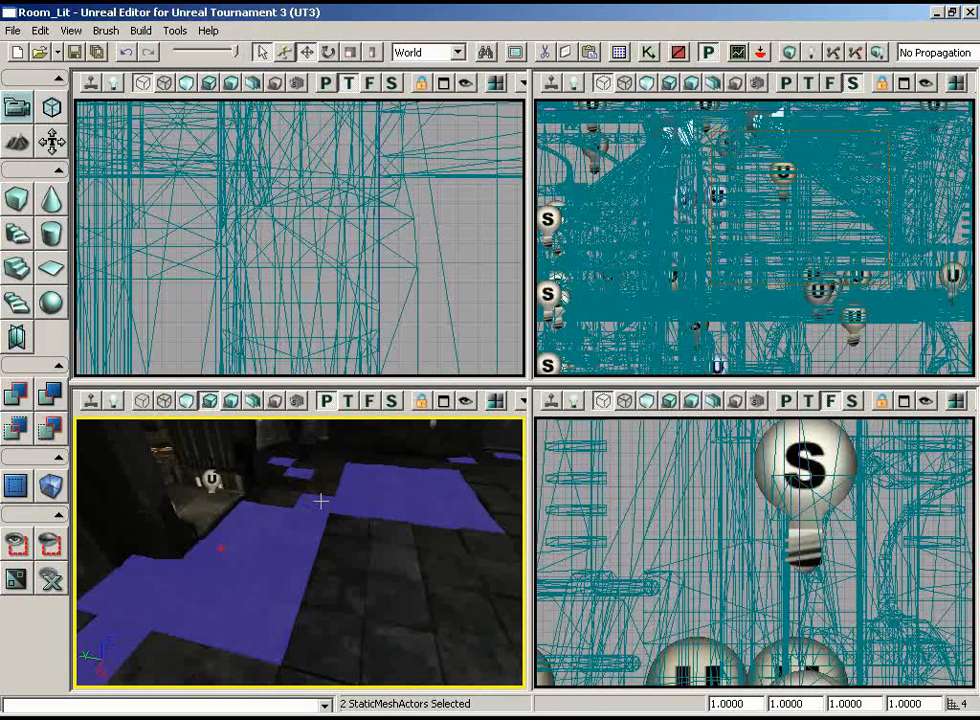
left_click(311, 499, "ctrl")
left_click(319, 486, "ctrl")
left_click_drag(319, 486, 385, 488)
left_click(297, 490, "ctrl")
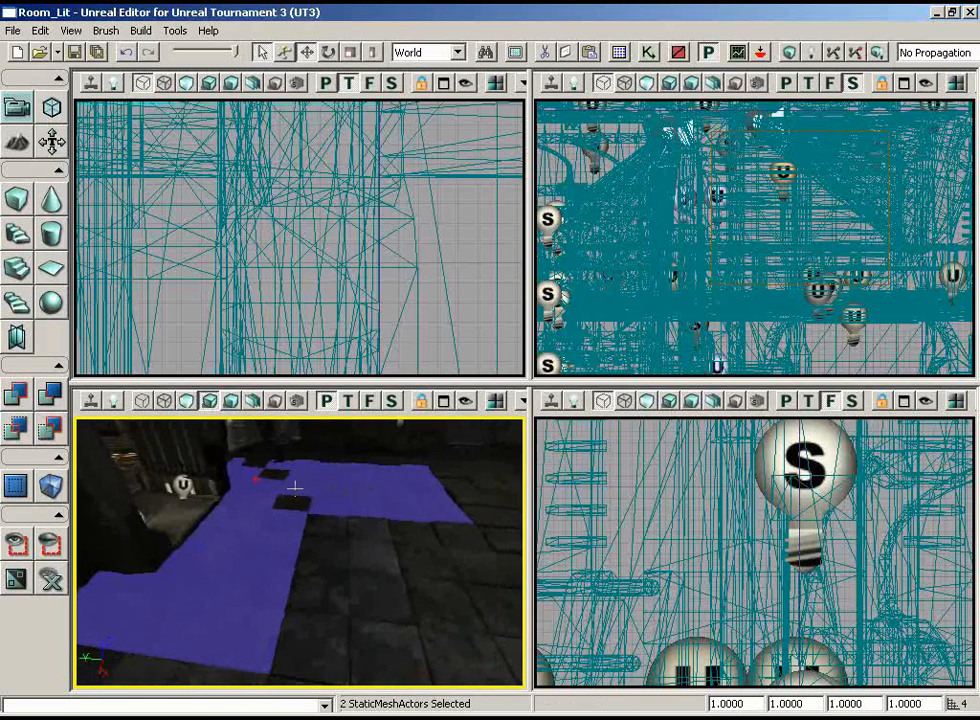
right_click(298, 492)
left_click(395, 467)
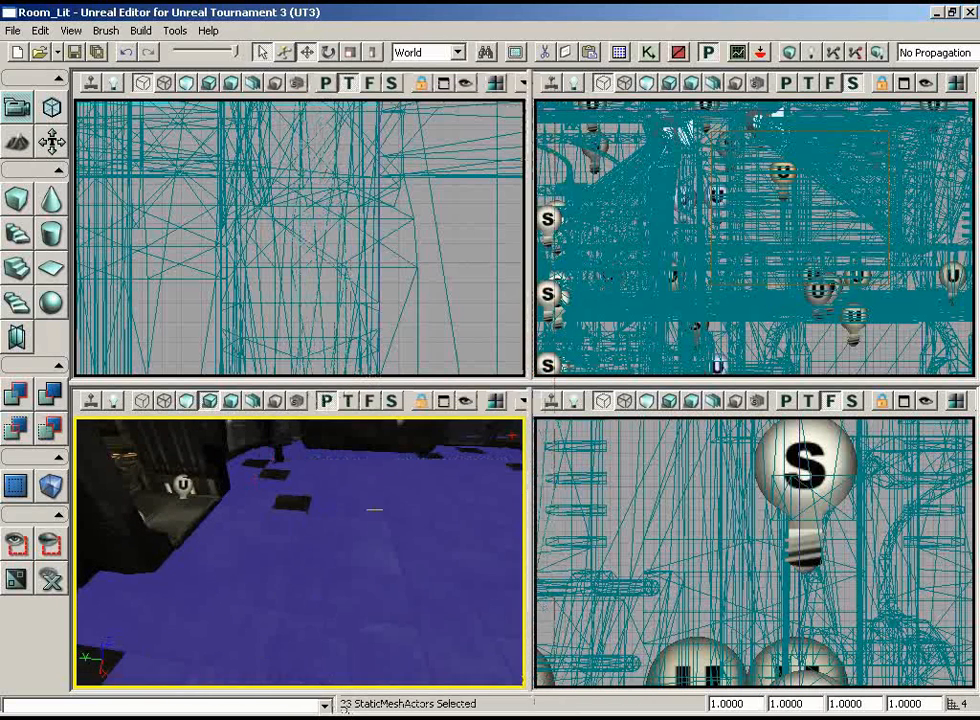
right_click_drag(374, 507, 388, 473)
Step: Turn off bOverrideLightMapResolution for the selected floor static meshes and close their properties
key("F4")
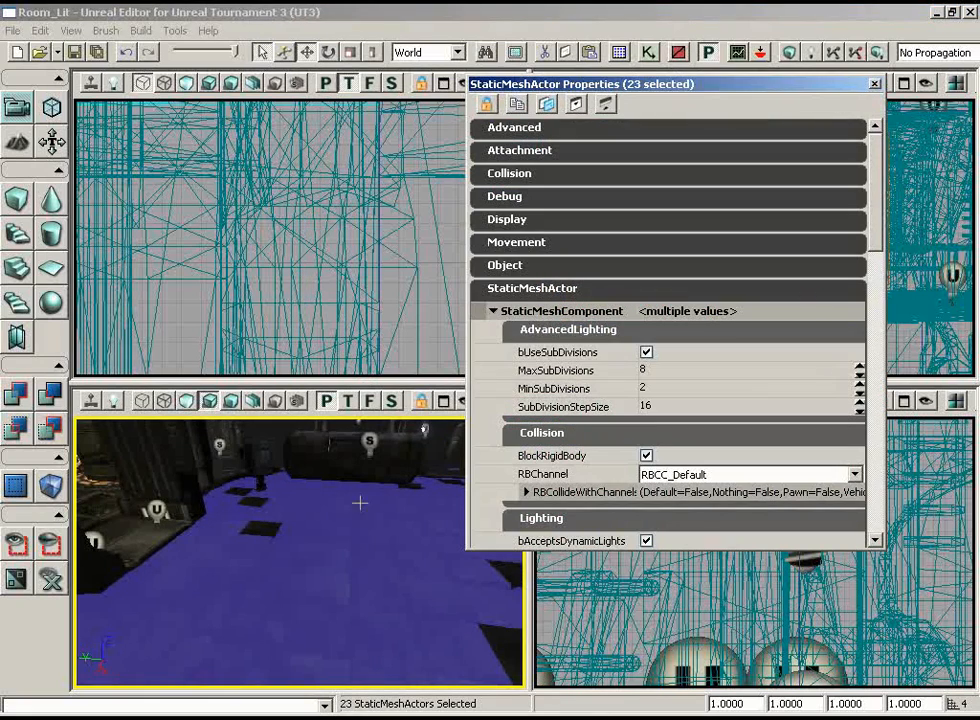
left_click_drag(872, 197, 883, 445)
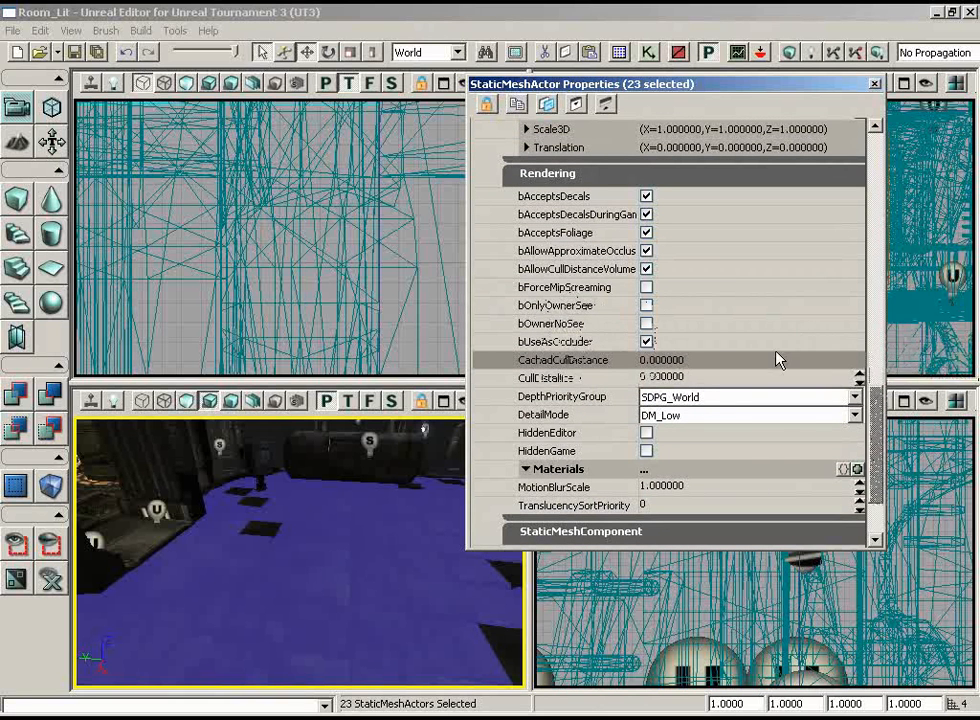
left_click_drag(877, 395, 882, 446)
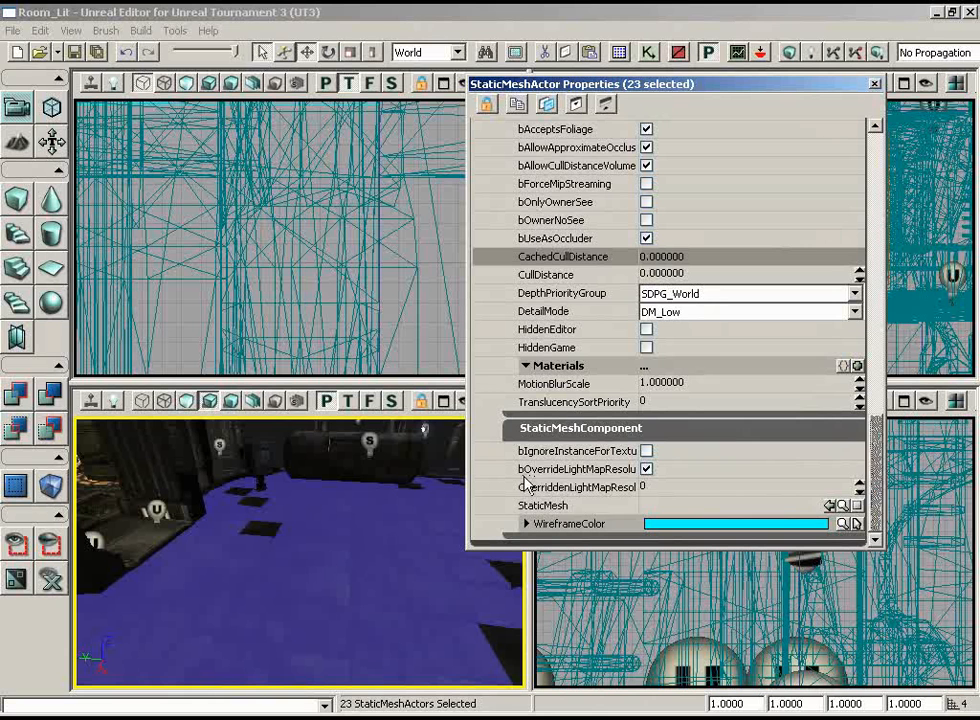
left_click(646, 469)
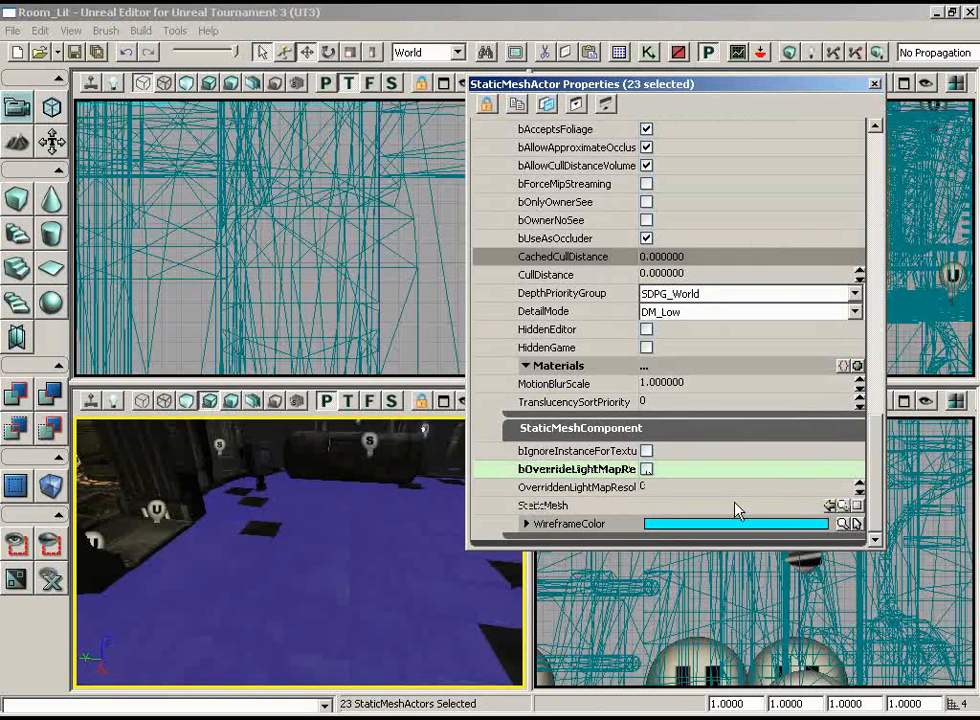
left_click_drag(630, 84, 667, 76)
left_click_drag(345, 530, 300, 510)
right_click_drag(300, 510, 268, 475)
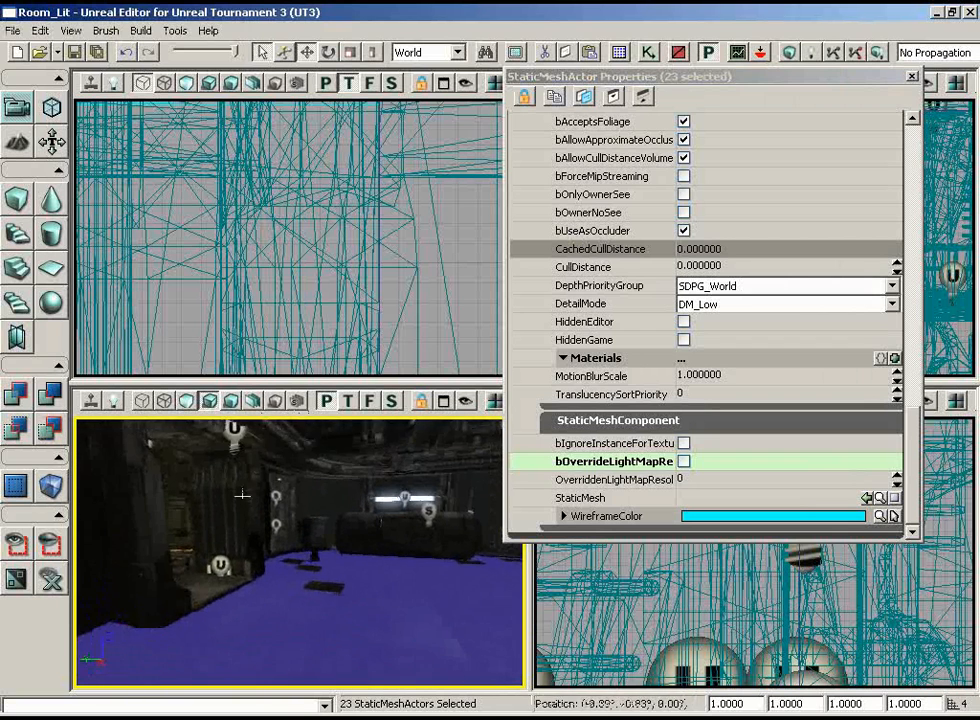
left_click_drag(268, 475, 275, 510)
left_click(911, 76)
Step: Deselect the floor meshes, build all of the level and dismiss the map check
mouse_move(400, 560)
left_mouse_down()
mouse_move(378, 578)
mouse_move(391, 565)
left_mouse_up()
left_click(391, 565)
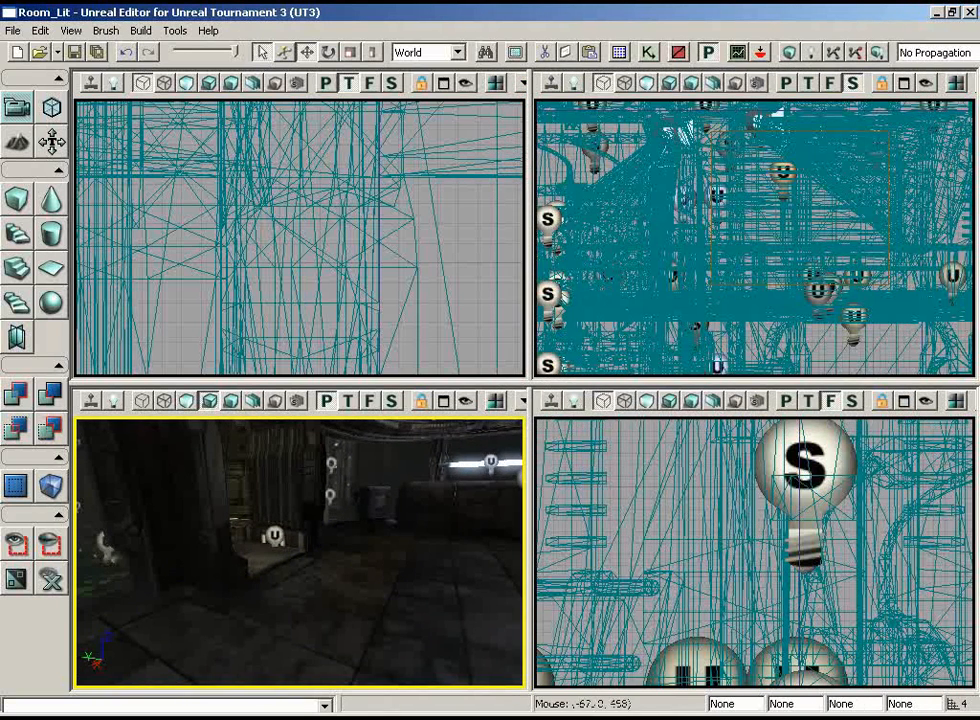
left_click(879, 53)
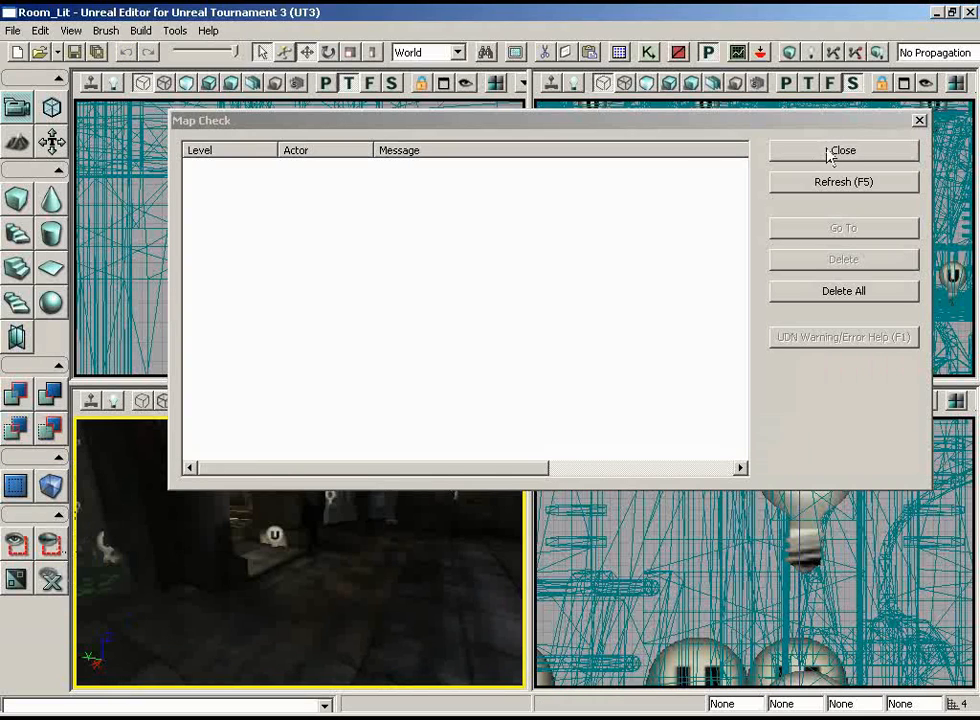
left_click(830, 157)
Step: Examine the rebuilt lighting on the stone floor, near the doorway and around the railing by the LRC sign
right_click_drag(390, 571, 354, 630)
left_click_drag(354, 630, 448, 510)
right_click_drag(230, 578, 254, 648)
left_click_drag(256, 647, 524, 592)
right_click_drag(524, 592, 131, 546)
left_click_drag(131, 546, 256, 501)
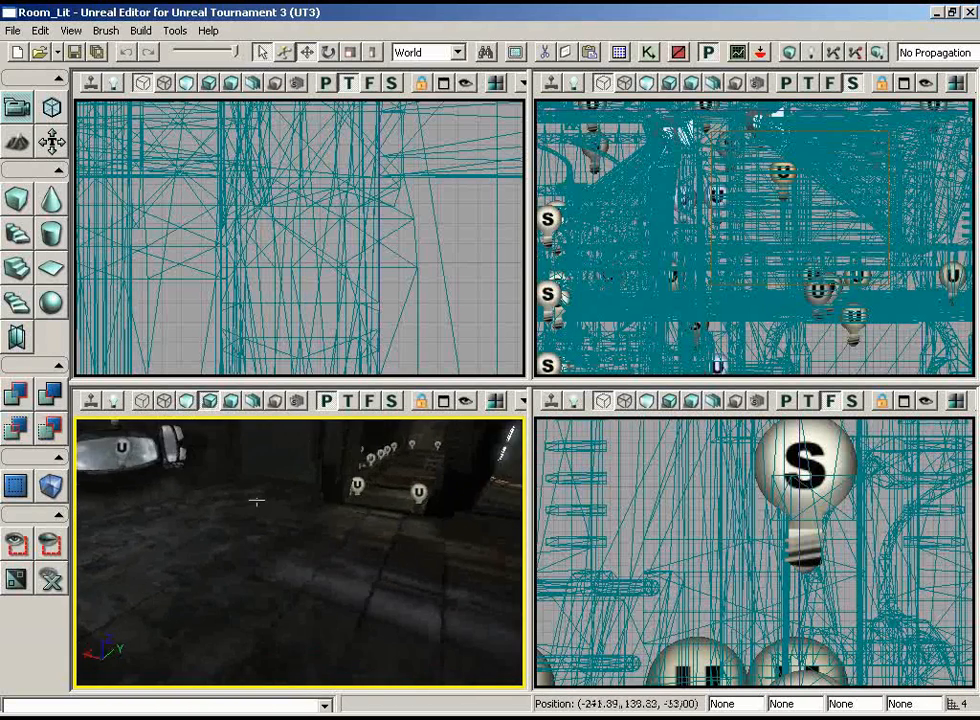
right_click_drag(256, 490, 84, 430)
left_click_drag(84, 430, 105, 417)
right_click_drag(105, 417, 311, 571)
left_click_drag(359, 584, 189, 565)
right_click_drag(189, 565, 194, 481)
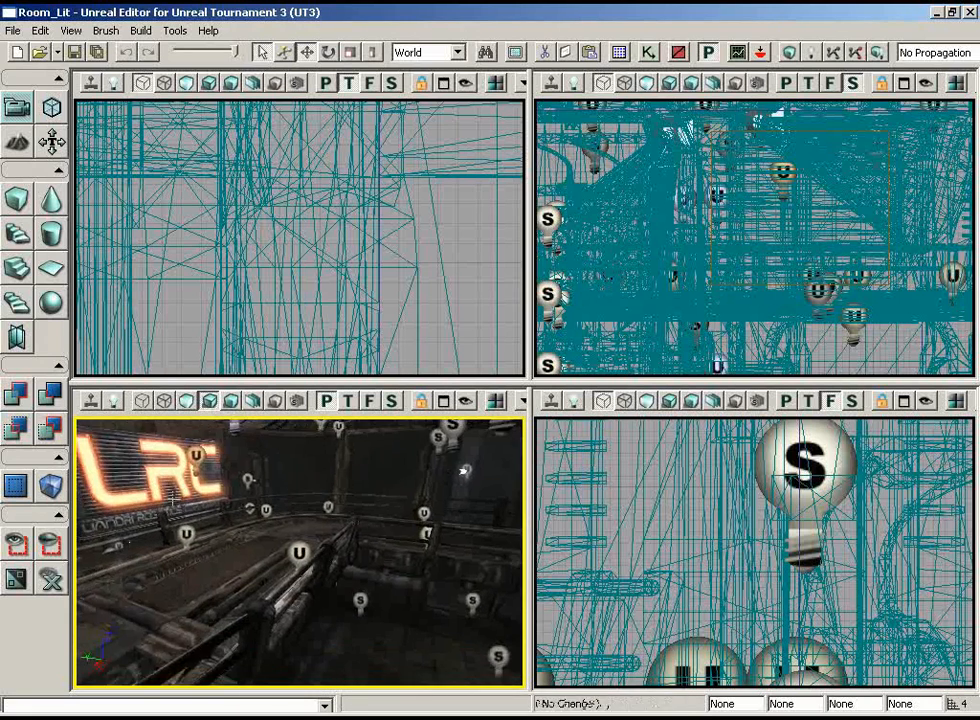
left_click_drag(194, 481, 222, 472)
mouse_move(222, 472)
right_mouse_down()
mouse_move(212, 464)
mouse_move(221, 464)
right_mouse_up()
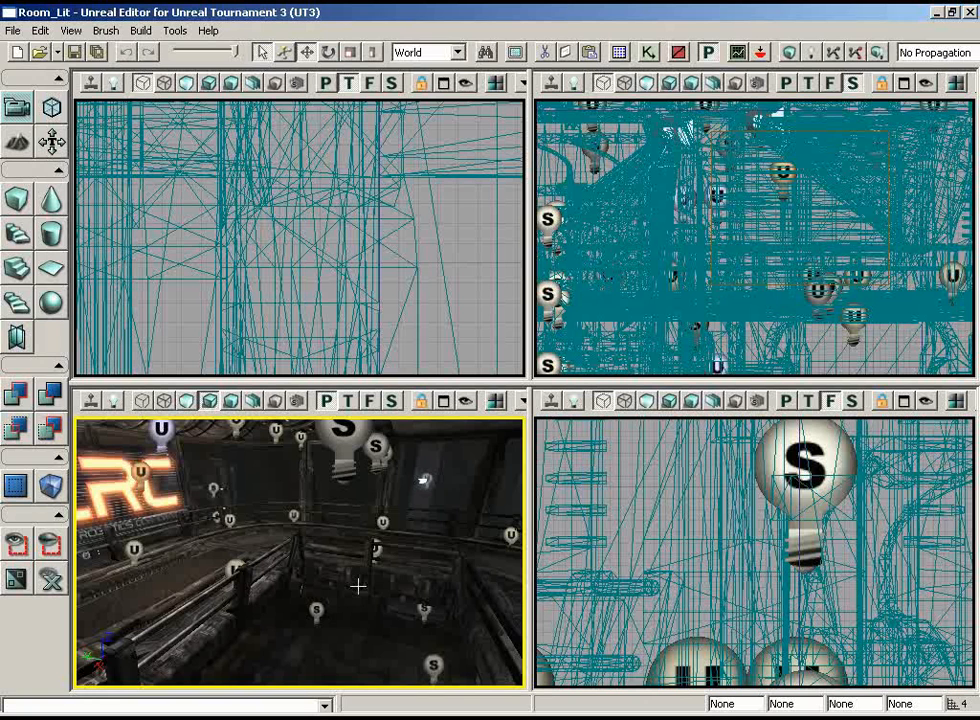
Step: Set the FalloffExponent to 8 for both point lights at the illuminated wall panel and close their properties
right_click_drag(358, 586, 208, 568)
double_click(302, 582)
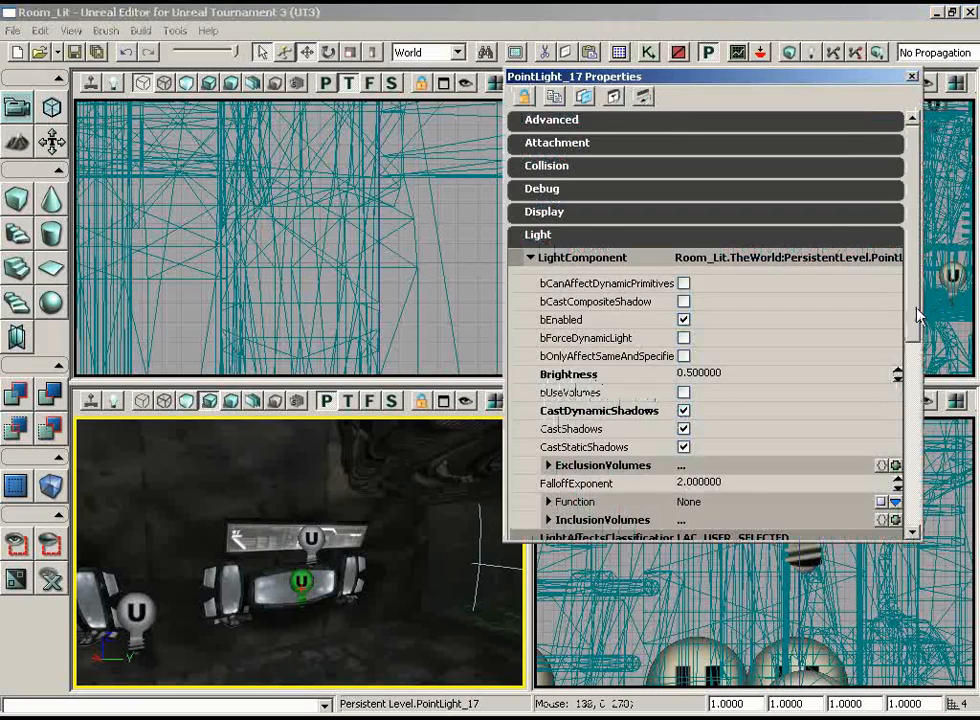
left_click_drag(918, 311, 918, 405)
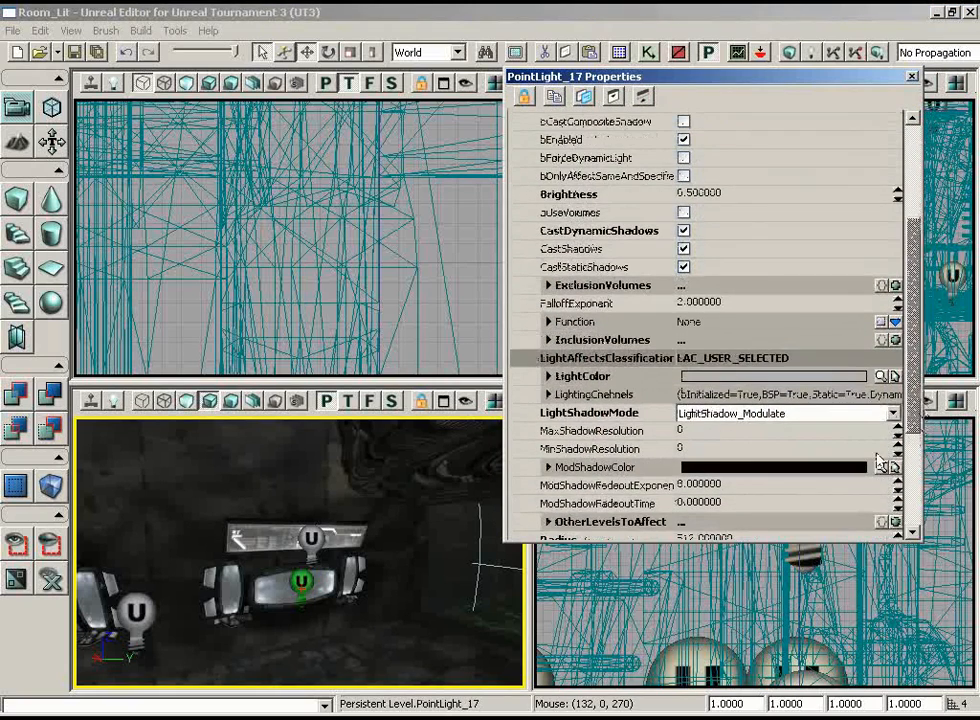
left_click(312, 540)
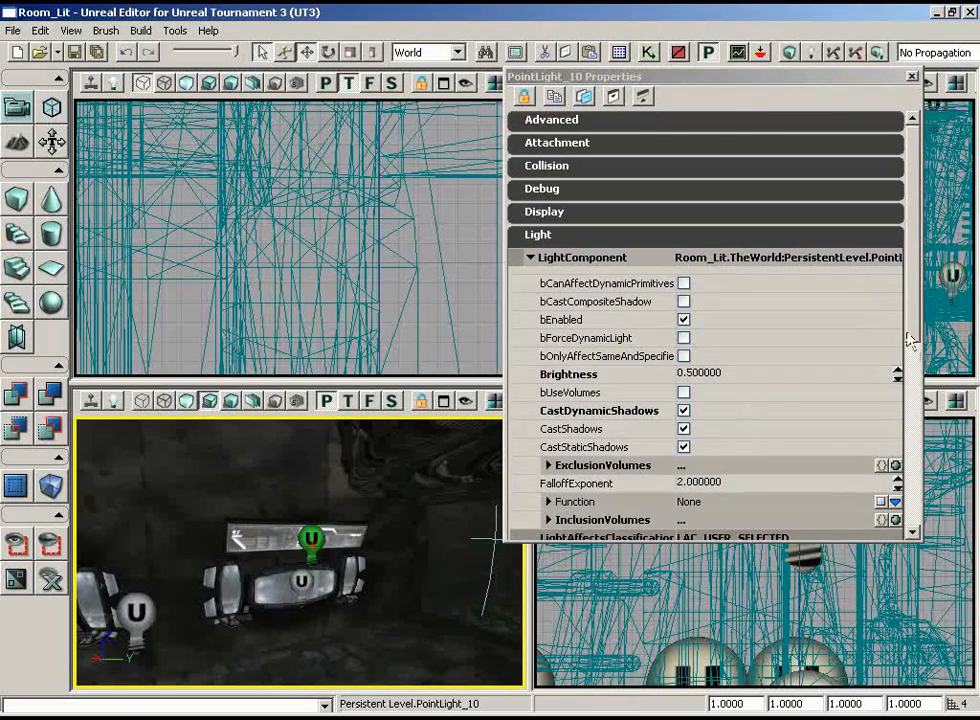
left_click_drag(917, 320, 917, 347)
mouse_move(350, 574)
right_mouse_down()
mouse_move(432, 626)
mouse_move(388, 618)
mouse_move(350, 574)
right_mouse_up()
left_click(228, 530, "ctrl")
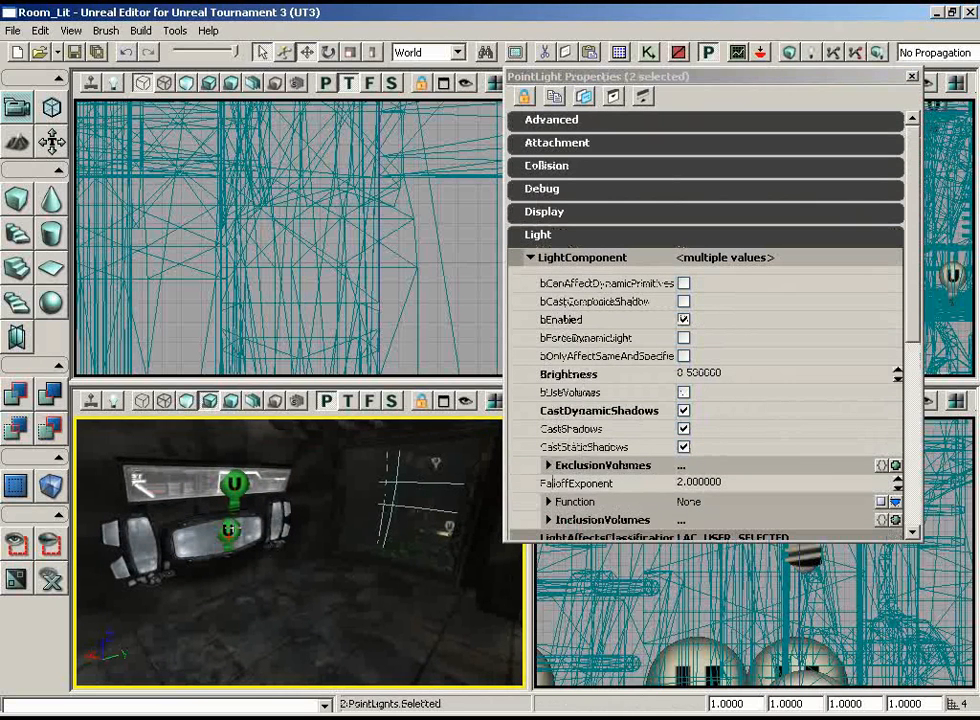
left_click(735, 485)
type("8")
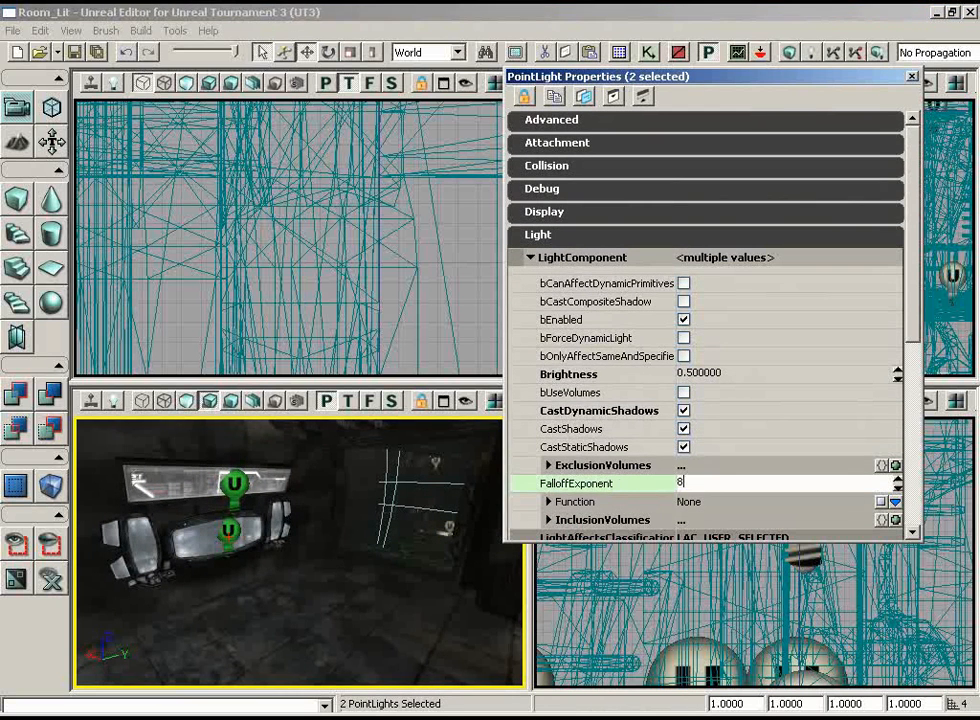
key("Return")
left_click(913, 77)
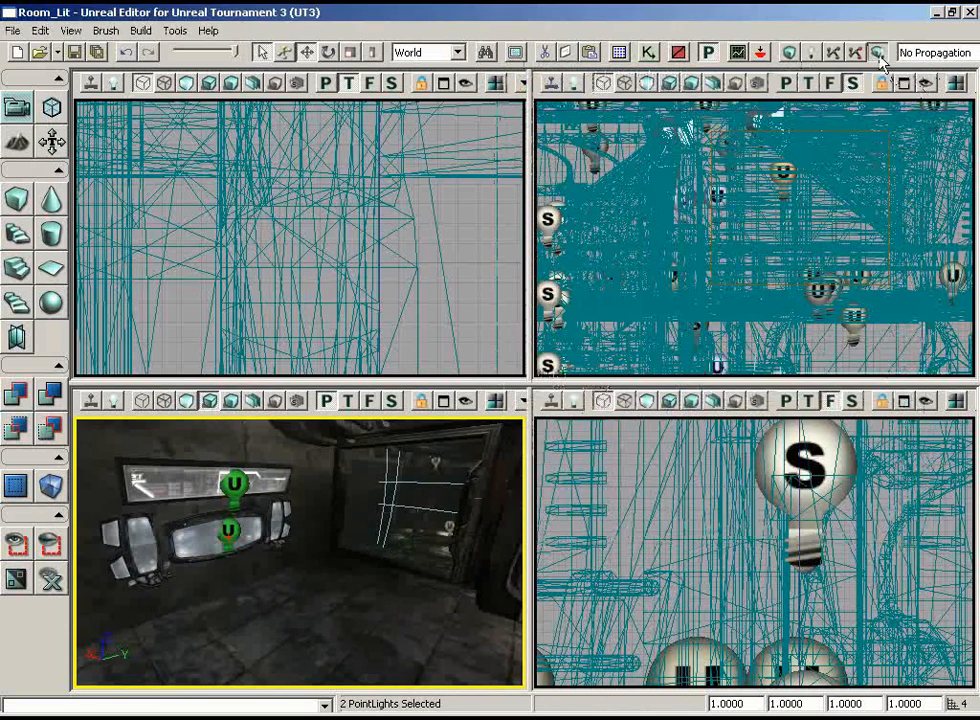
Step: Build all of the level, dismiss the map check and inspect the light falloff around the illuminated wall panel
left_click(877, 52)
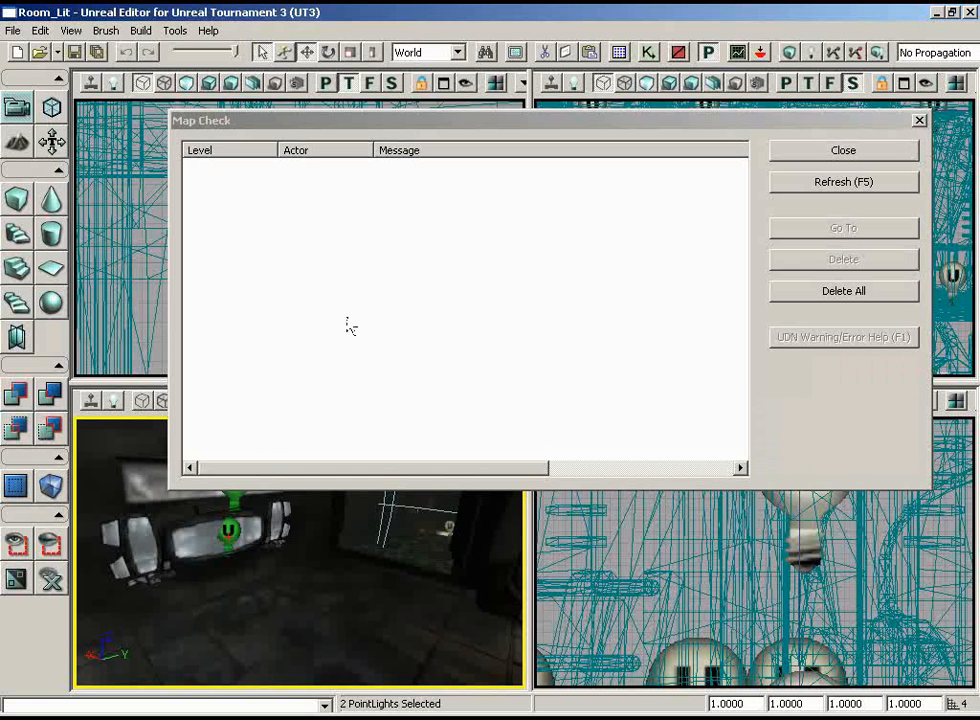
left_click(843, 150)
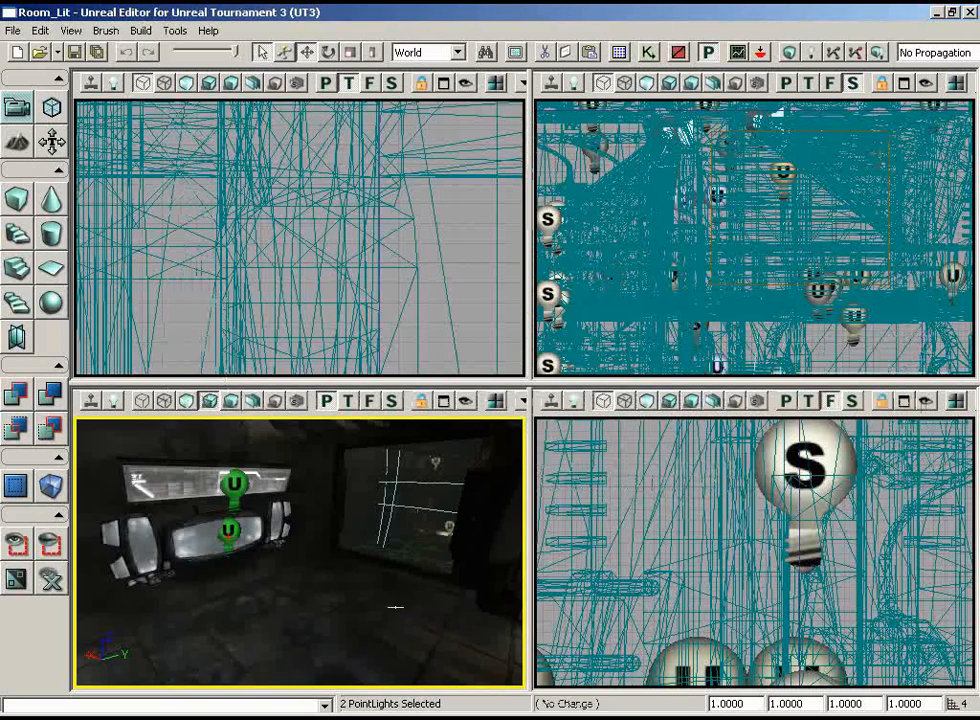
left_click_drag(394, 607, 339, 645)
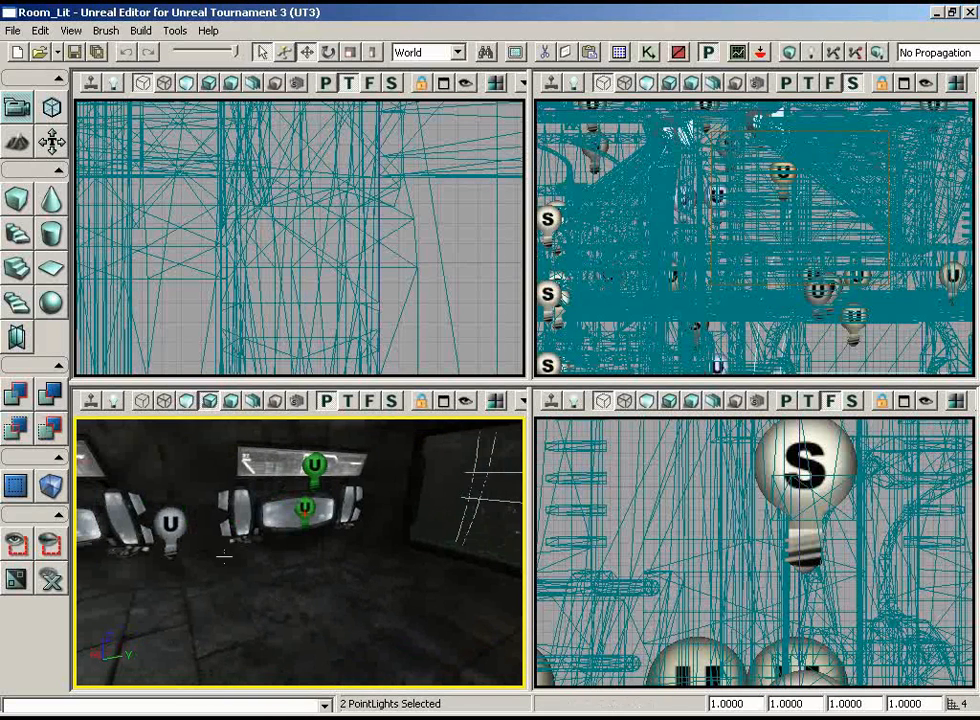
right_click_drag(335, 608, 329, 548)
left_click_drag(329, 548, 311, 584)
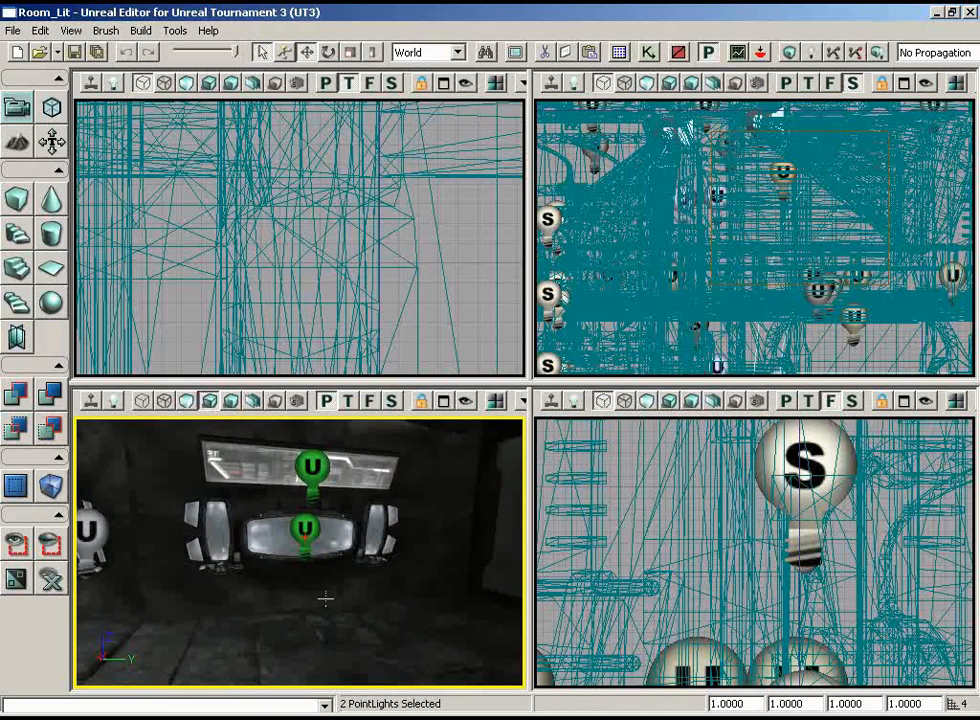
right_click_drag(391, 633, 394, 640)
mouse_move(394, 640)
left_mouse_down()
mouse_move(390, 630)
mouse_move(326, 619)
mouse_move(339, 632)
mouse_move(394, 643)
left_mouse_up()
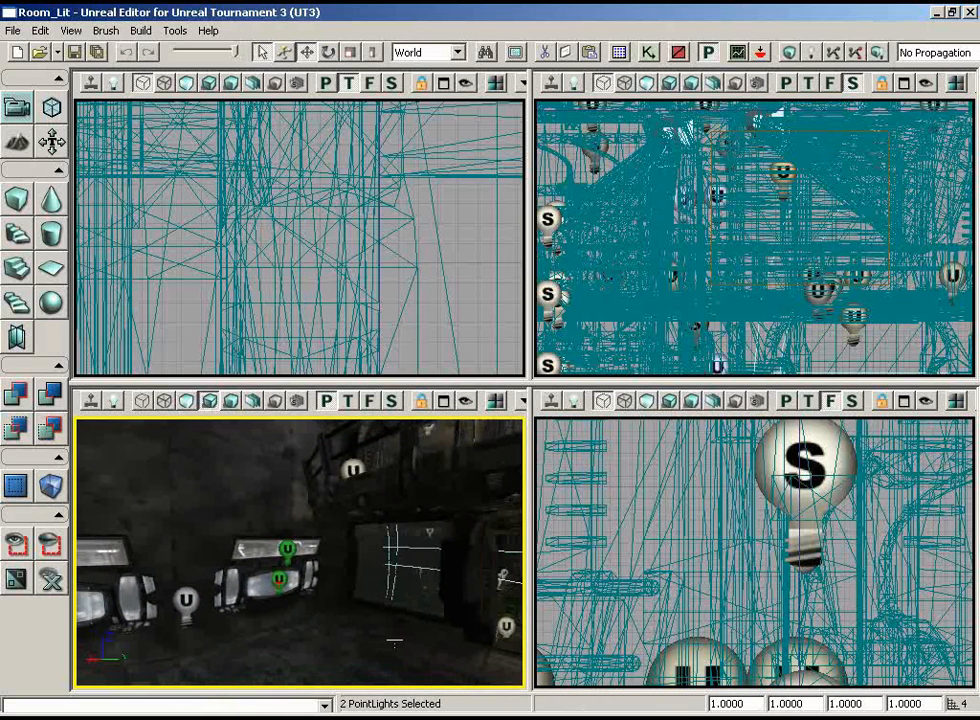